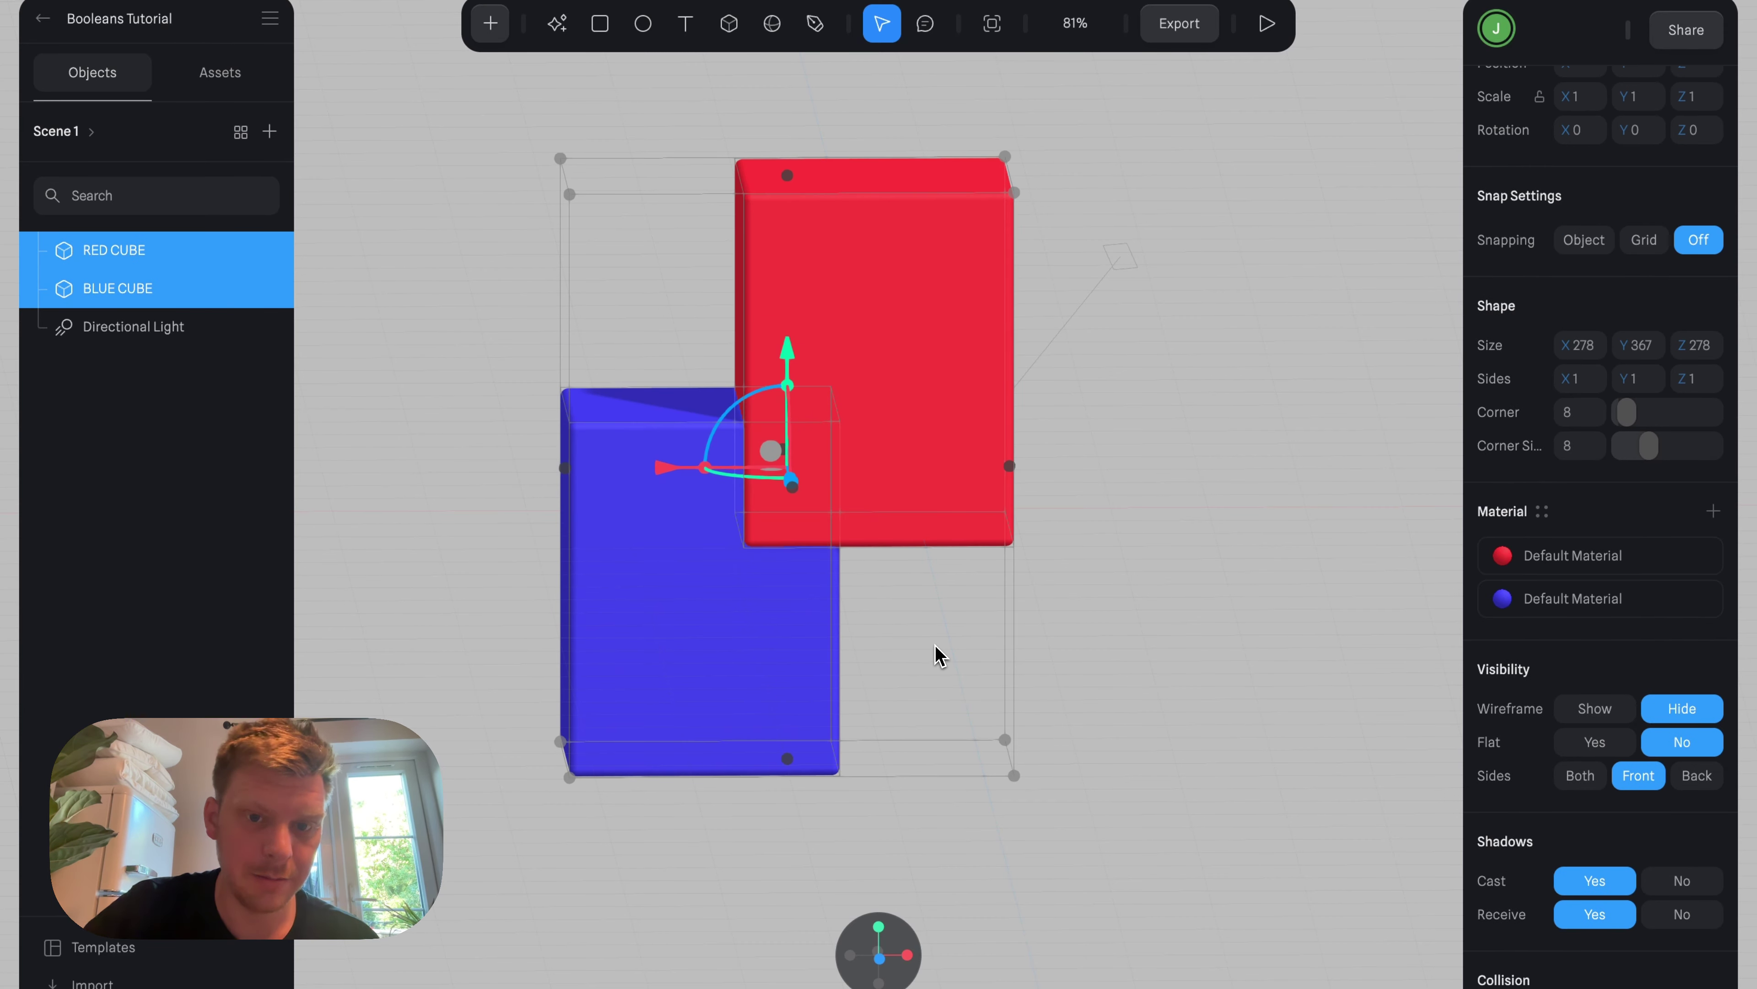
Select RED CUBE and BLUE CUBE together and combine them with a subtract Boolean operation.
left_click(1144, 290)
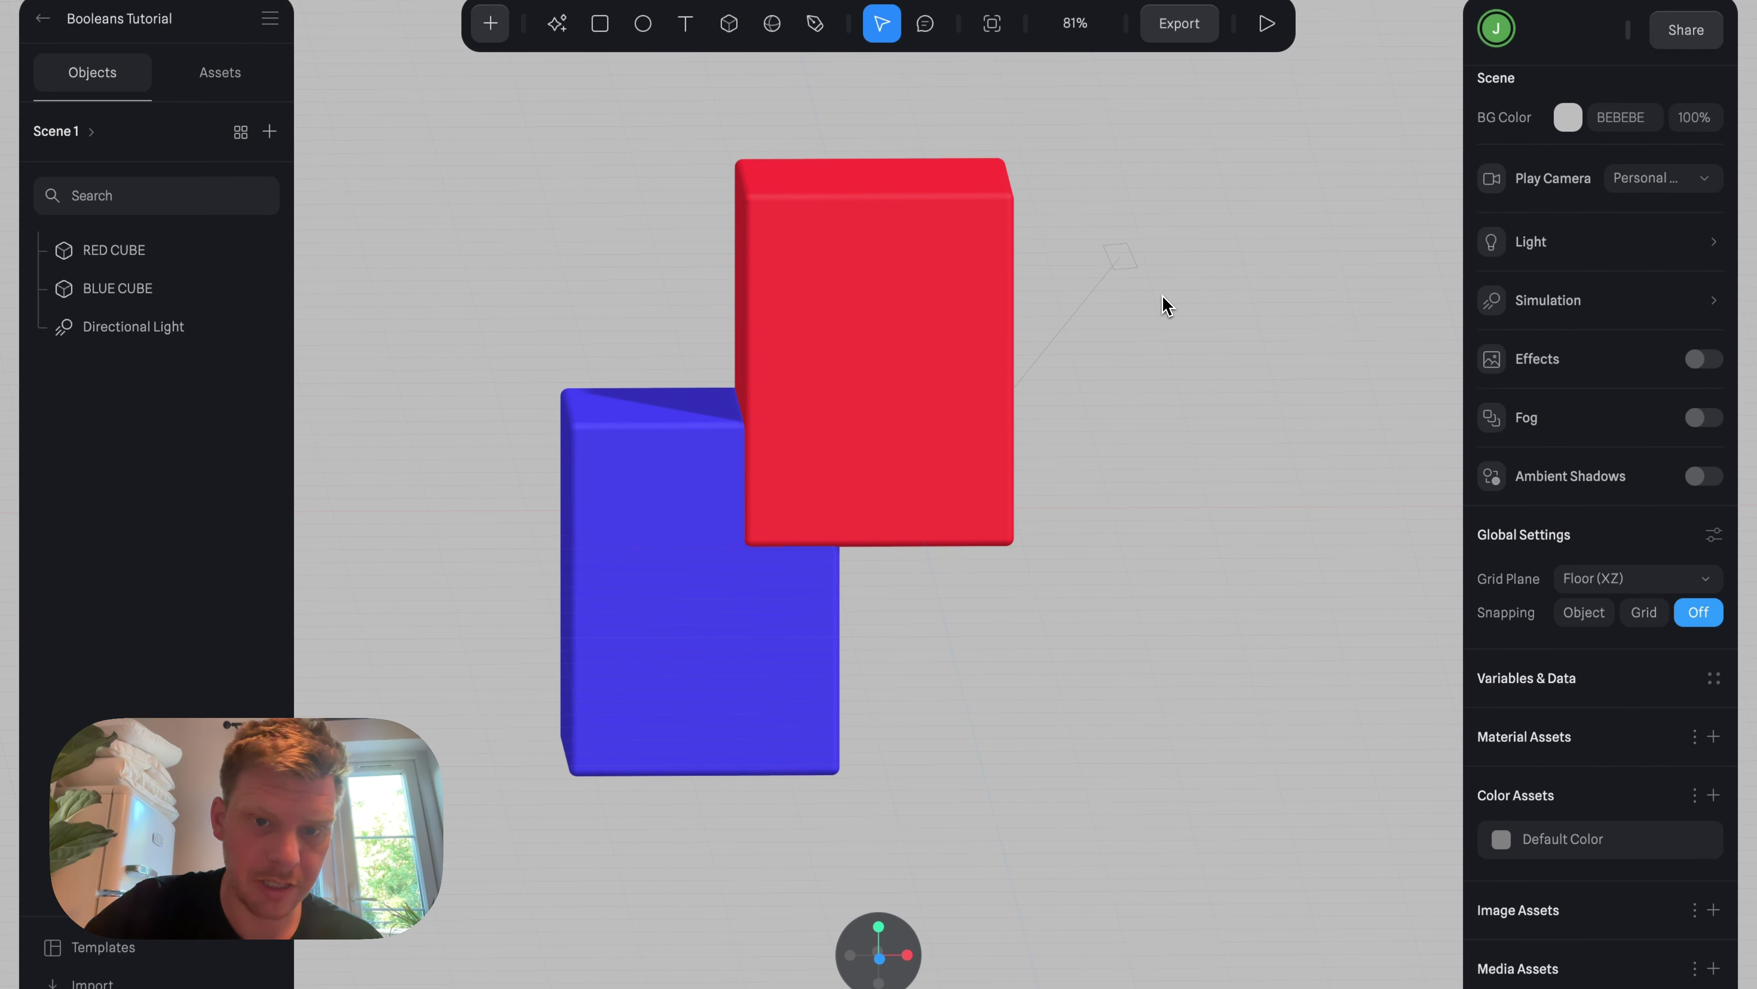
left_click_drag(1163, 298, 715, 467)
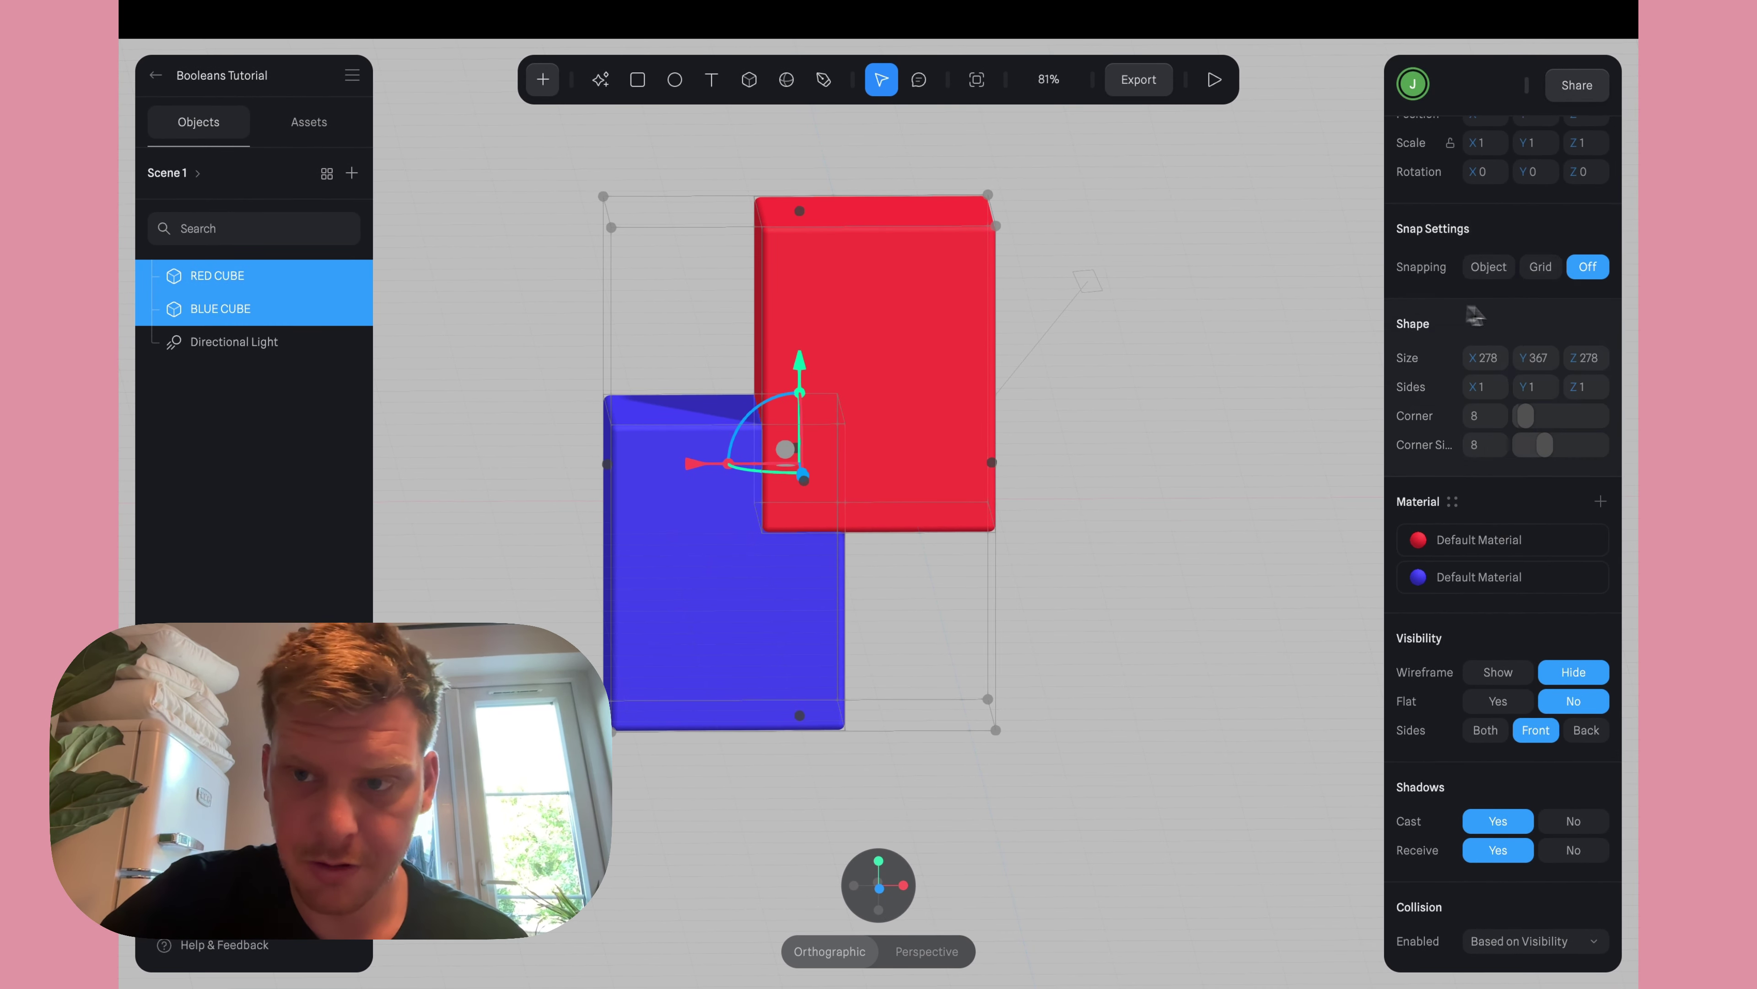
scroll(1474, 315, "up", 6)
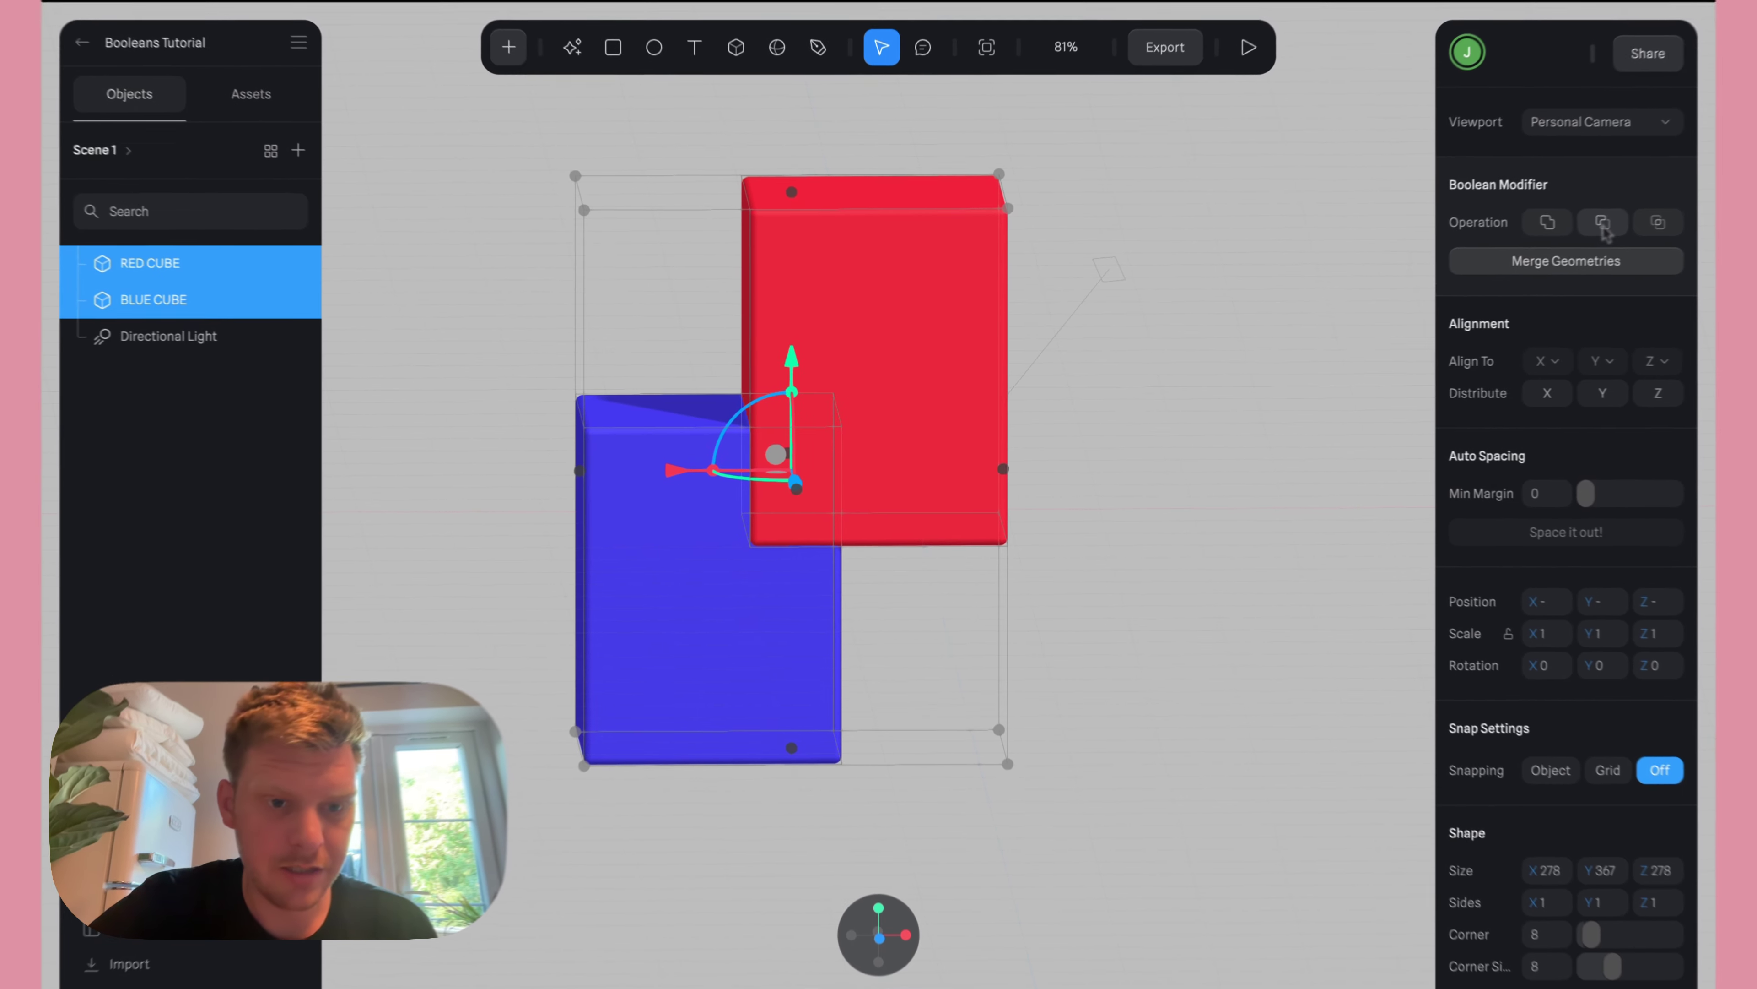
left_click(1536, 238)
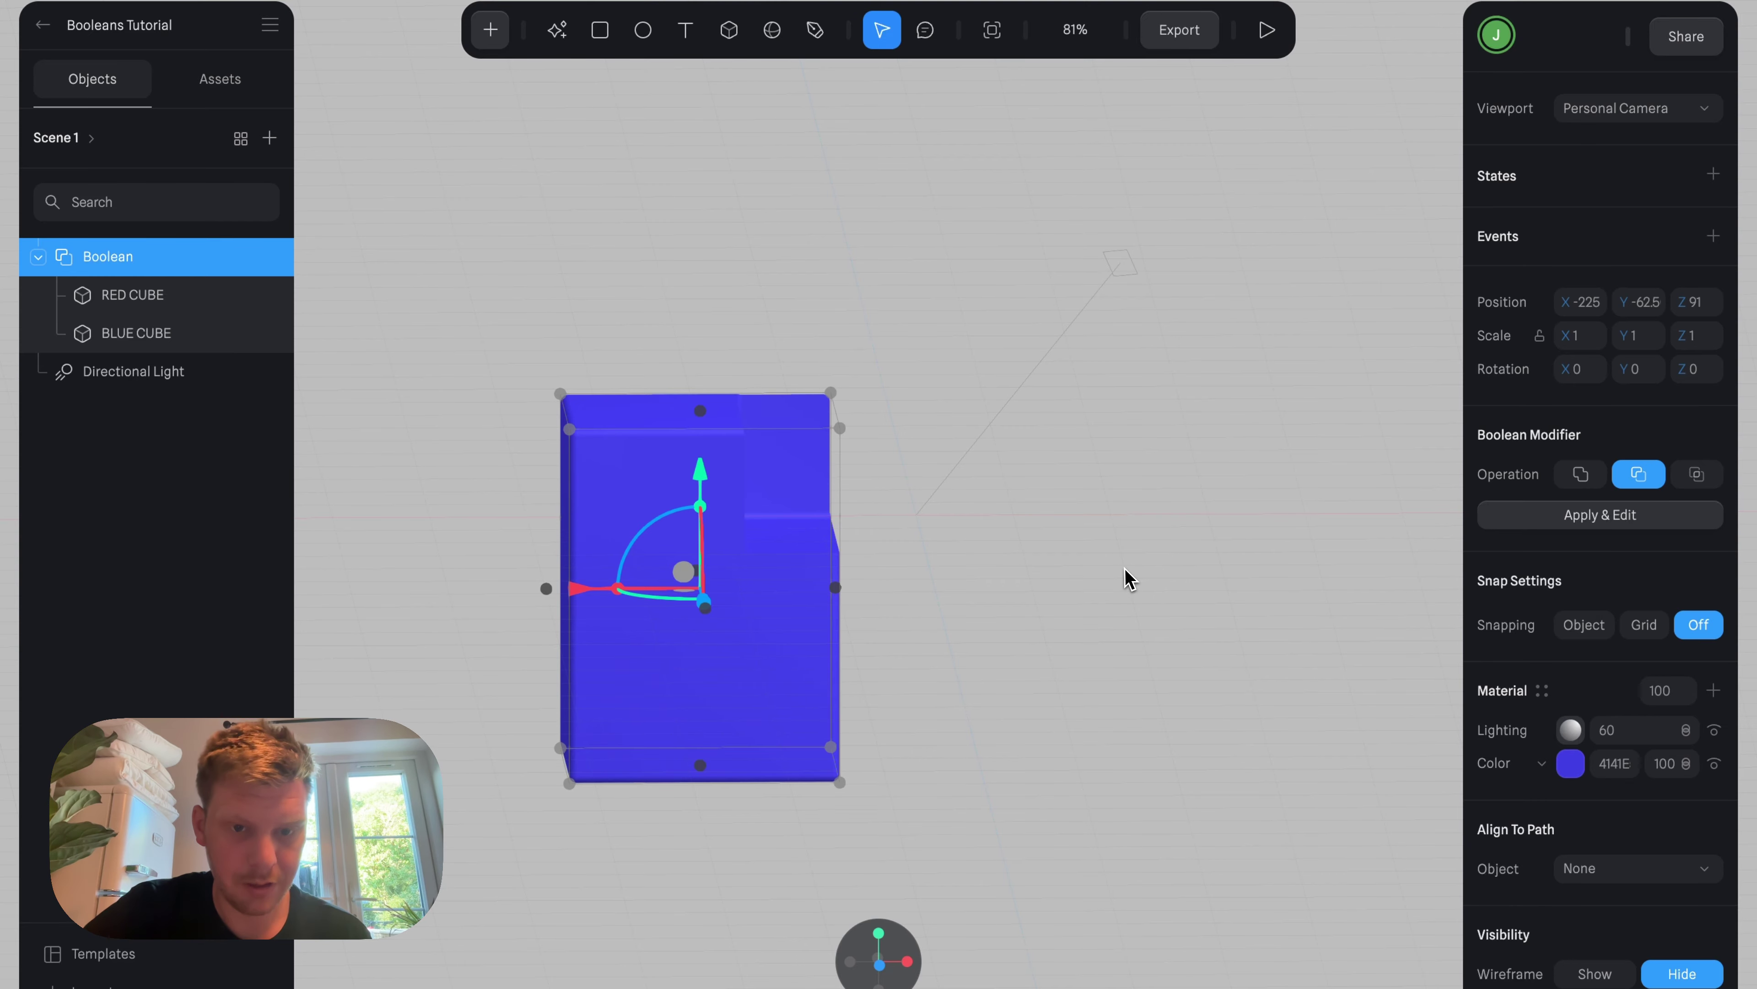
left_click_drag(1125, 567, 1096, 629, "alt")
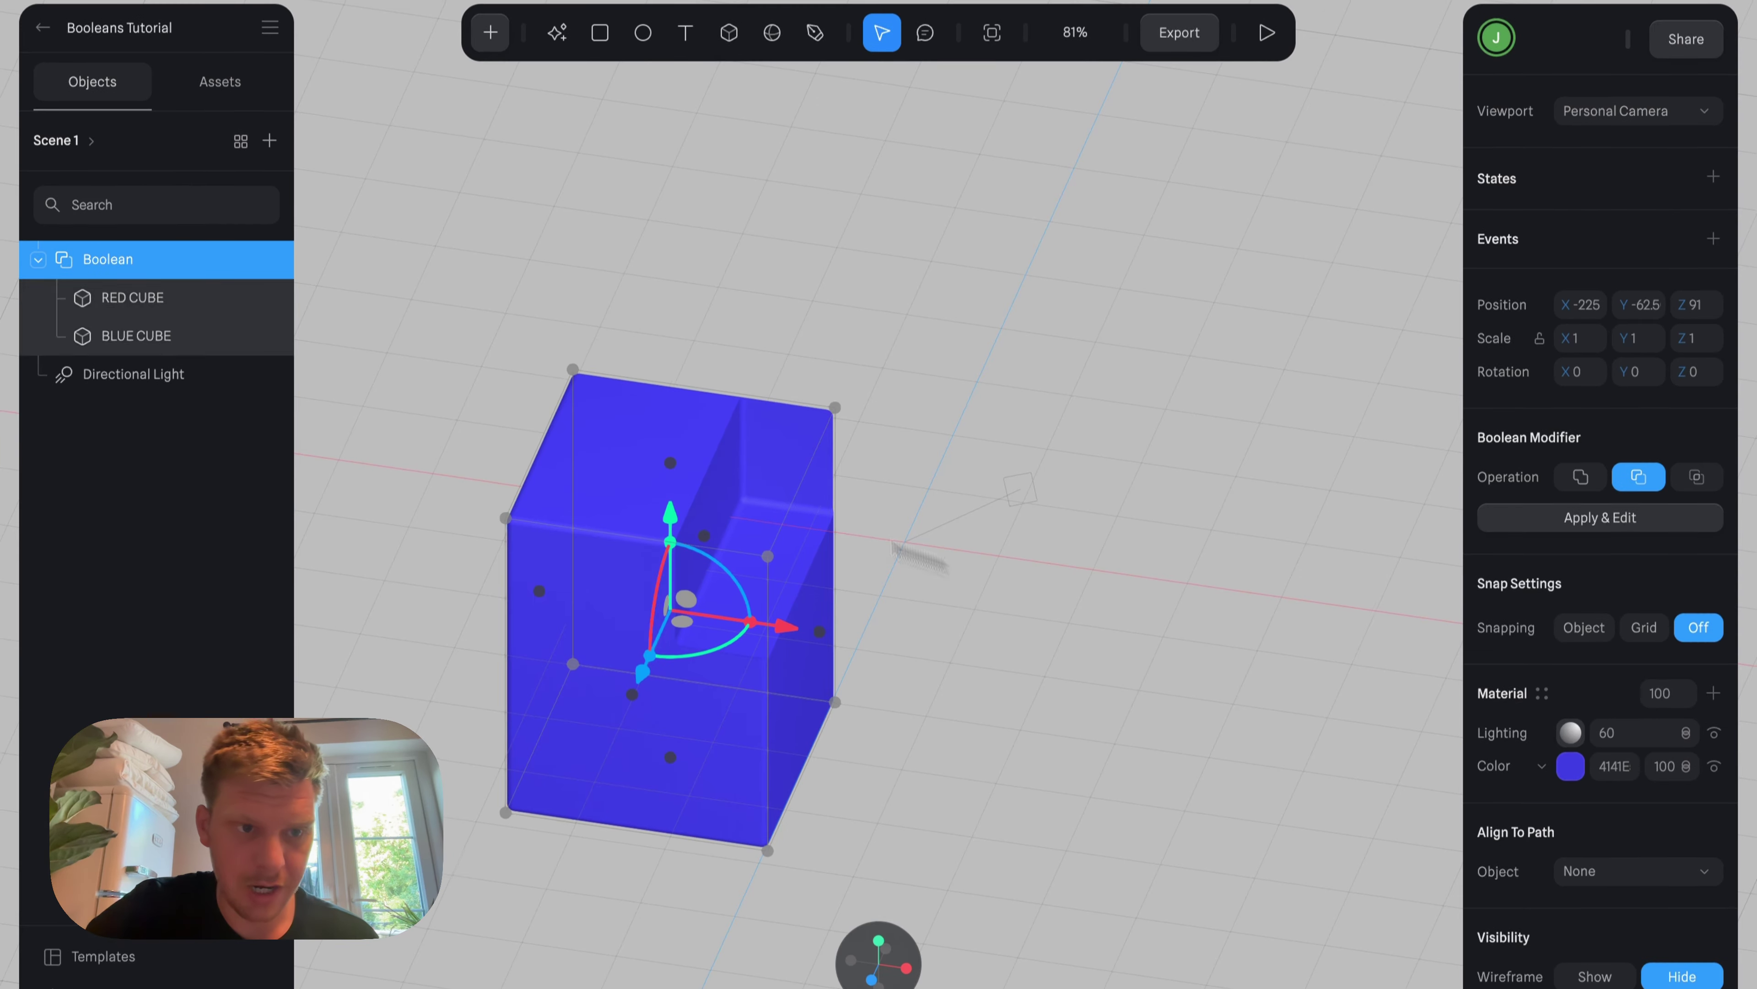
Reorder the Boolean group so that RED CUBE sits below BLUE CUBE, and inspect the reversed cut.
left_click(188, 303)
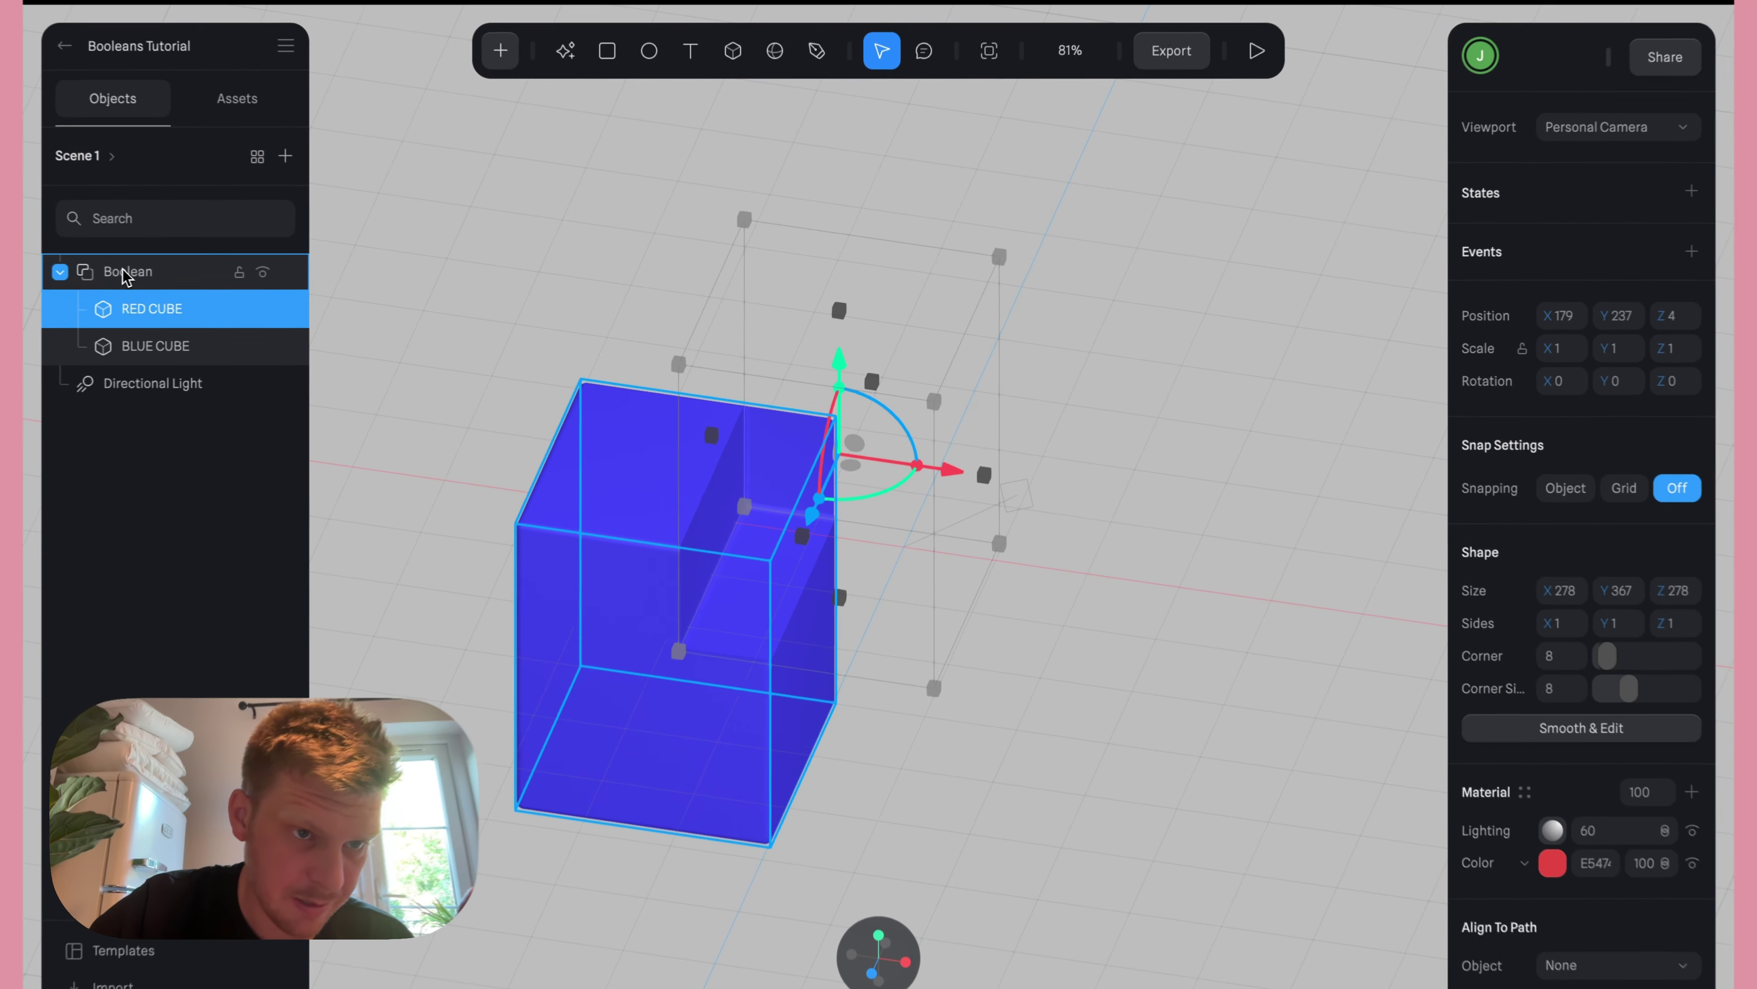
left_click(125, 272)
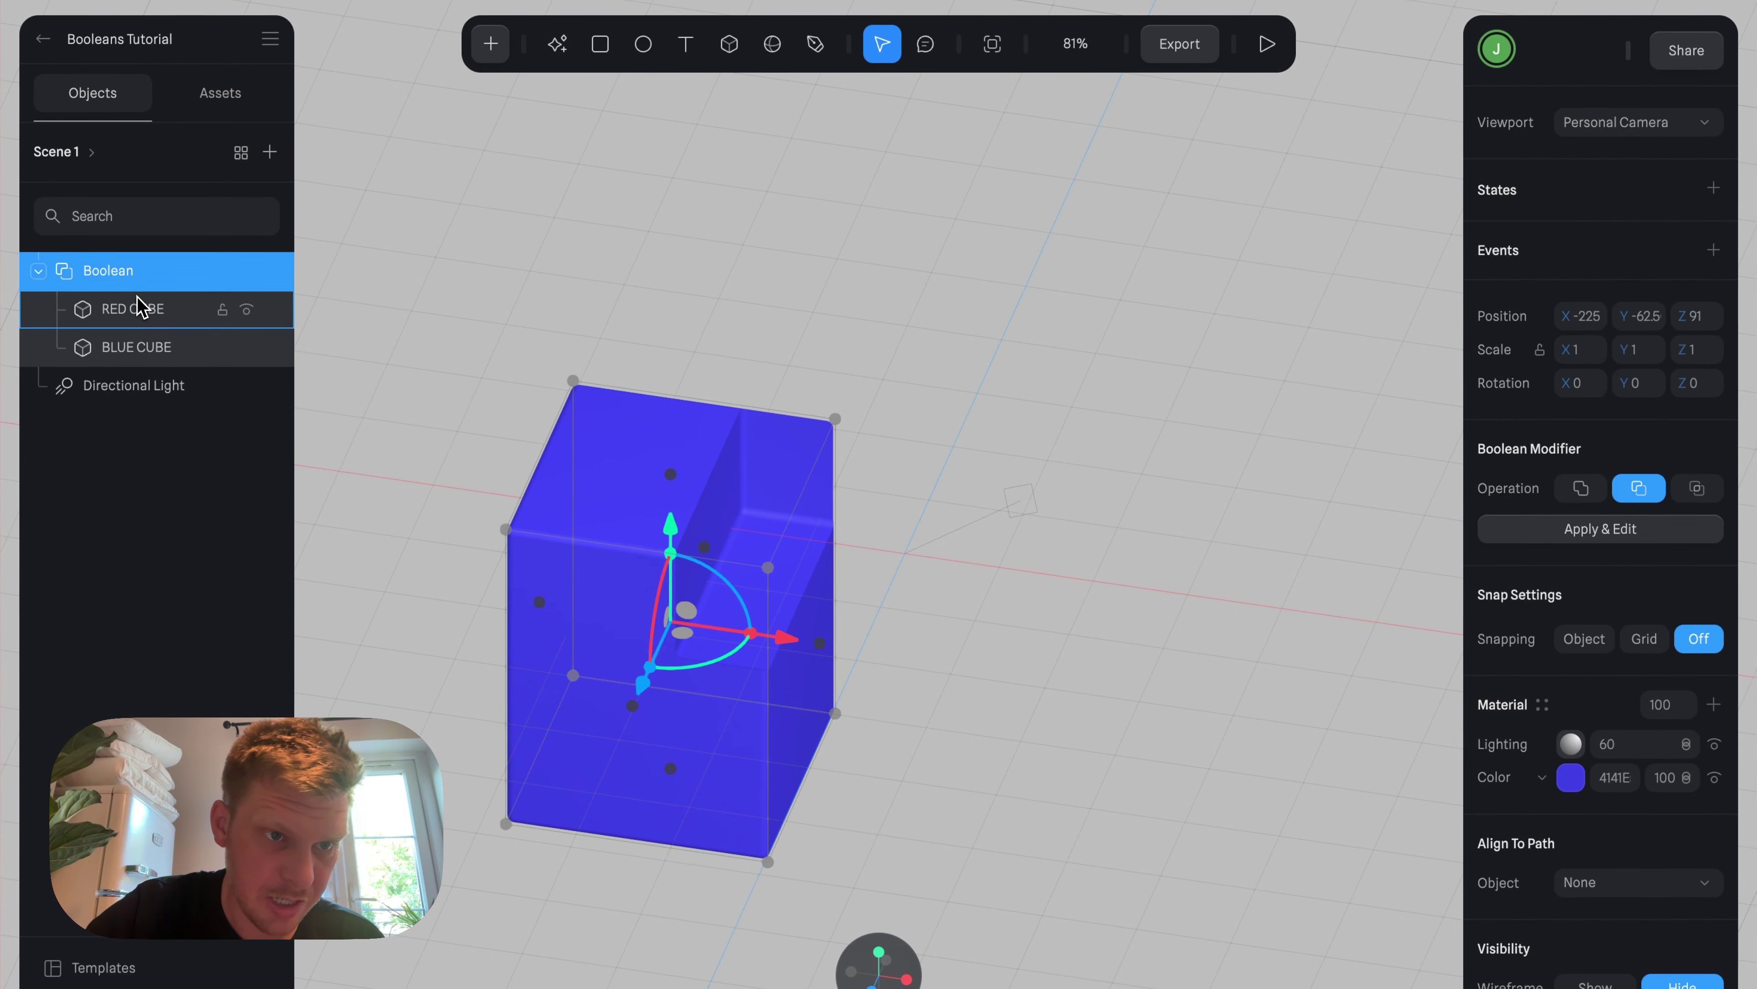
left_click(142, 308)
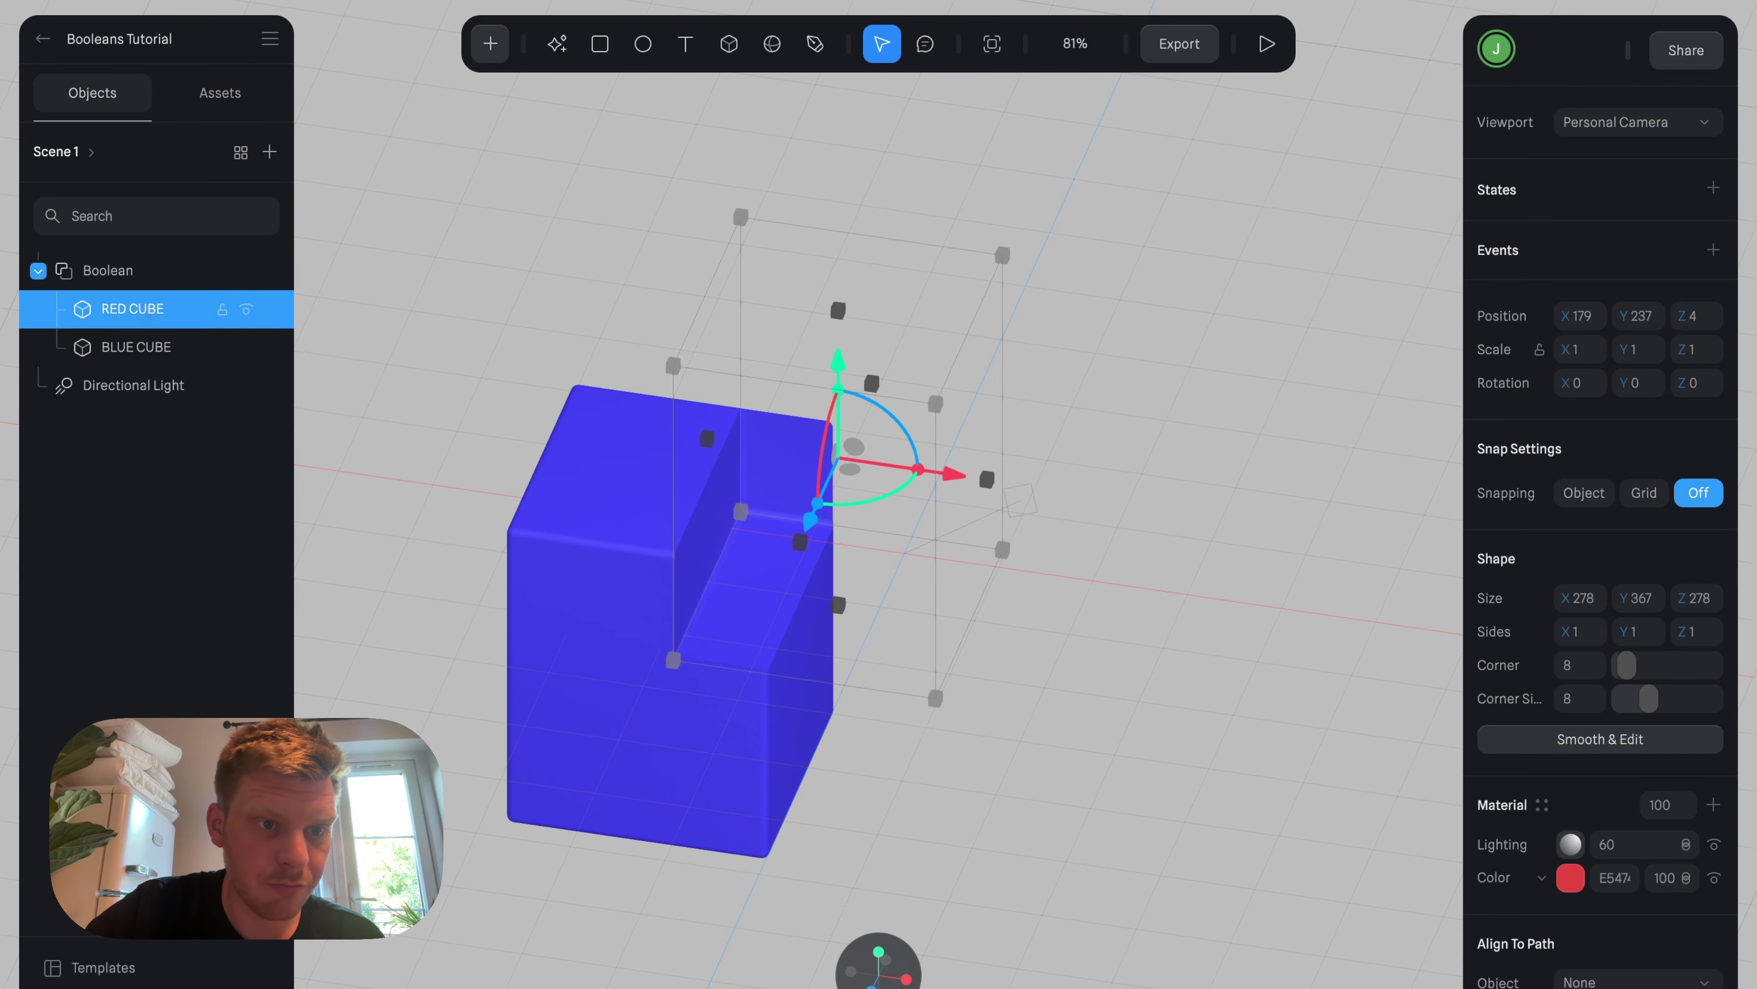
left_click_drag(148, 315, 147, 368)
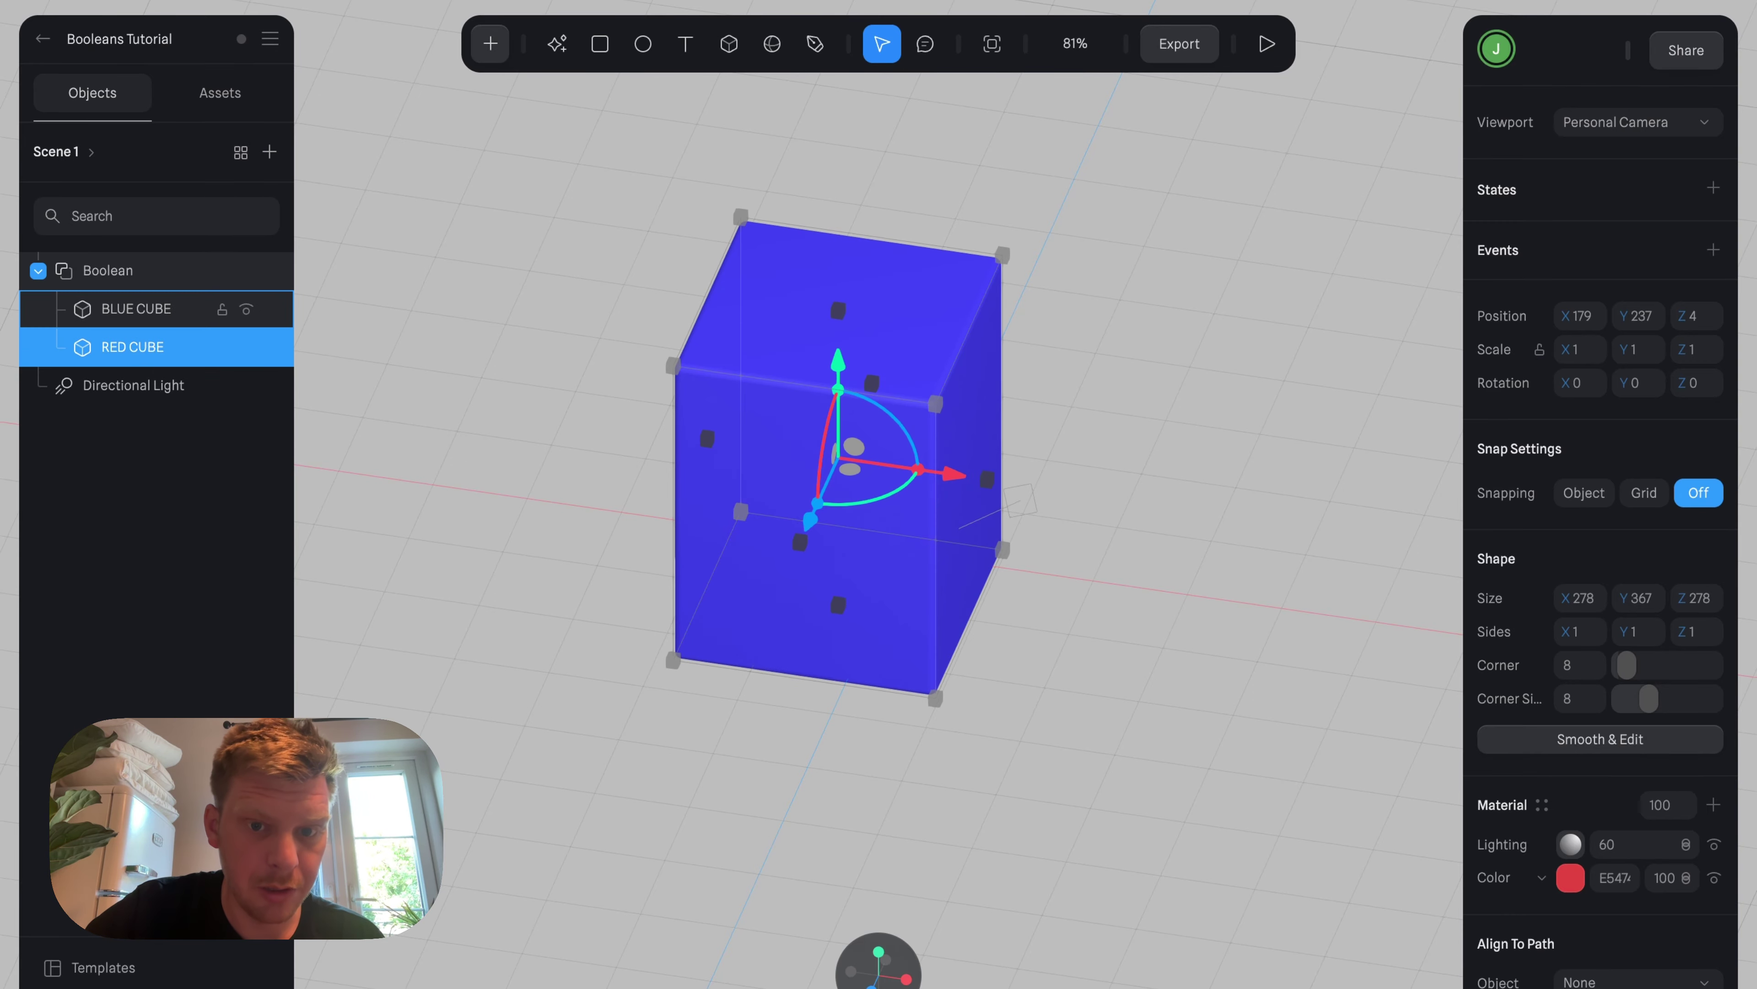
middle_click_drag(1024, 662, 1224, 588)
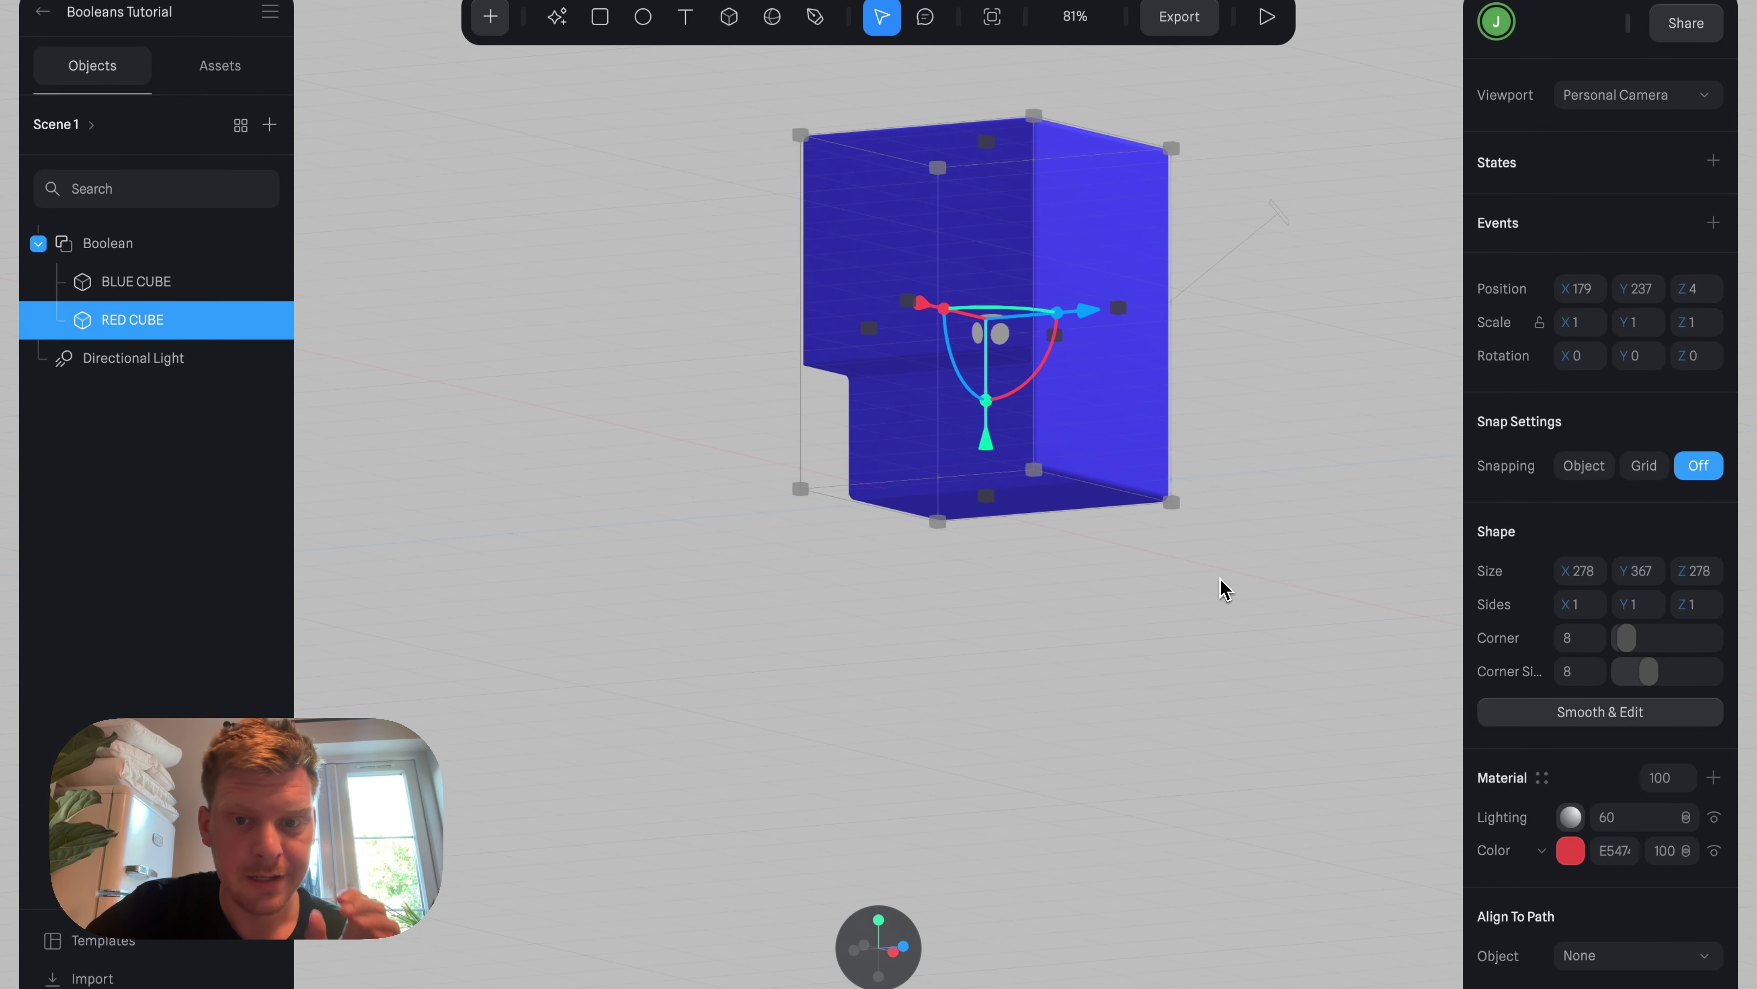
Move RED CUBE back above BLUE CUBE in the Boolean group and inspect the cut.
left_click(165, 284)
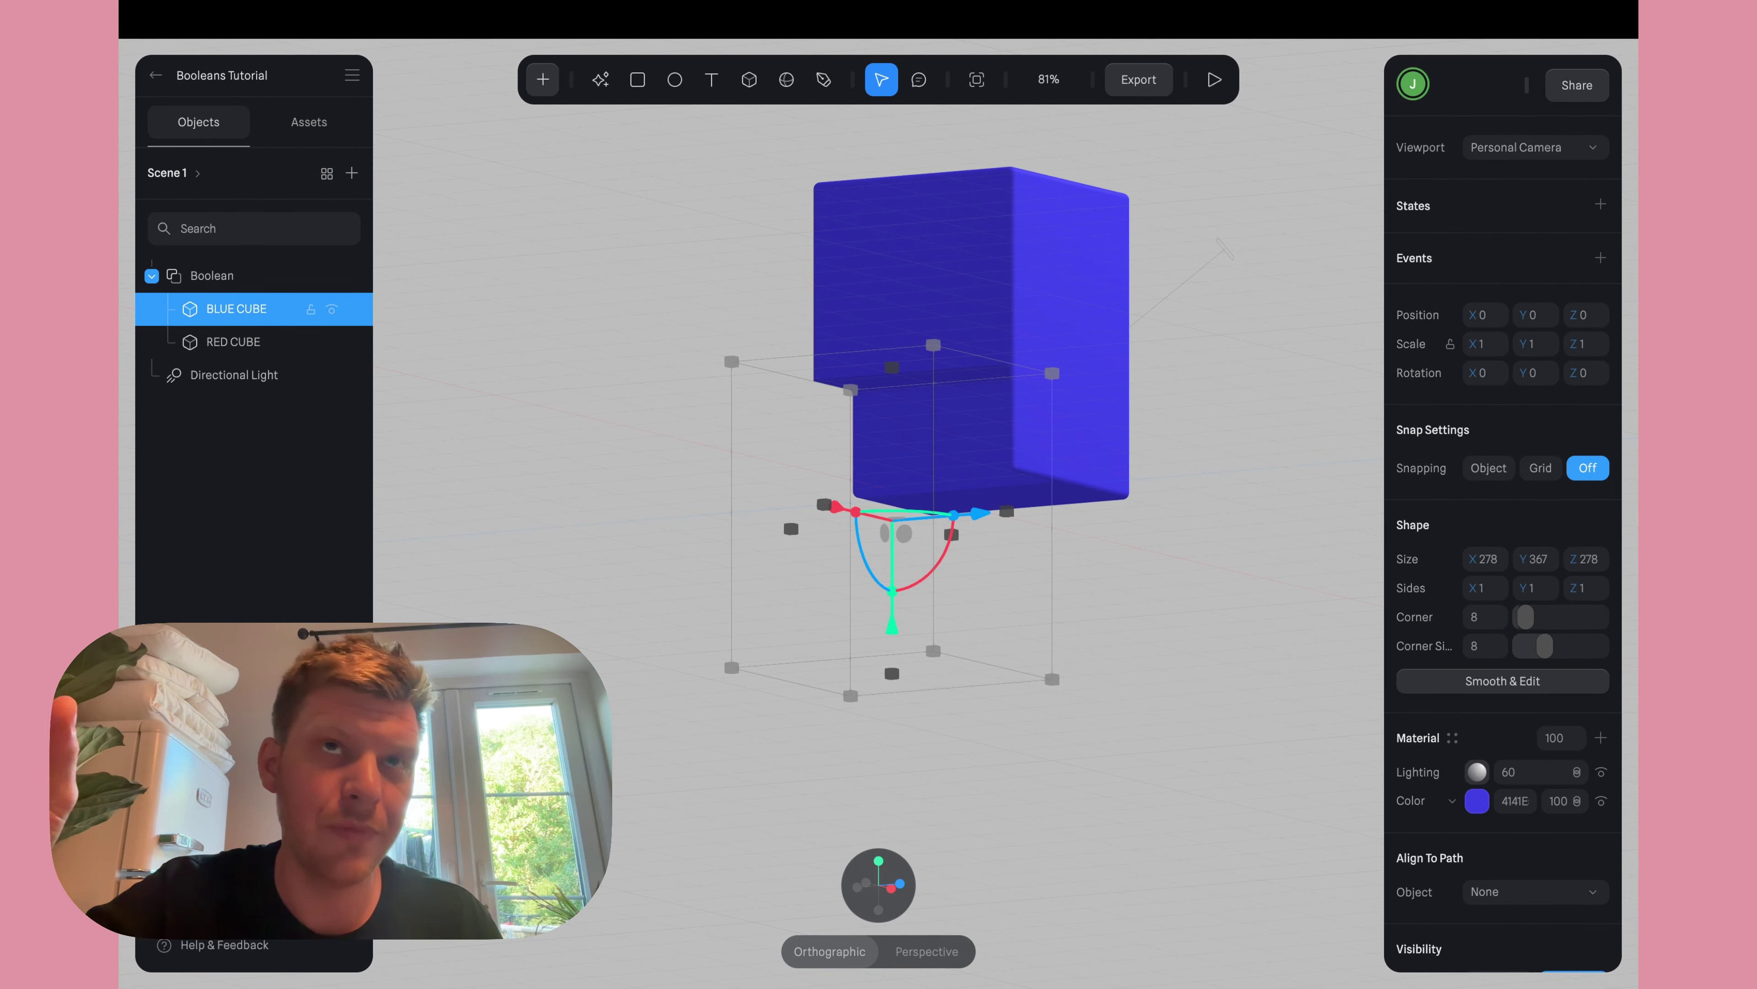
double_click(161, 326)
left_click(87, 335)
mouse_move(90, 335)
left_mouse_down()
mouse_move(105, 388)
mouse_move(119, 350)
left_mouse_up()
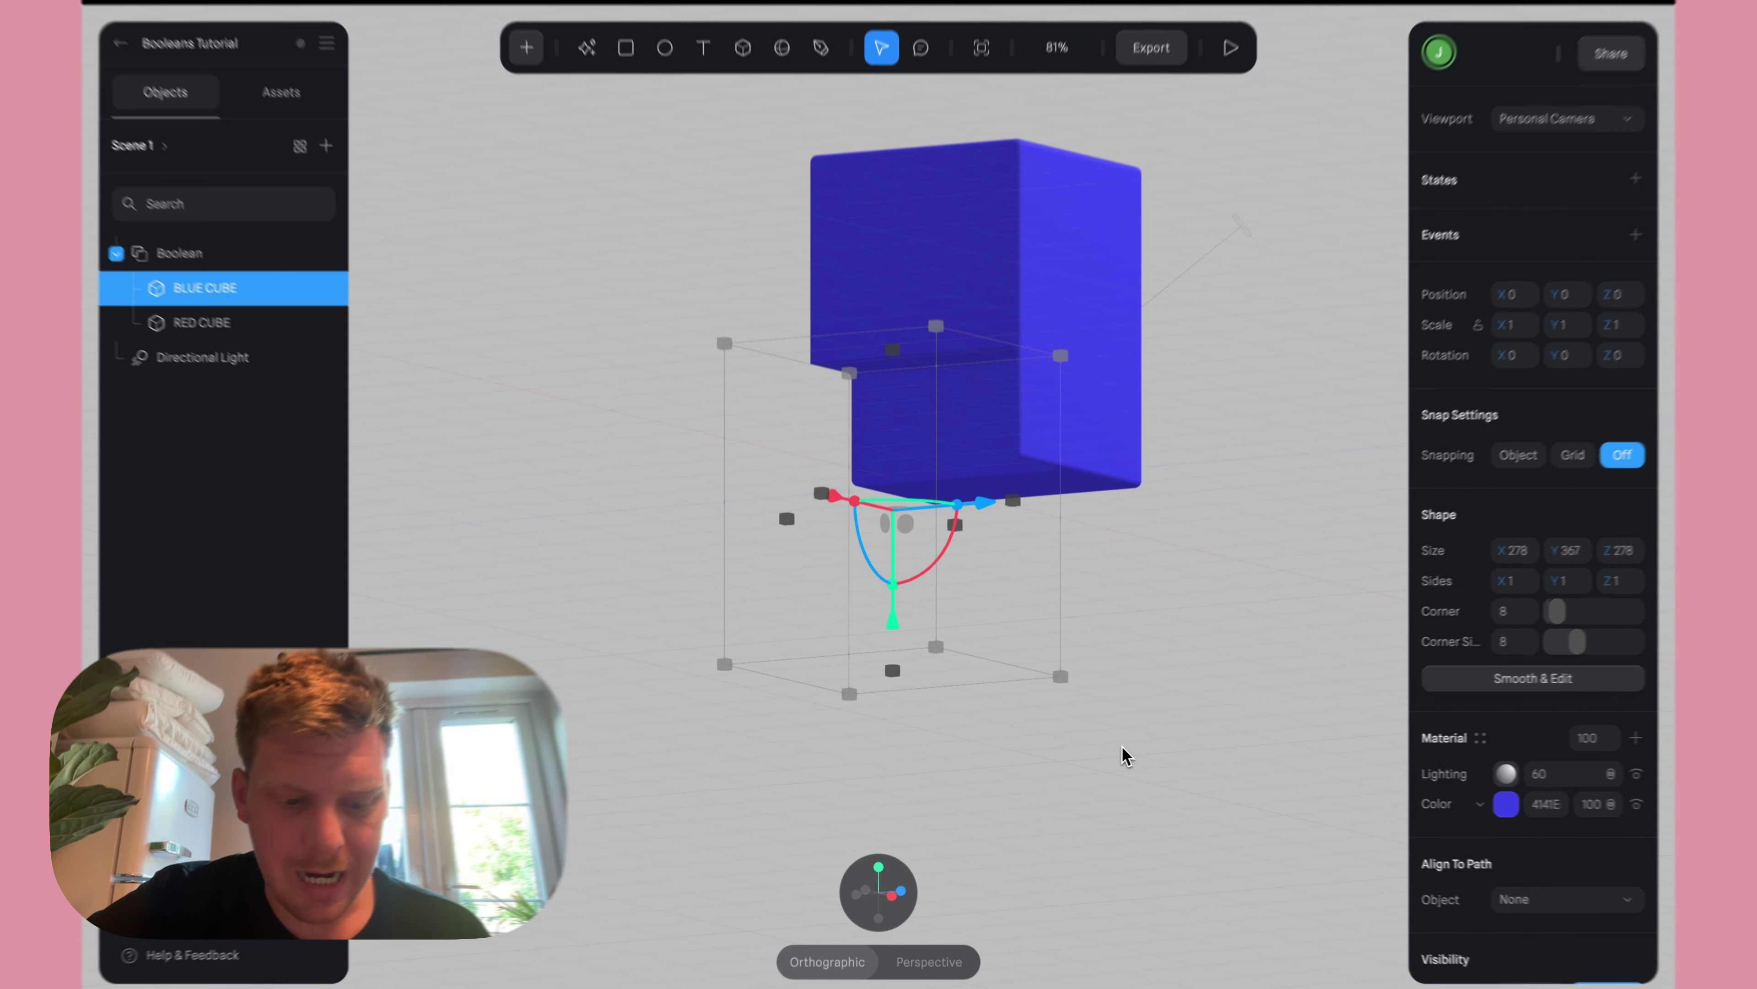
left_click_drag(1123, 747, 1030, 764, "alt")
left_click(163, 279)
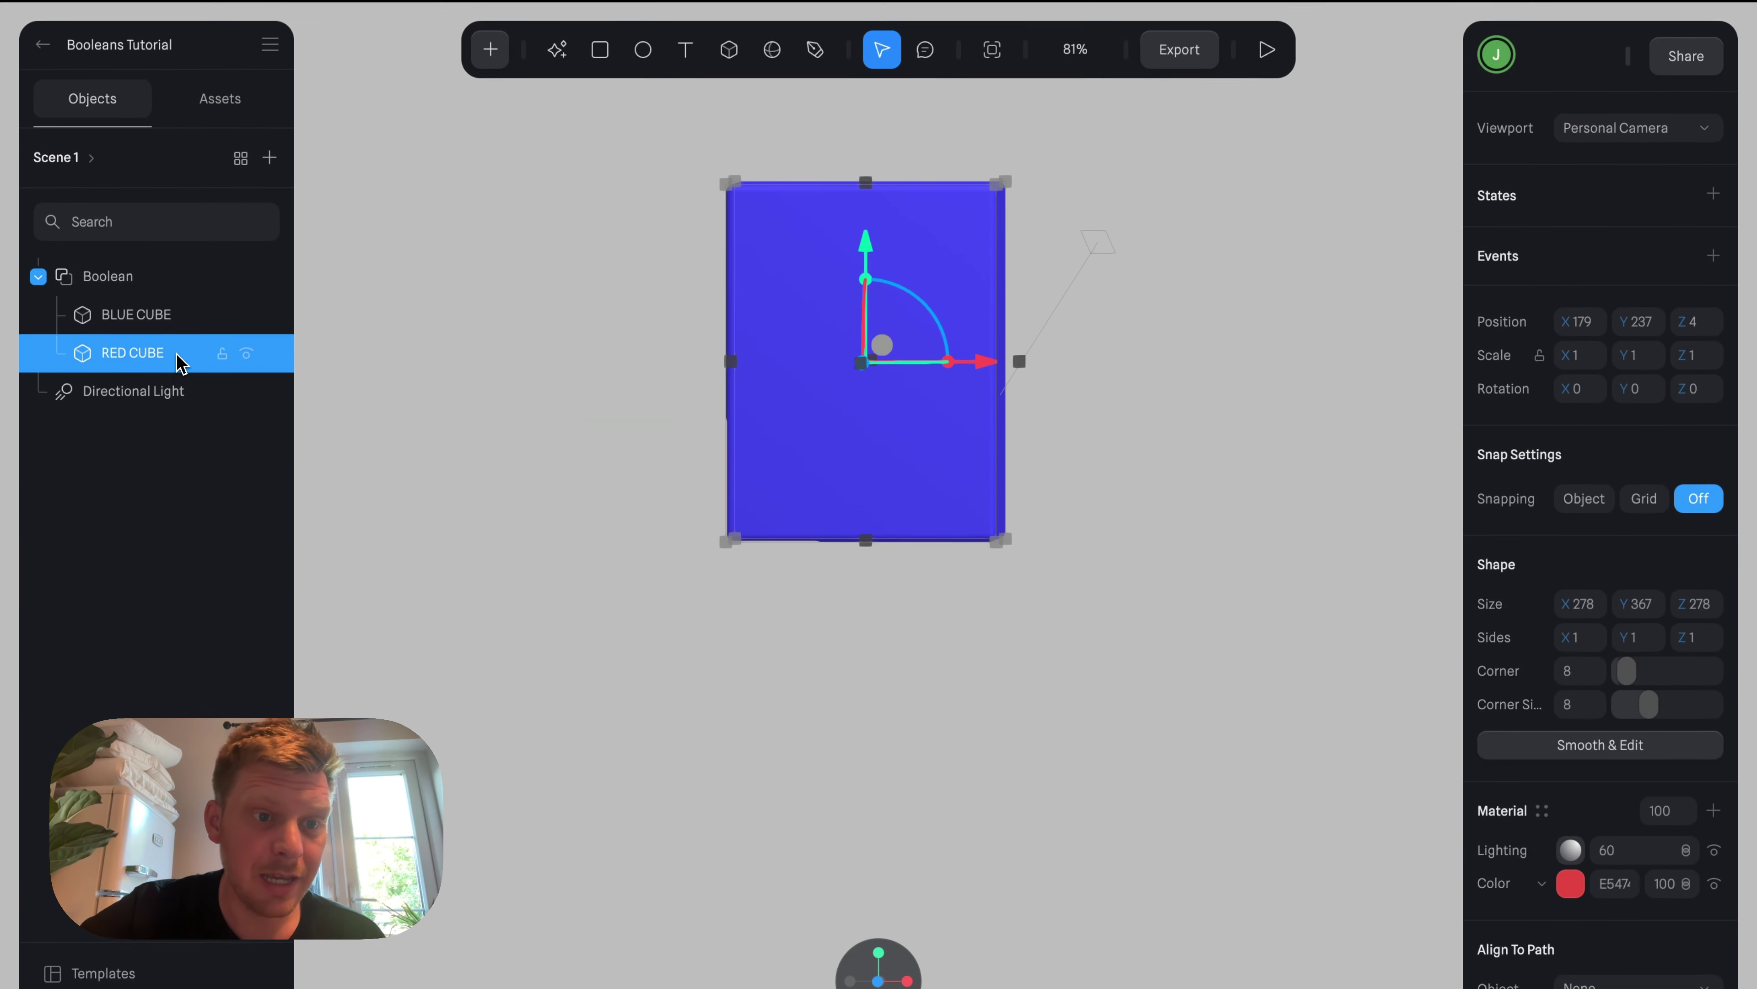
left_click_drag(173, 319, 173, 367)
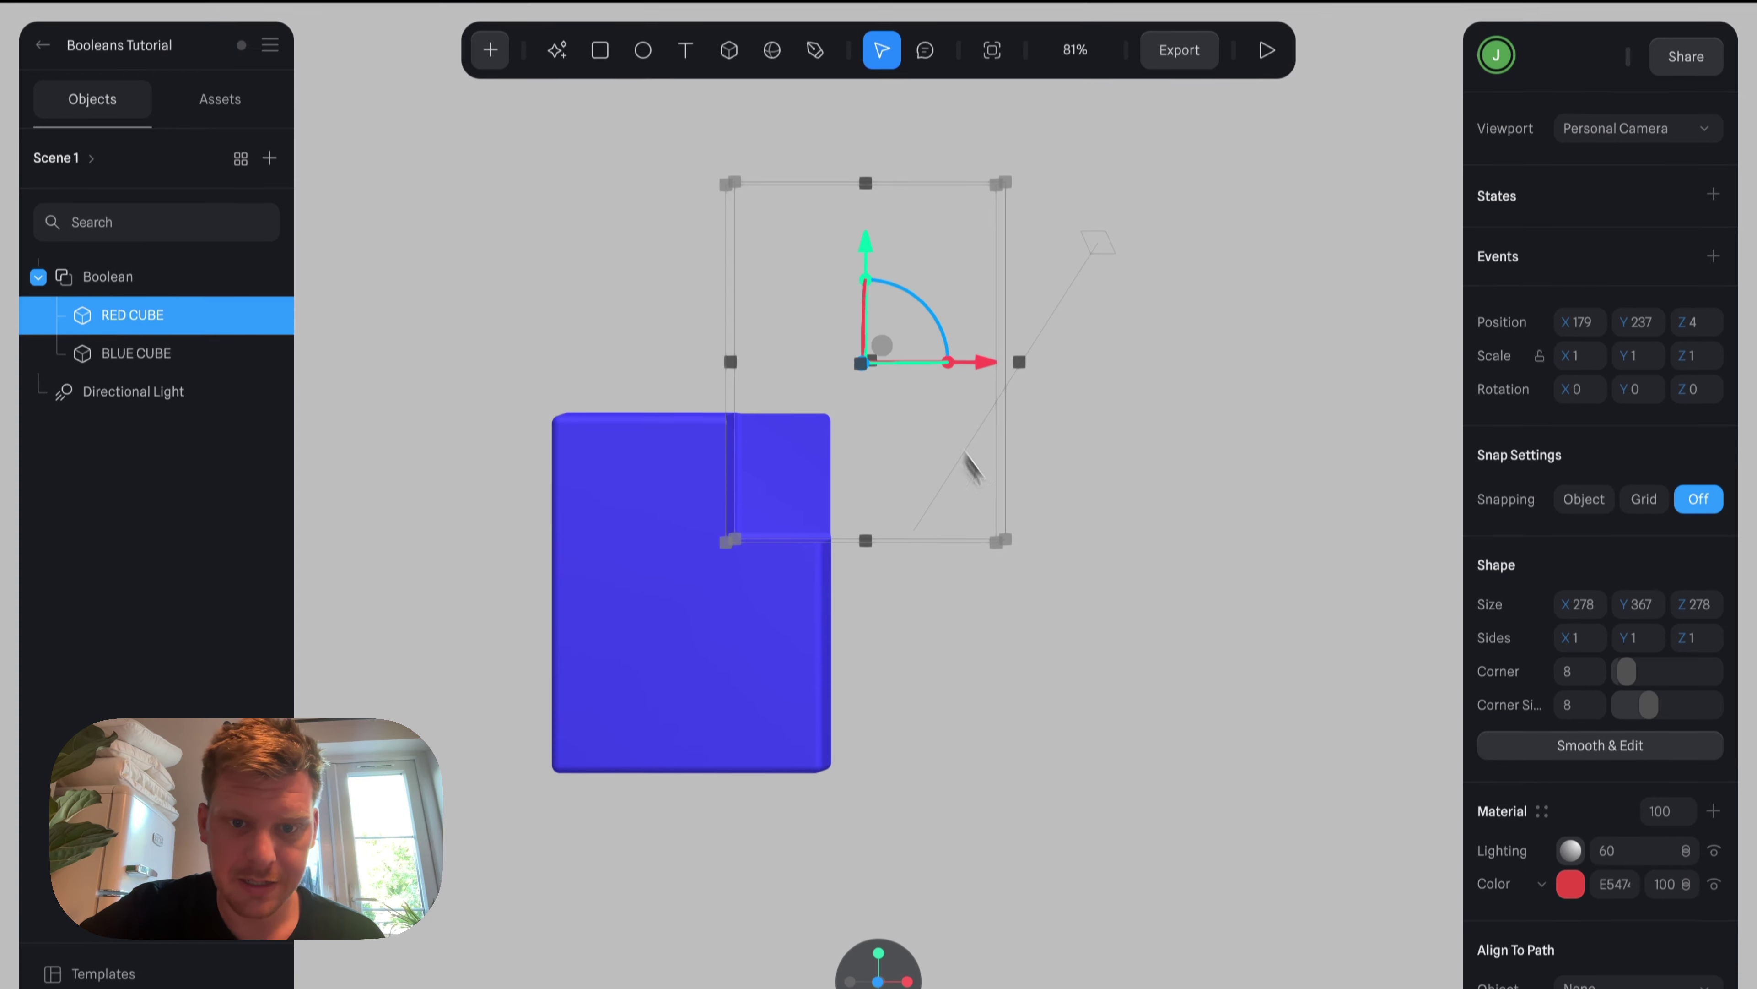
left_click_drag(1064, 639, 972, 640, "alt")
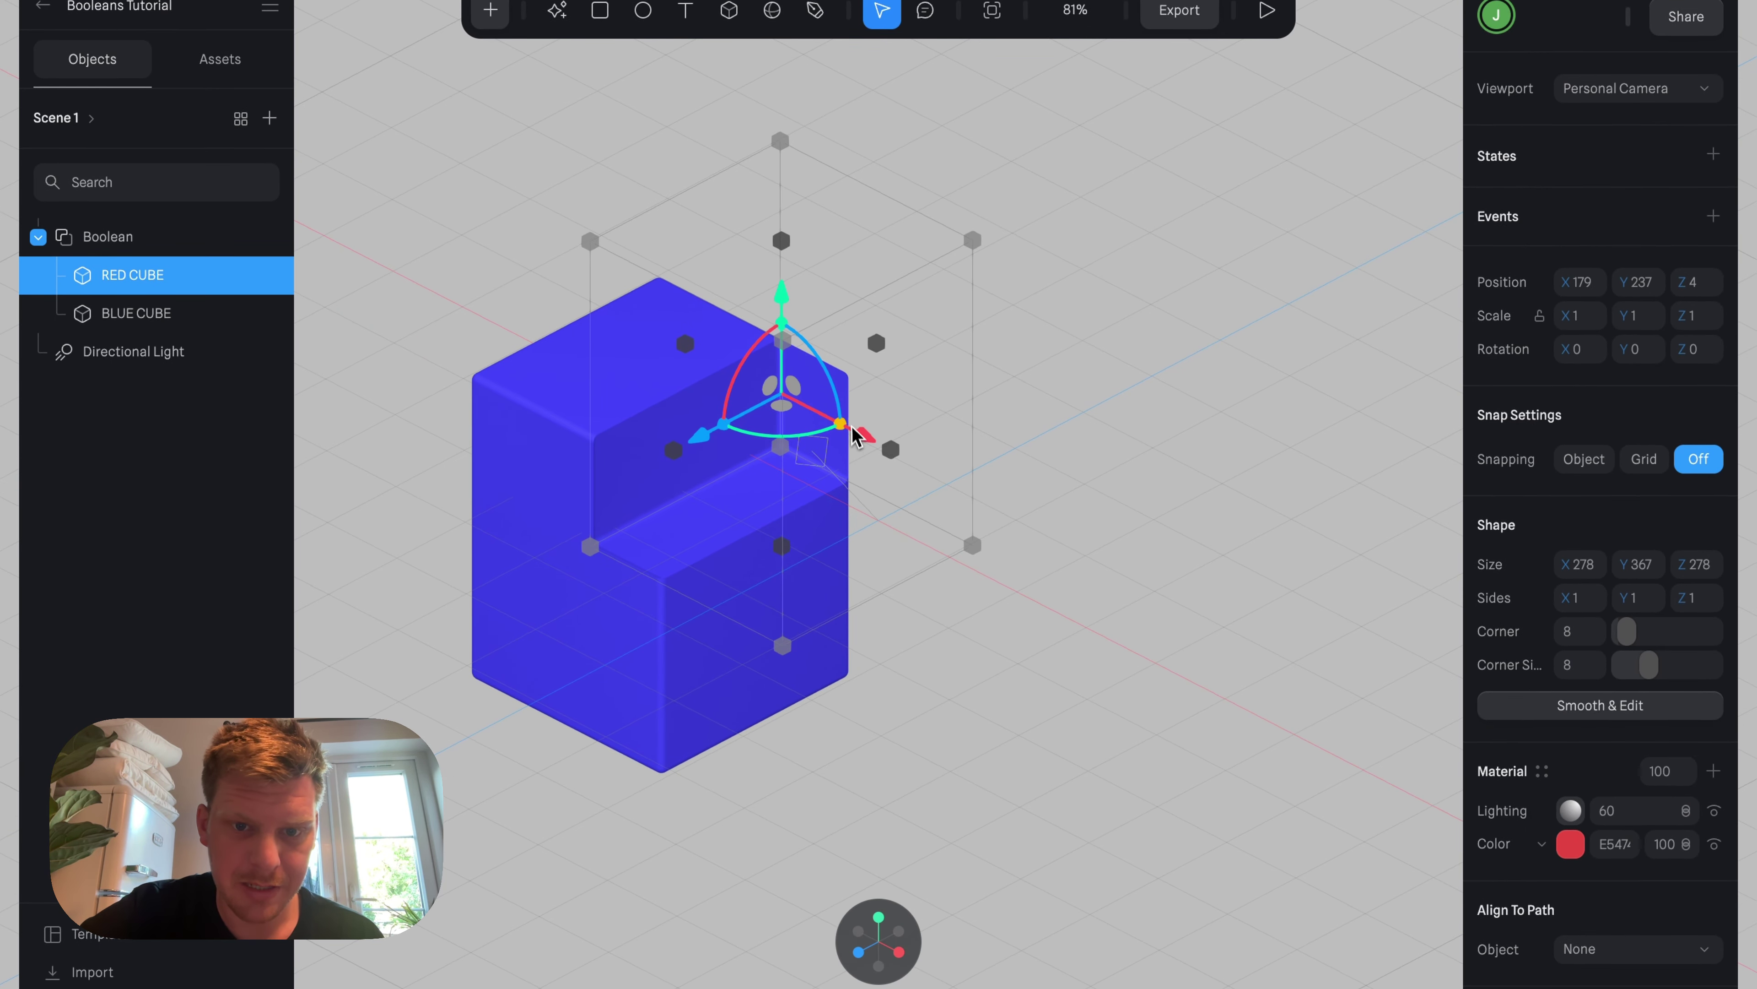
left_click(1244, 632)
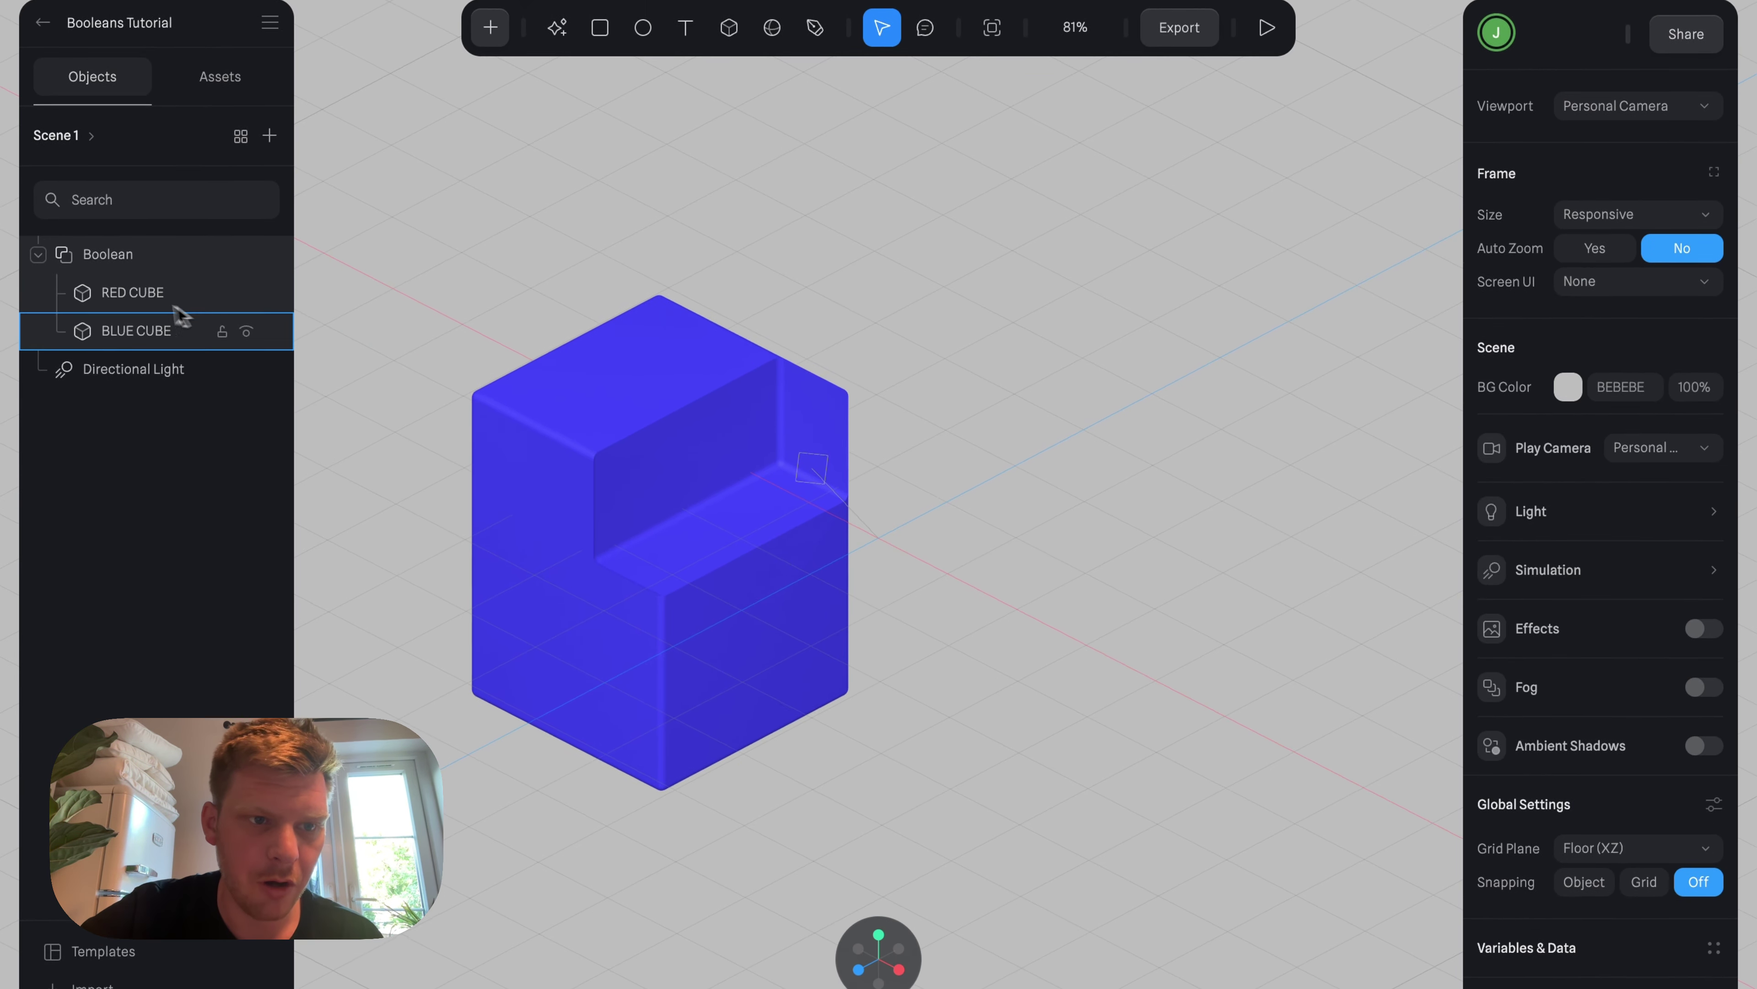
From the side view, stretch RED CUBE to a depth of about 513 and extend it downward to a height of about 407.
left_click(152, 291)
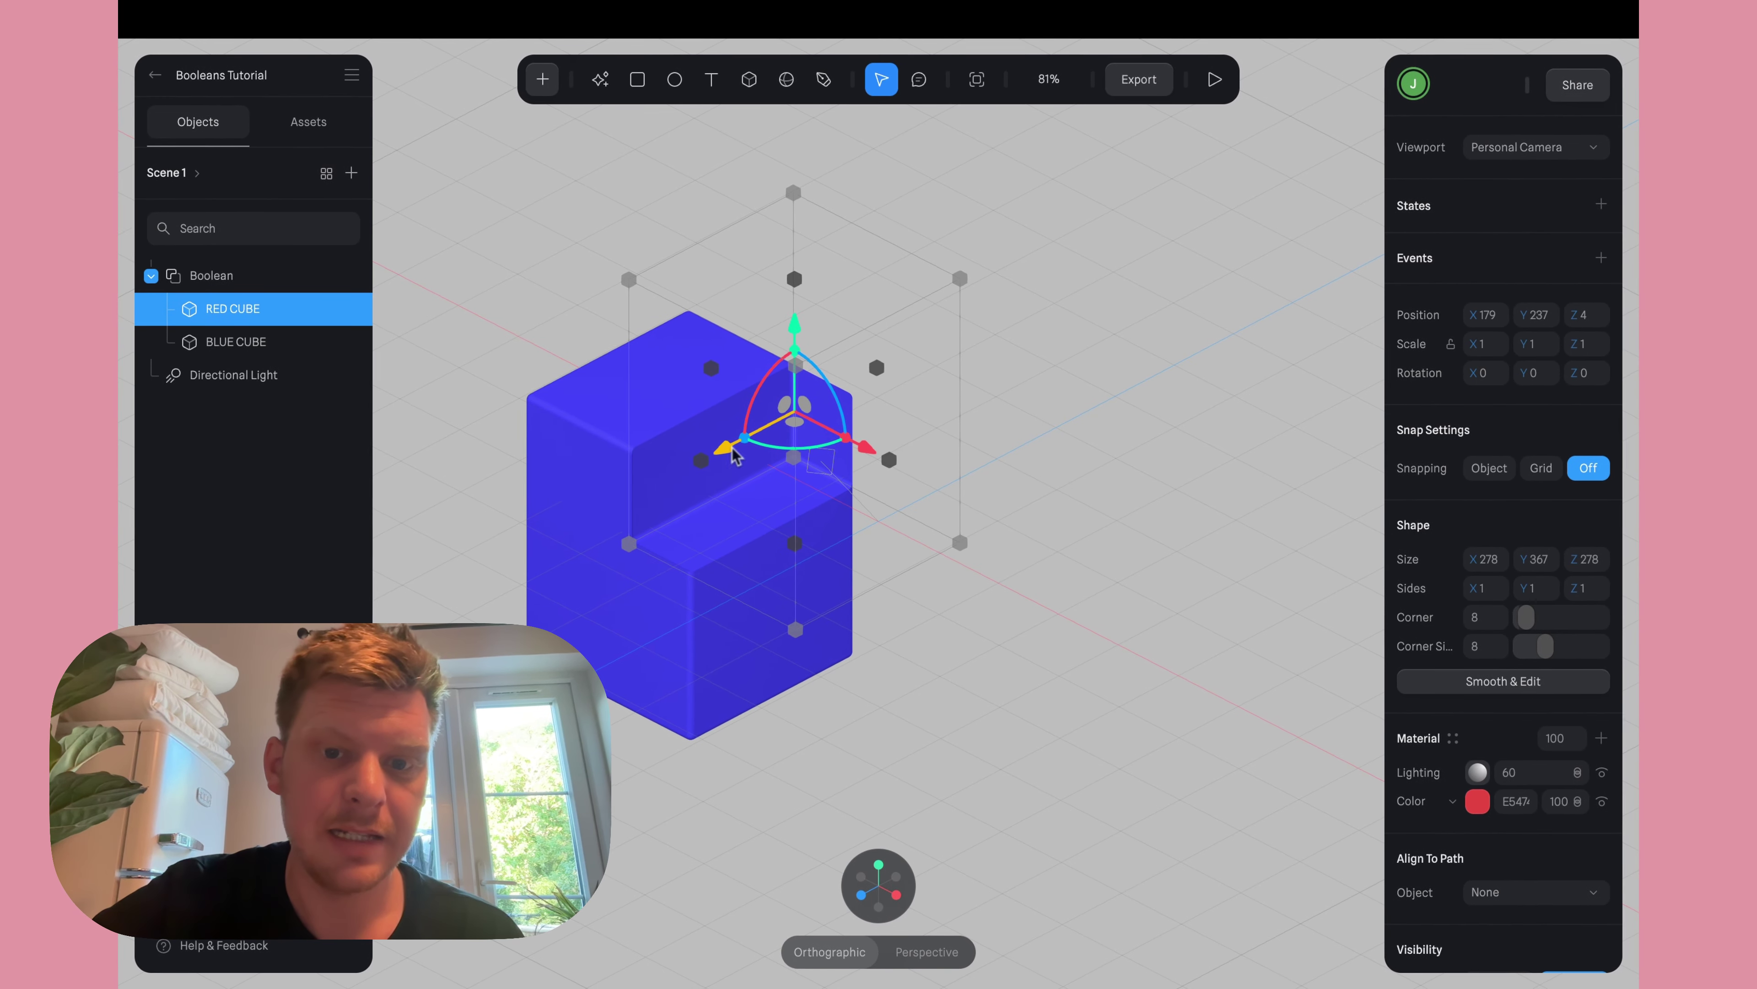
scroll(956, 578, "right", 1)
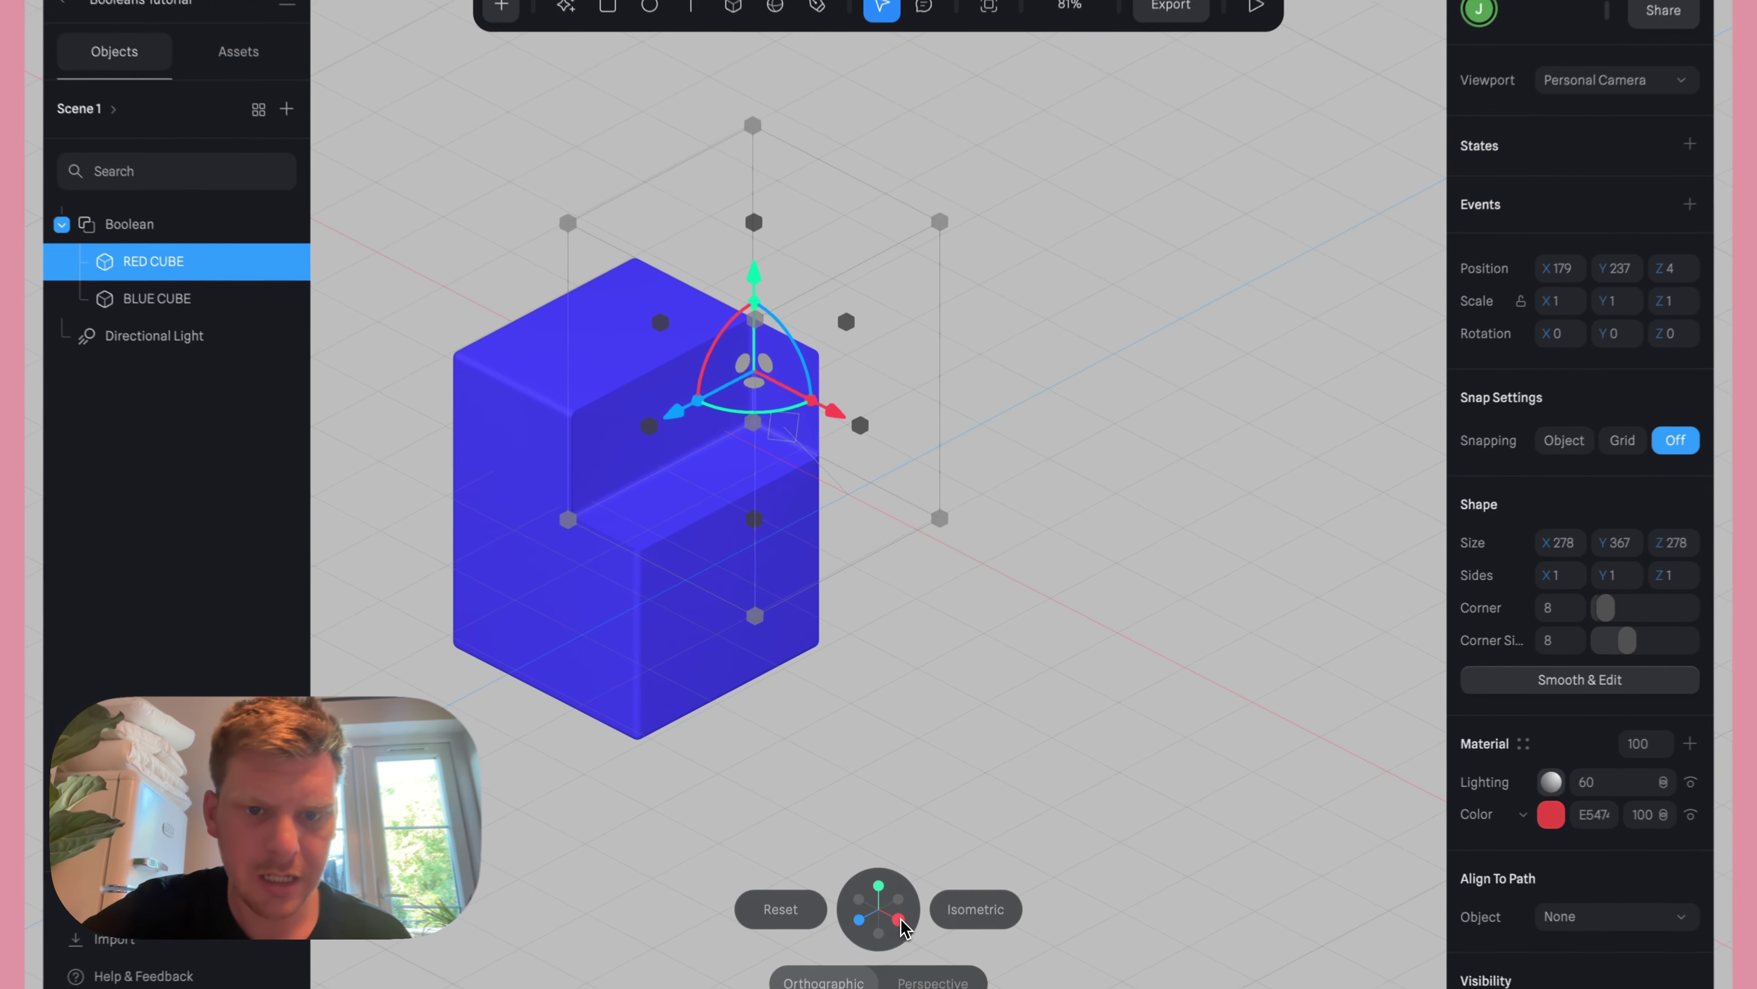
left_click(897, 896)
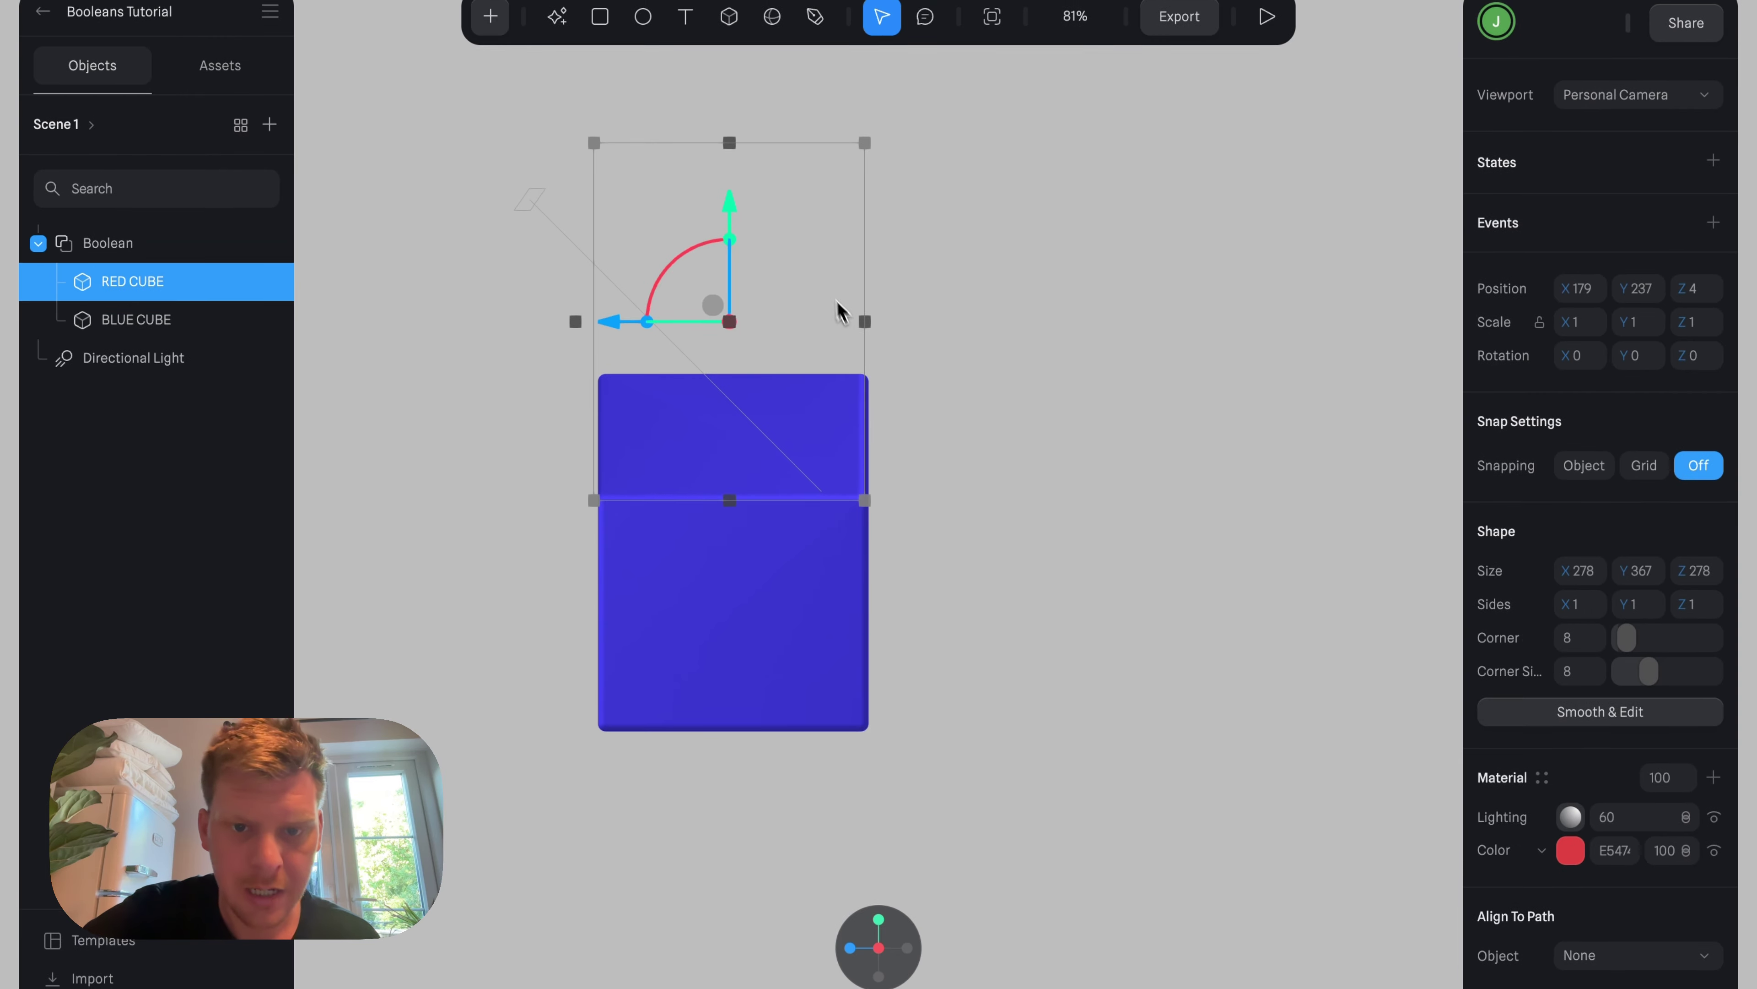
left_click_drag(865, 289, 981, 303)
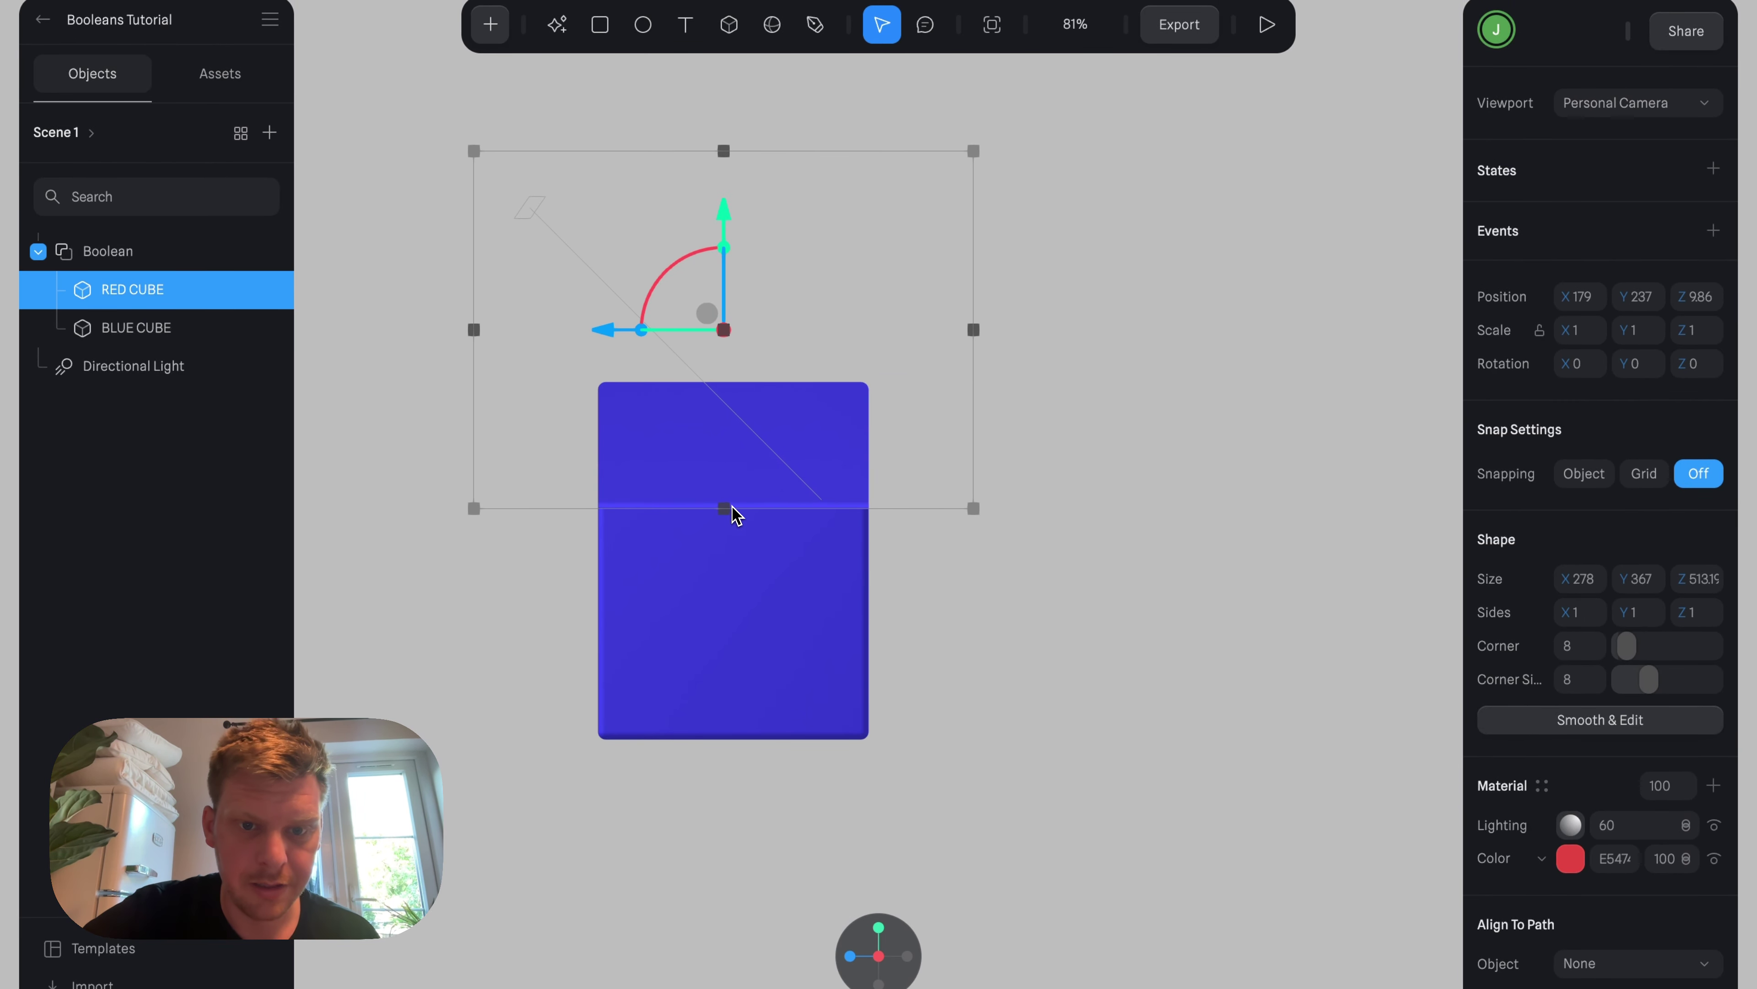
left_click_drag(725, 508, 749, 552)
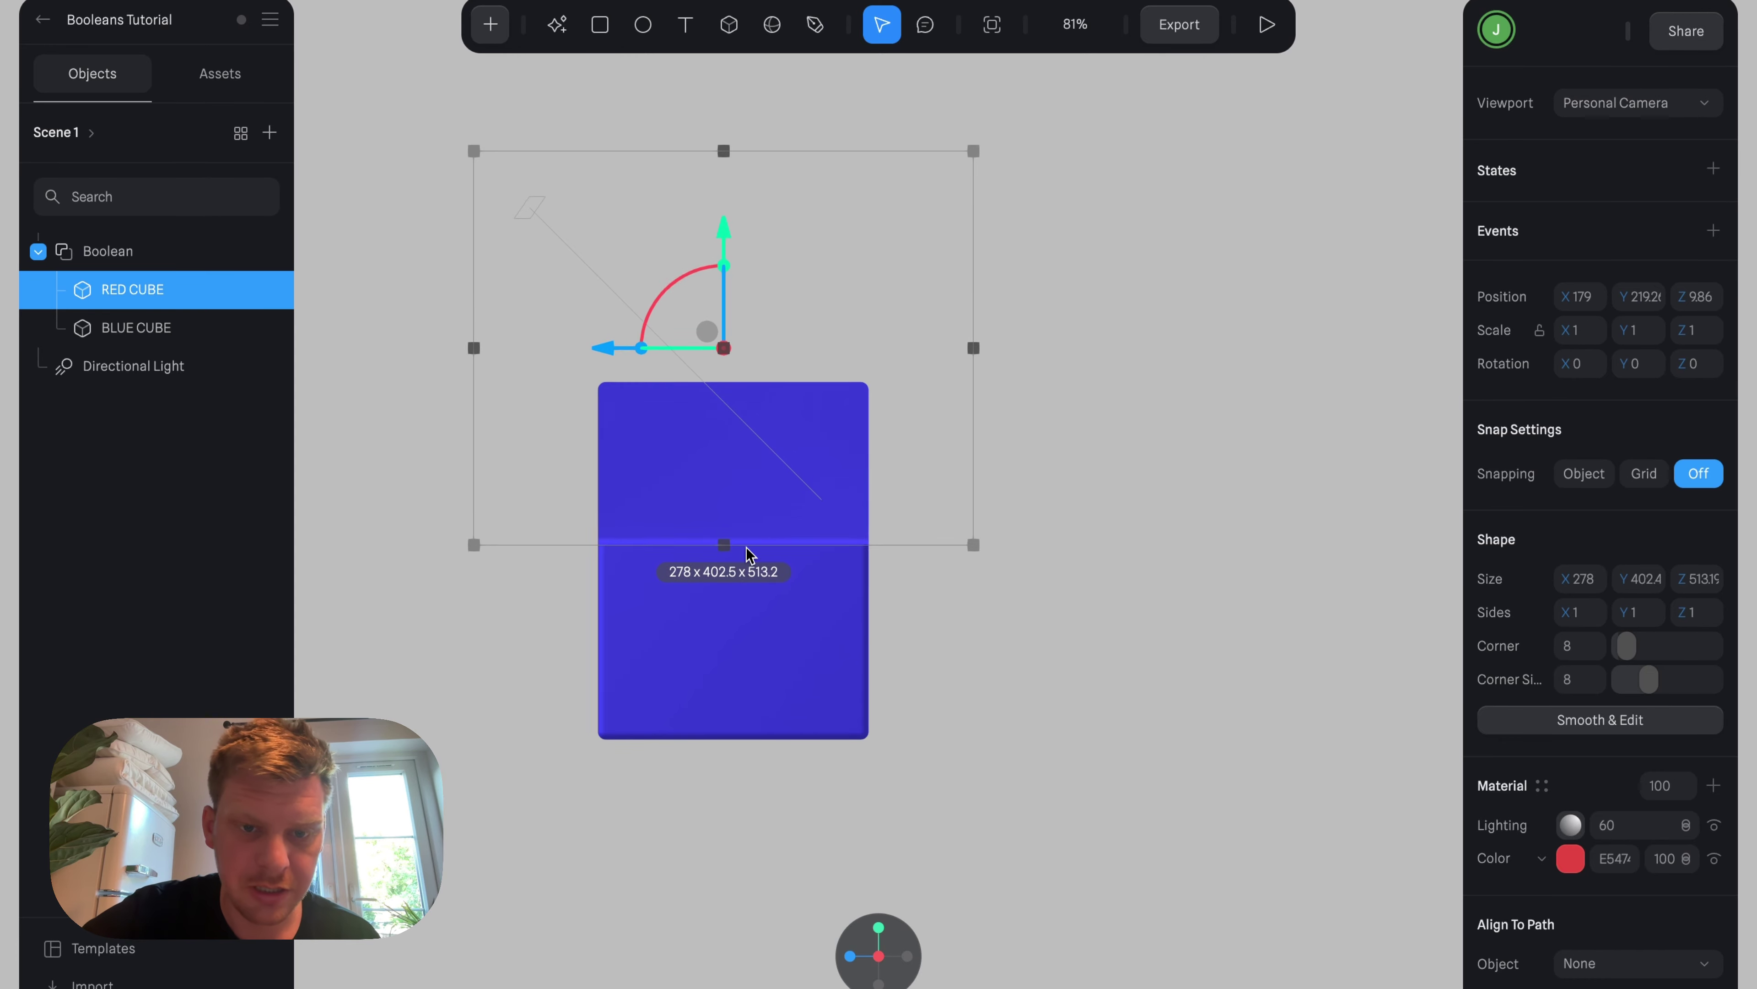
Extend RED CUBE further down to about 481 high and 490 deep, and inspect the enlarged cut.
left_click_drag(1007, 670, 1145, 694, "alt")
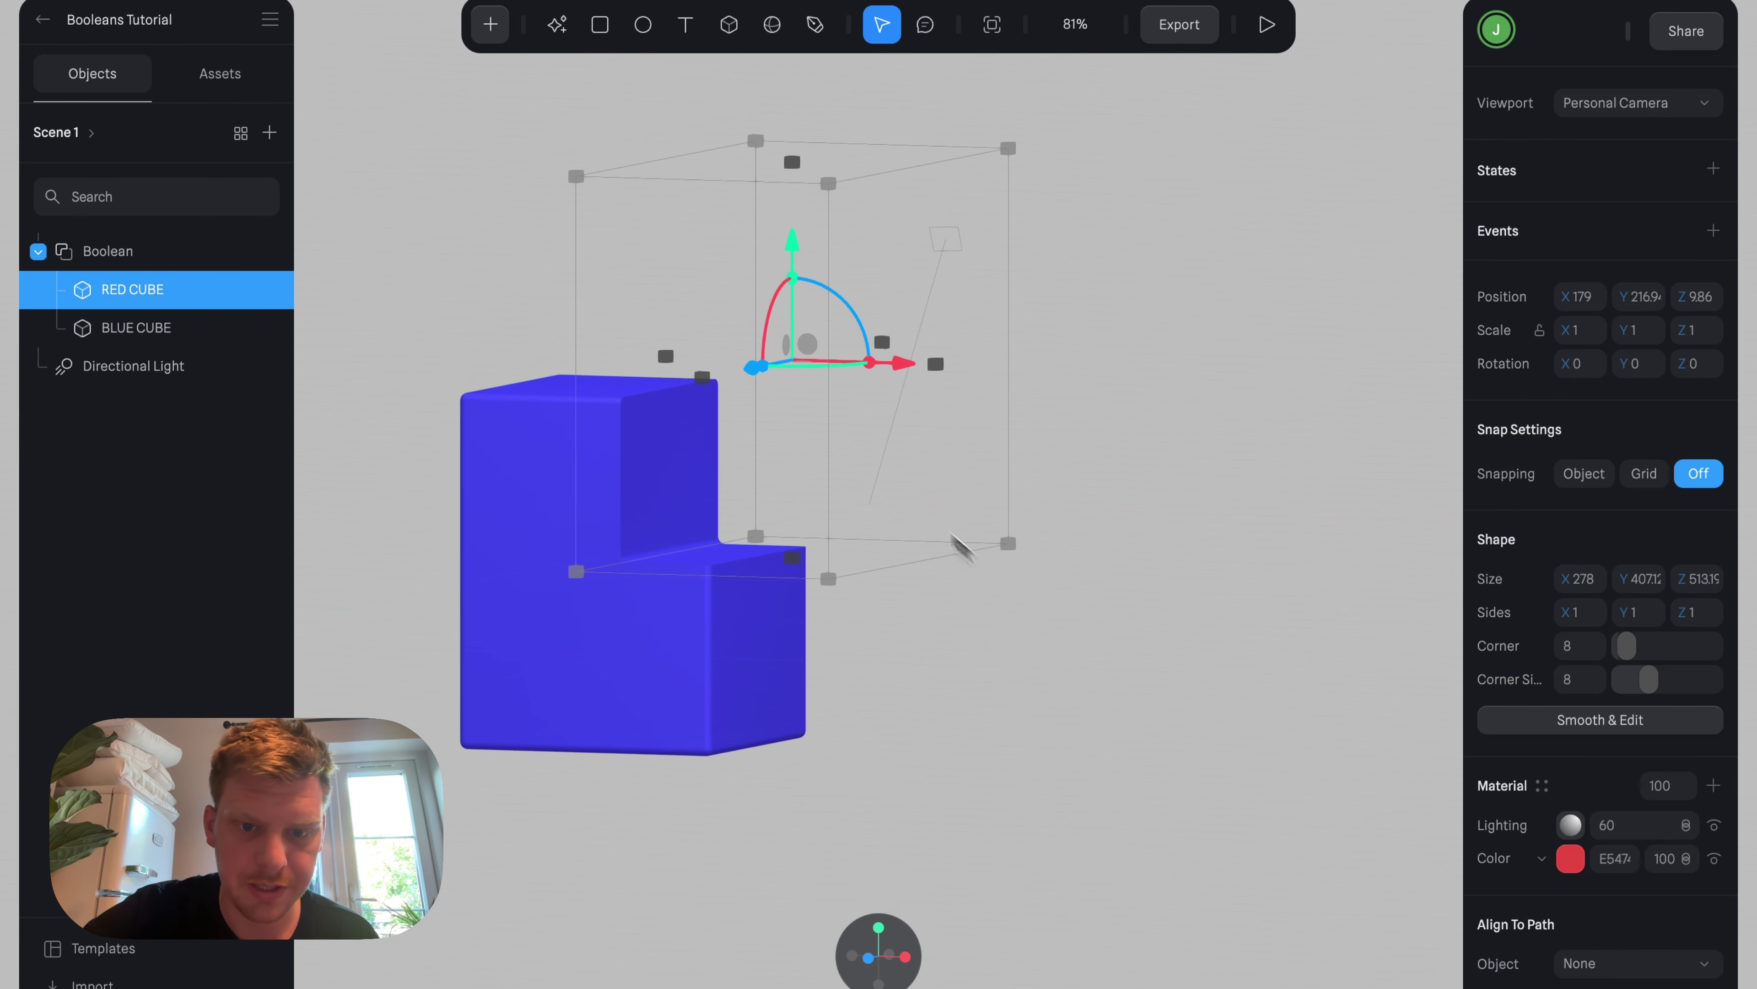
left_click_drag(789, 562, 784, 656)
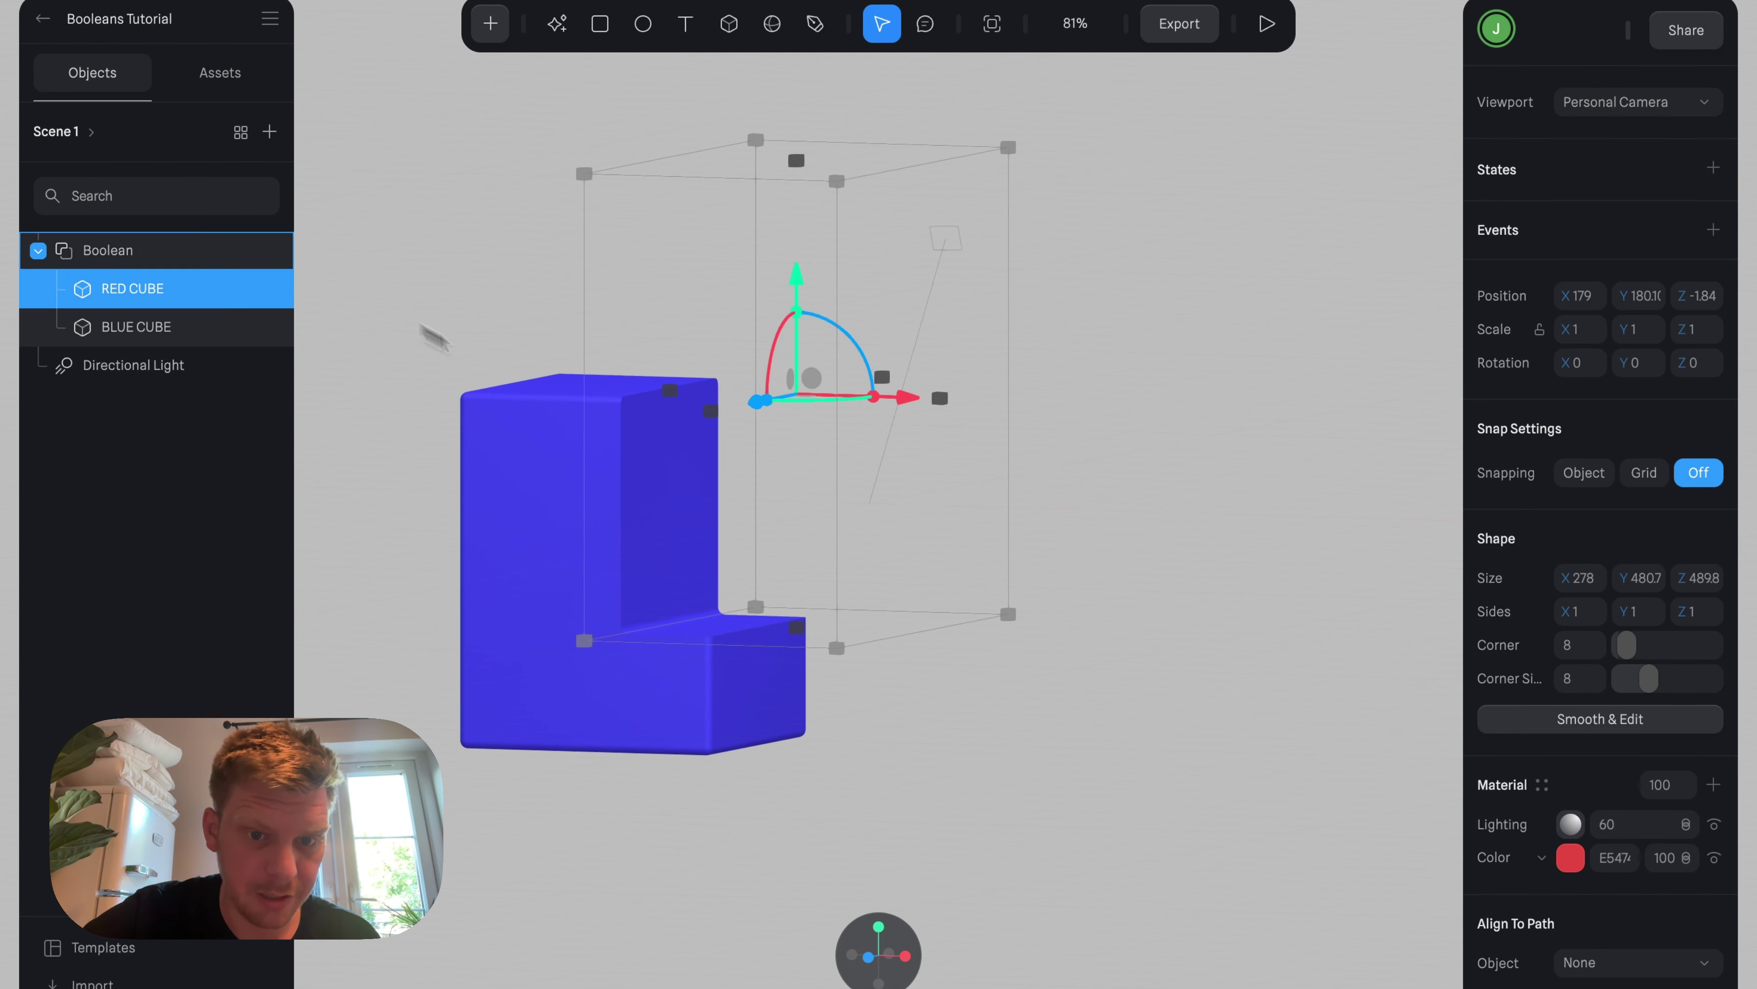
left_click(1056, 800)
left_click_drag(1073, 718, 1012, 724, "alt")
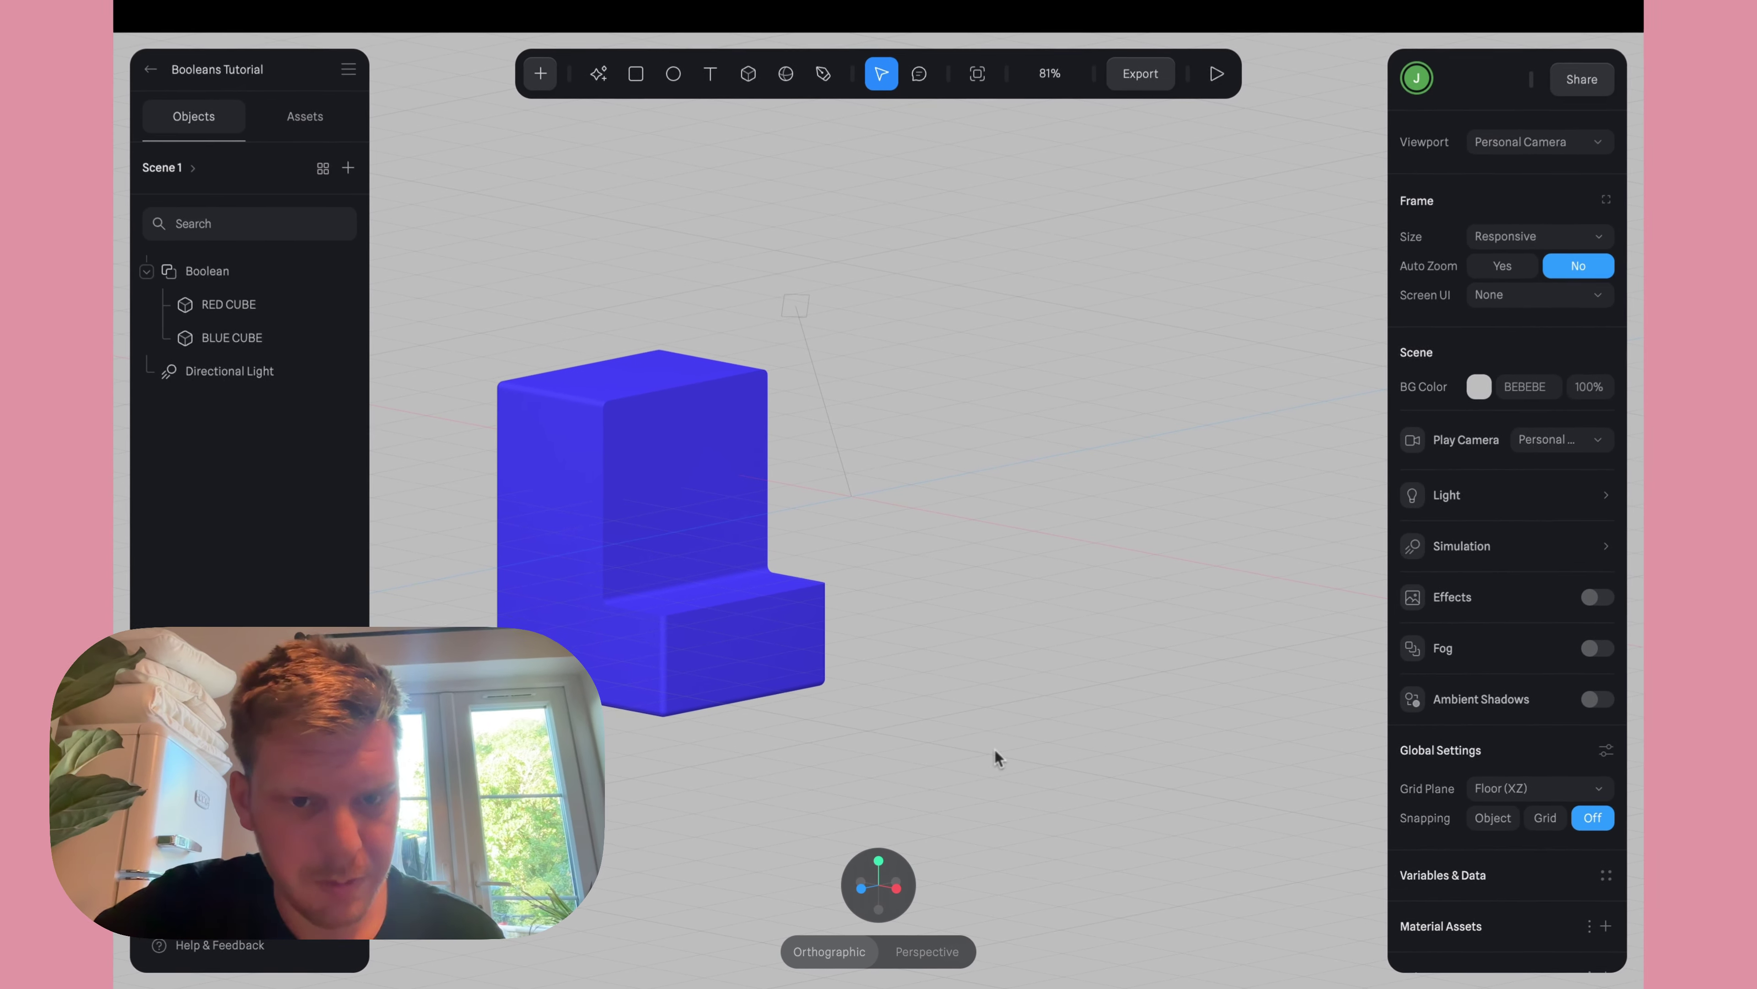
scroll(984, 624, "down", 1)
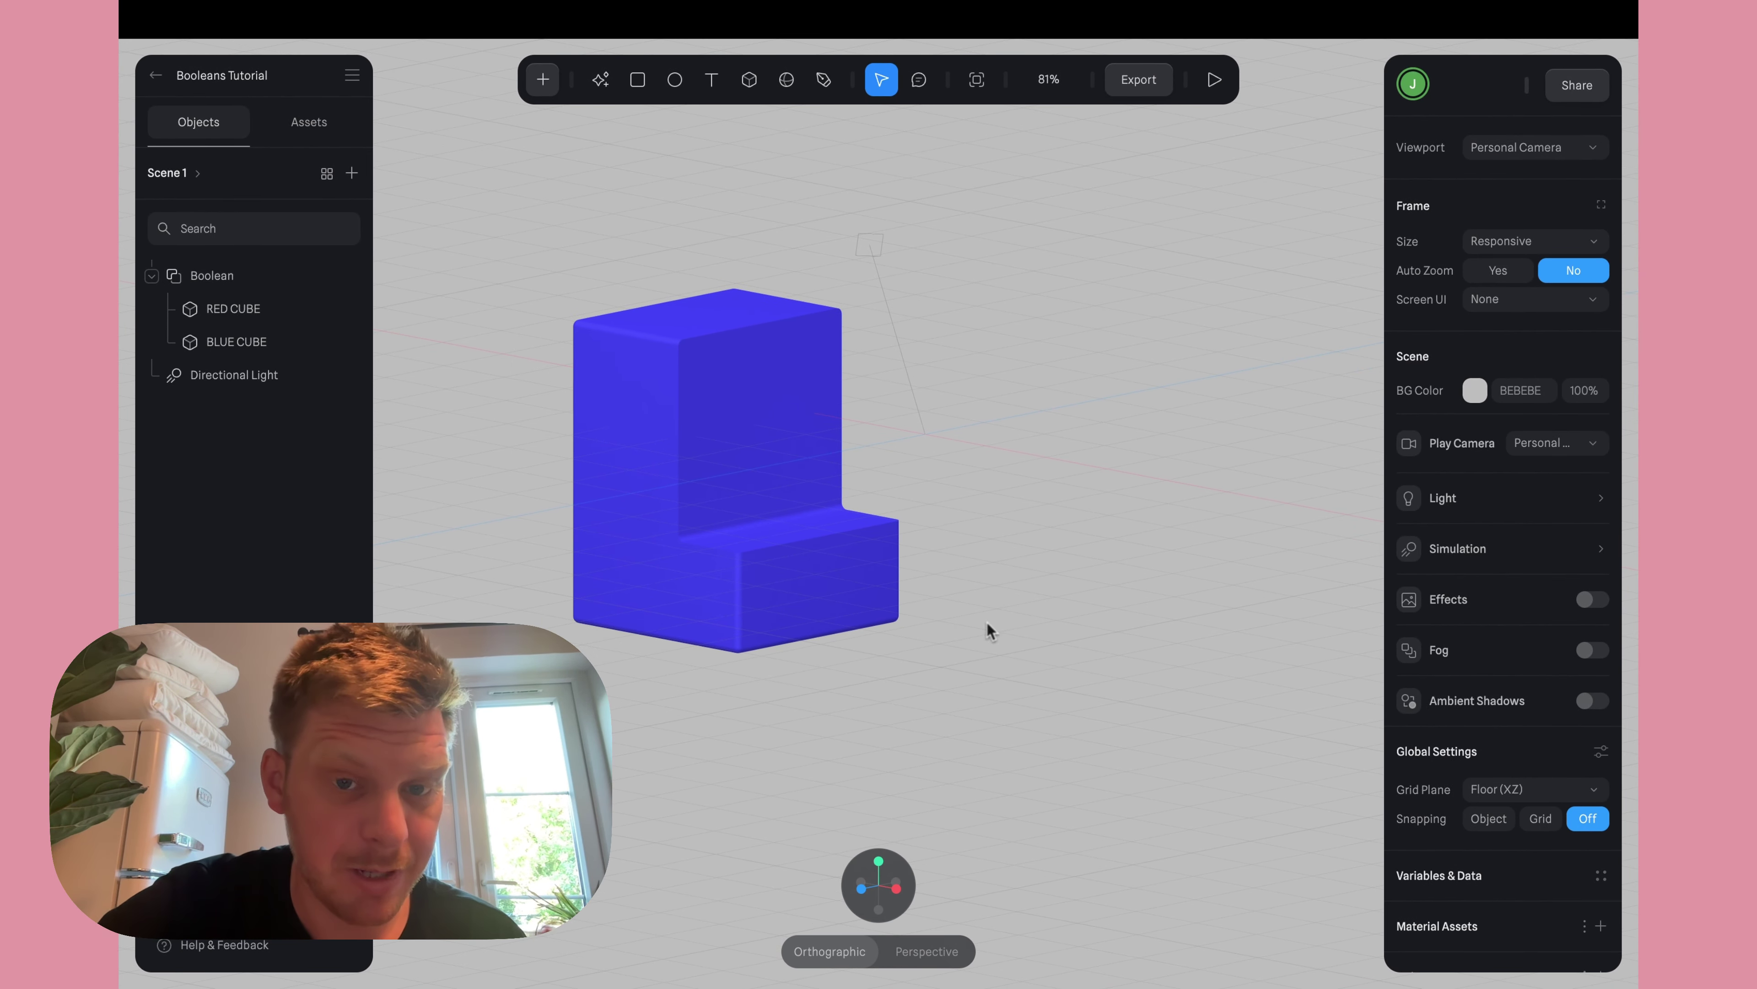
left_click_drag(970, 654, 841, 633, "alt")
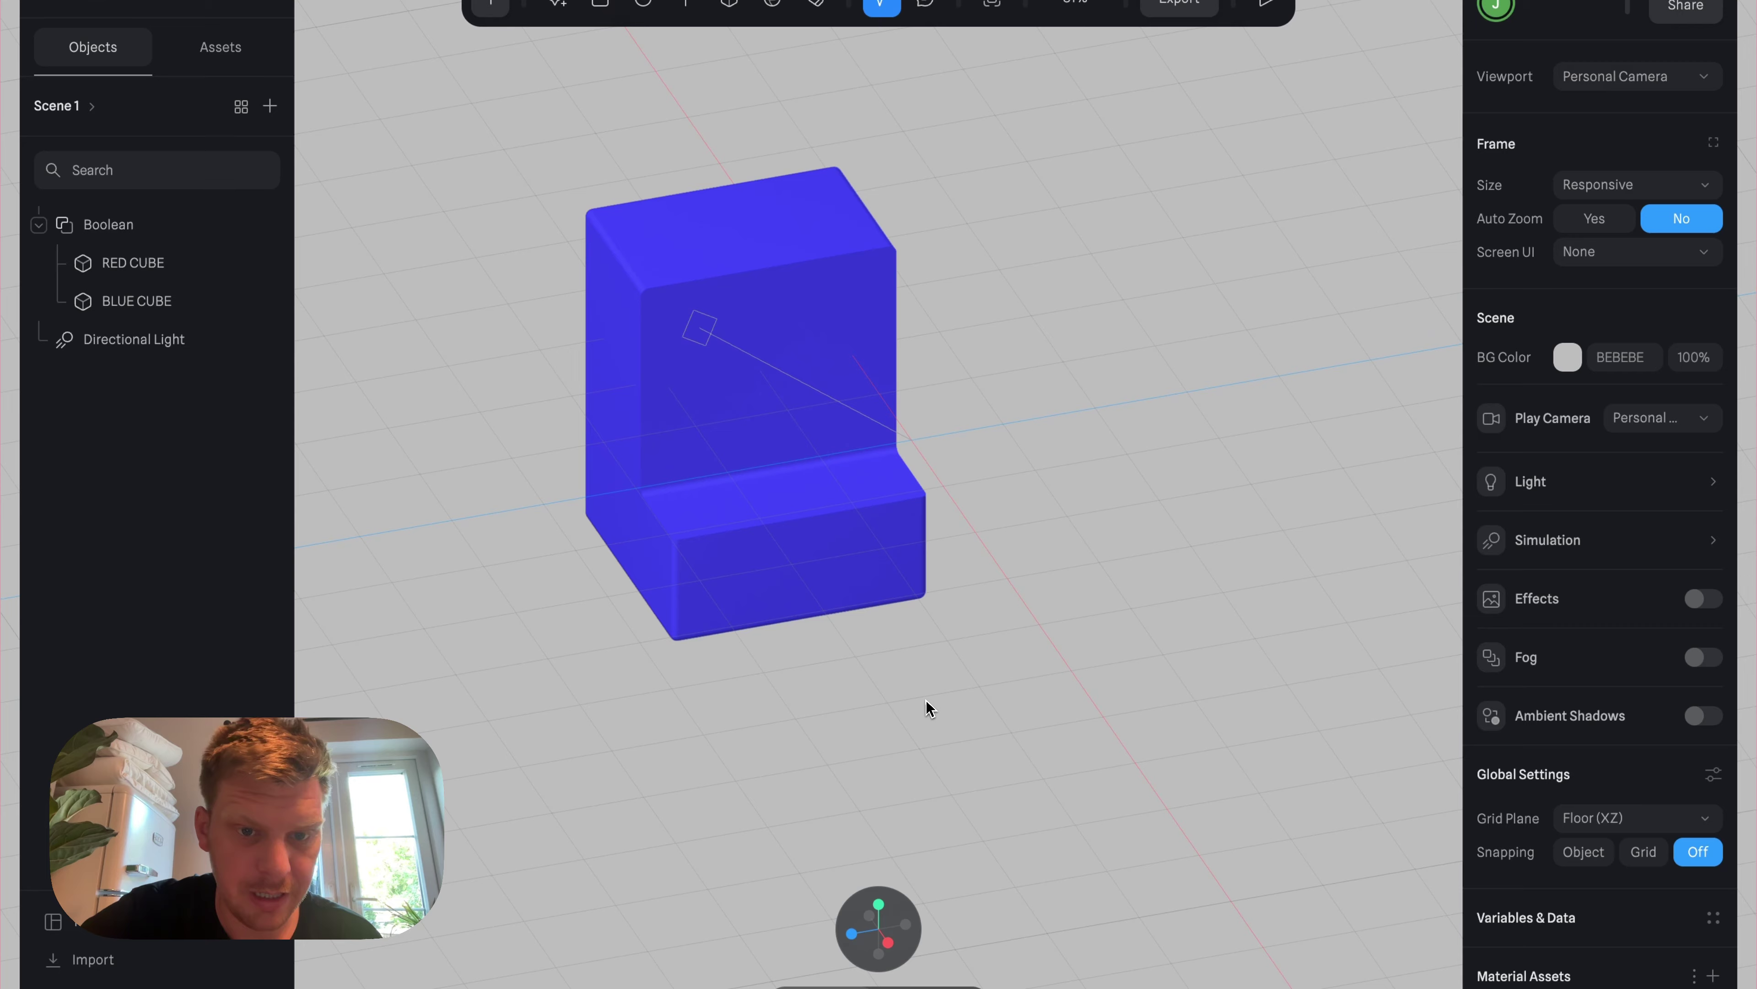
left_click(808, 444)
left_click(860, 683)
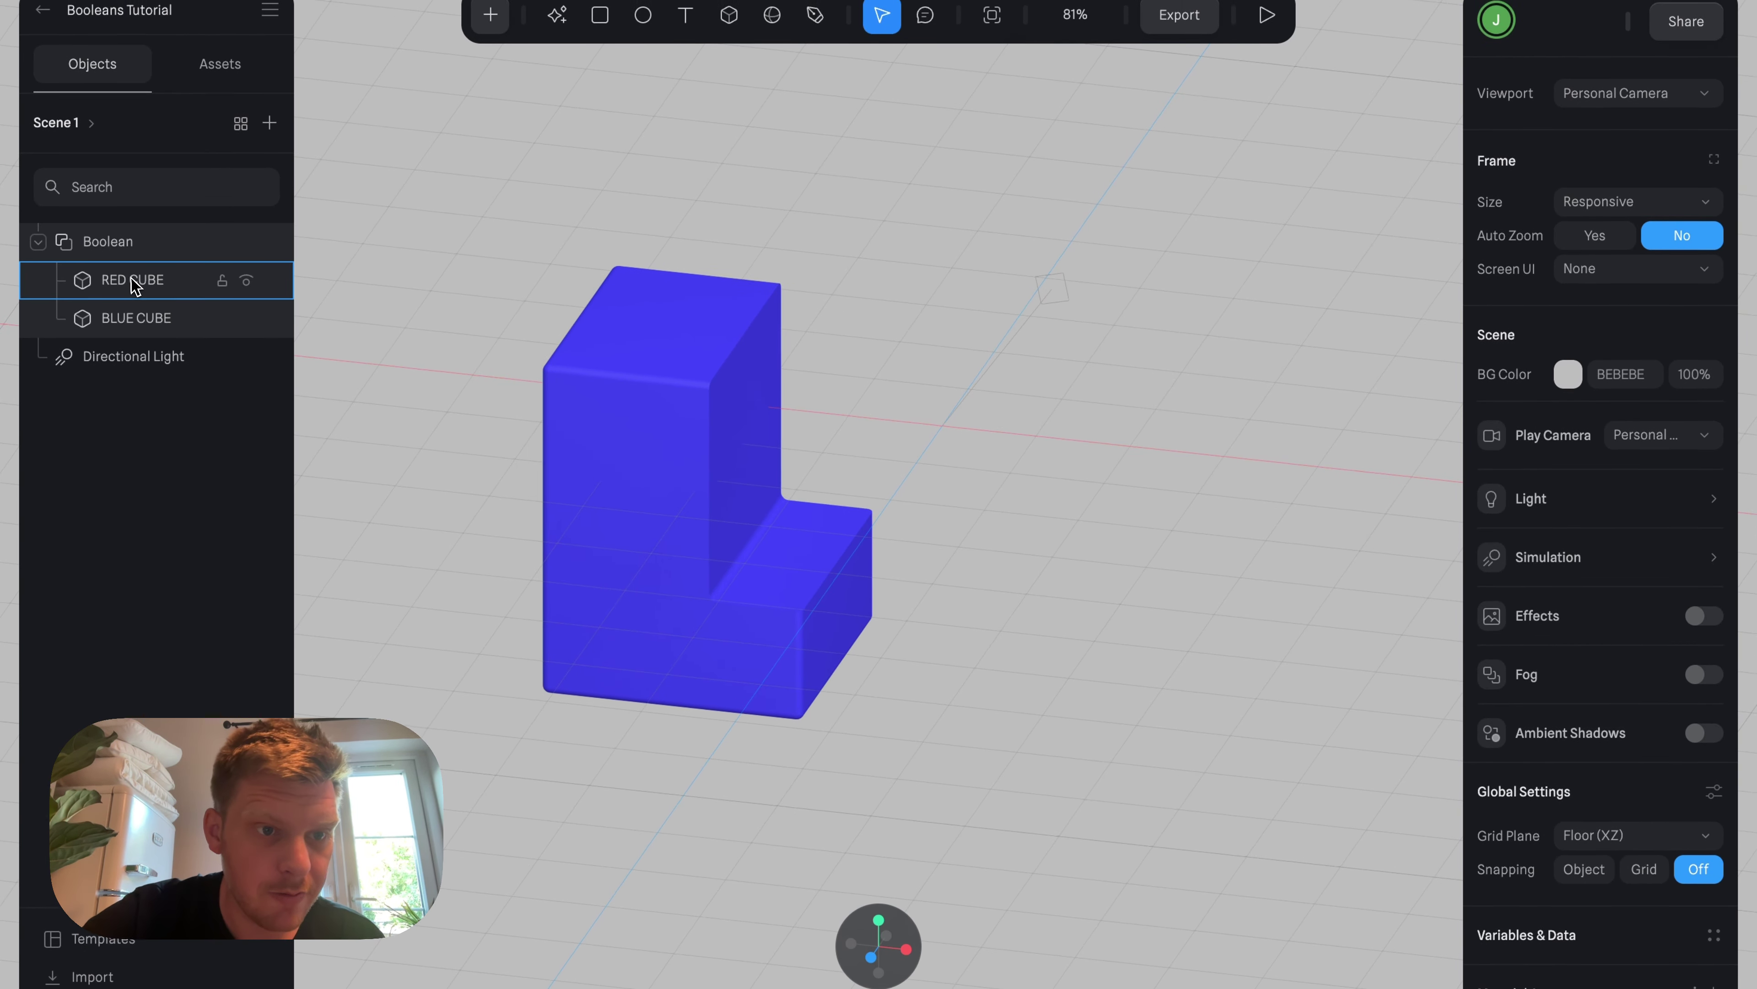
Move RED CUBE out of the Boolean group to the top level of the scene, above the group.
left_click(133, 269)
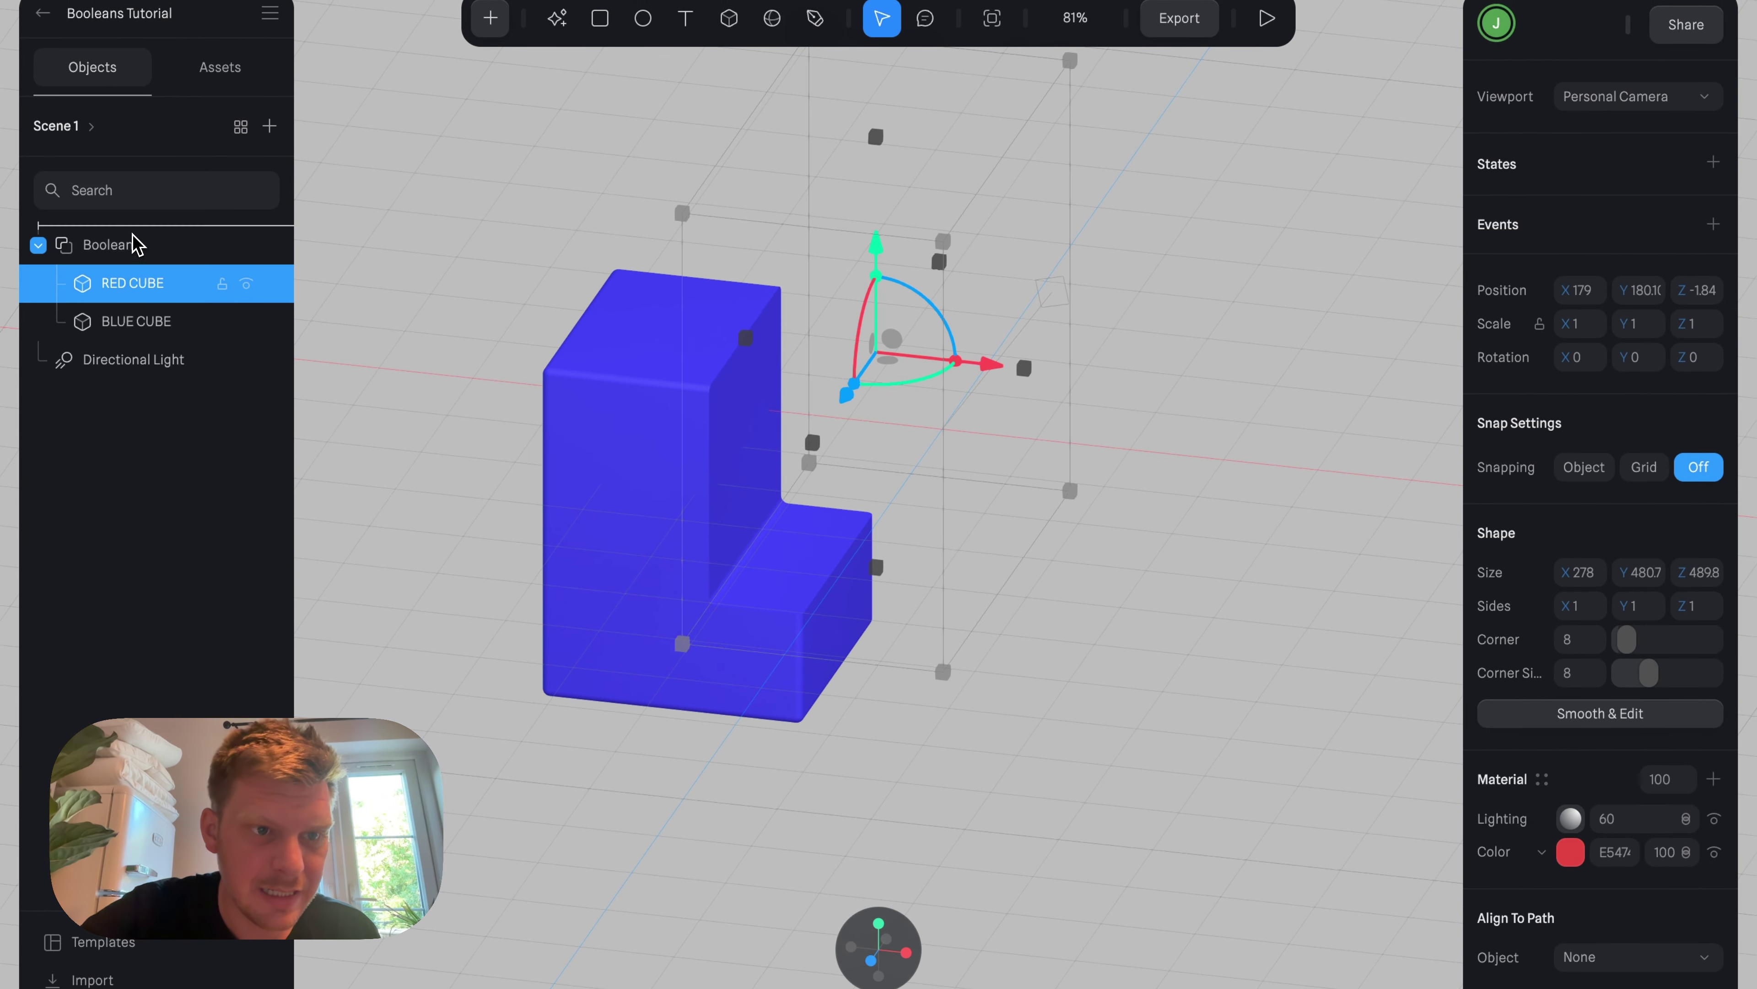
left_click_drag(133, 241, 133, 238)
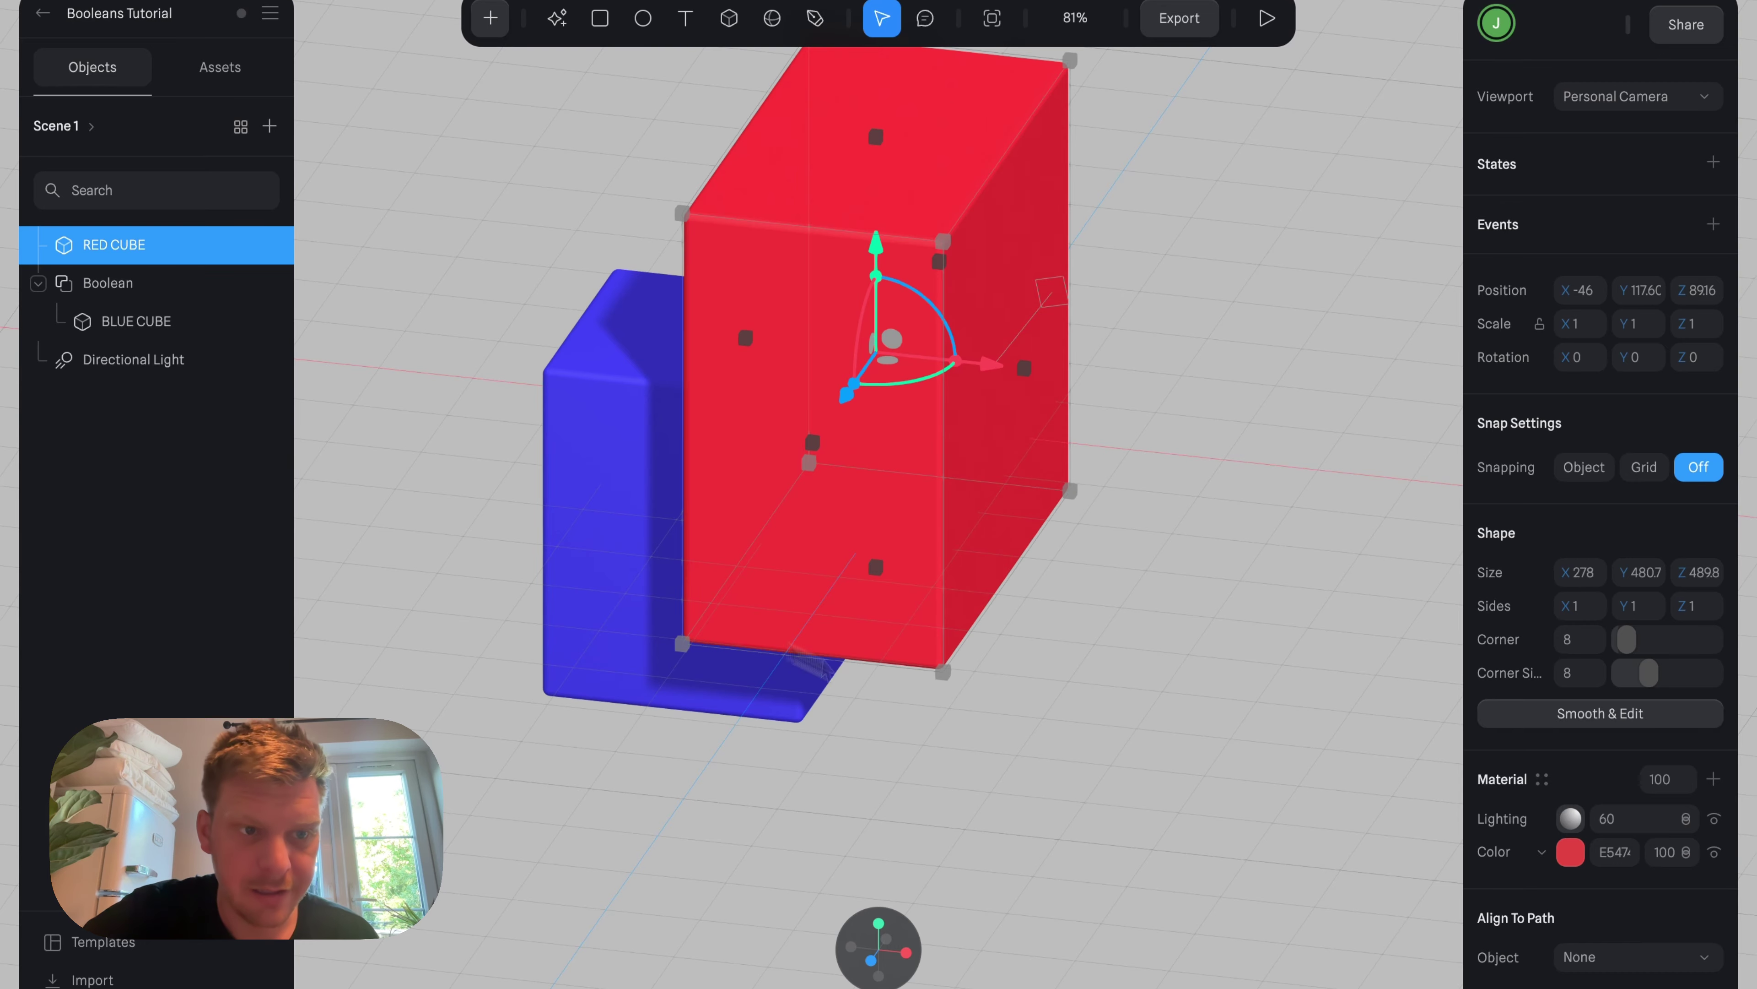
left_click(1058, 781)
left_click_drag(1057, 755, 1129, 709, "alt")
left_click(983, 420)
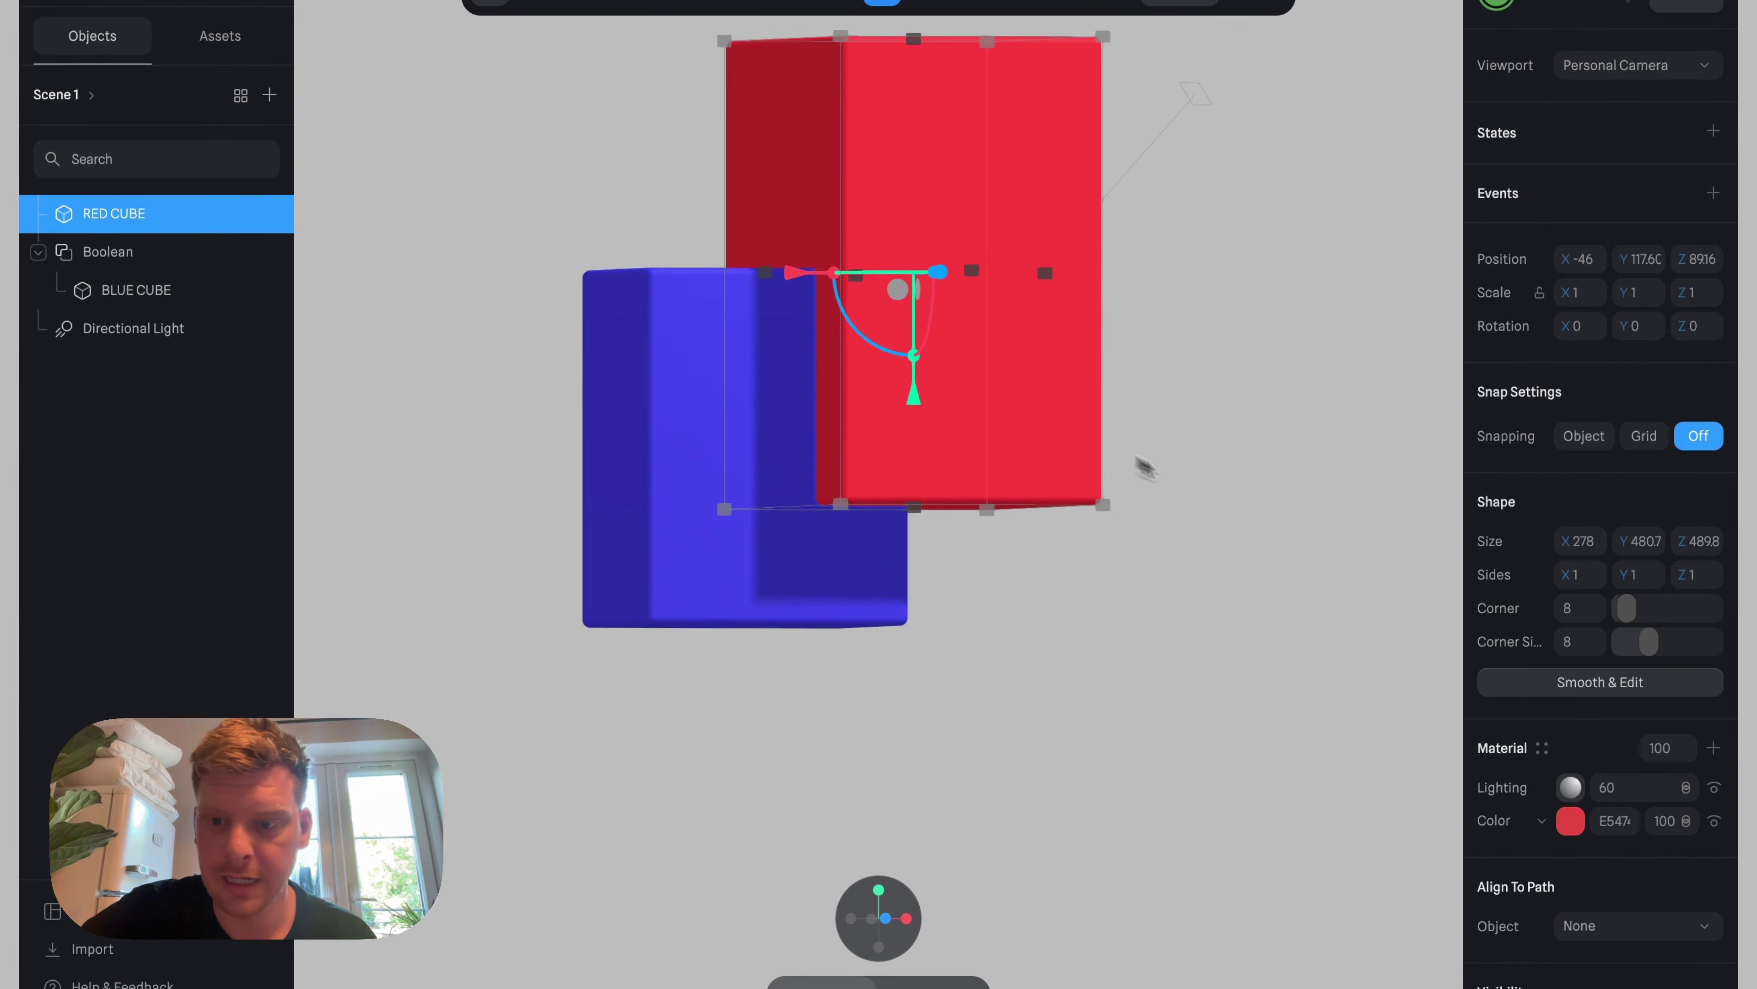
Round RED CUBE with a corner value of 73 and 16 corner sides.
mouse_move(1432, 580)
left_mouse_down("alt")
mouse_move(1330, 609)
mouse_move(1275, 569)
mouse_move(1460, 596)
left_mouse_up("alt")
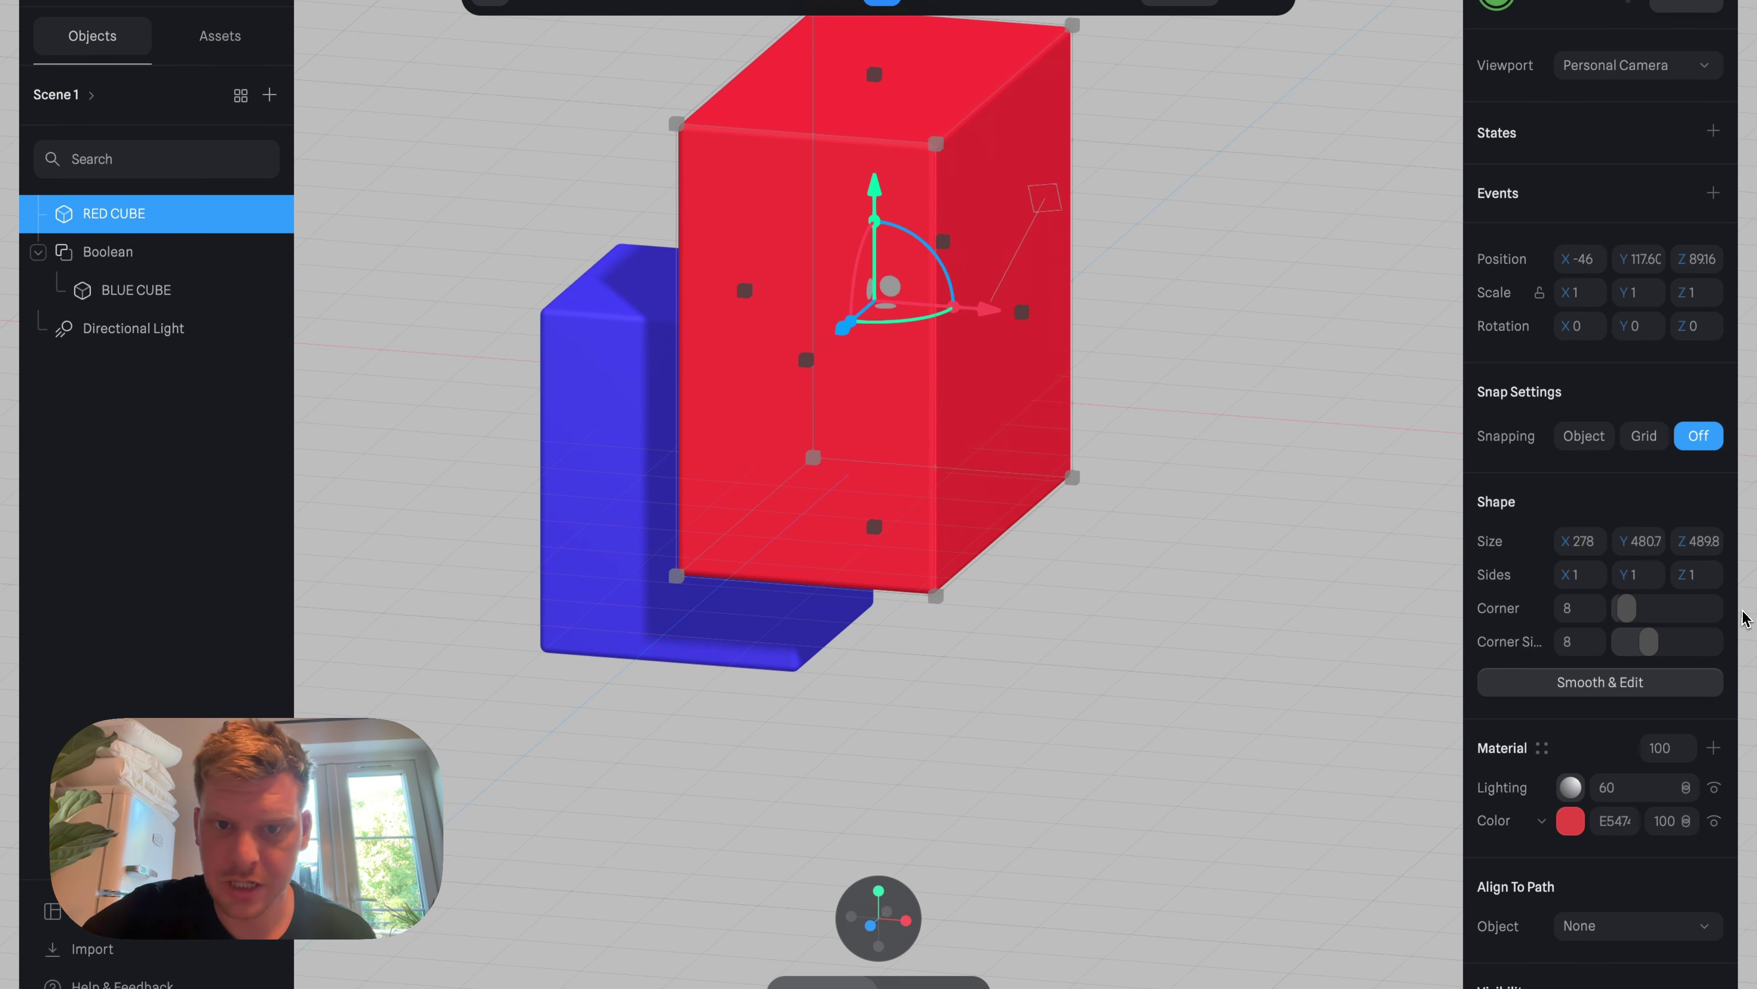
left_click_drag(1633, 619, 1679, 613)
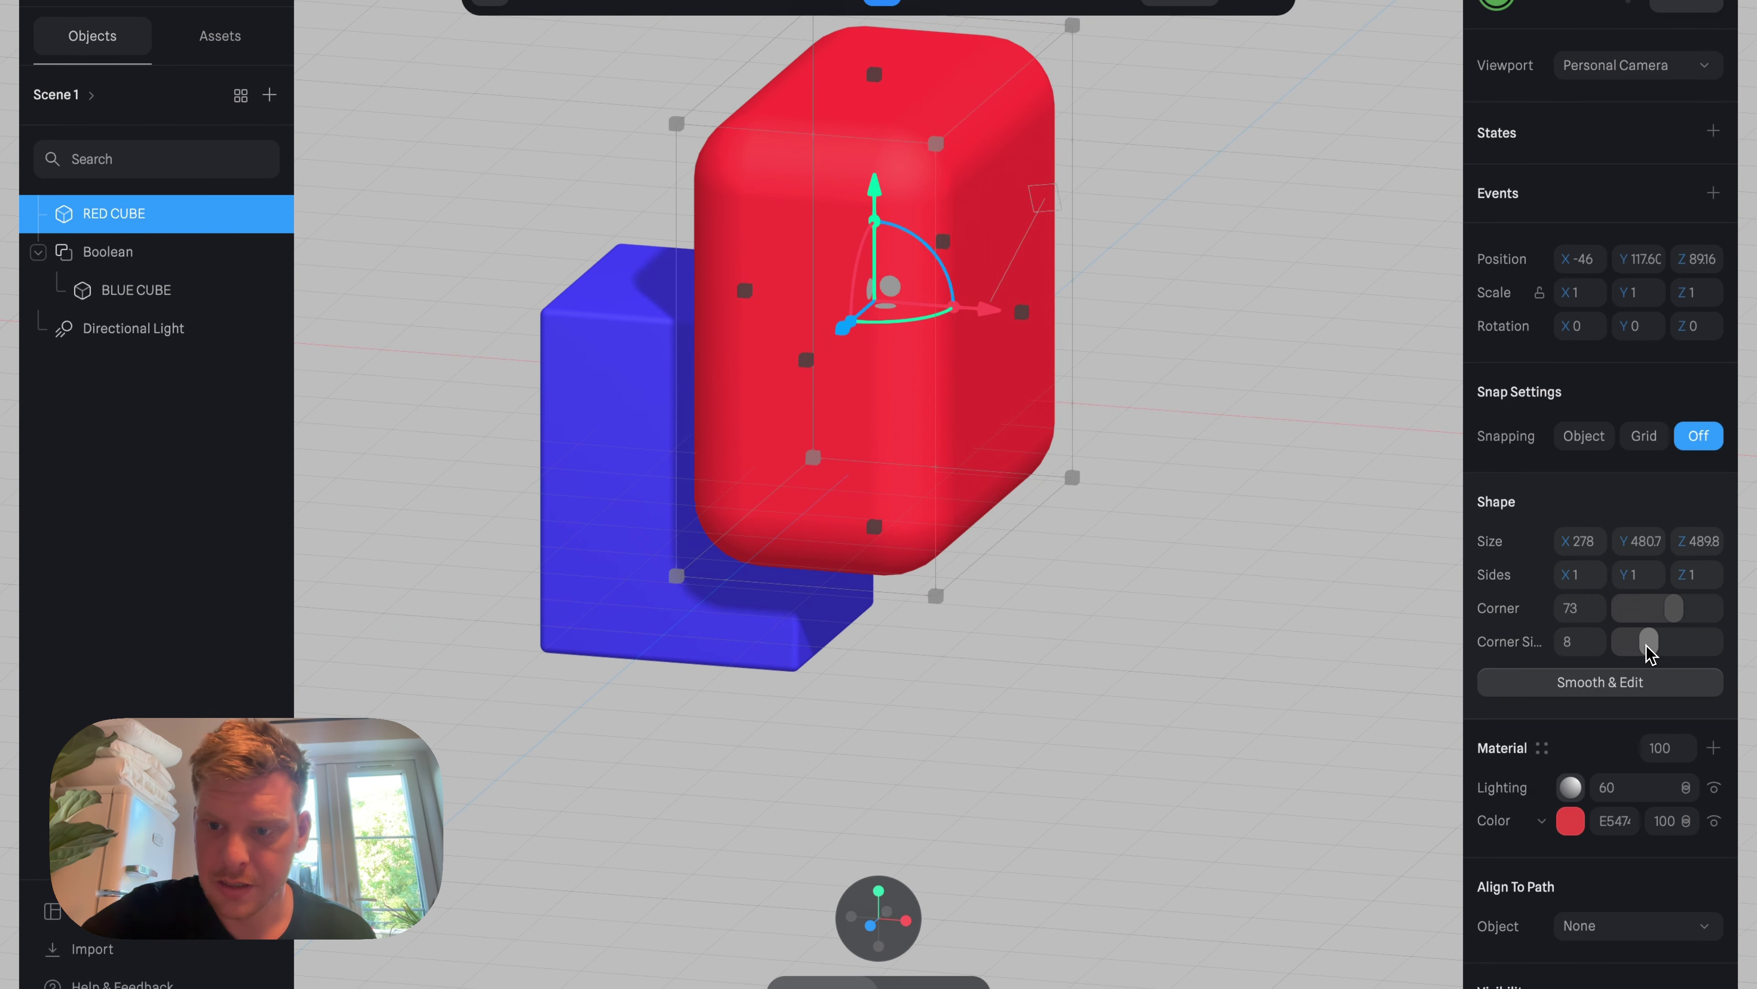
left_click(1231, 689)
mouse_move(1216, 655)
left_mouse_down("alt")
mouse_move(1275, 640)
mouse_move(1231, 647)
left_mouse_up("alt")
Put the rounded RED CUBE back into the Boolean group above BLUE CUBE and deselect it.
left_click(165, 251)
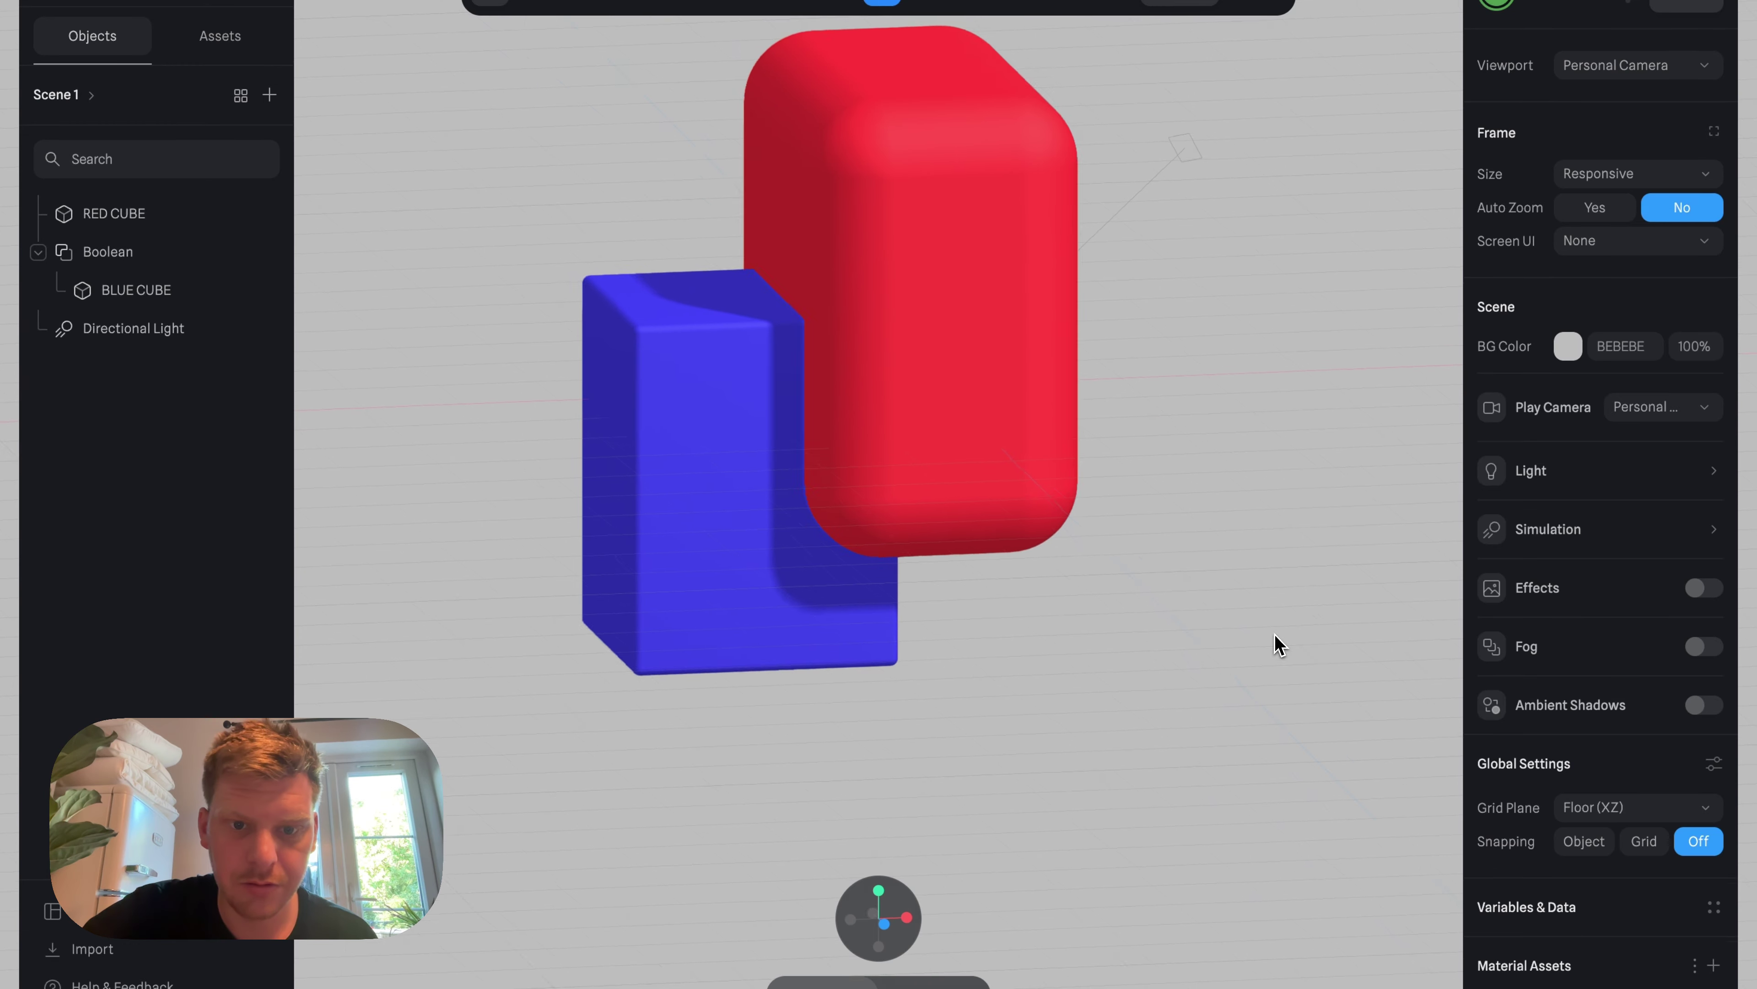
left_click(113, 238)
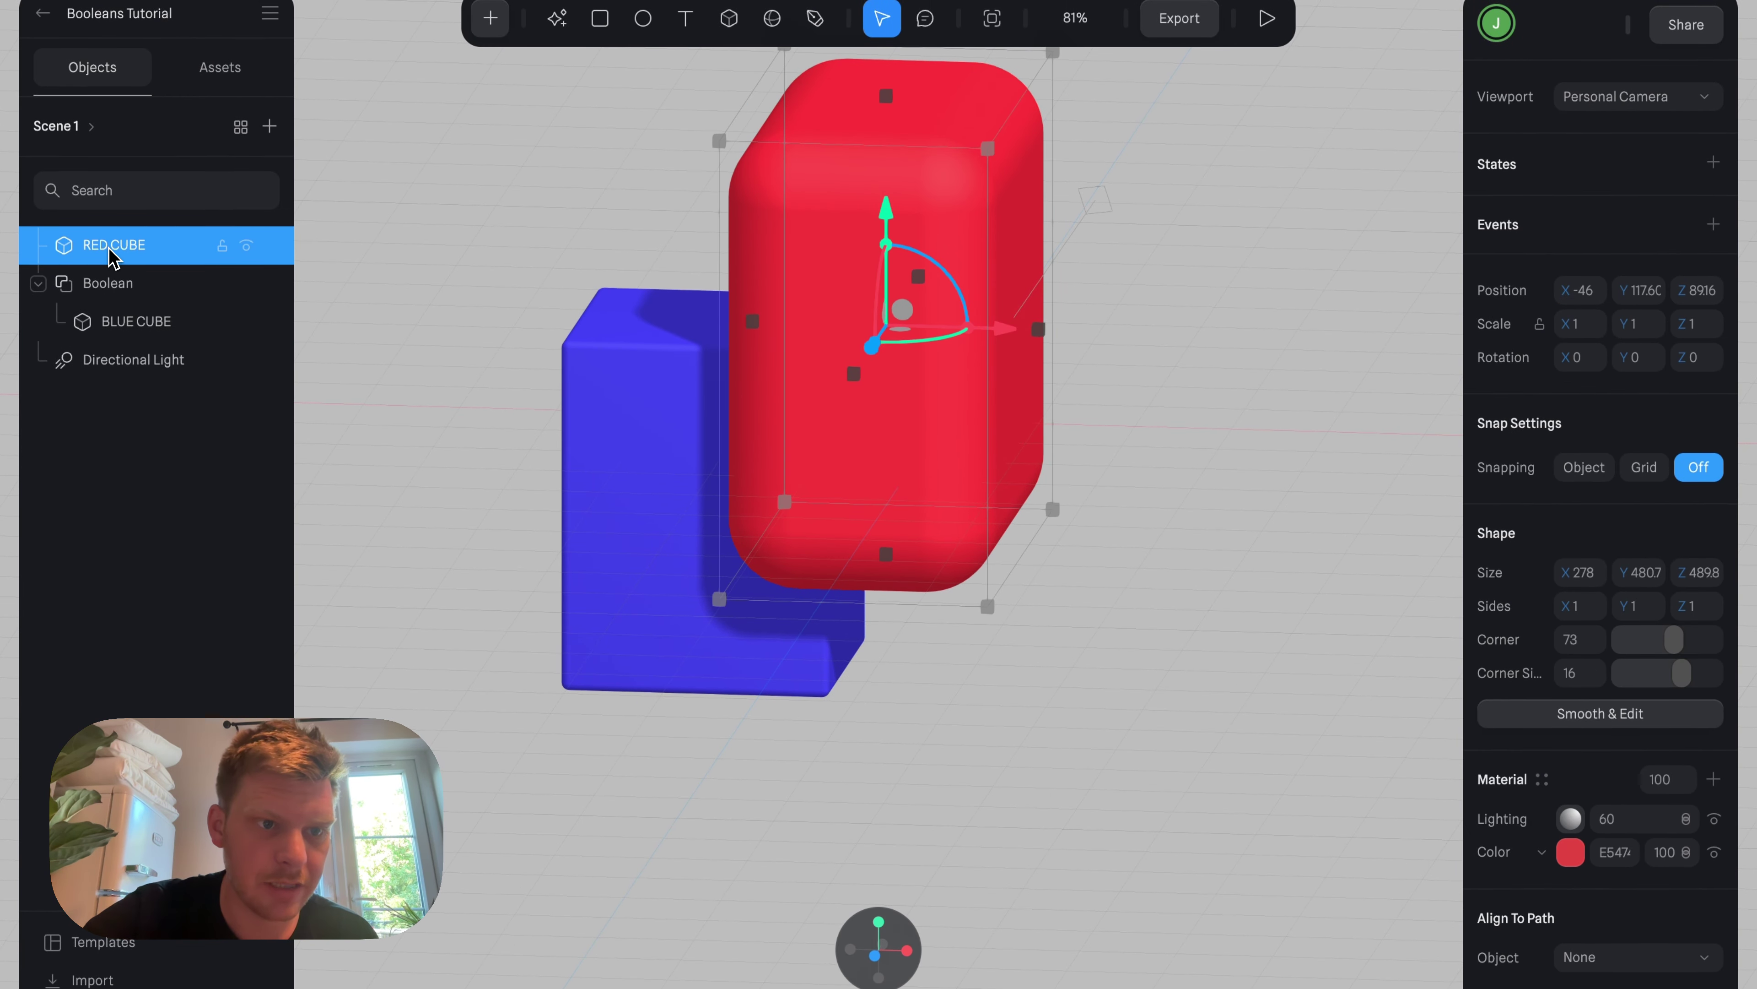
left_click_drag(111, 240, 114, 303)
left_click(1012, 768)
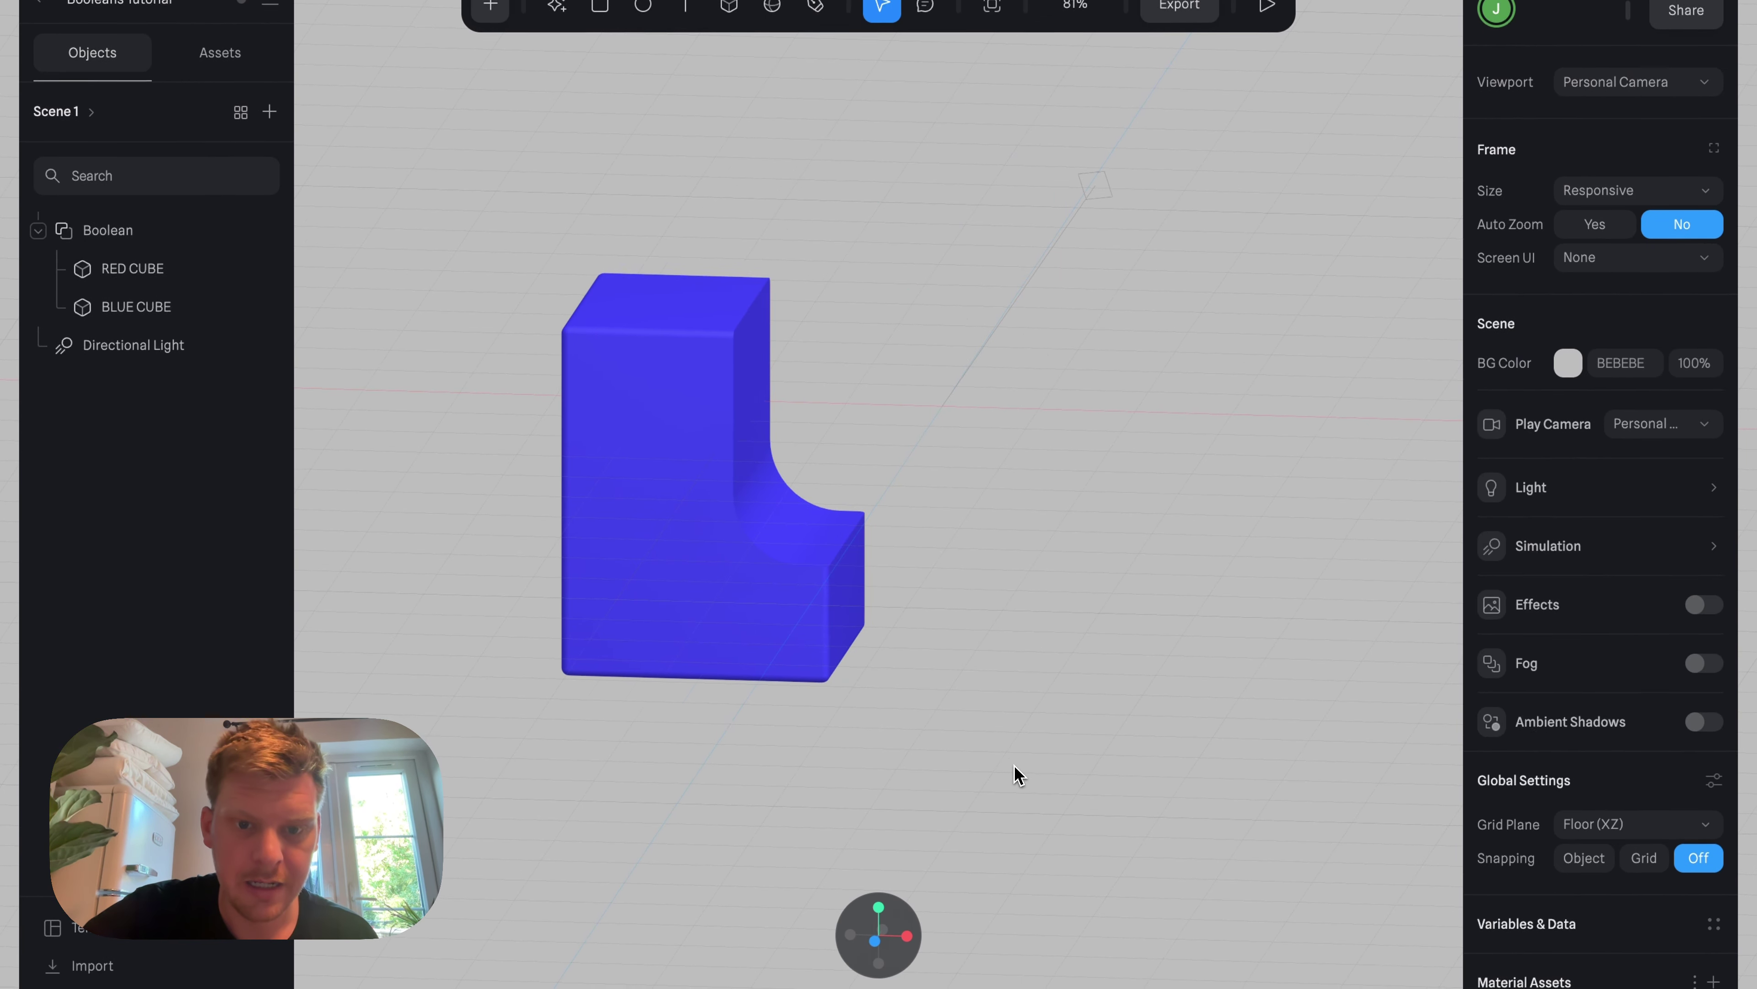
Move RED CUBE out of the Boolean group to the top level of the scene, above the group.
left_click_drag(1012, 769, 972, 762, "alt")
scroll(778, 695, "left", 2)
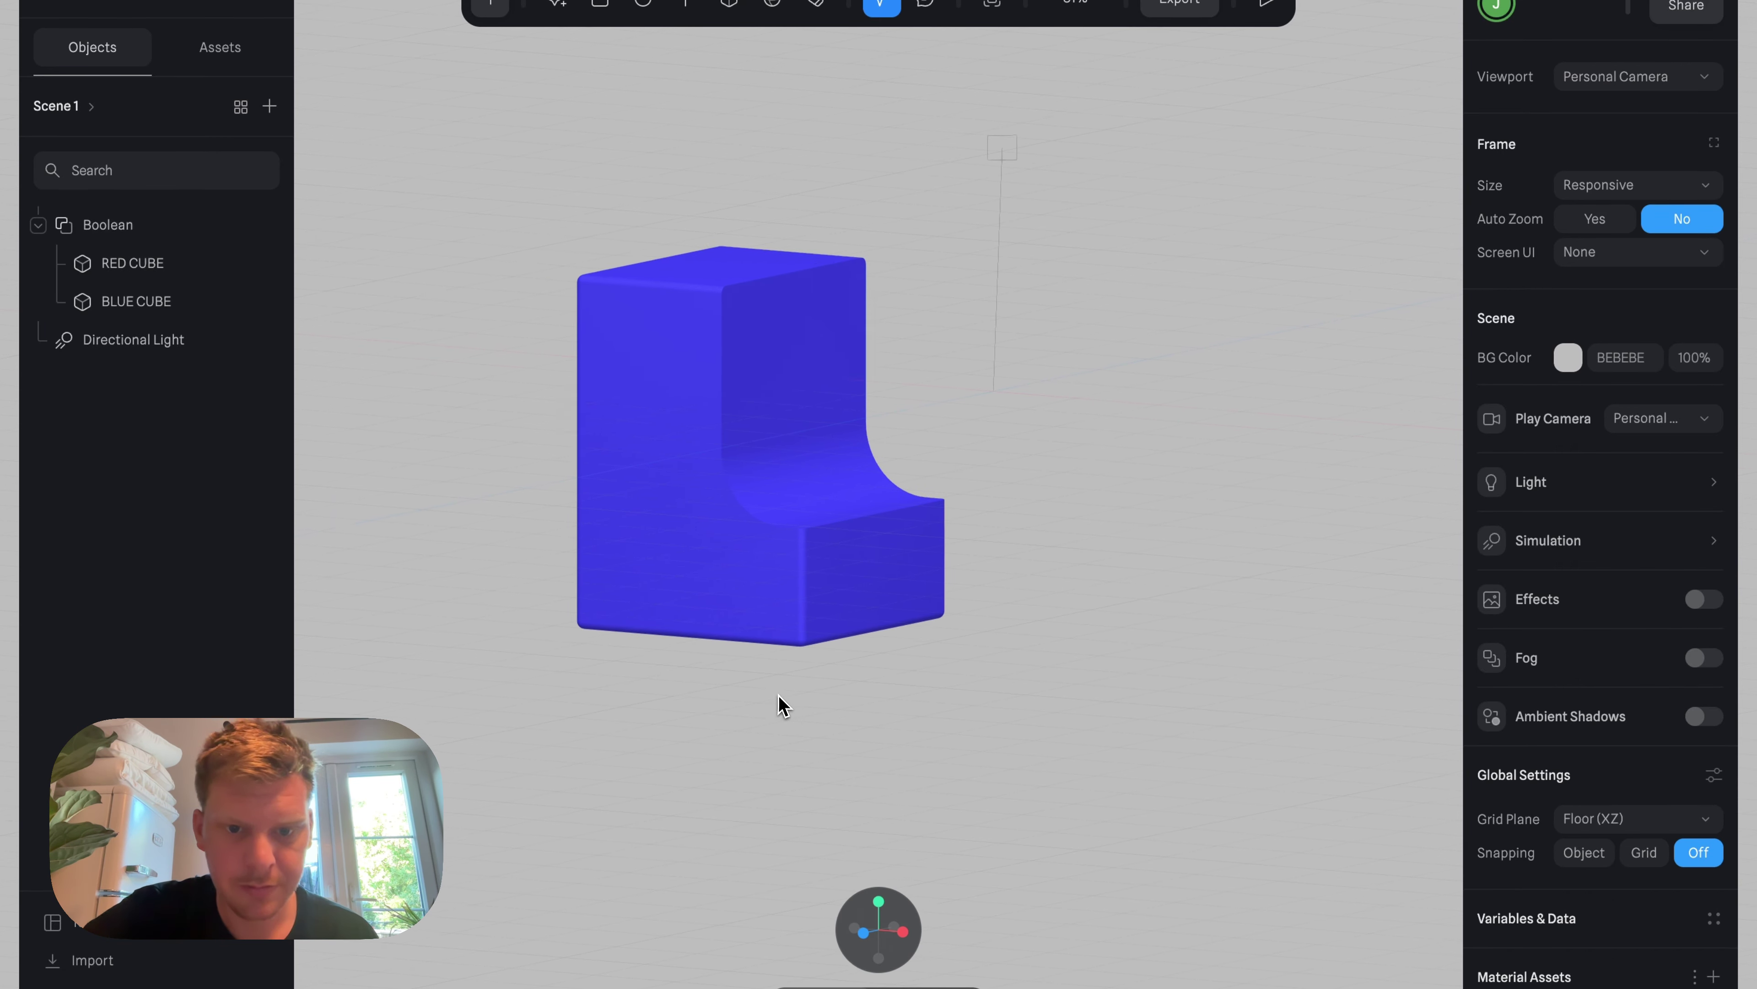
scroll(780, 706, "left", 2)
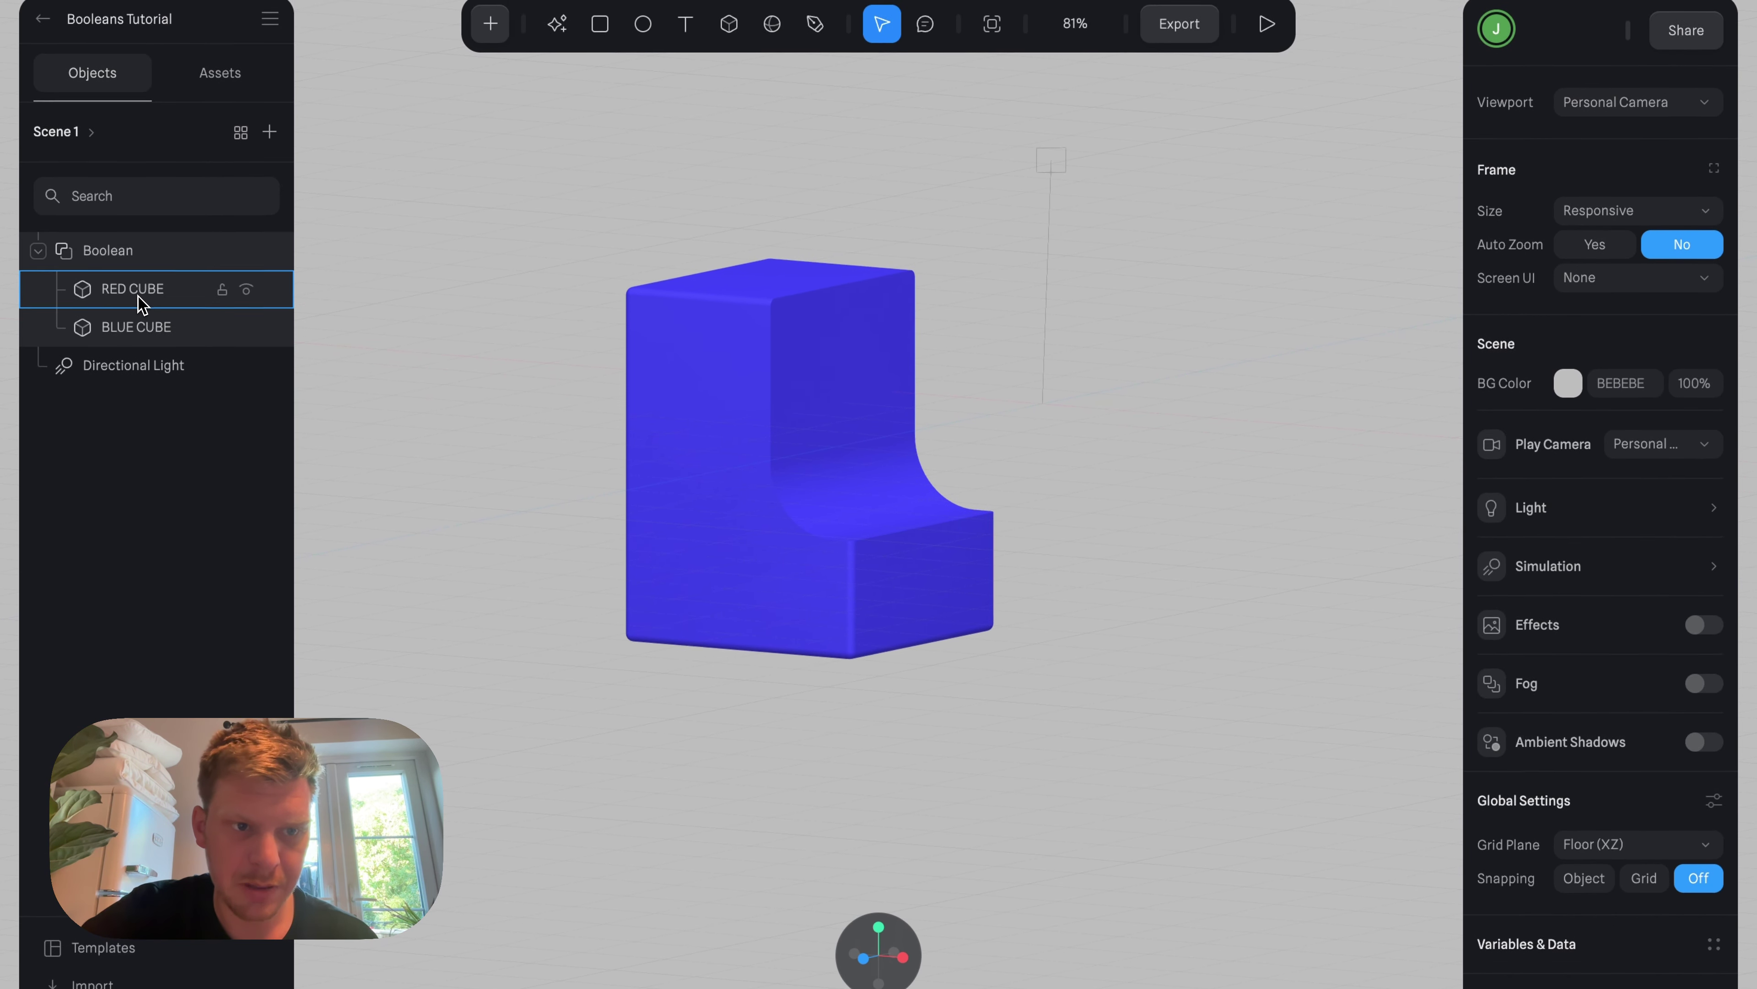
left_click(140, 277)
left_click_drag(142, 249, 130, 247)
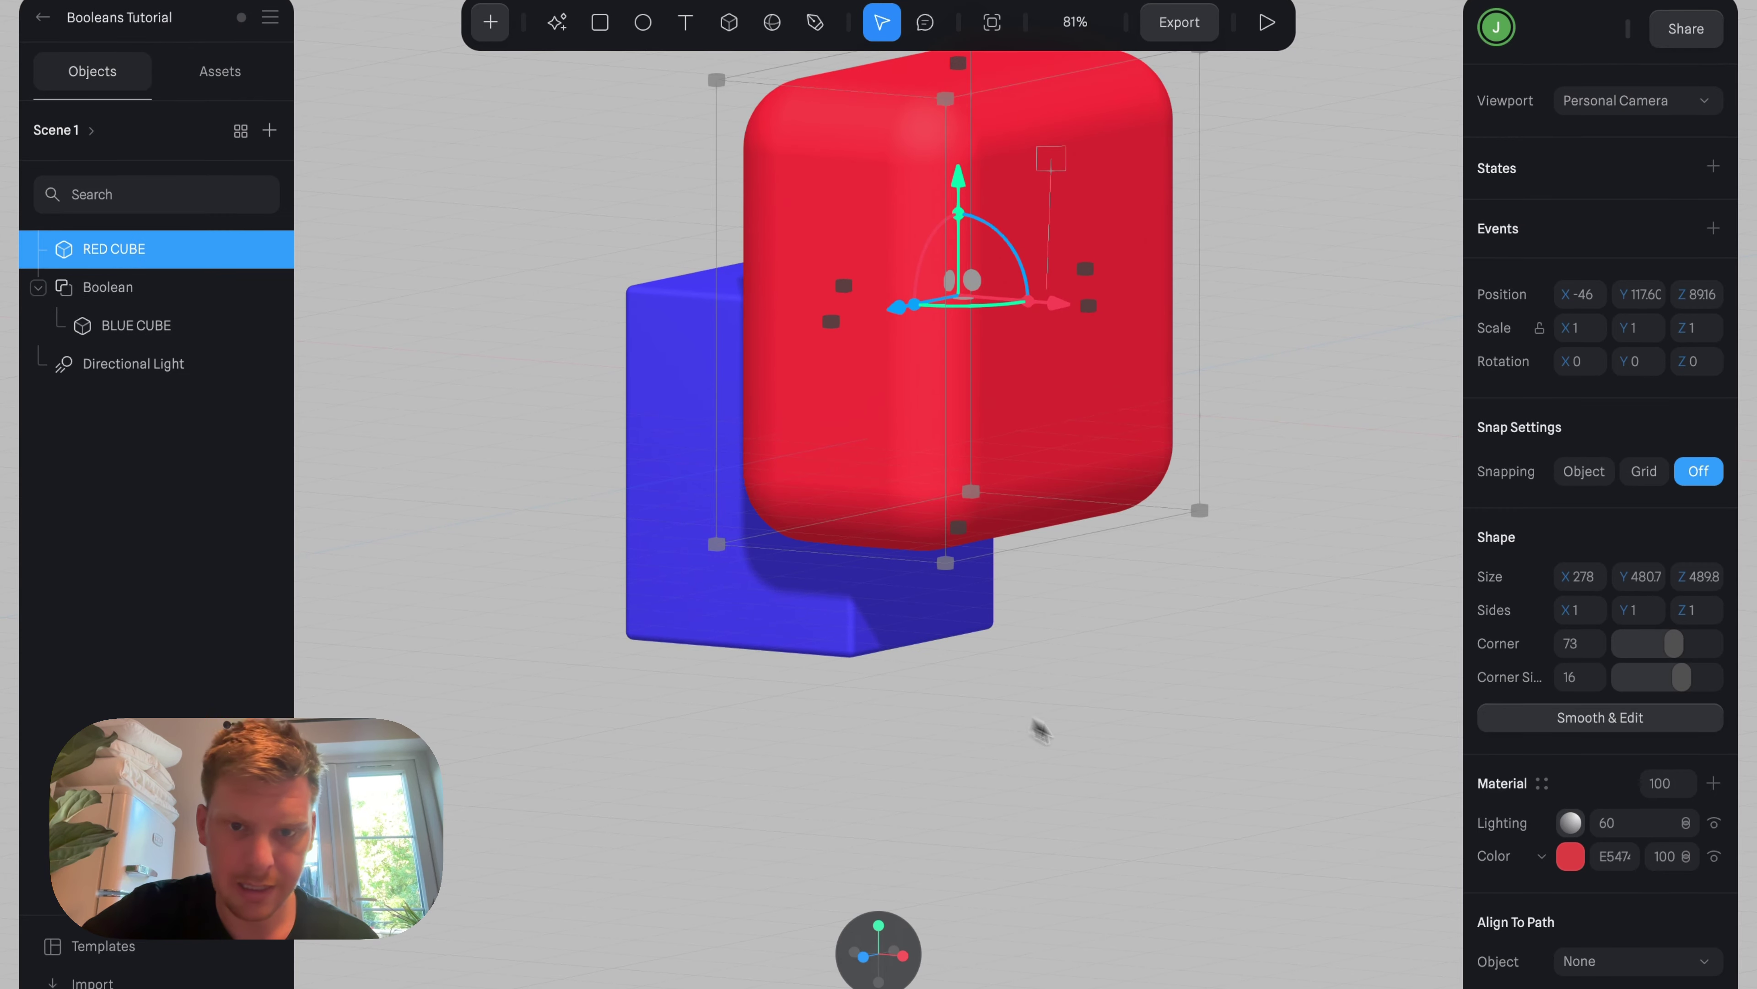
left_click(1069, 741)
scroll(1145, 755, "right", 2)
left_click(886, 400)
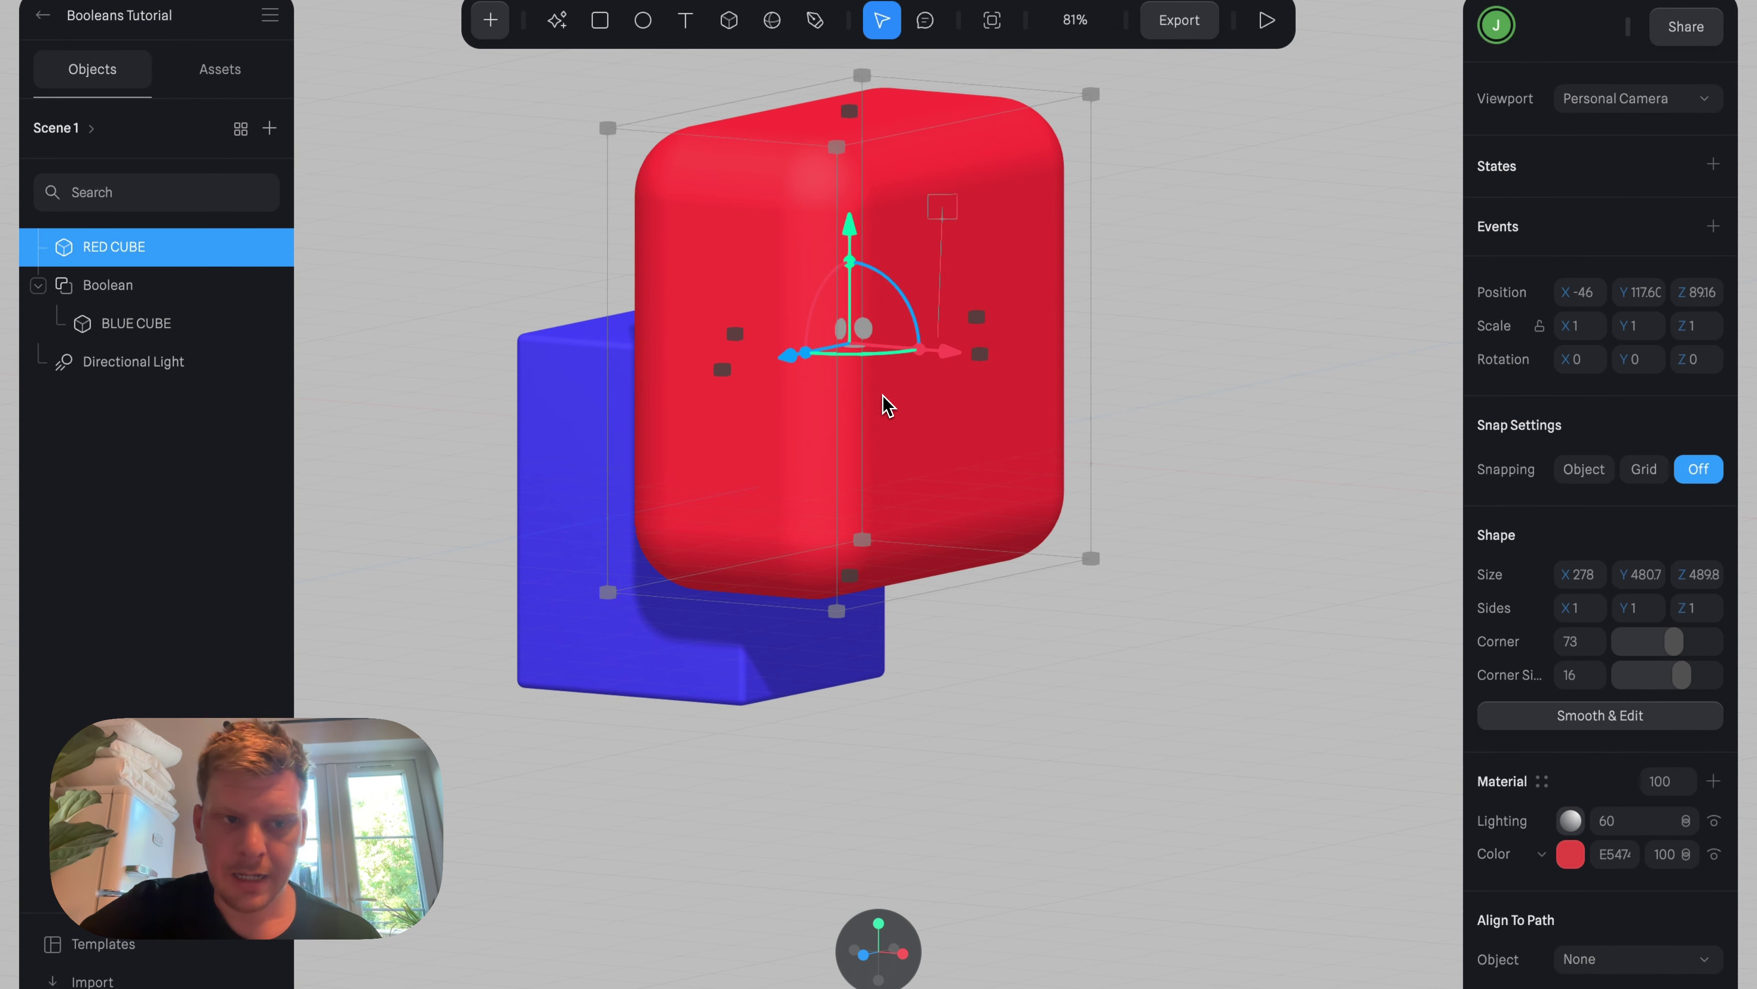
Move BLUE CUBE out to the top level below RED CUBE, and delete the emptied Boolean group.
left_click(121, 322)
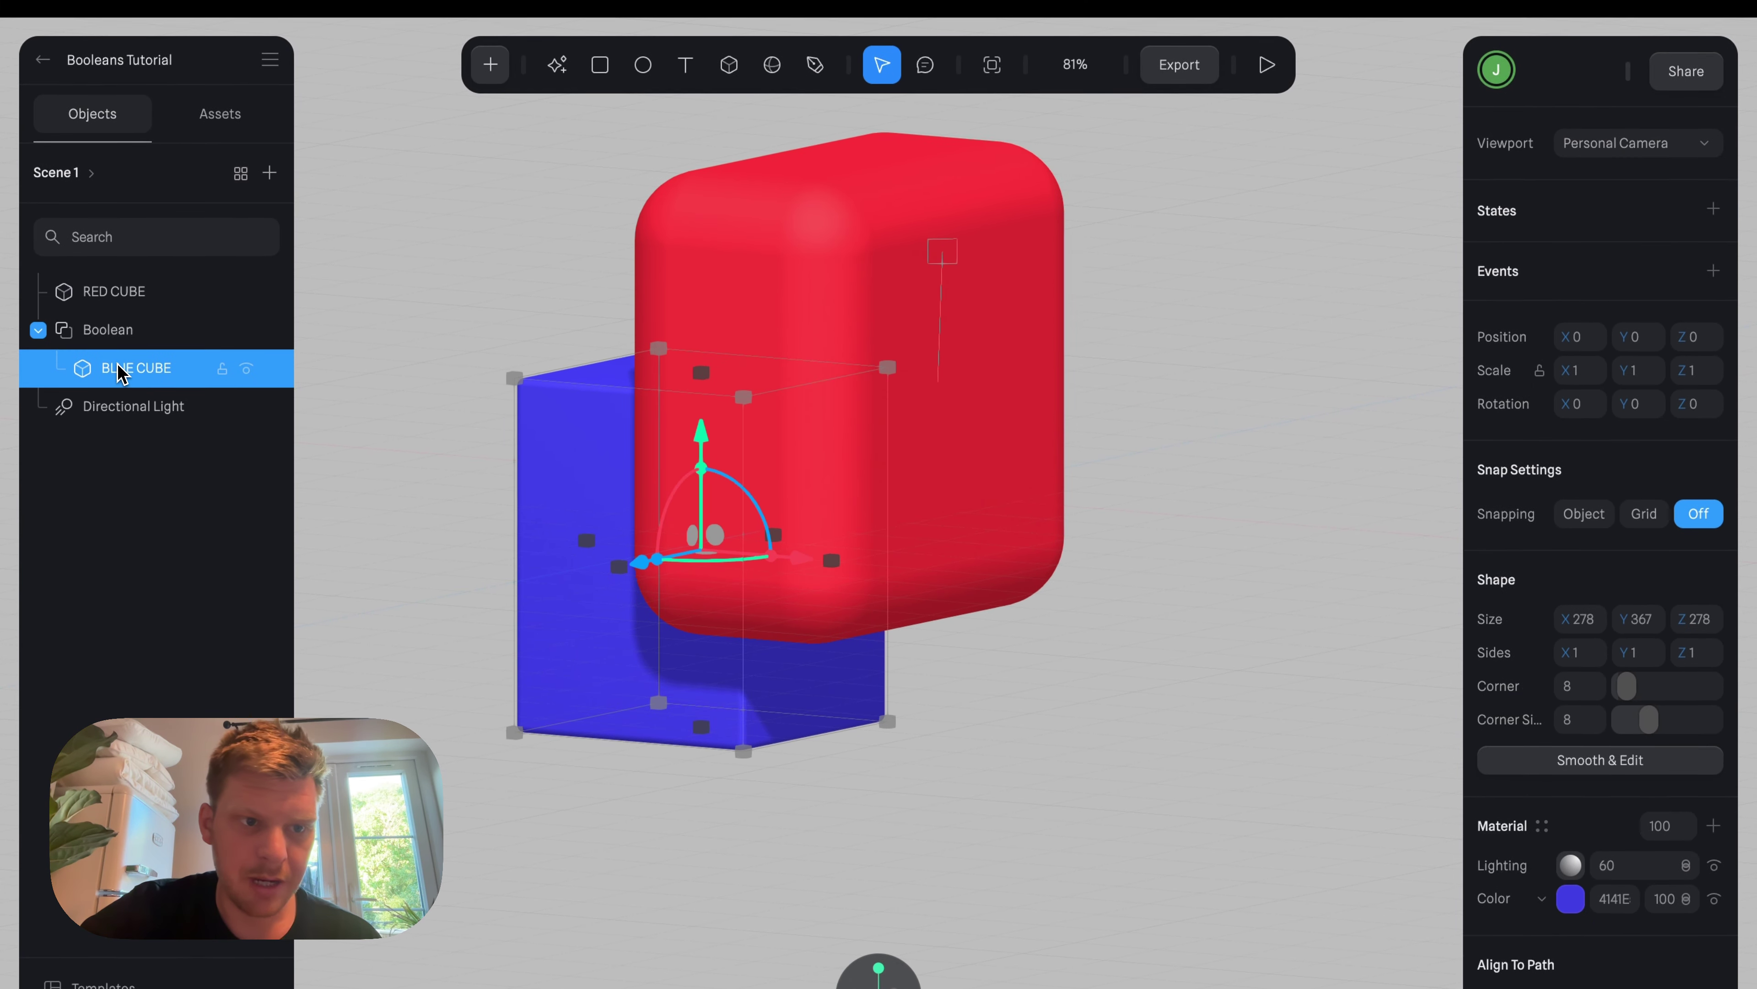
left_click_drag(136, 368, 118, 364)
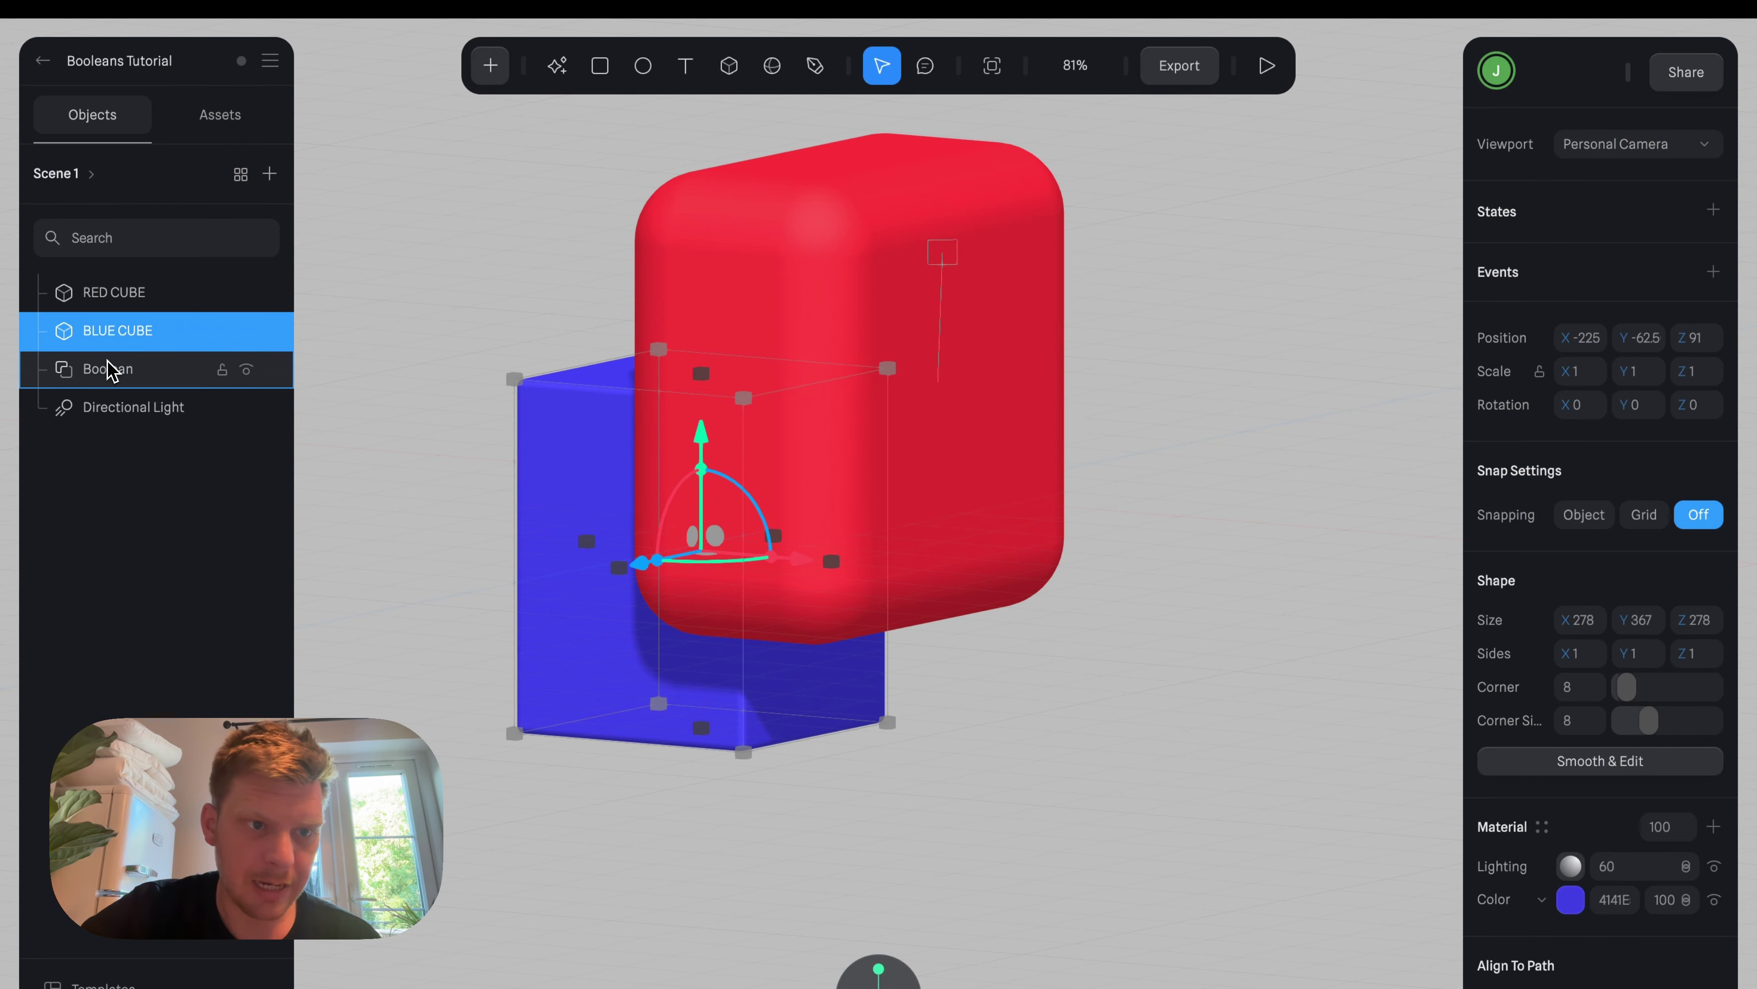
left_click(117, 367)
key("Delete")
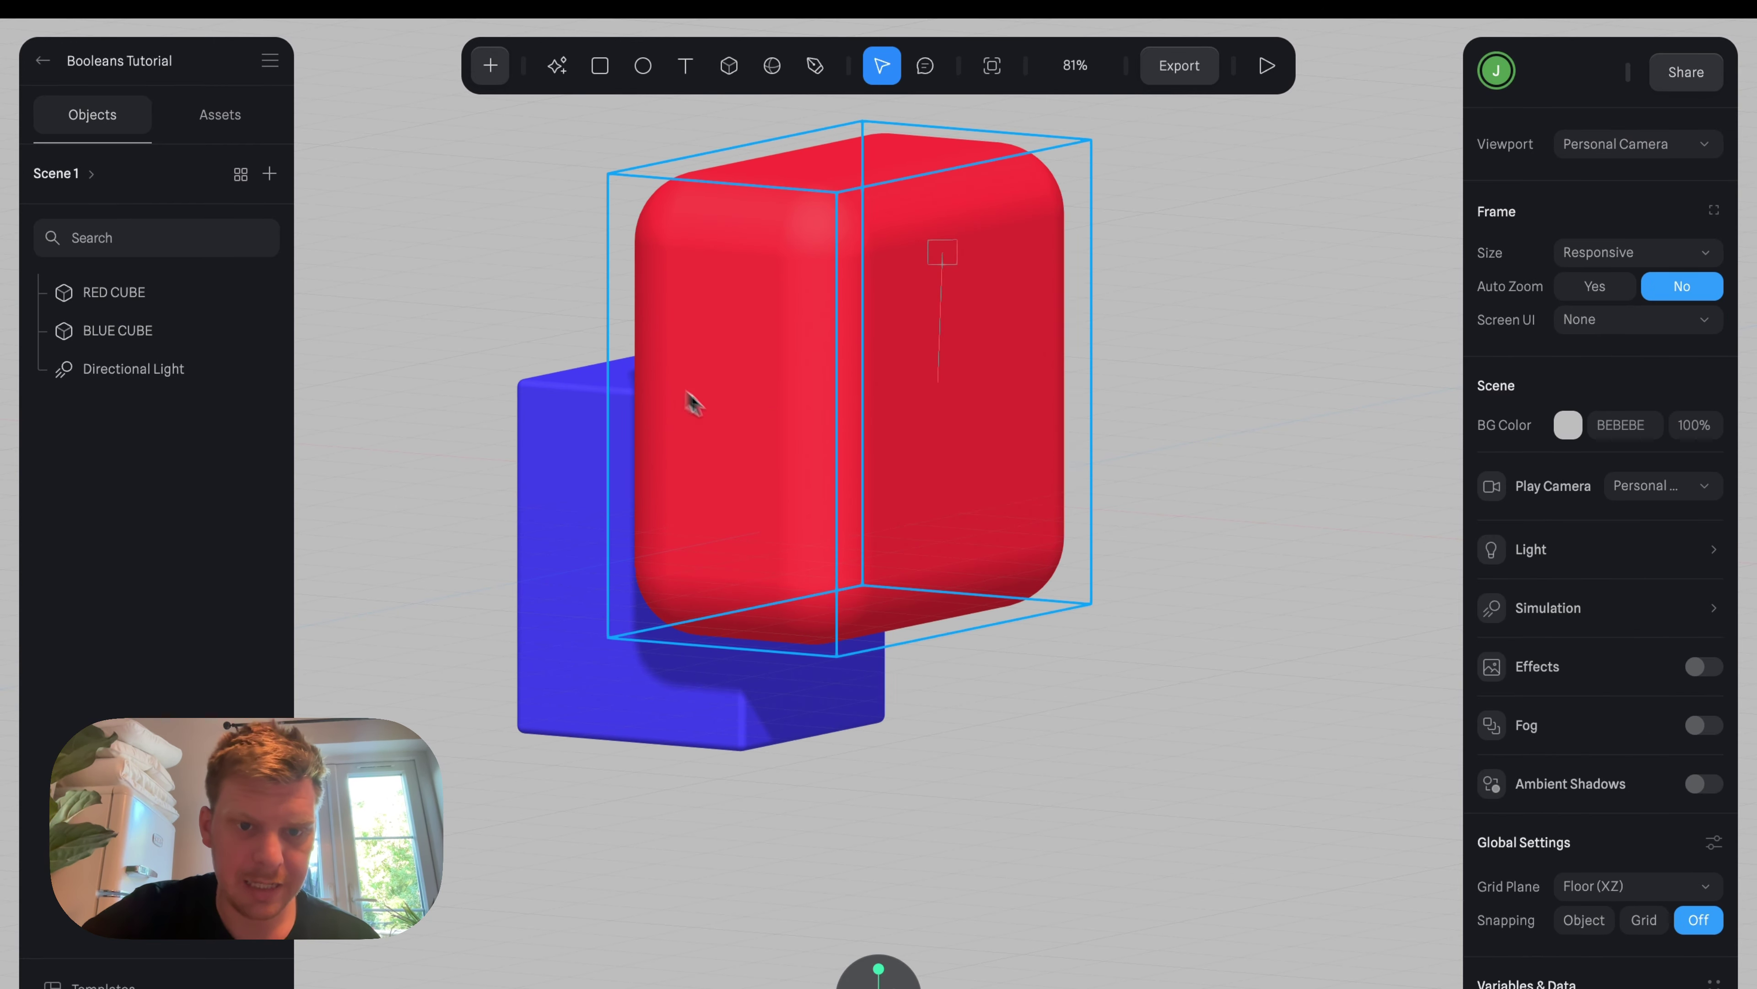
Move RED CUBE to about X -99, Y 122, Z 90 so that it overlaps the upper part of BLUE CUBE.
left_click_drag(694, 397, 800, 390)
left_click(706, 446)
left_click(1140, 344)
scroll(1152, 875, "left", 10, "alt")
scroll(1160, 886, "right", 7, "alt")
scroll(1160, 885, "down", 5)
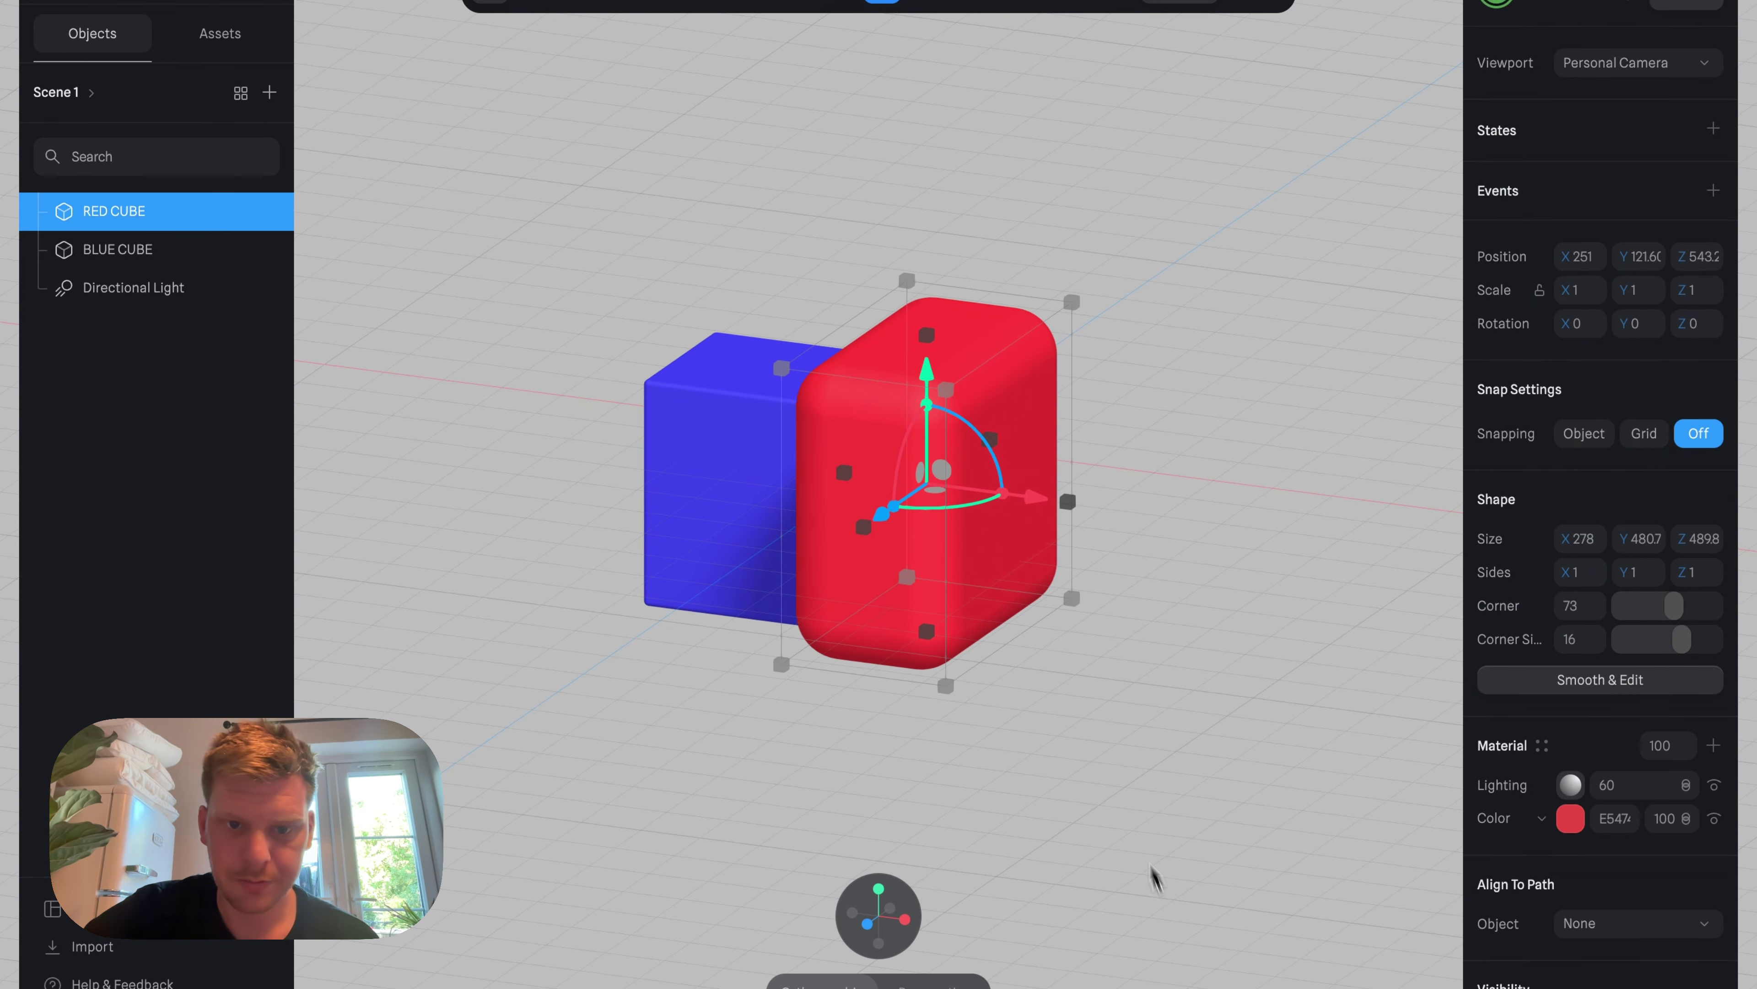
mouse_move(735, 236)
left_mouse_down()
mouse_move(786, 285)
mouse_move(986, 605)
left_mouse_up()
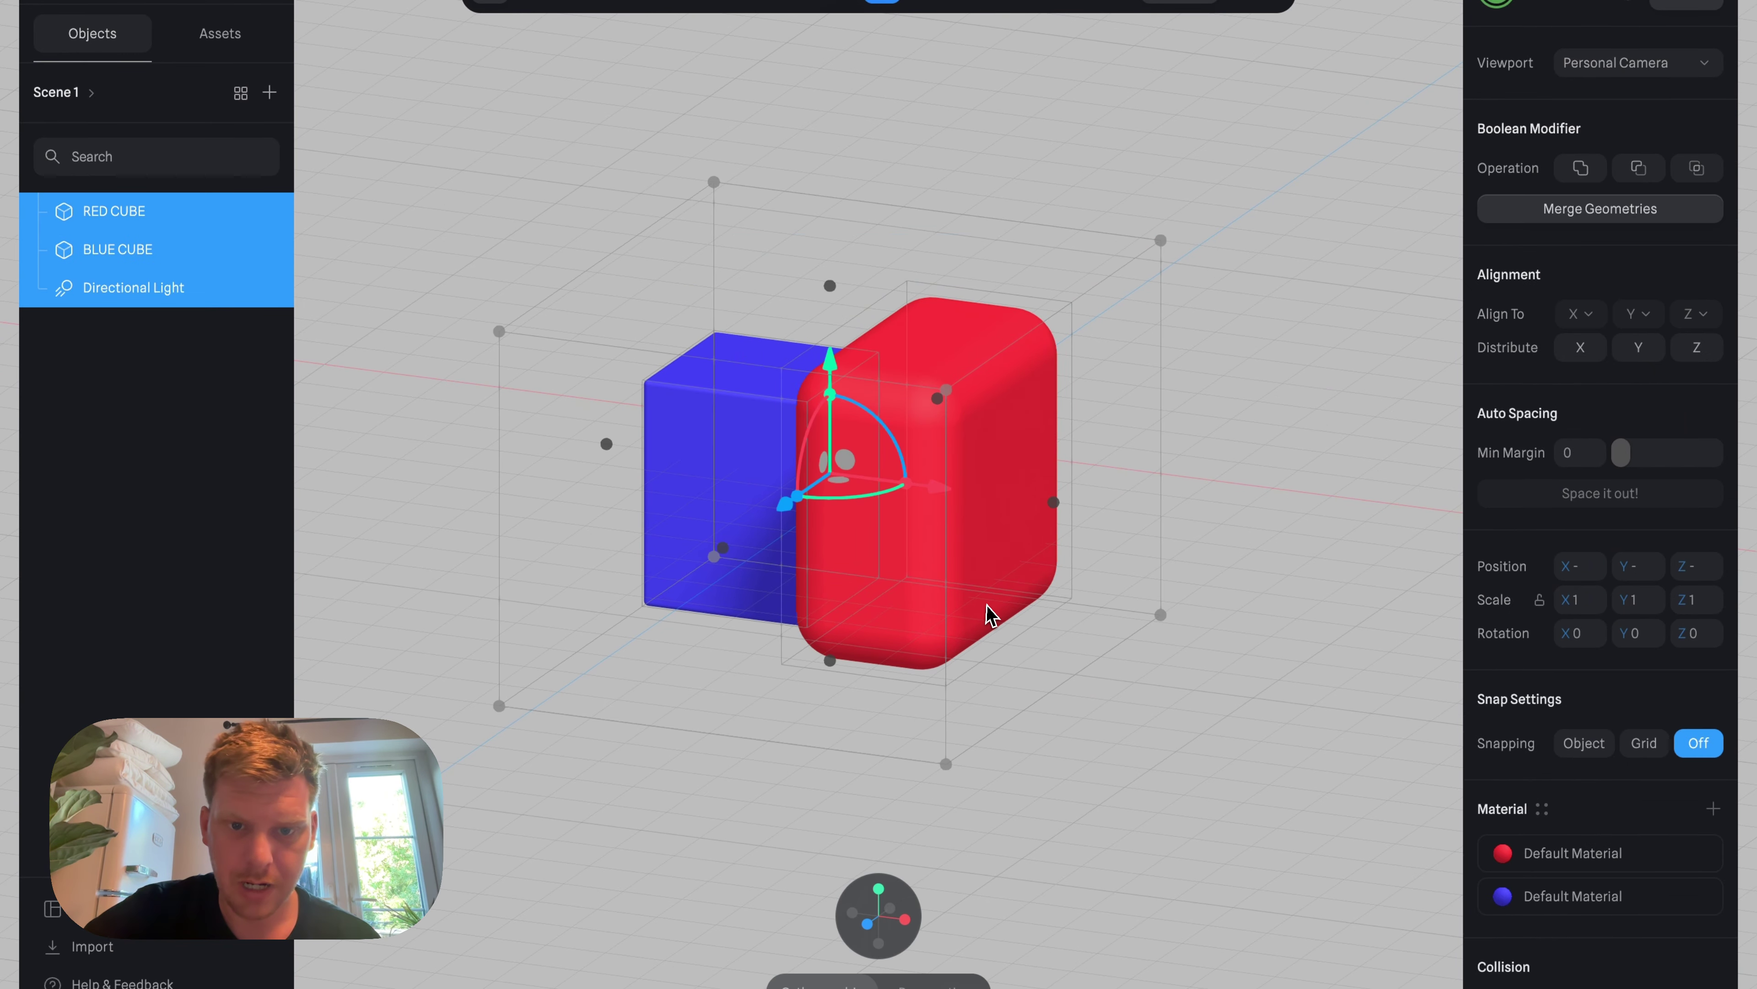
left_click(879, 889)
left_click(1199, 815)
left_click_drag(1108, 851, 855, 493)
left_click(888, 935)
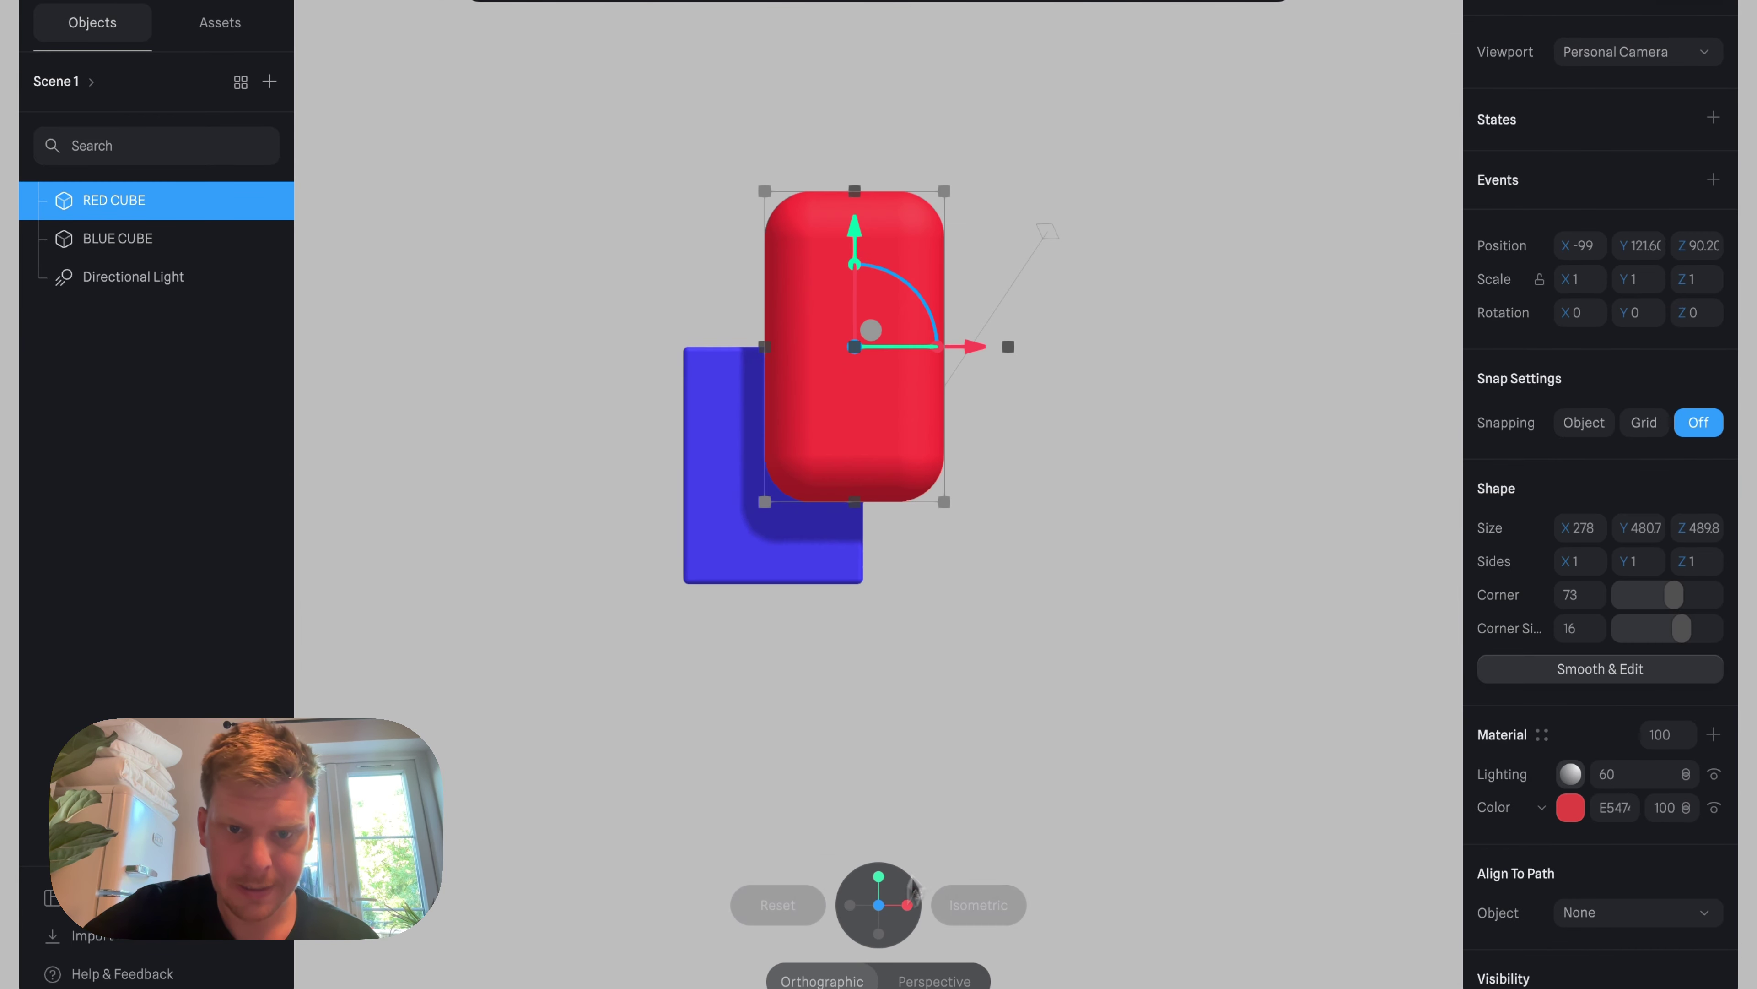
left_click(963, 624)
scroll(905, 581, "up", 3)
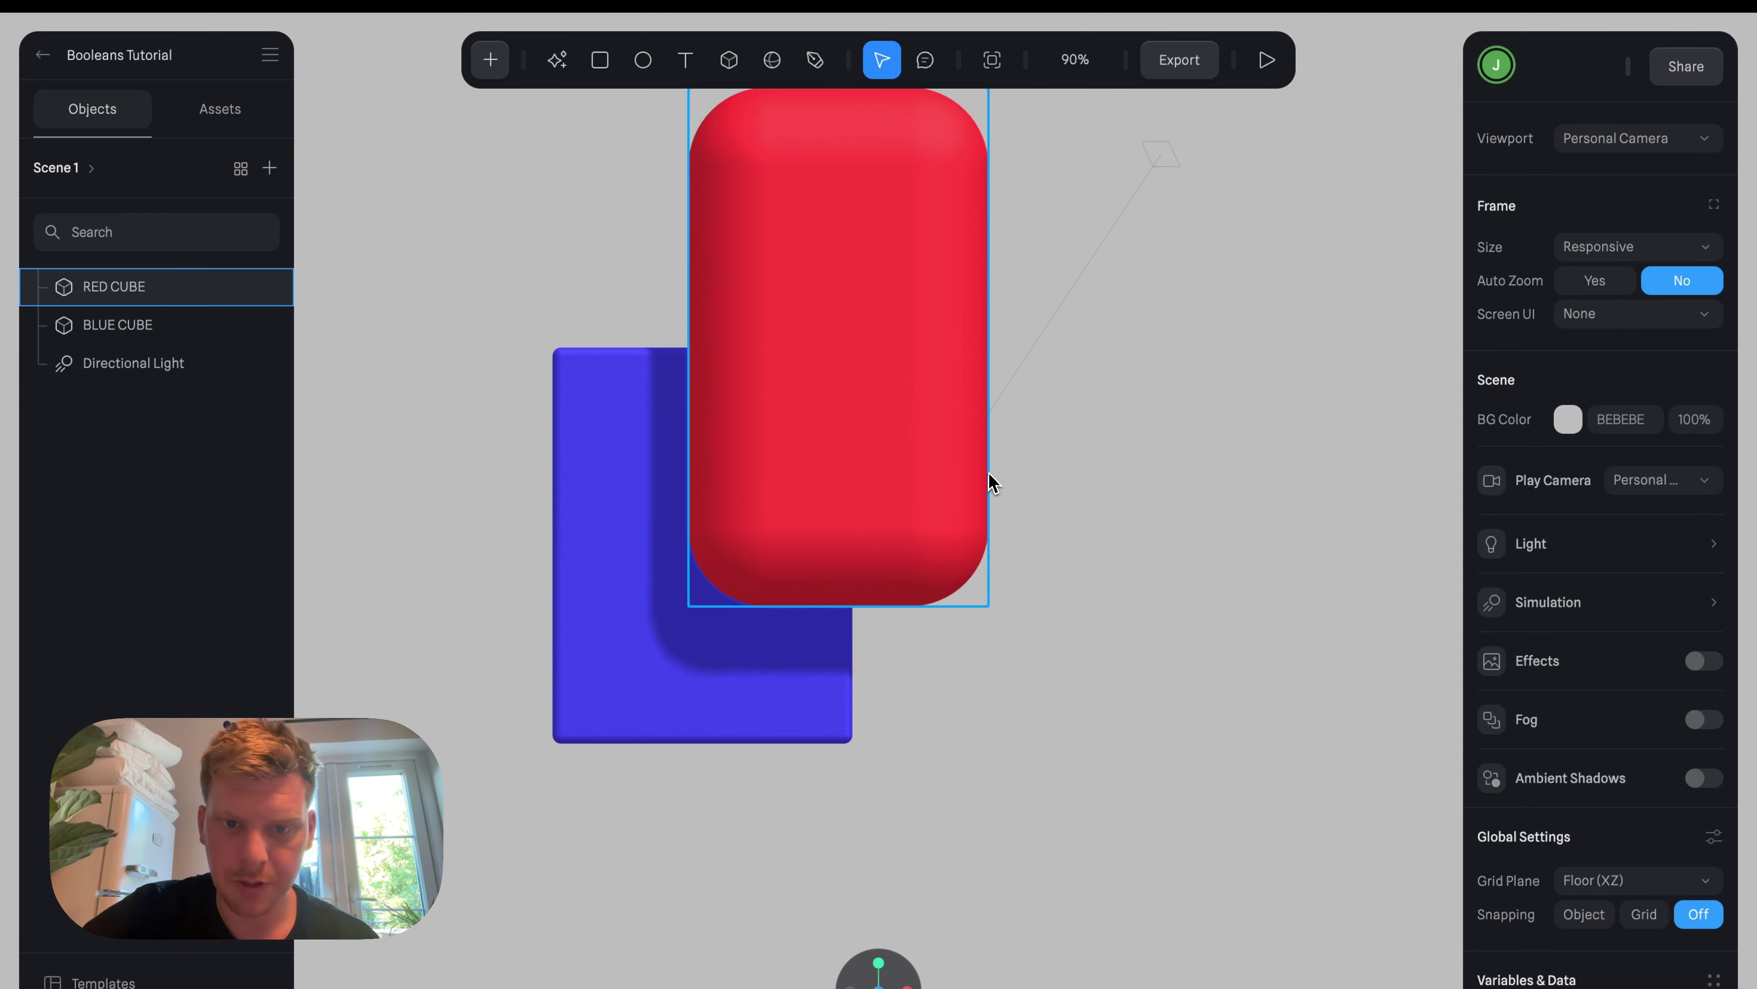
Combine RED CUBE and BLUE CUBE with a Boolean union and inspect the merged shape.
left_click_drag(988, 482, 1166, 482)
key("super+z")
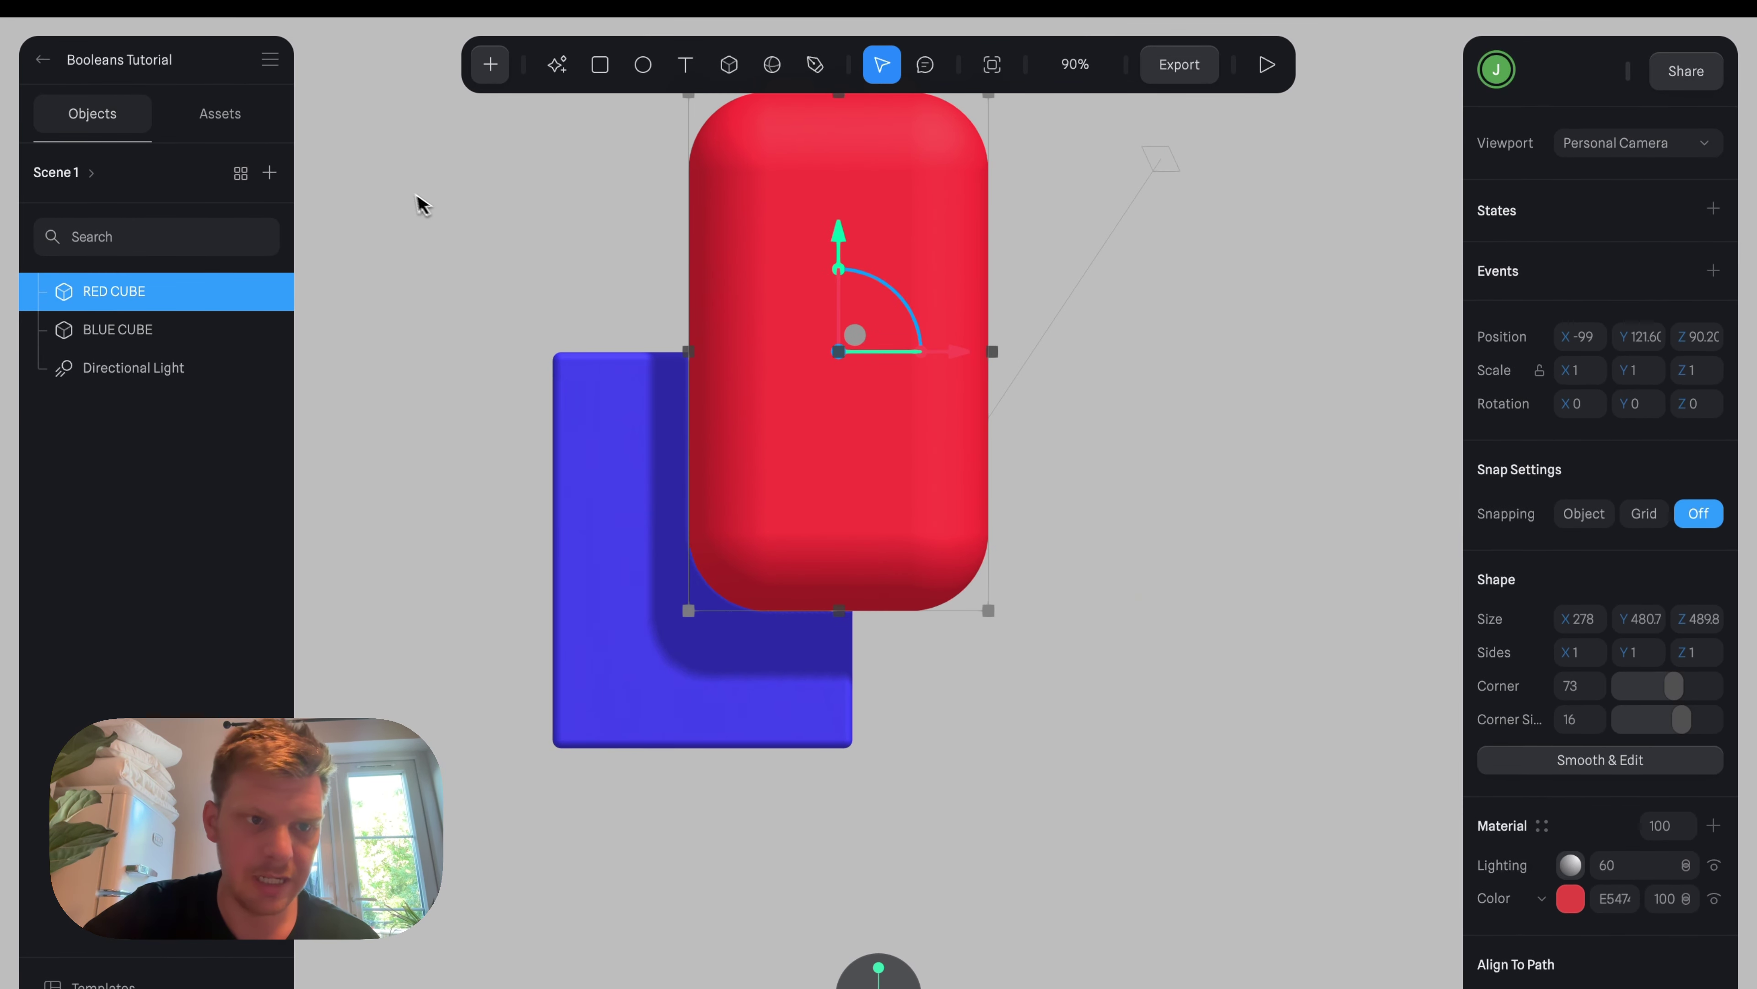
left_click_drag(413, 194, 873, 540)
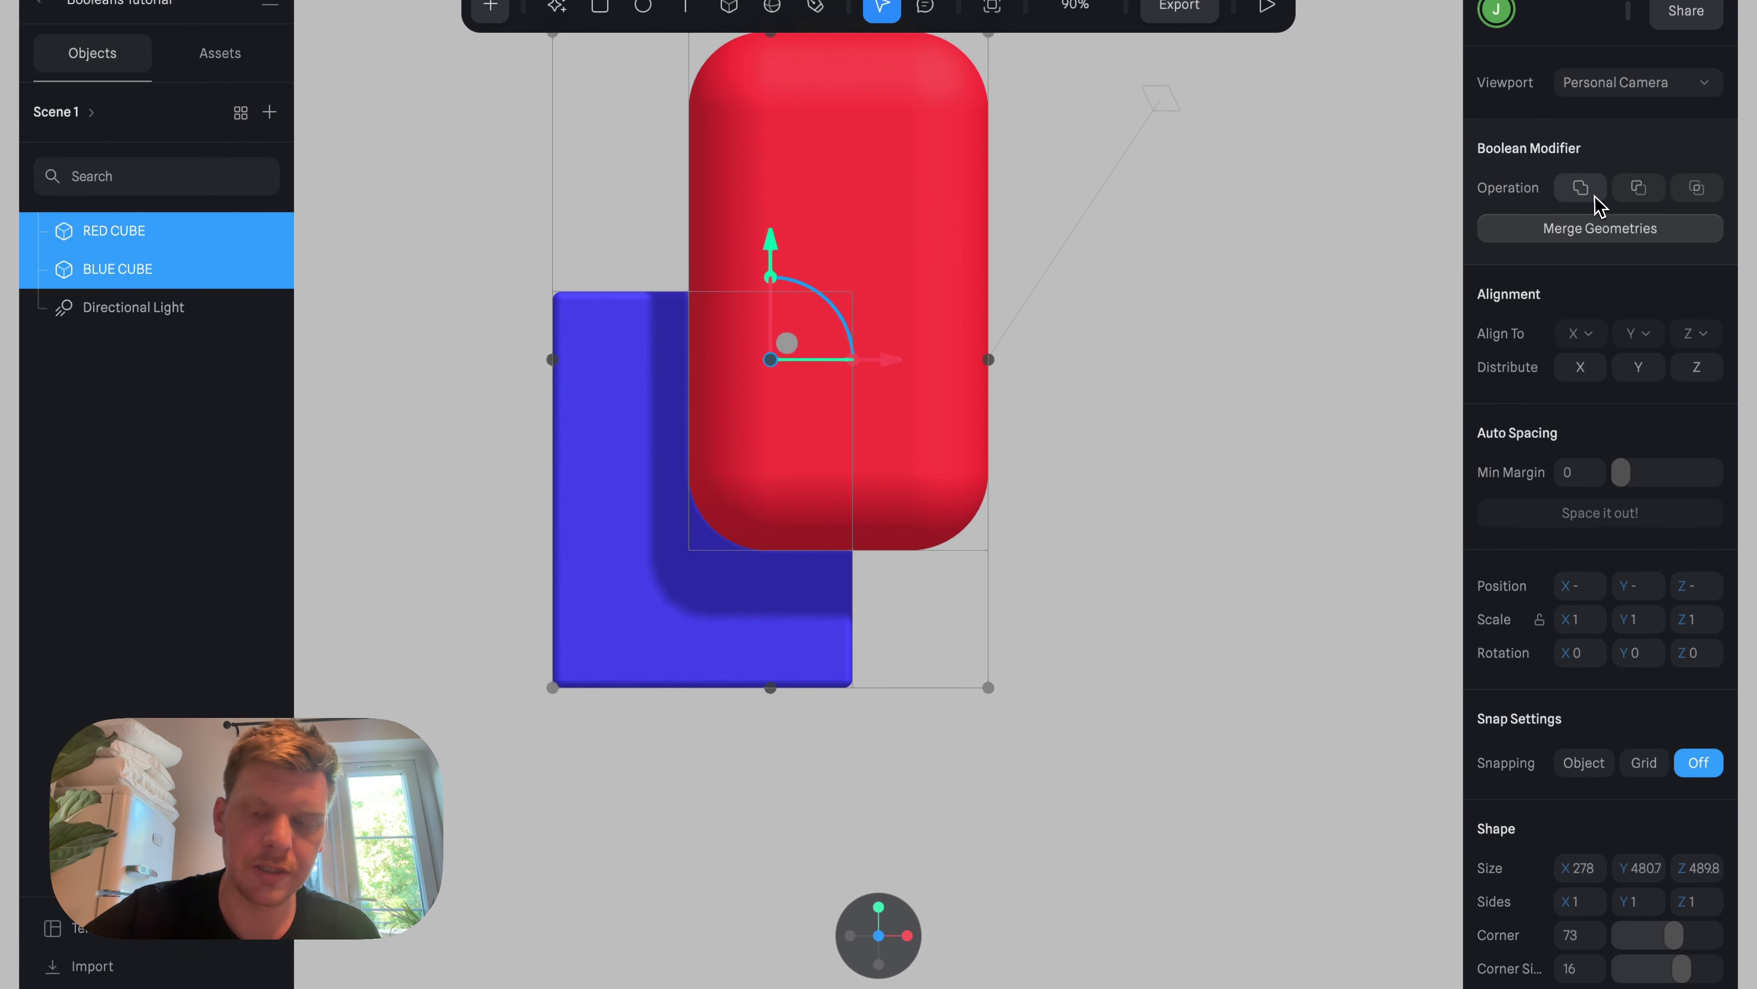
left_click(1581, 188)
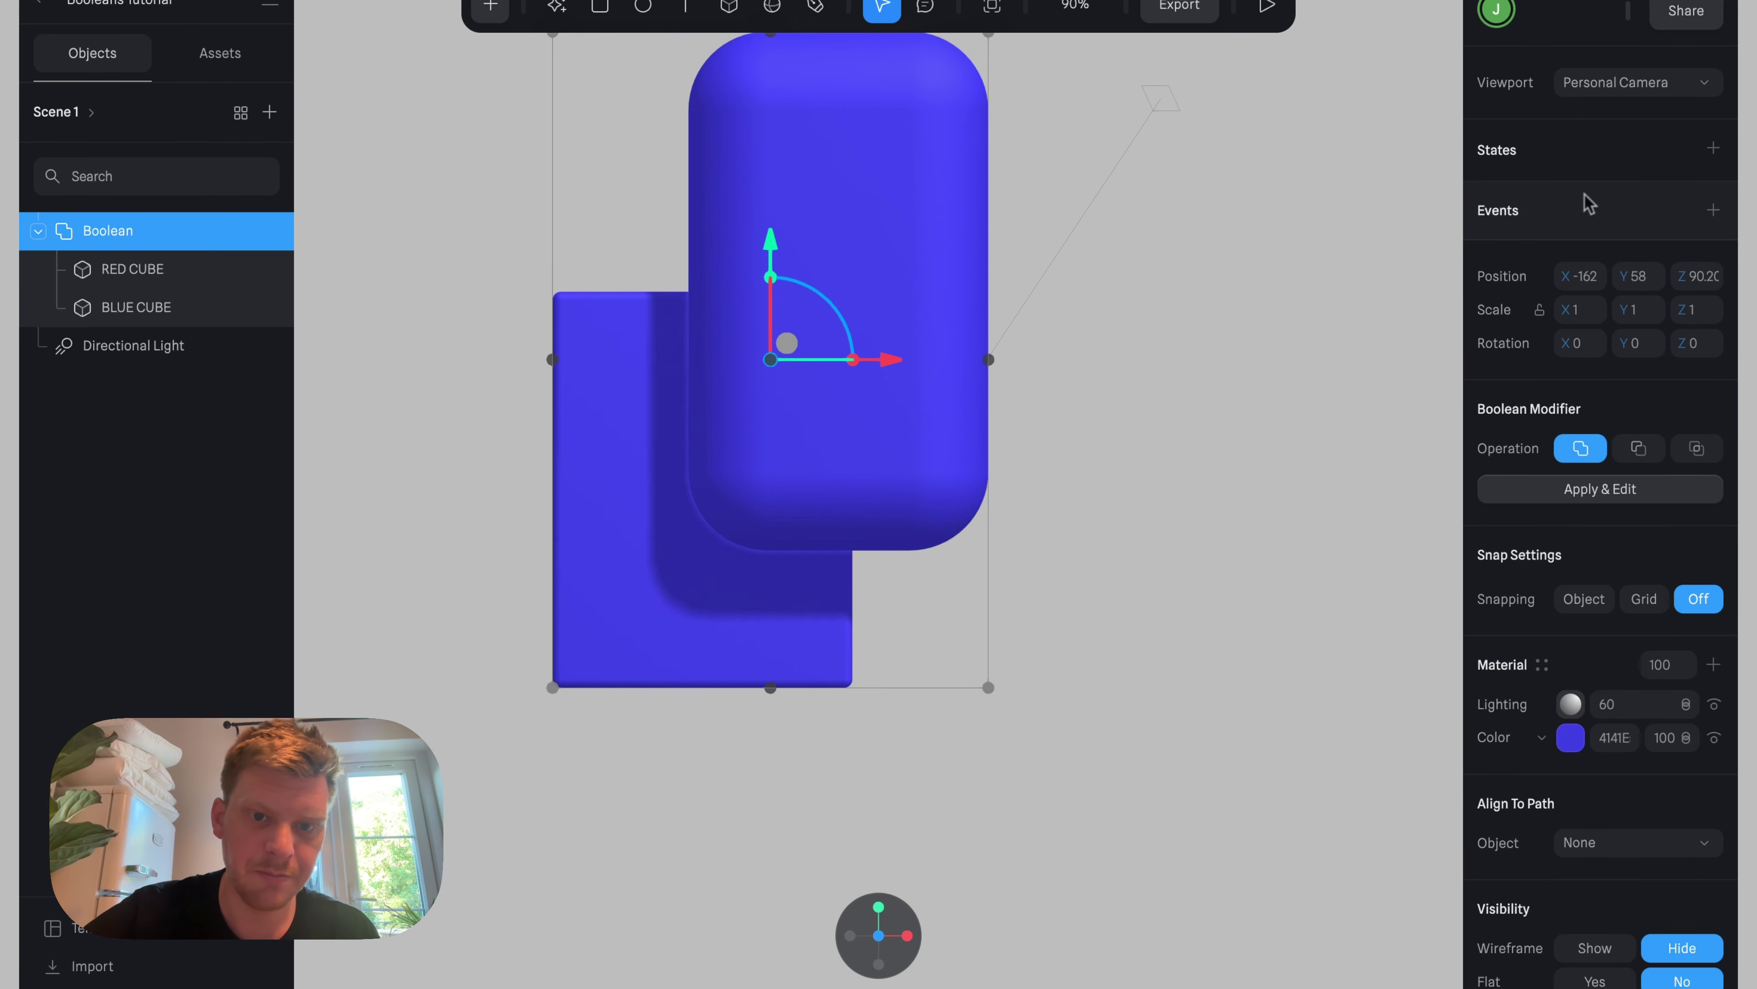
left_click(1180, 487)
left_click_drag(1180, 486, 1238, 510, "alt")
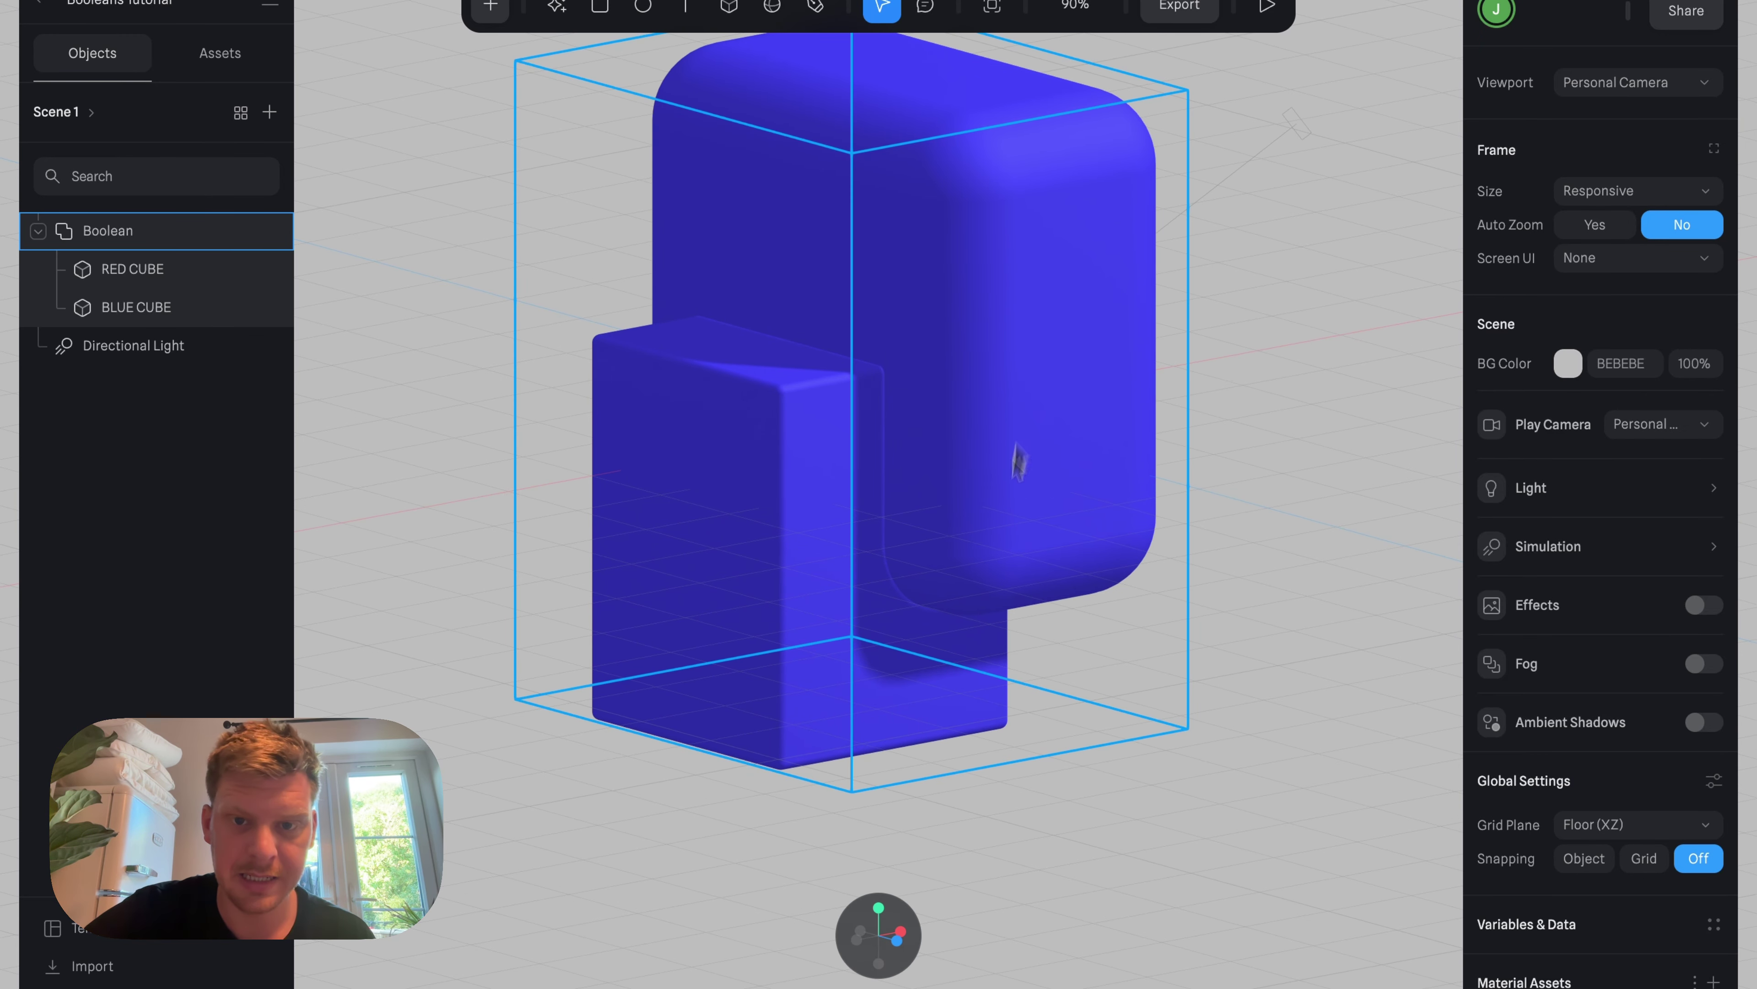
left_click(897, 940)
left_click(860, 332)
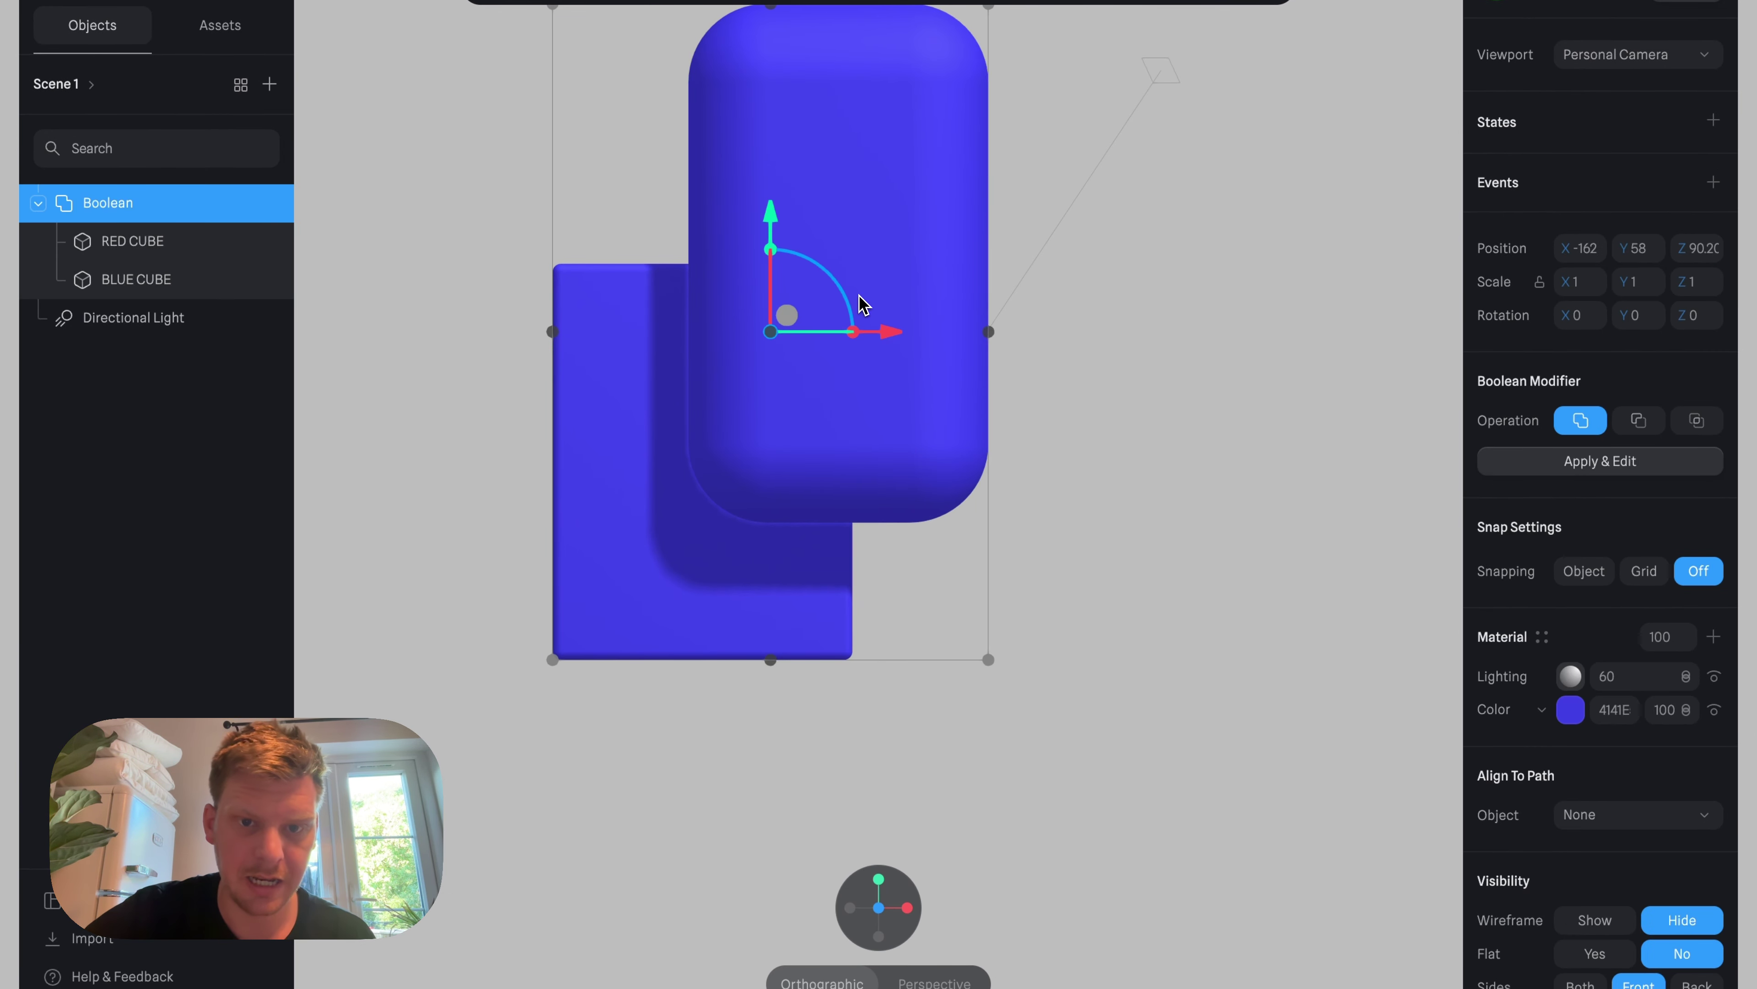
left_click(1035, 405)
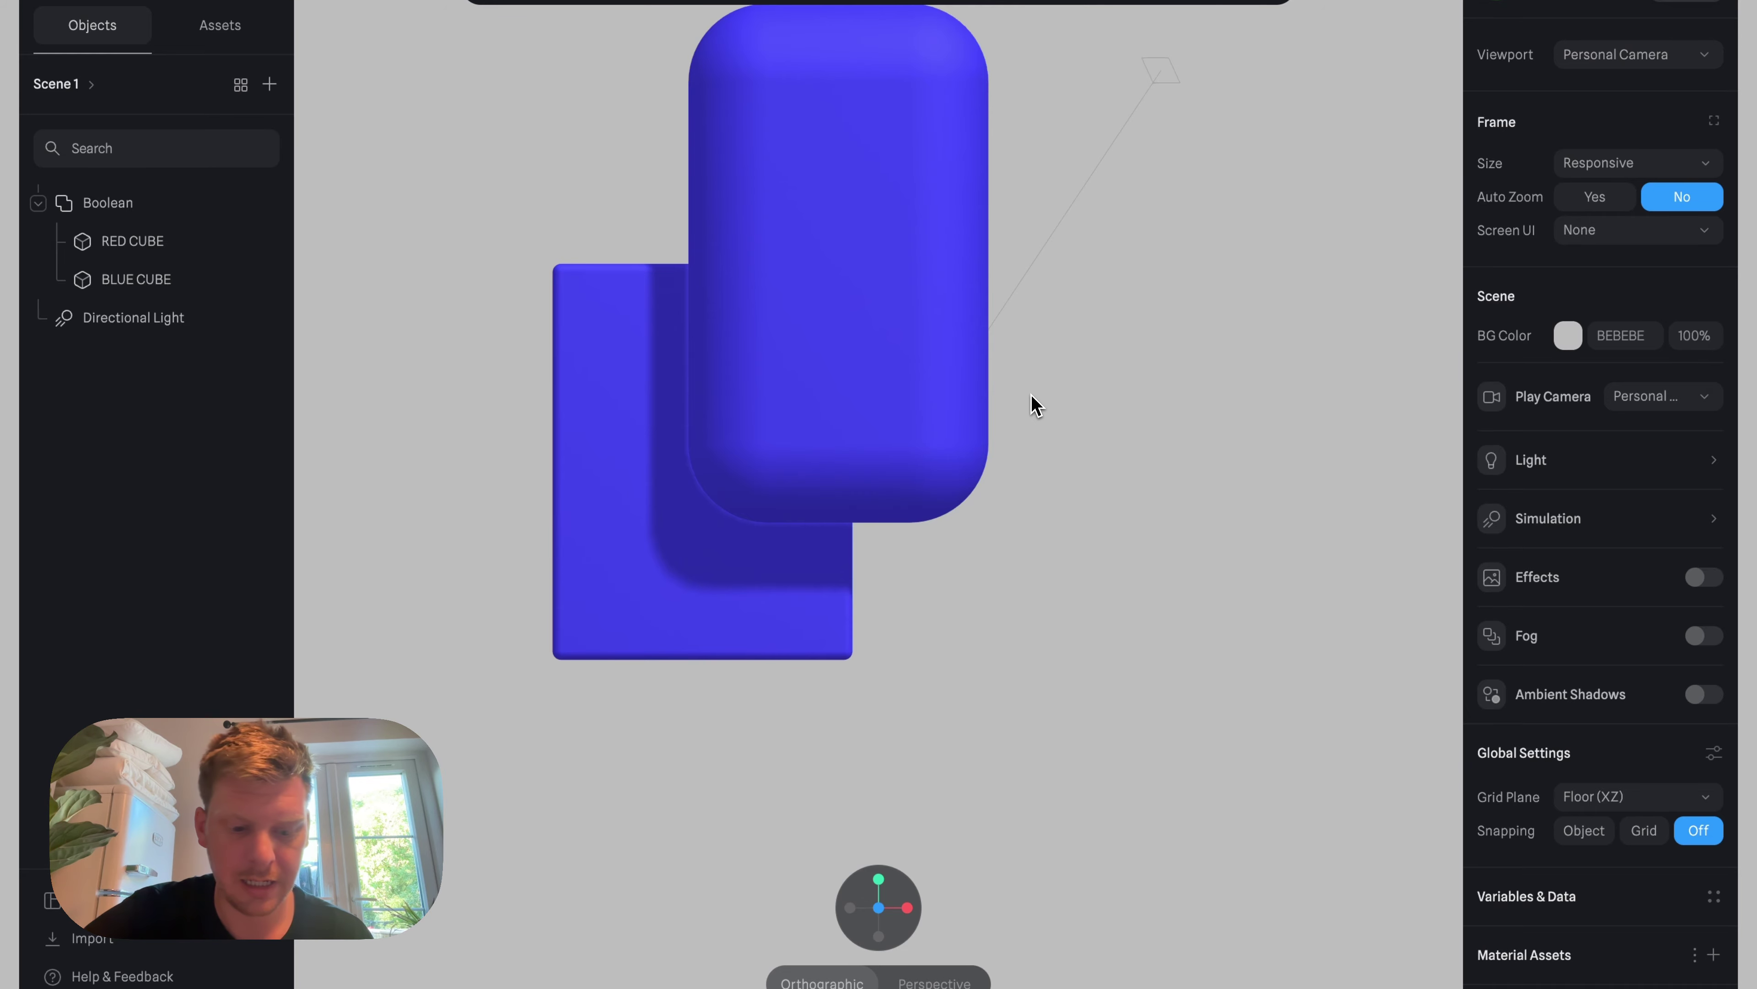
Undo the Boolean union and shift RED CUBE slightly sideways so that it overlaps more of BLUE CUBE.
key("super+z")
left_click(1116, 484)
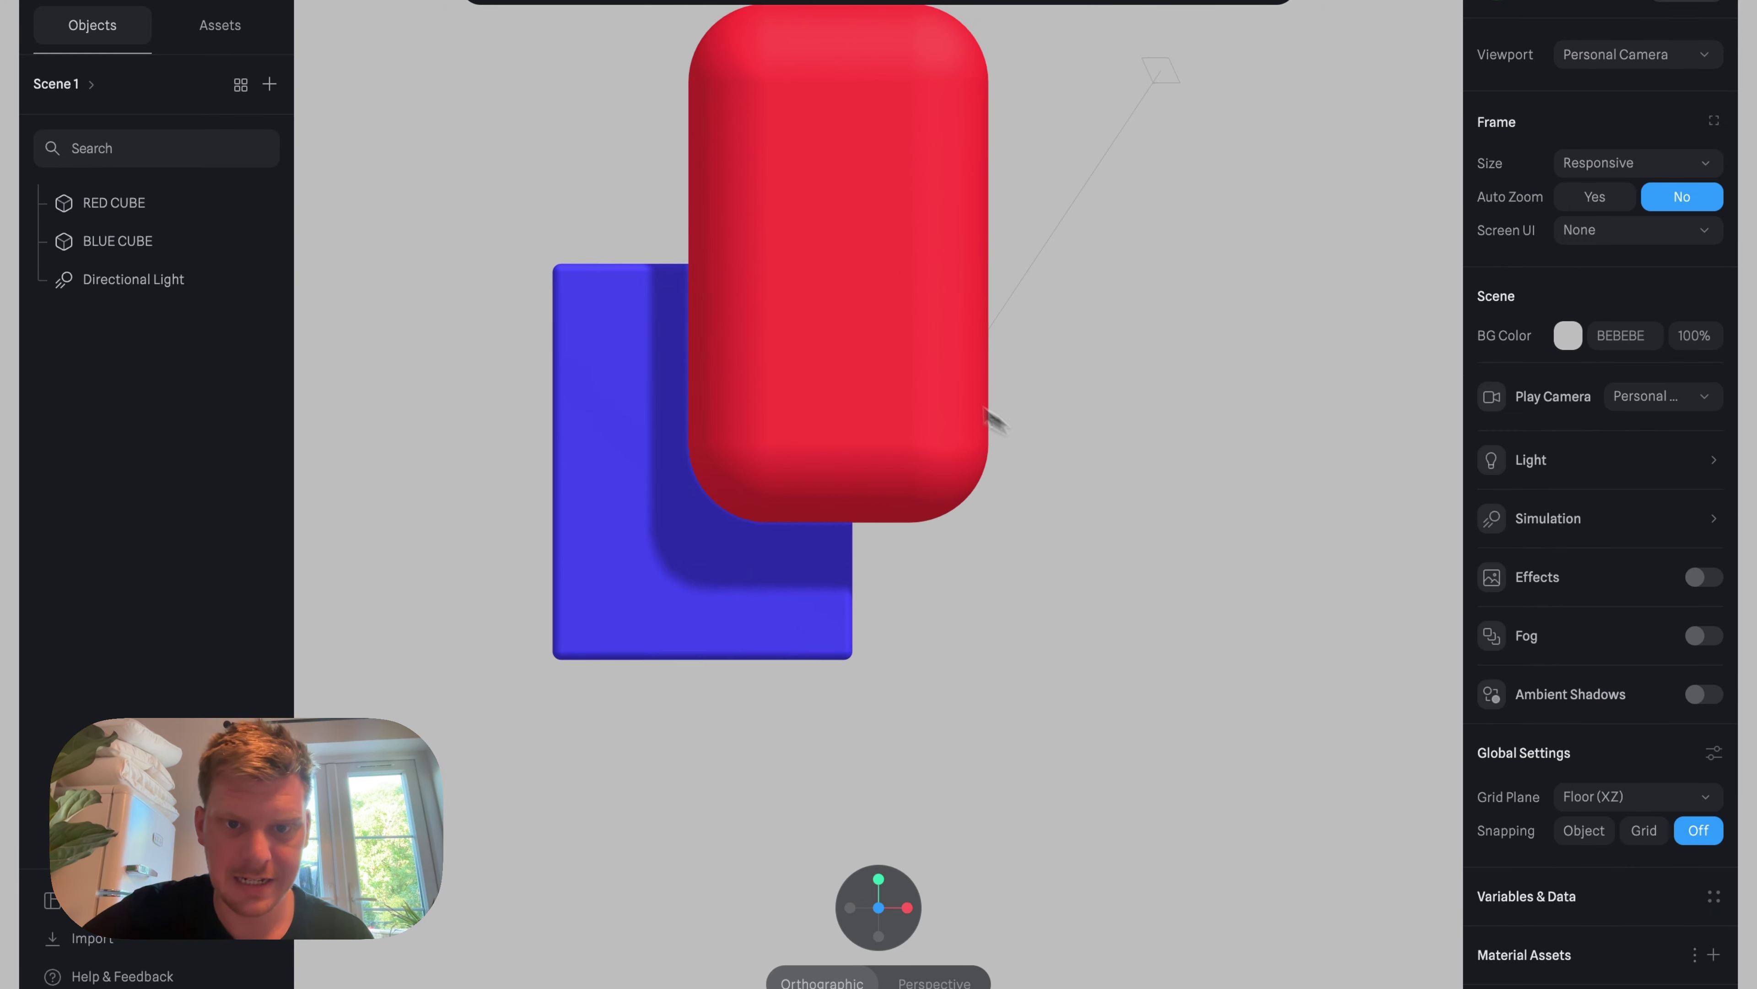
left_click(886, 358)
left_click_drag(863, 429, 928, 437)
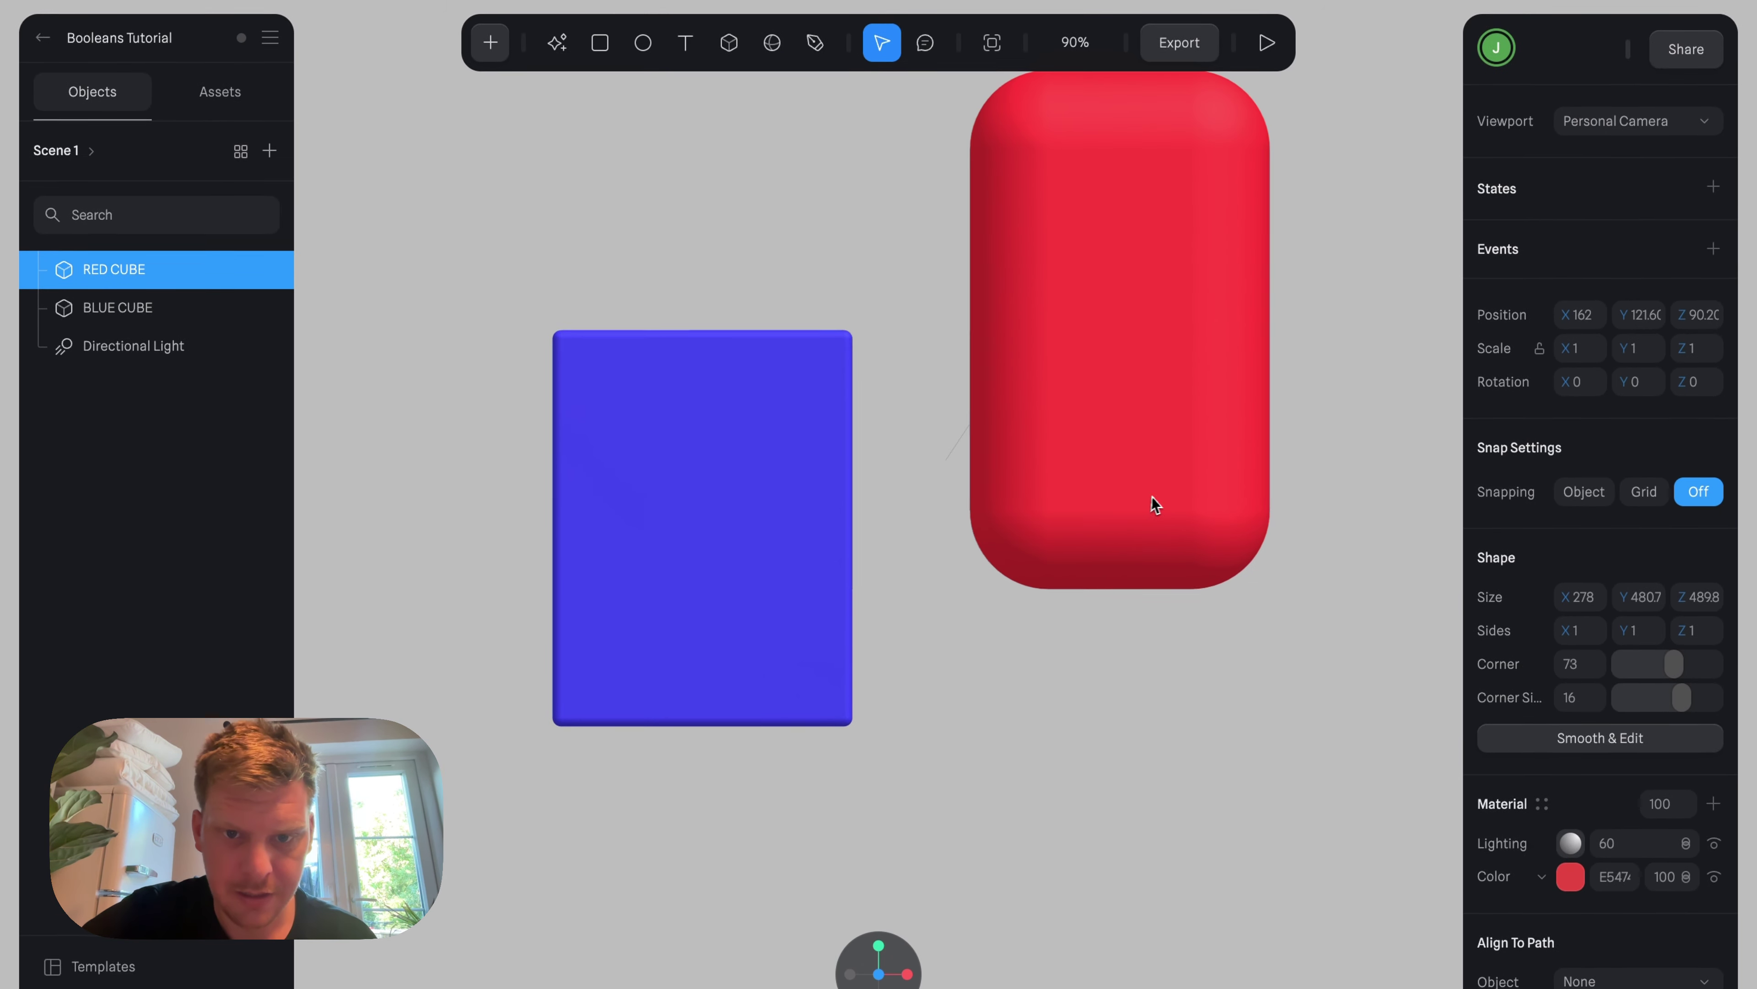
left_click_drag(927, 502, 842, 496)
left_click(1212, 530)
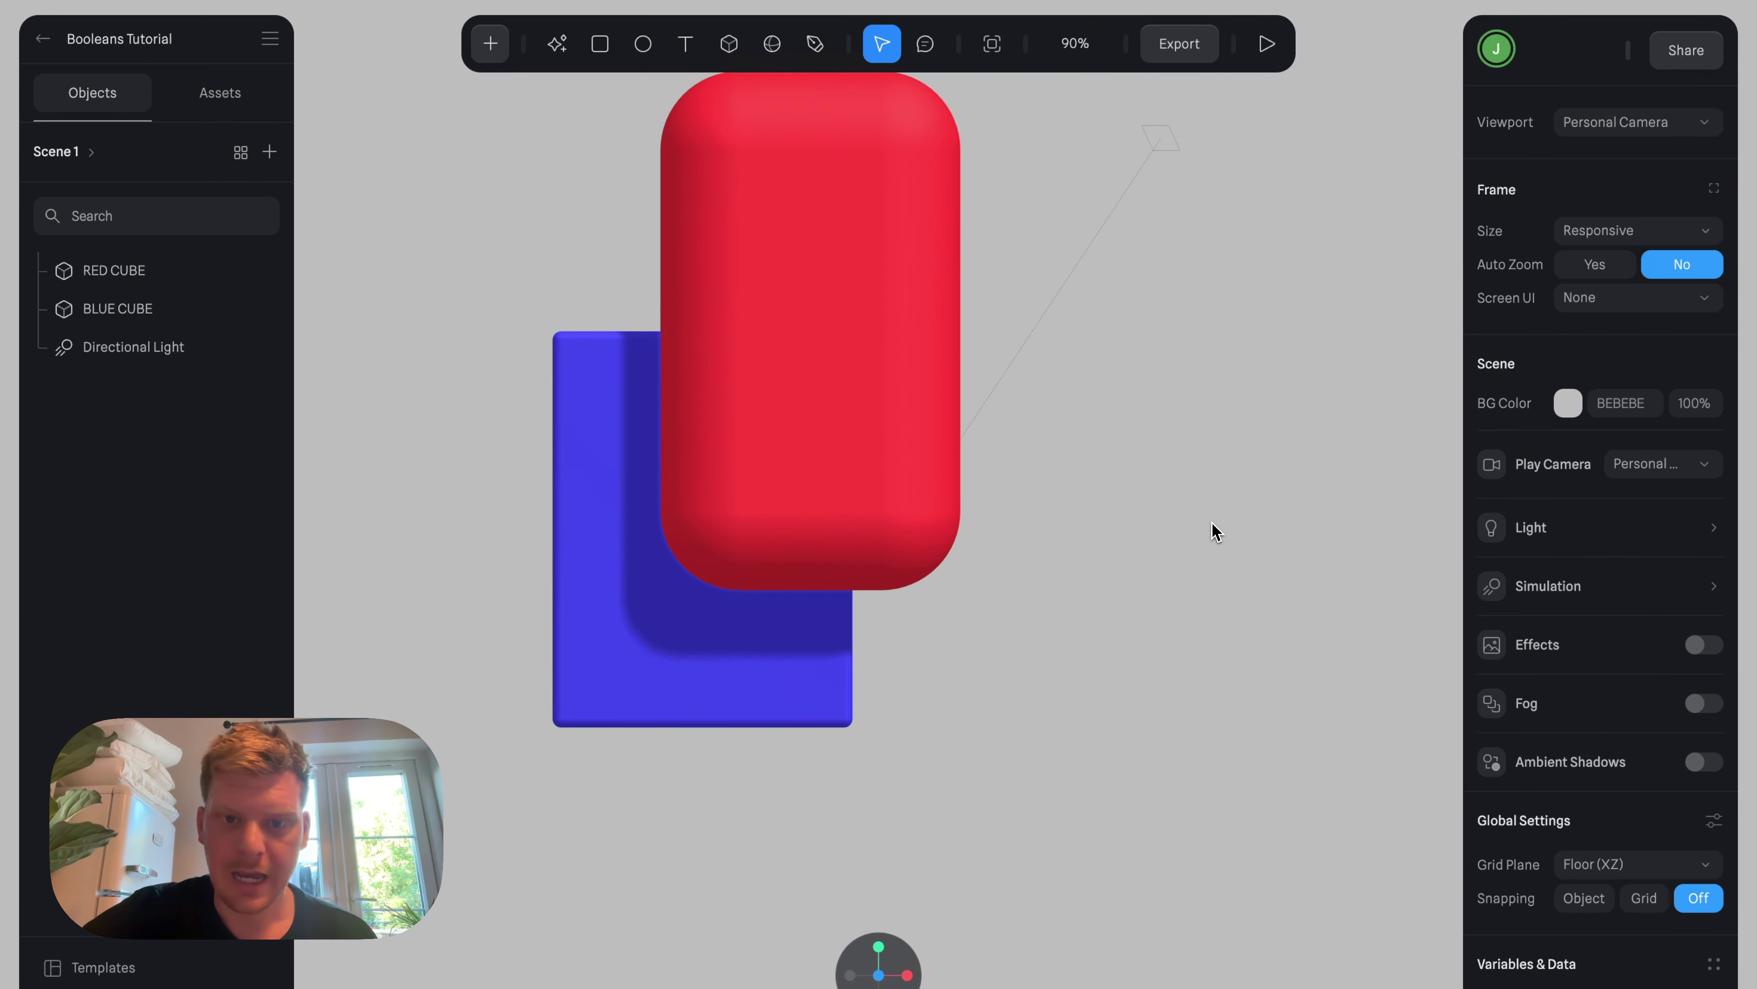
Combine RED CUBE and BLUE CUBE with a Boolean intersection and inspect the shared volume.
left_click(925, 354)
left_click(589, 524, "shift")
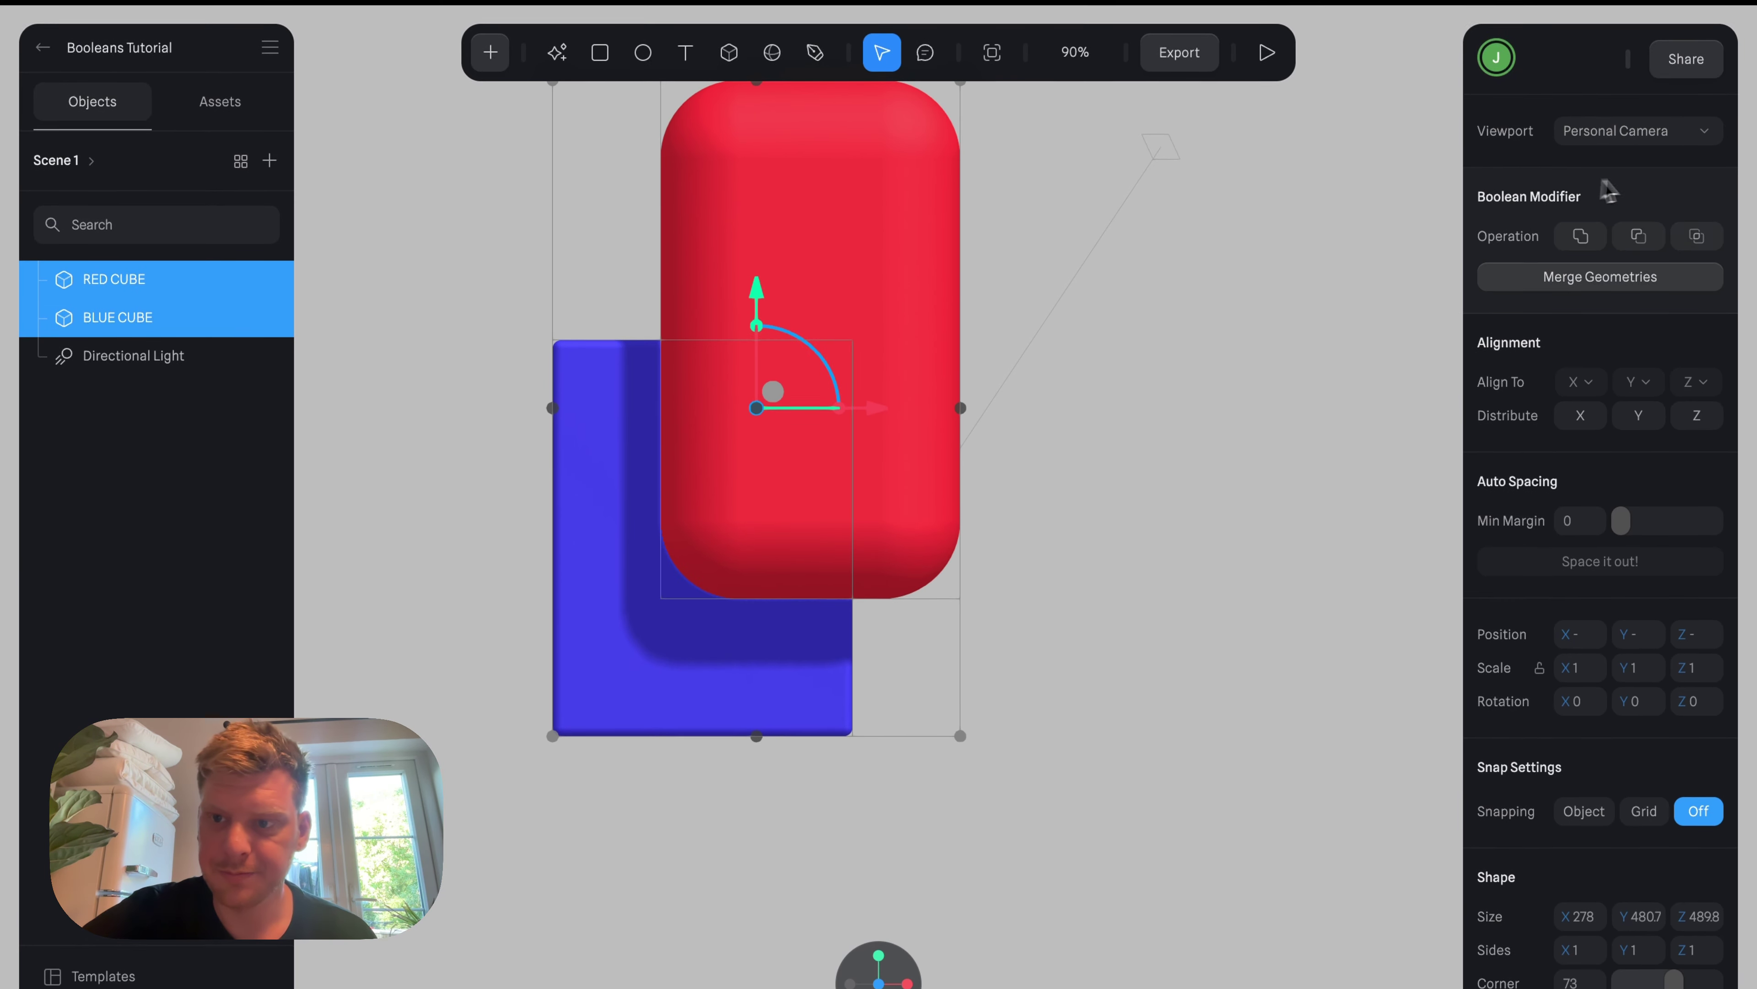
left_click(1698, 242)
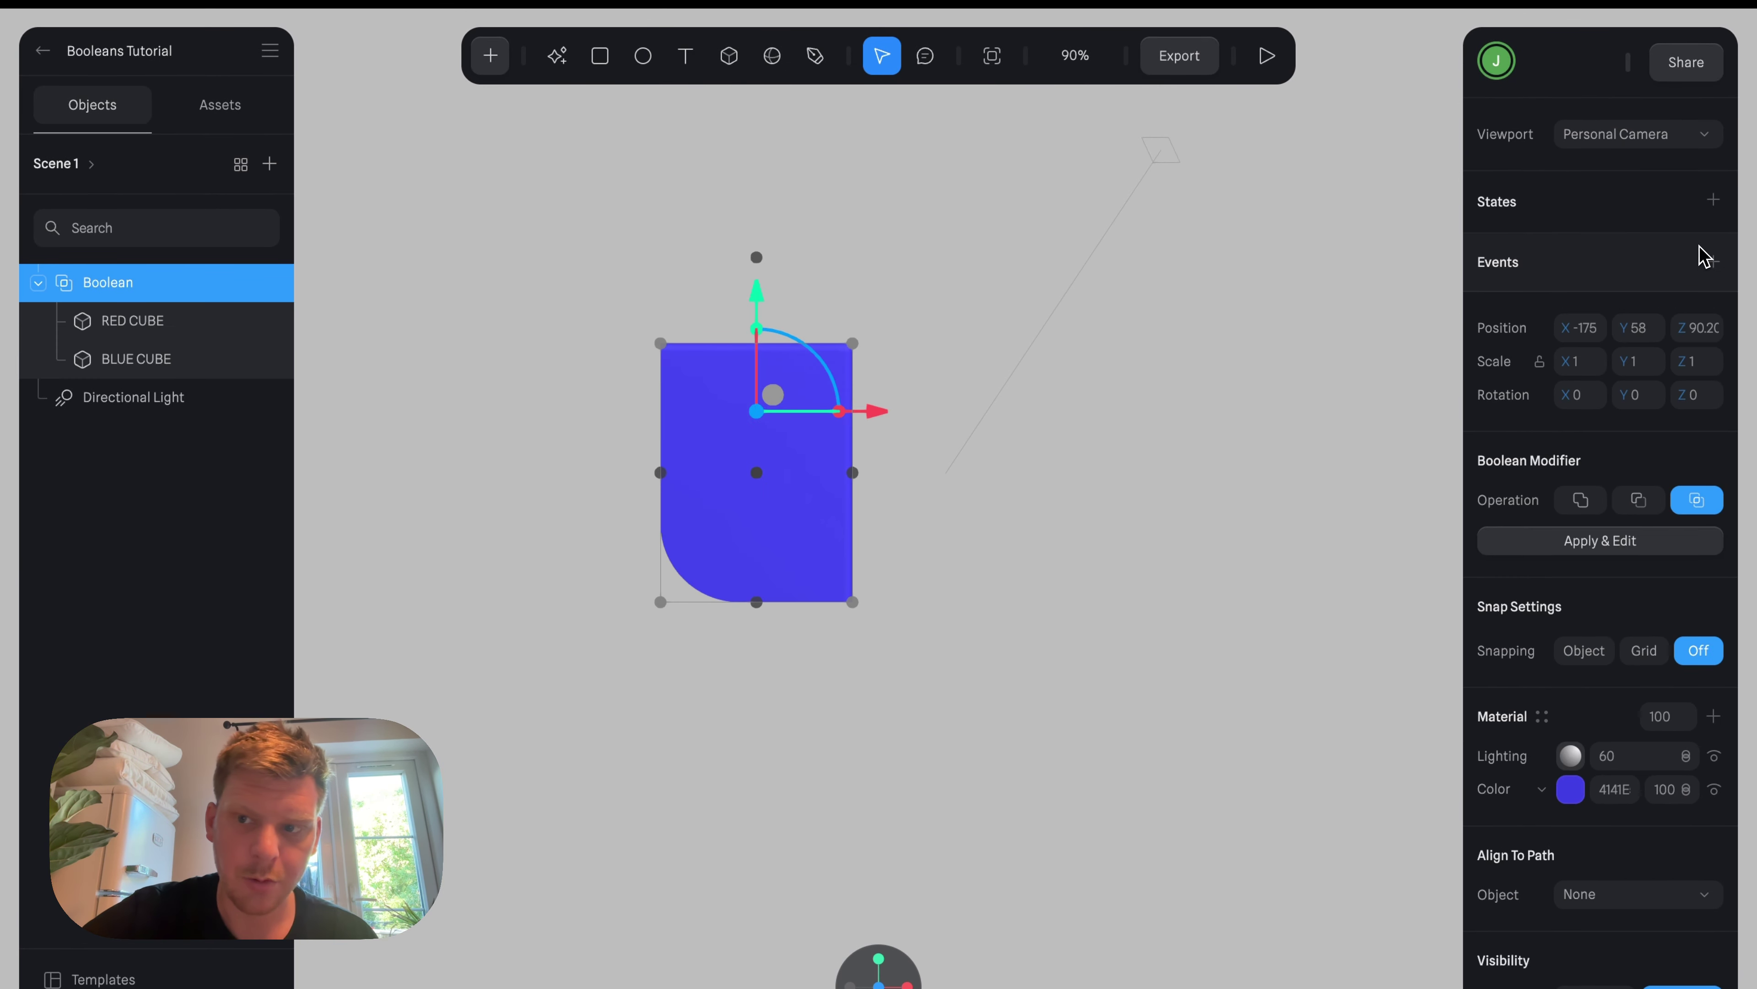
left_click(1098, 517)
right_click_drag(932, 587, 891, 600)
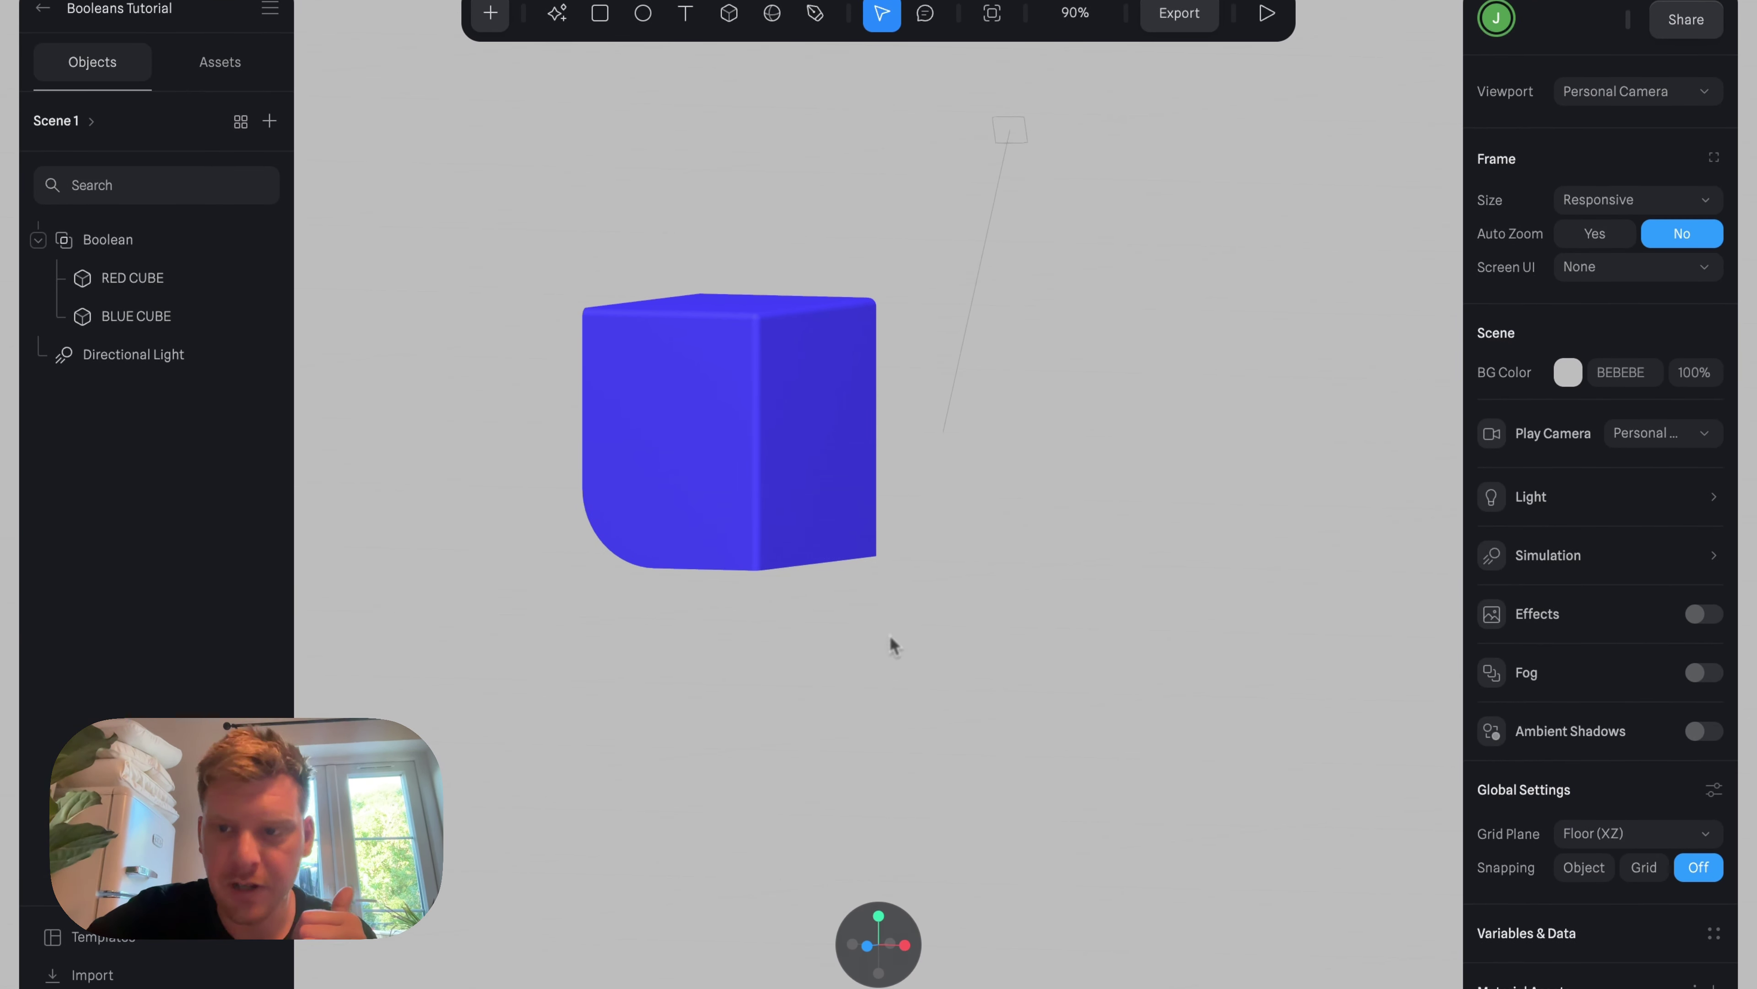
Place BLUE CUBE above RED CUBE inside the Boolean group, and lower the whole group to about Y 6.
left_click(177, 322)
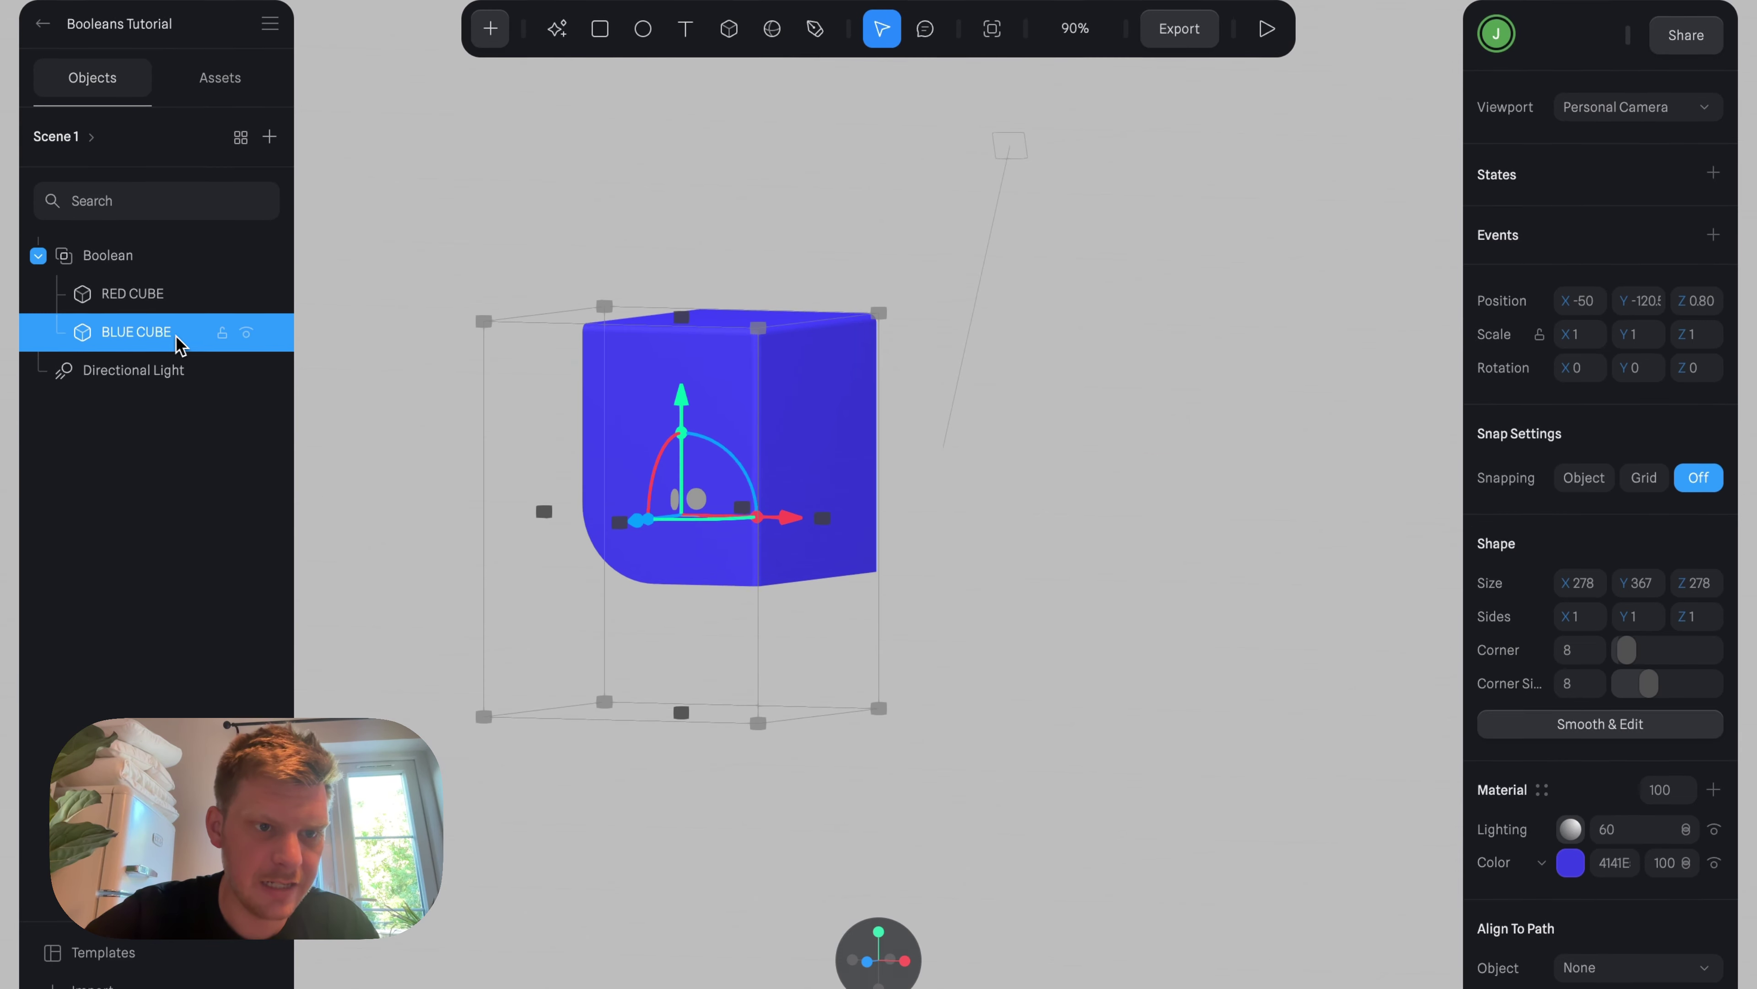
left_click_drag(172, 339, 154, 292)
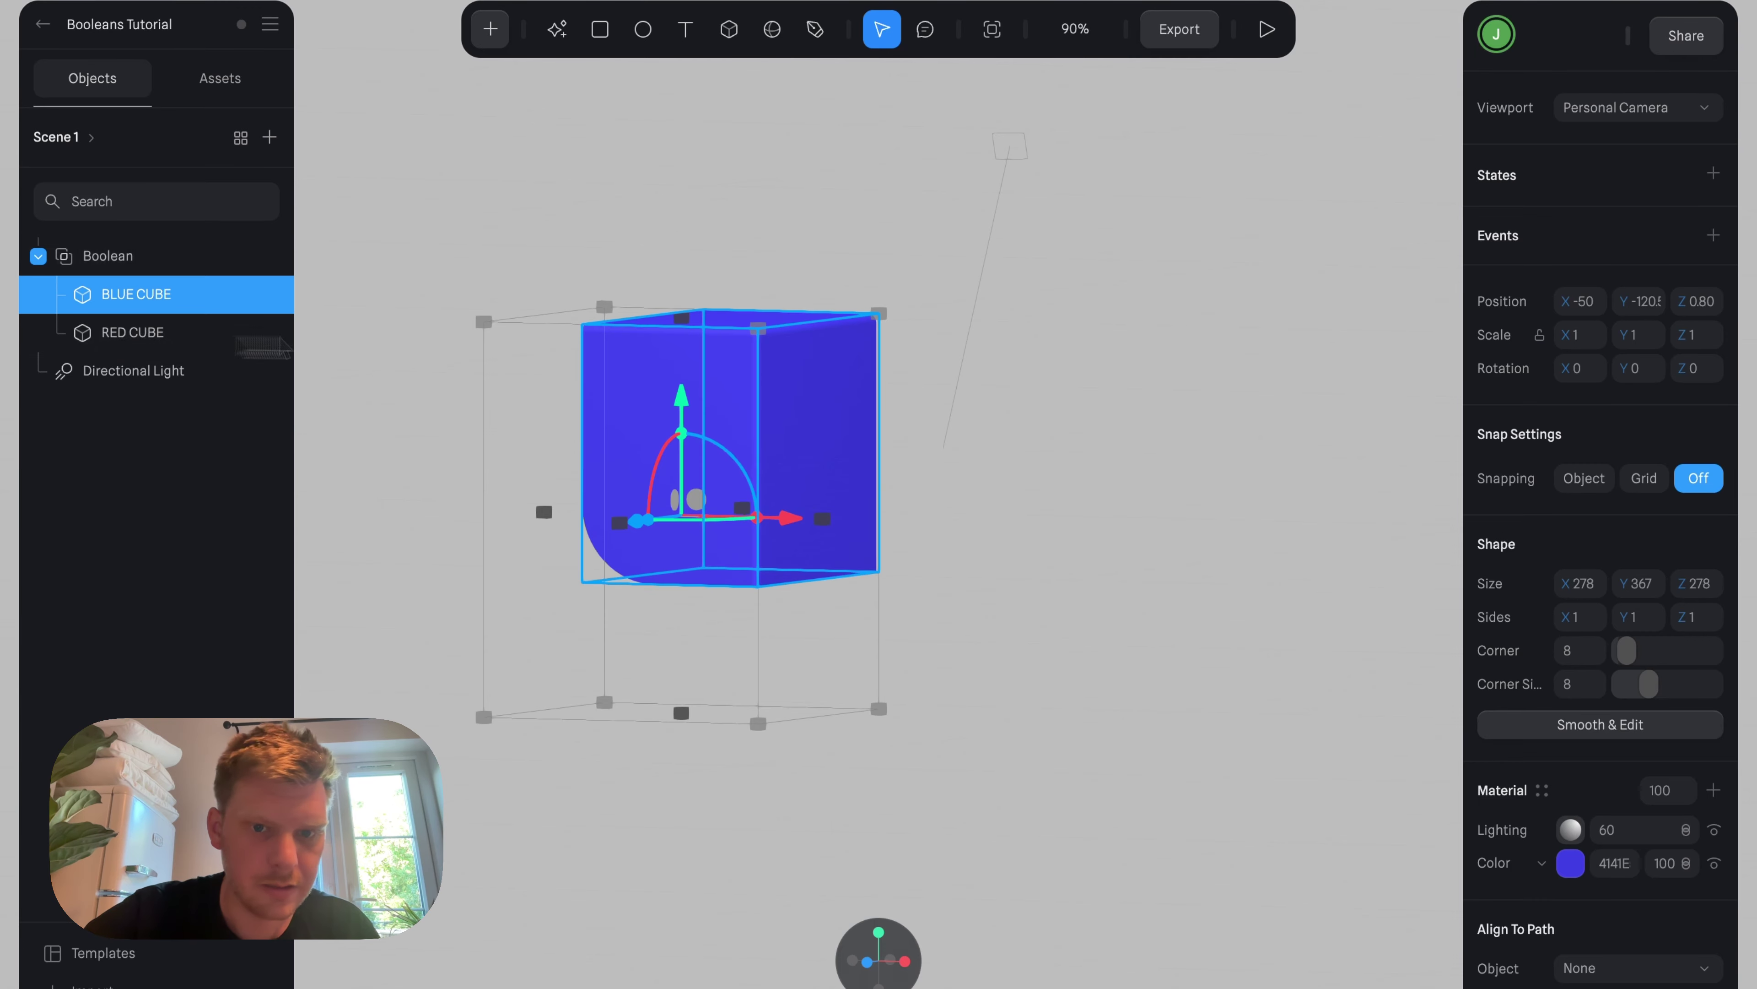
left_click_drag(852, 404, 842, 463)
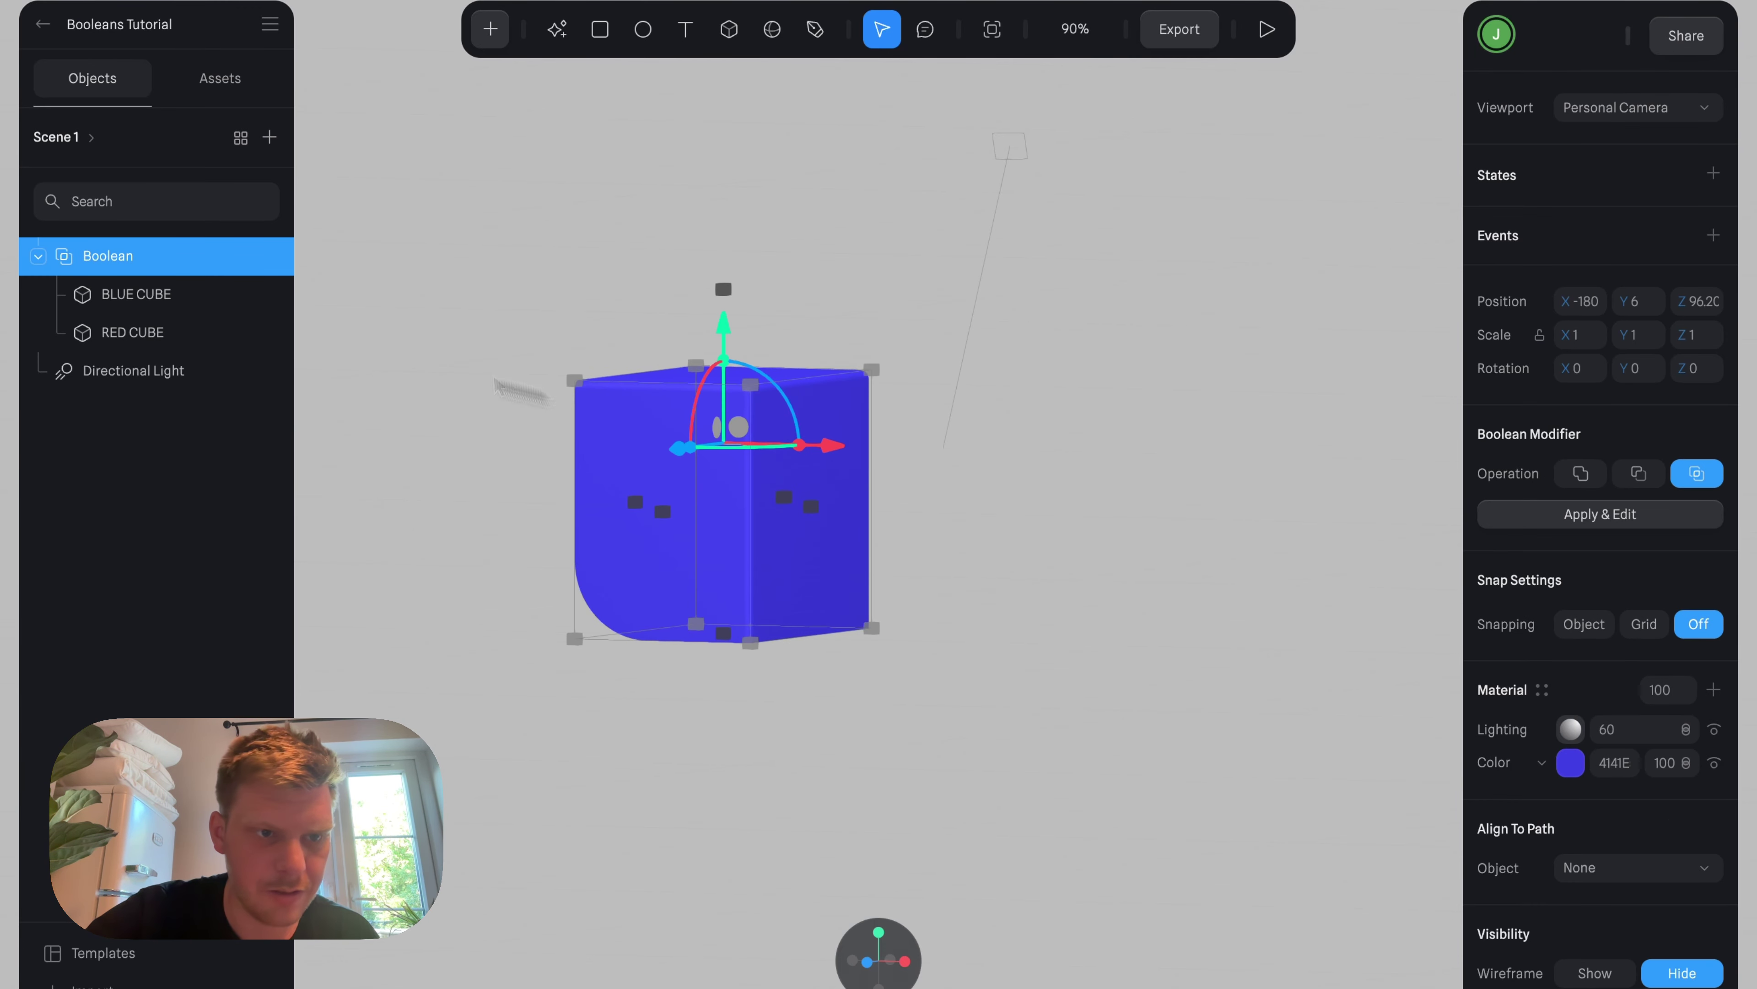
Move BLUE CUBE within the Boolean group to about X -88, Y 153, and inspect the changed intersection.
left_click(157, 294)
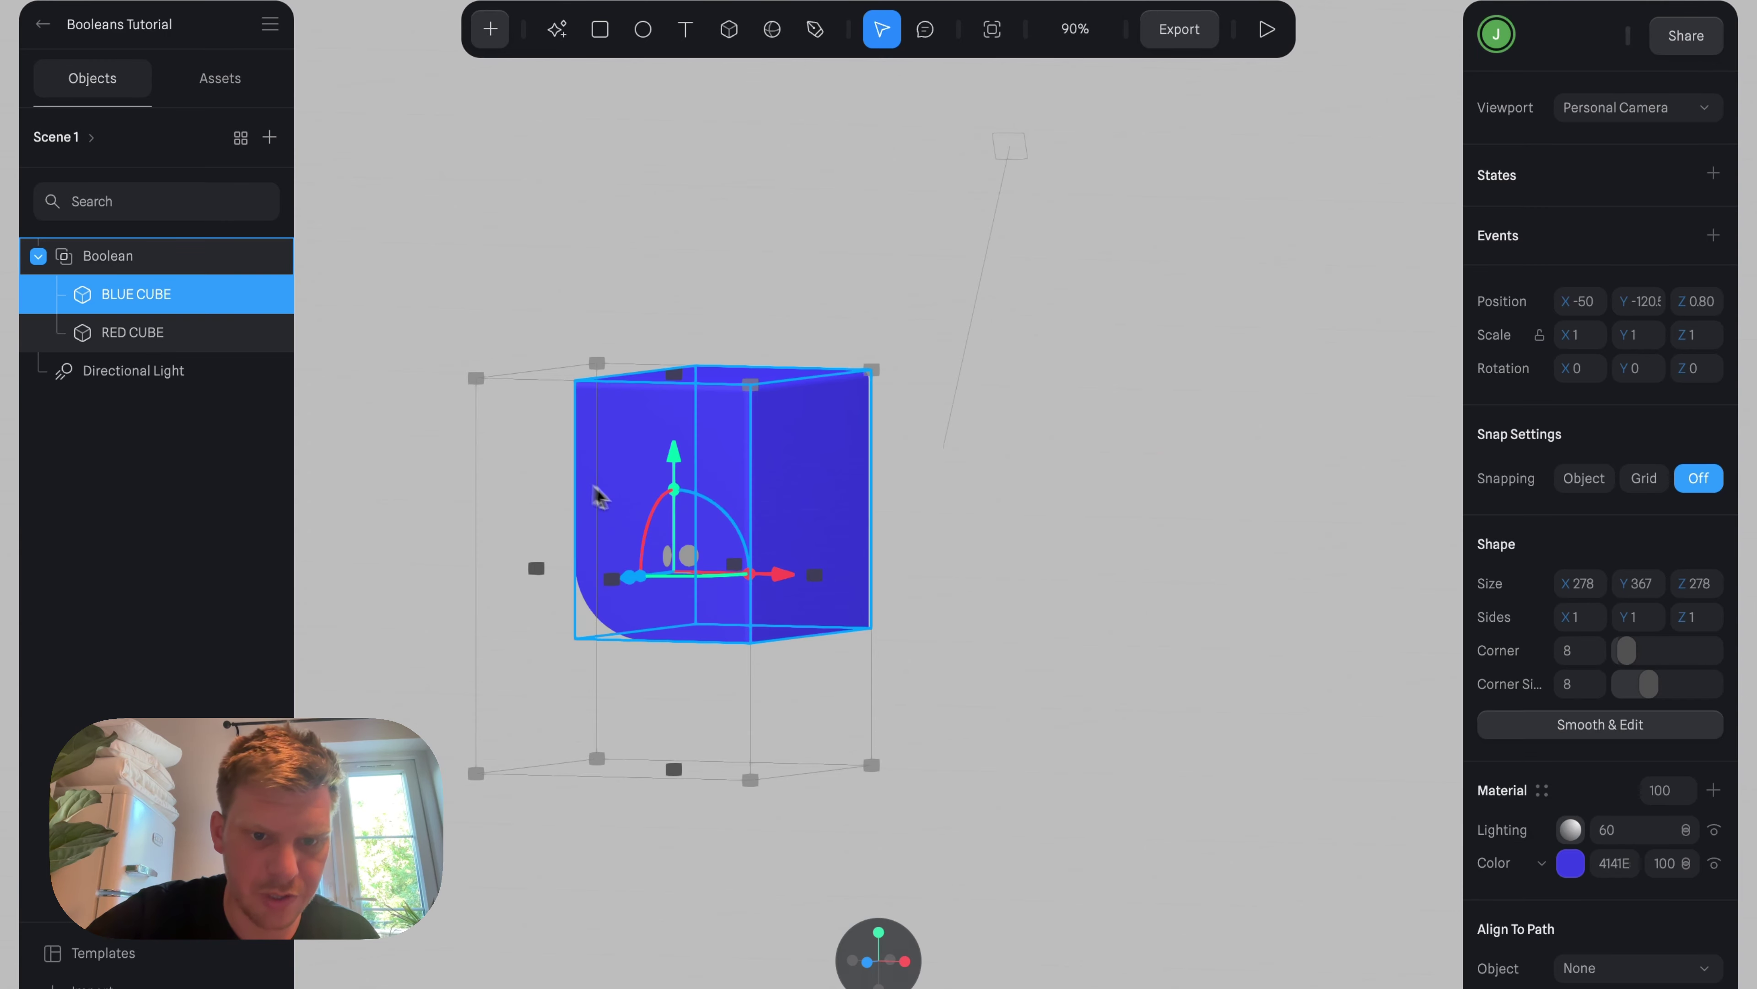
left_click_drag(692, 564, 680, 285)
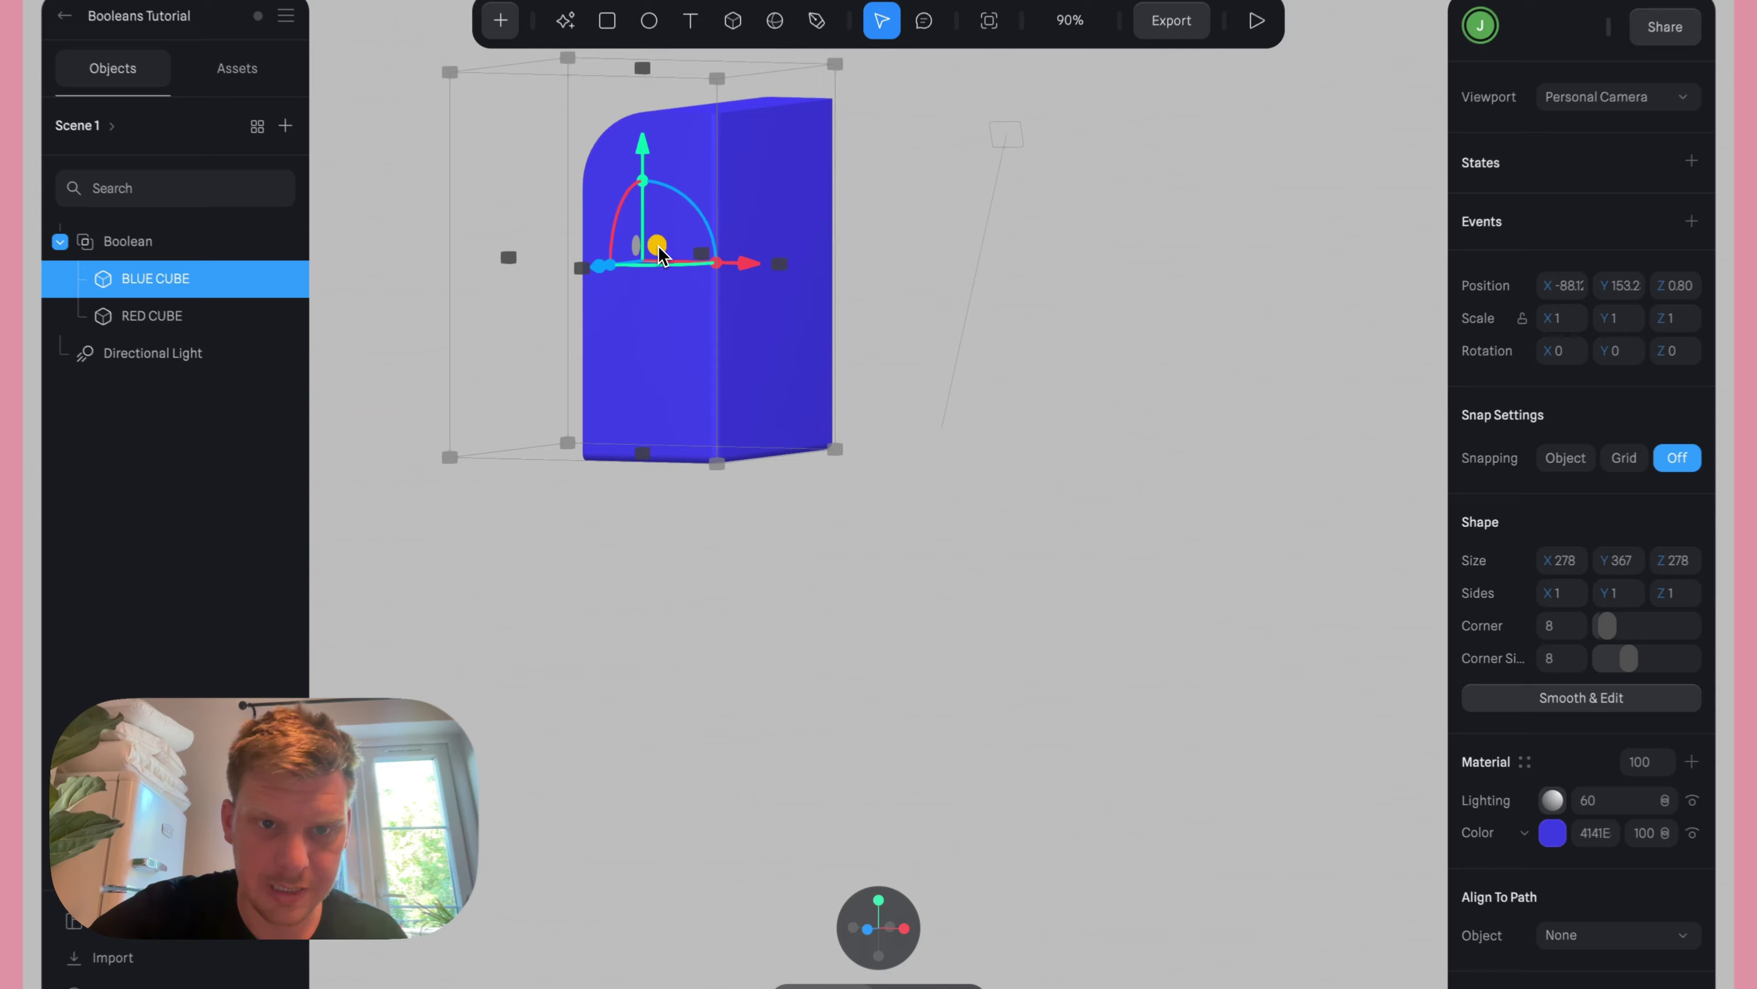
left_click(680, 271)
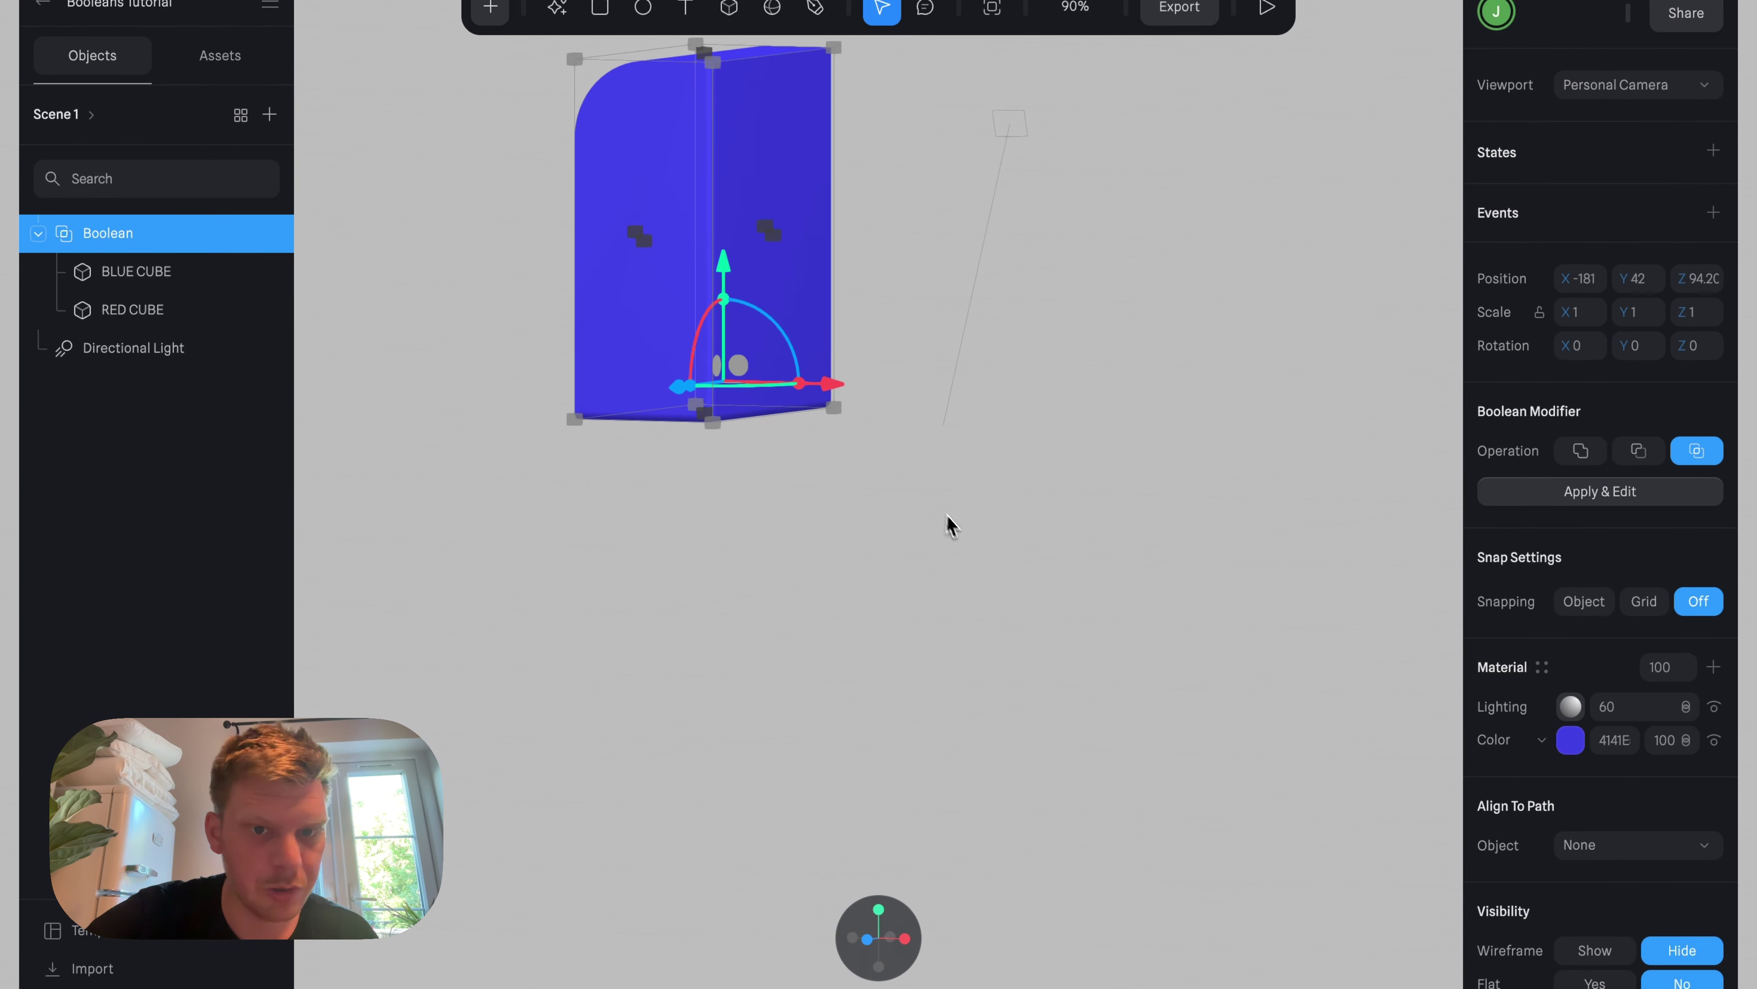
left_click(948, 526)
left_click_drag(909, 526, 967, 514)
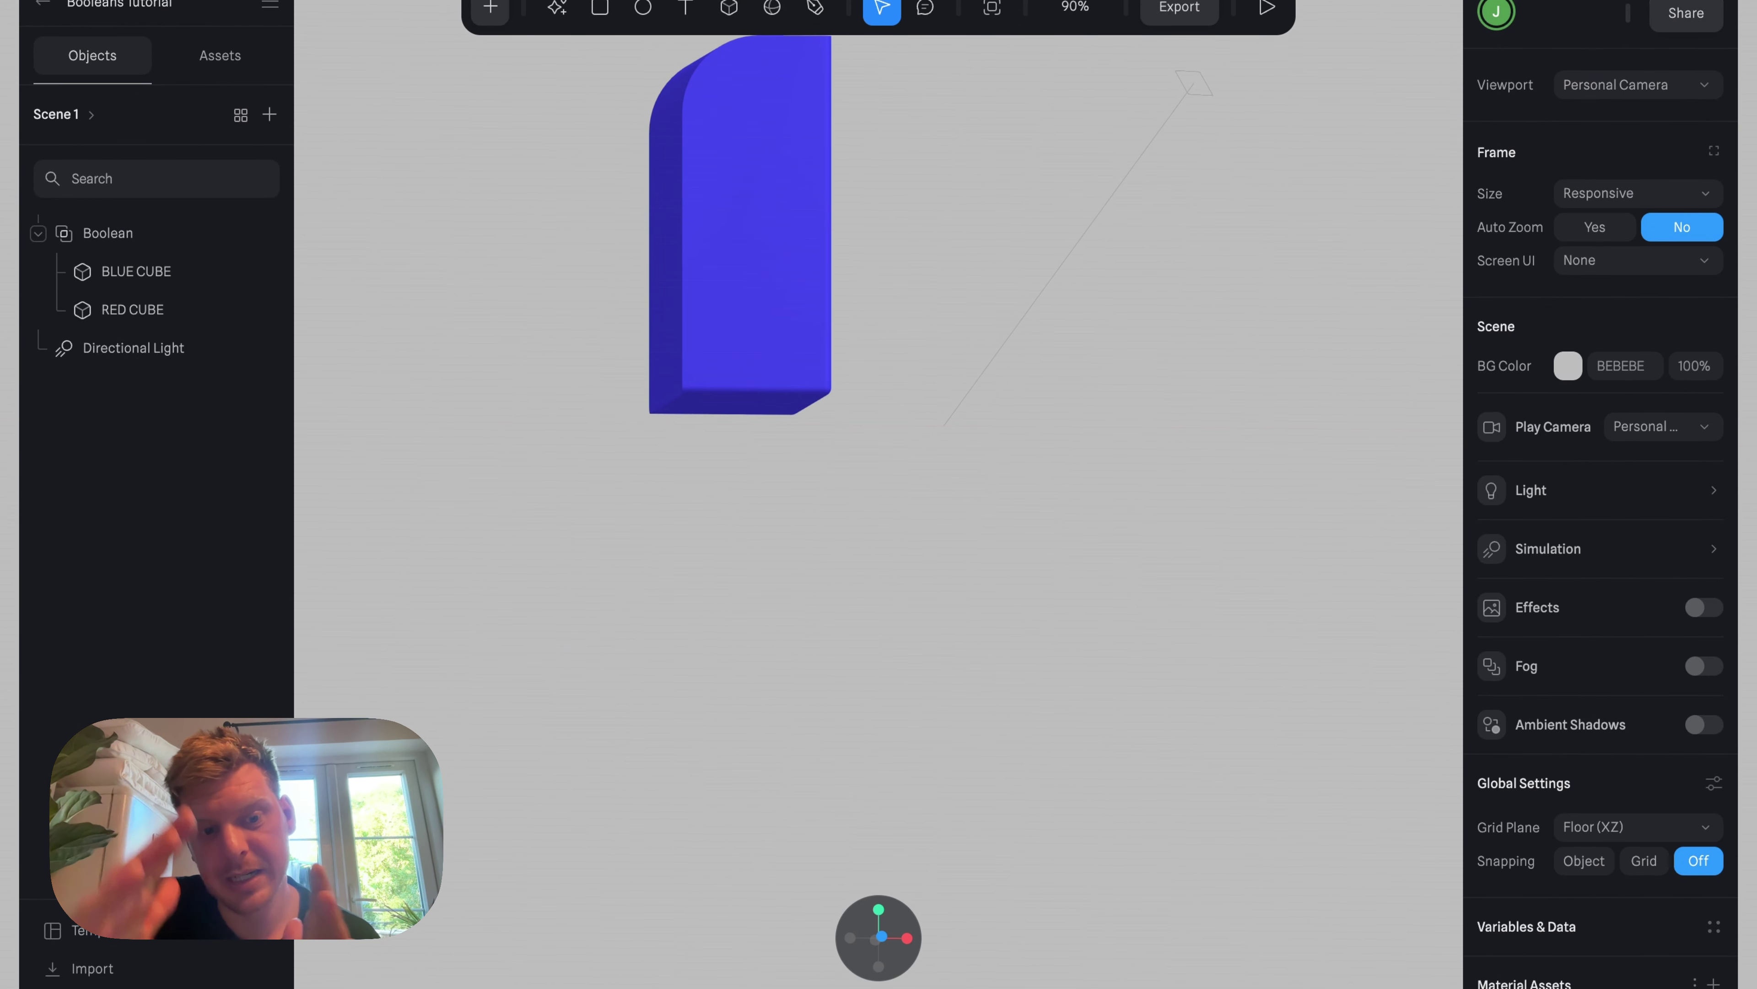
scroll(975, 713, "up", 2)
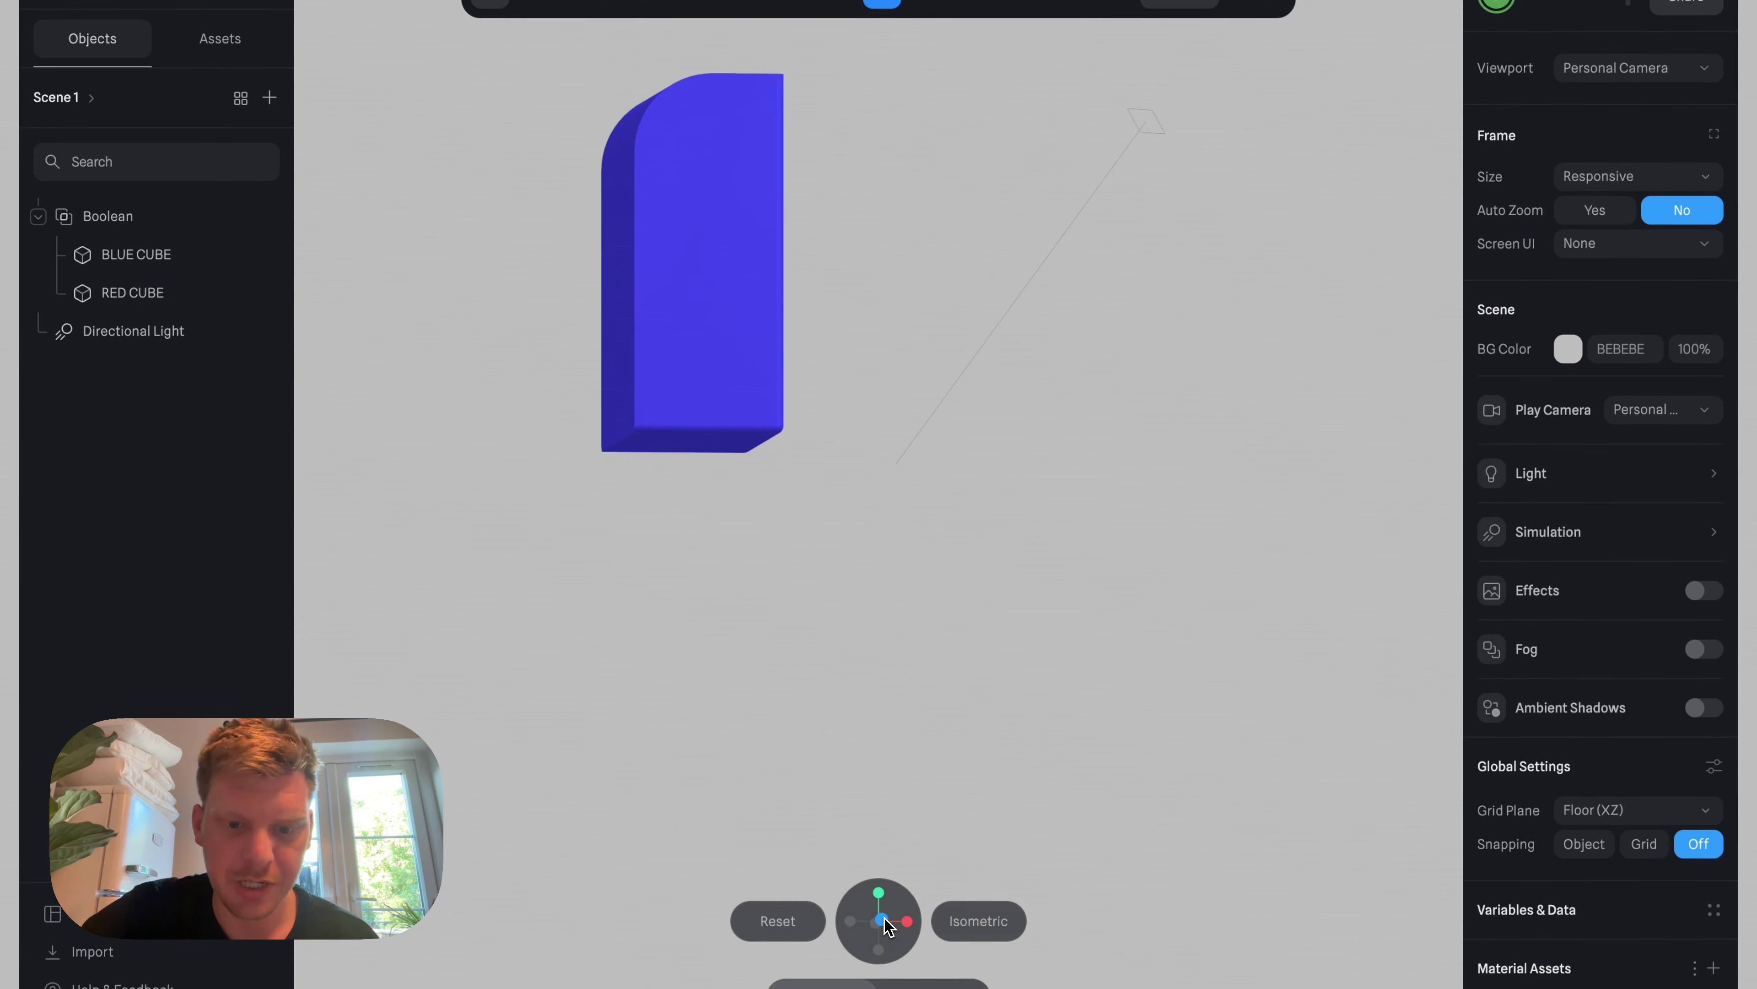
Delete the Boolean group with both cubes from the scene.
left_click(882, 937)
scroll(912, 744, "up", 2)
left_click(663, 309)
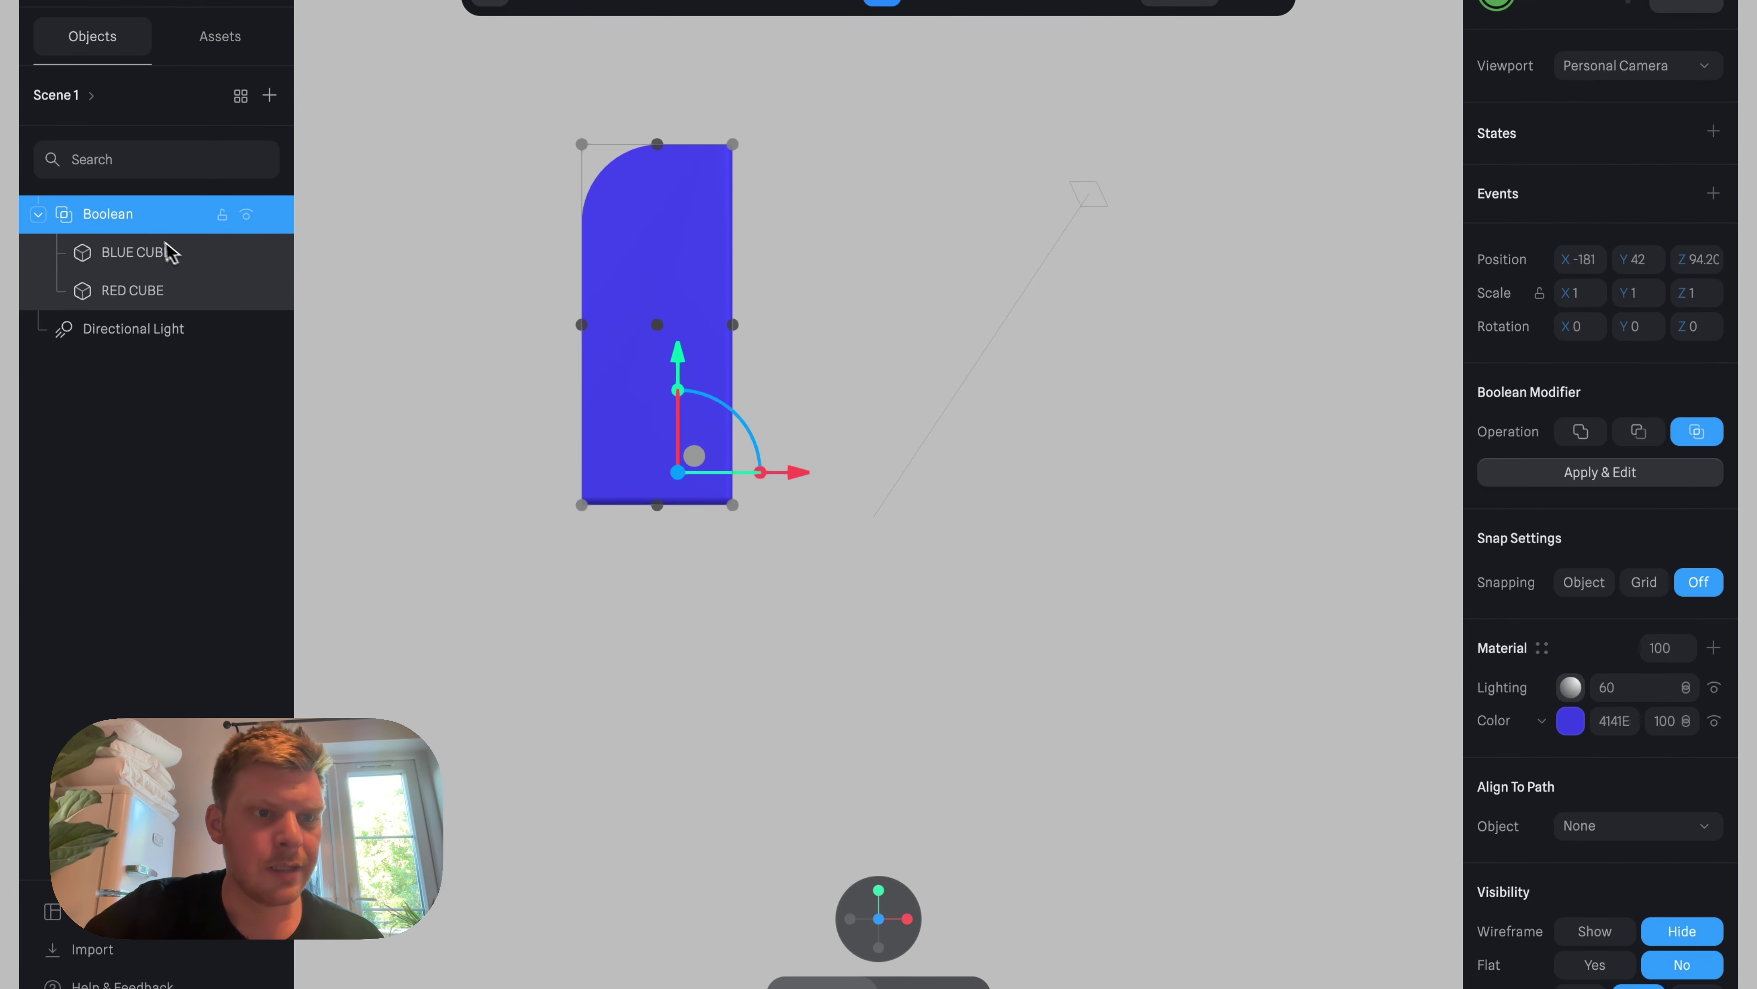
scroll(590, 526, "right", 1)
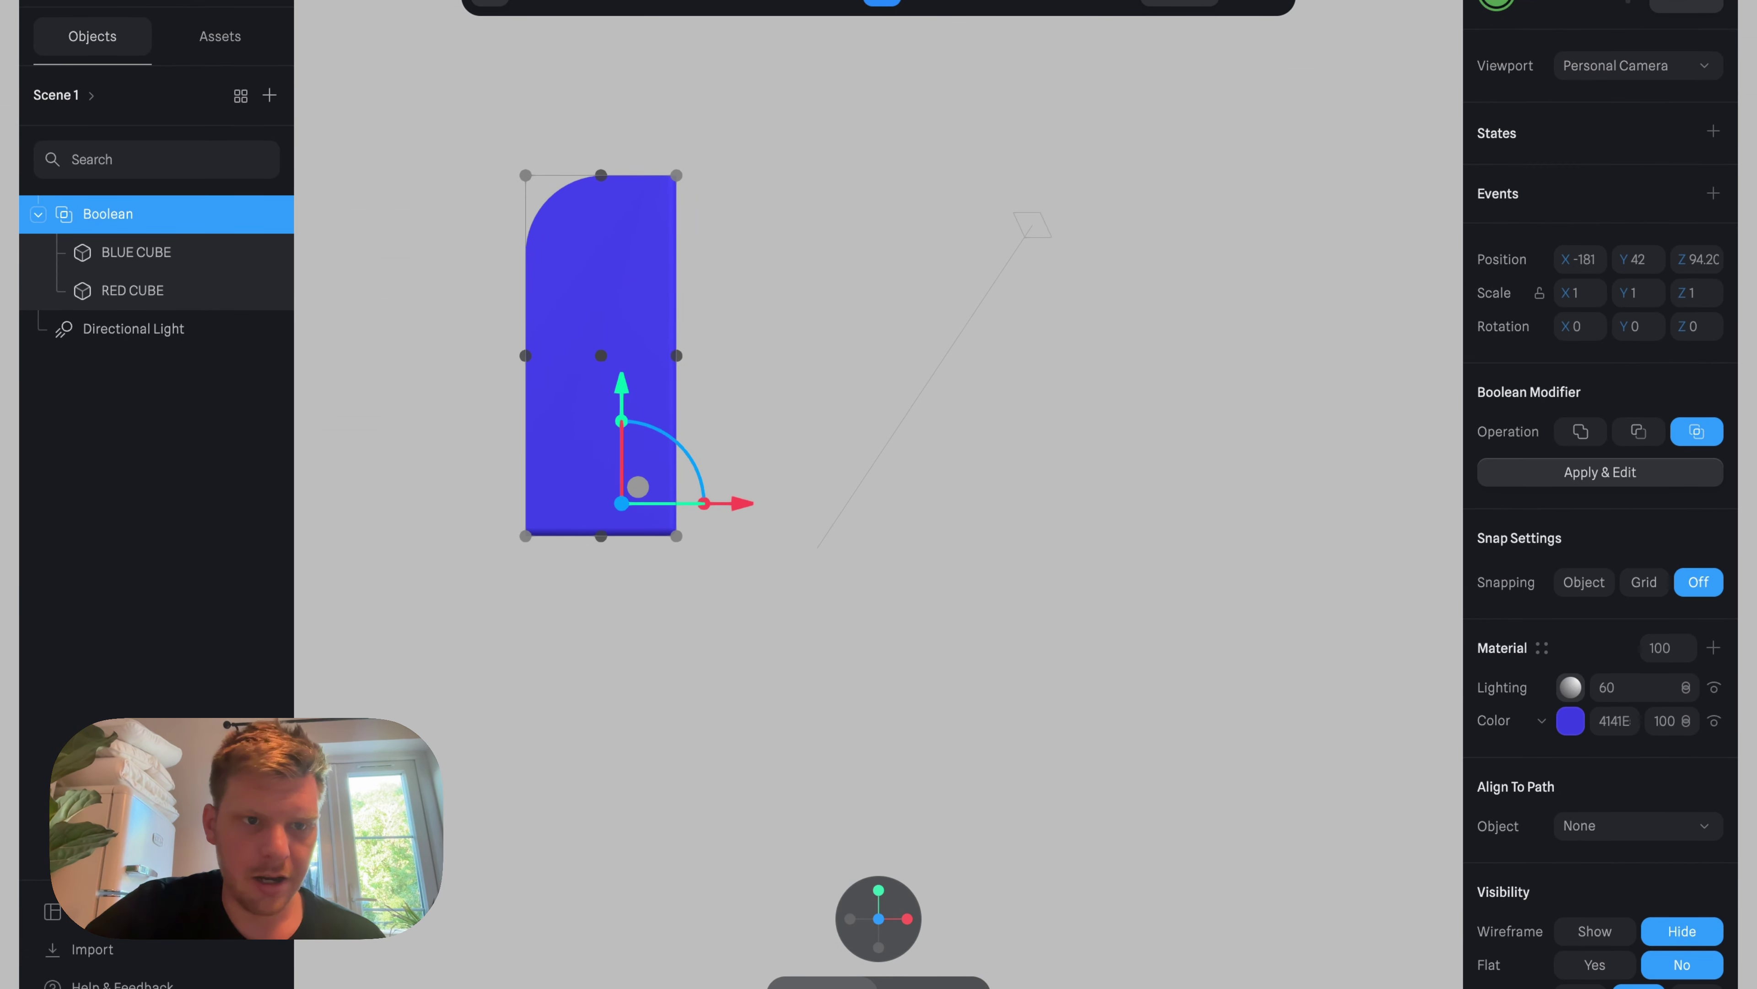
key("Delete")
Add a cylinder to the empty scene, about 240 wide, 549 tall and 240 deep.
left_click(492, 52)
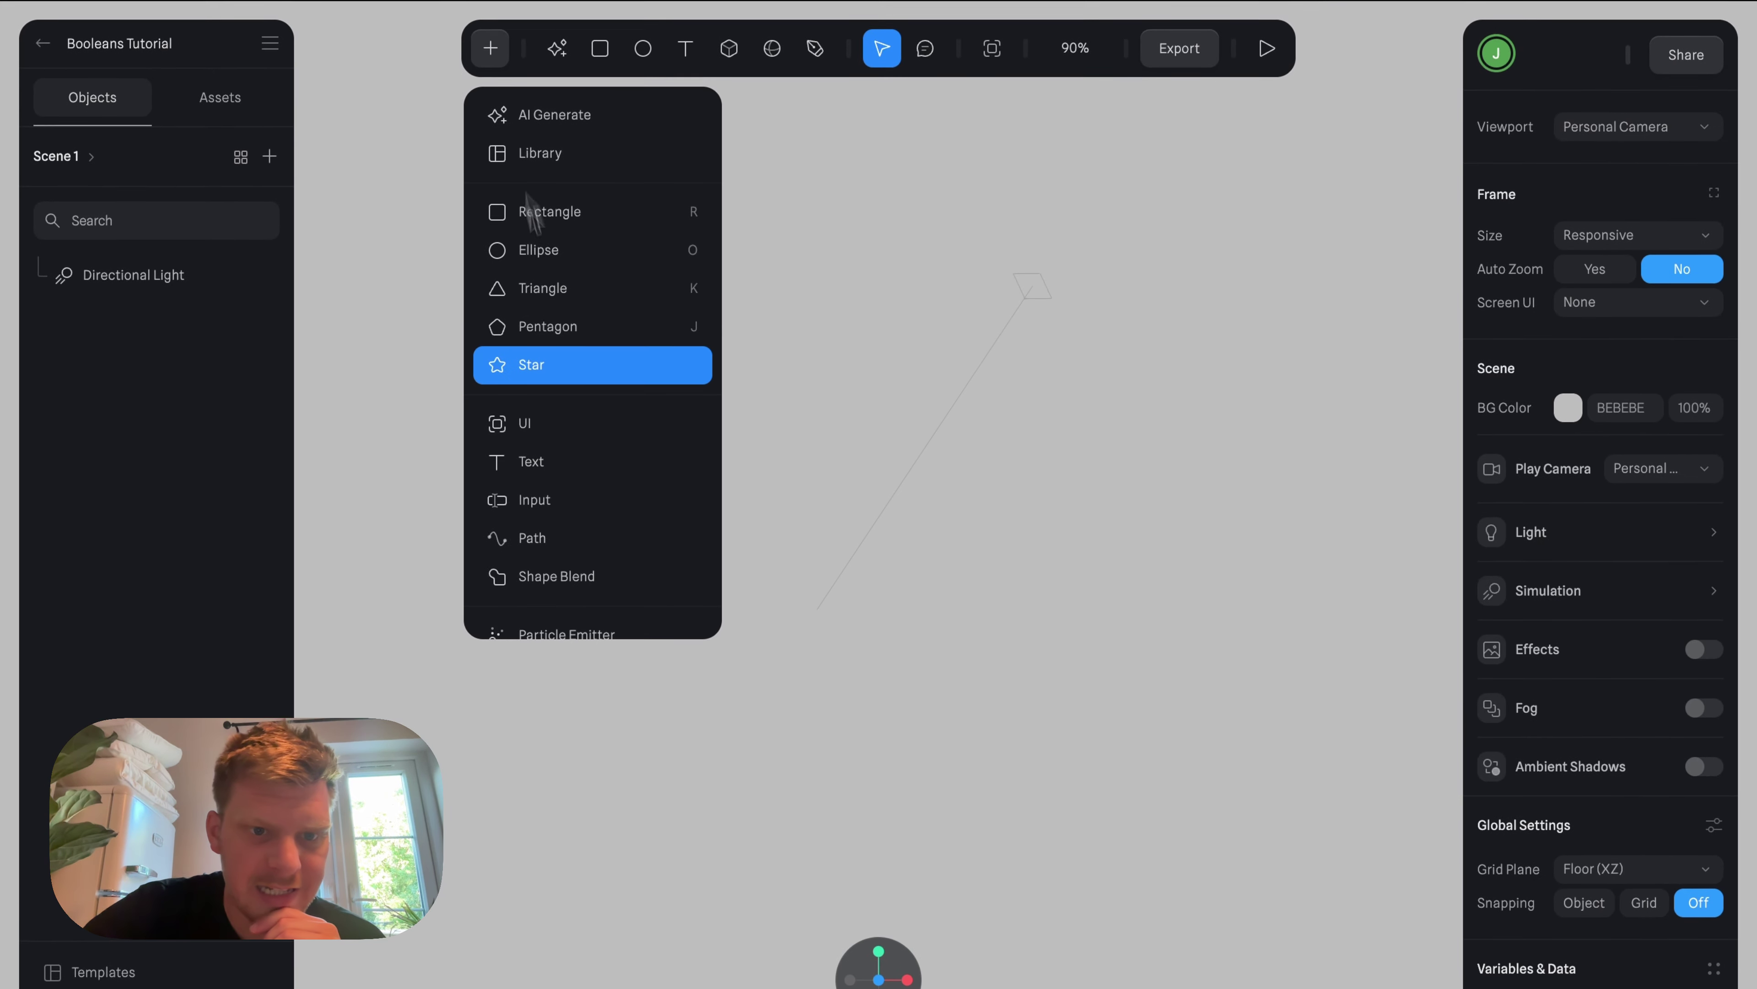
scroll(563, 346, "down", 2)
scroll(574, 357, "down", 3)
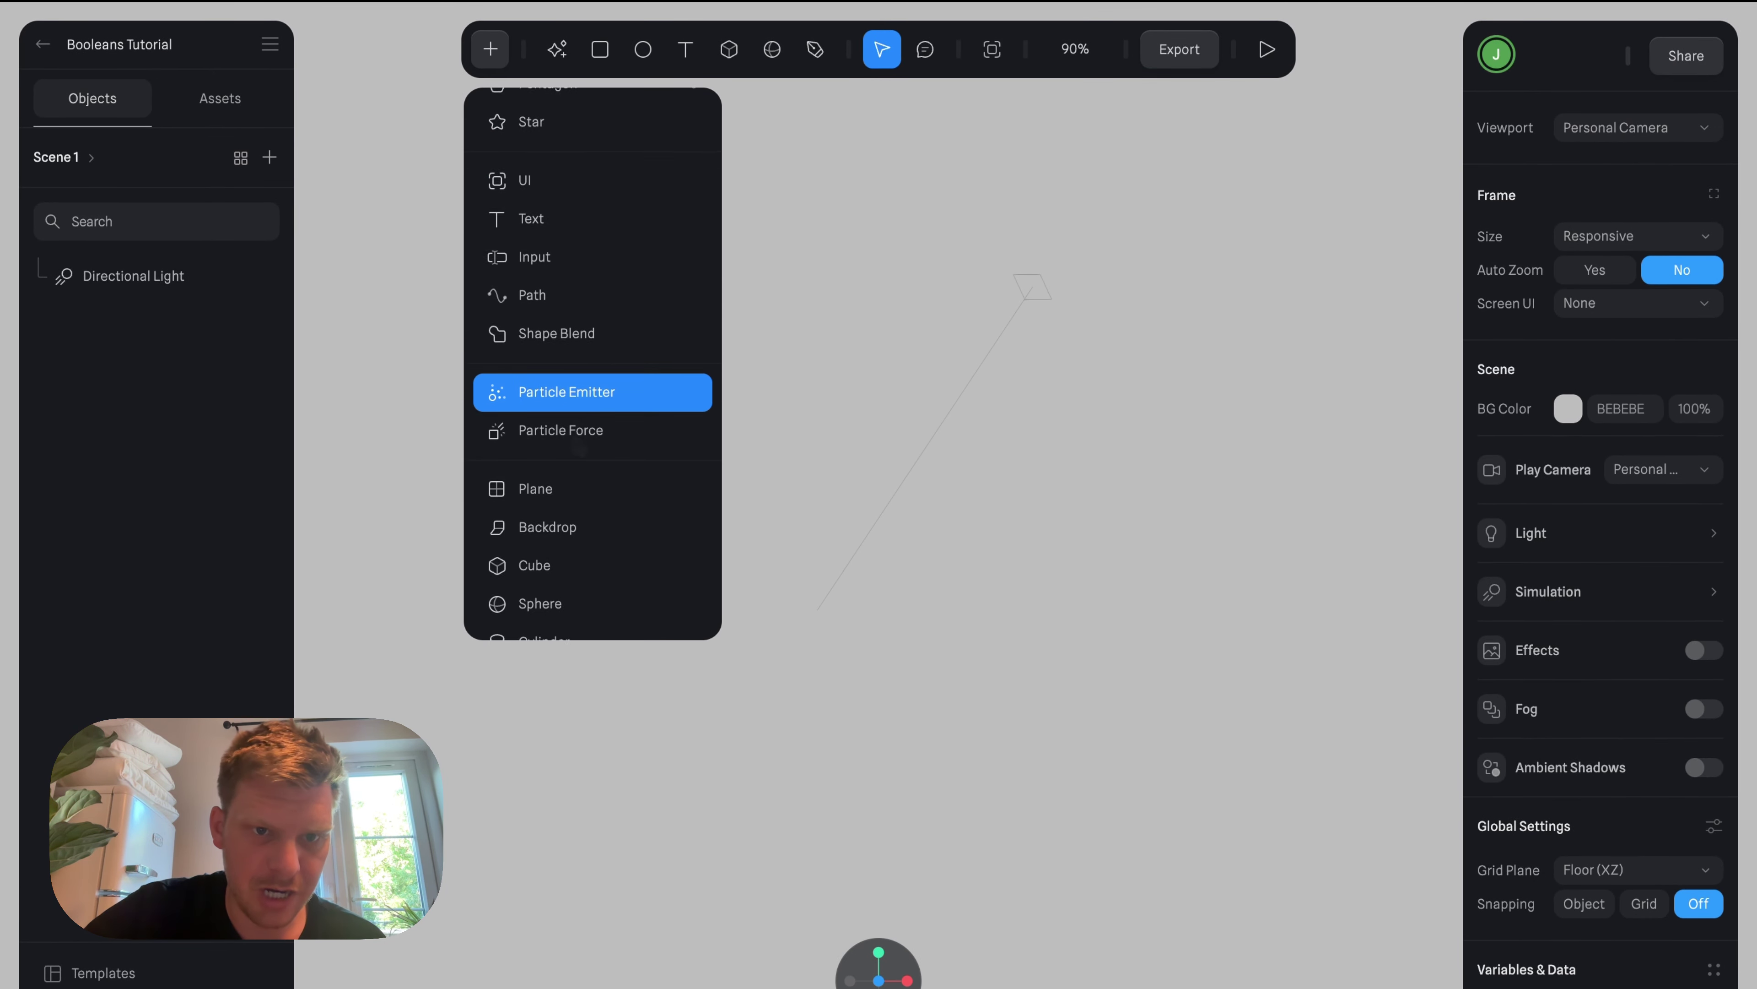
scroll(602, 415, "down", 3)
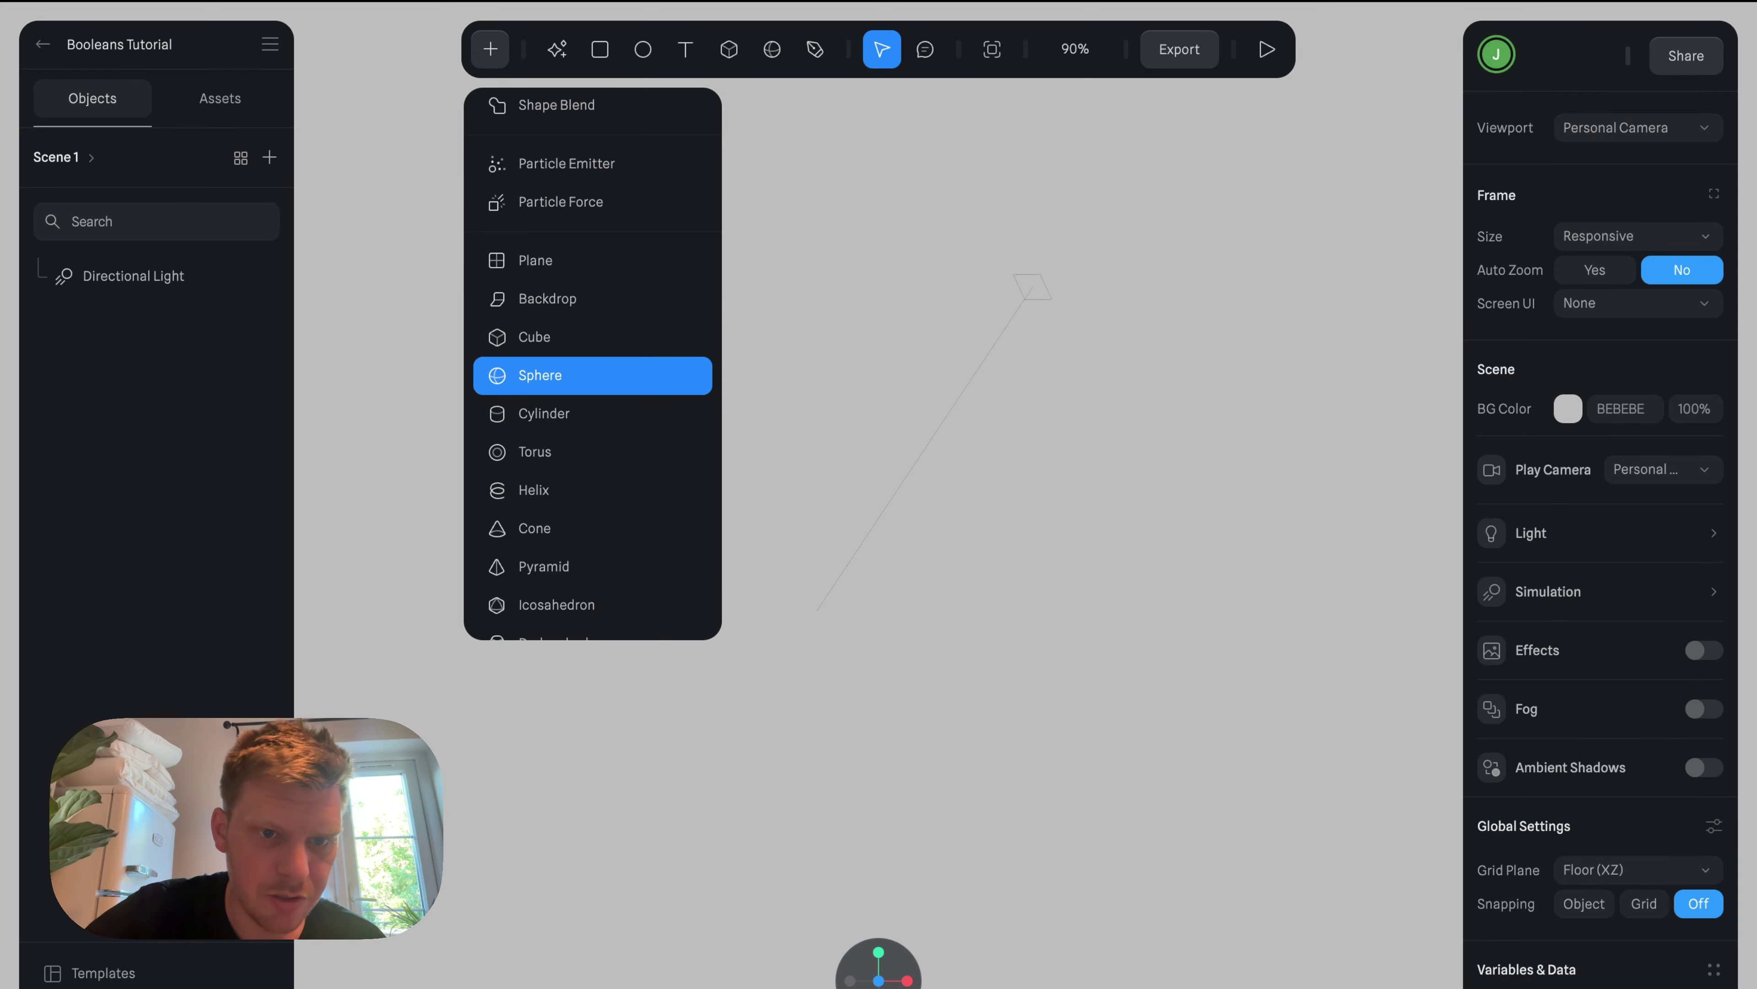
left_click(599, 367)
mouse_move(644, 269)
left_mouse_down()
mouse_move(863, 828)
mouse_move(903, 861)
left_mouse_up()
left_click(1038, 873)
left_click(811, 465)
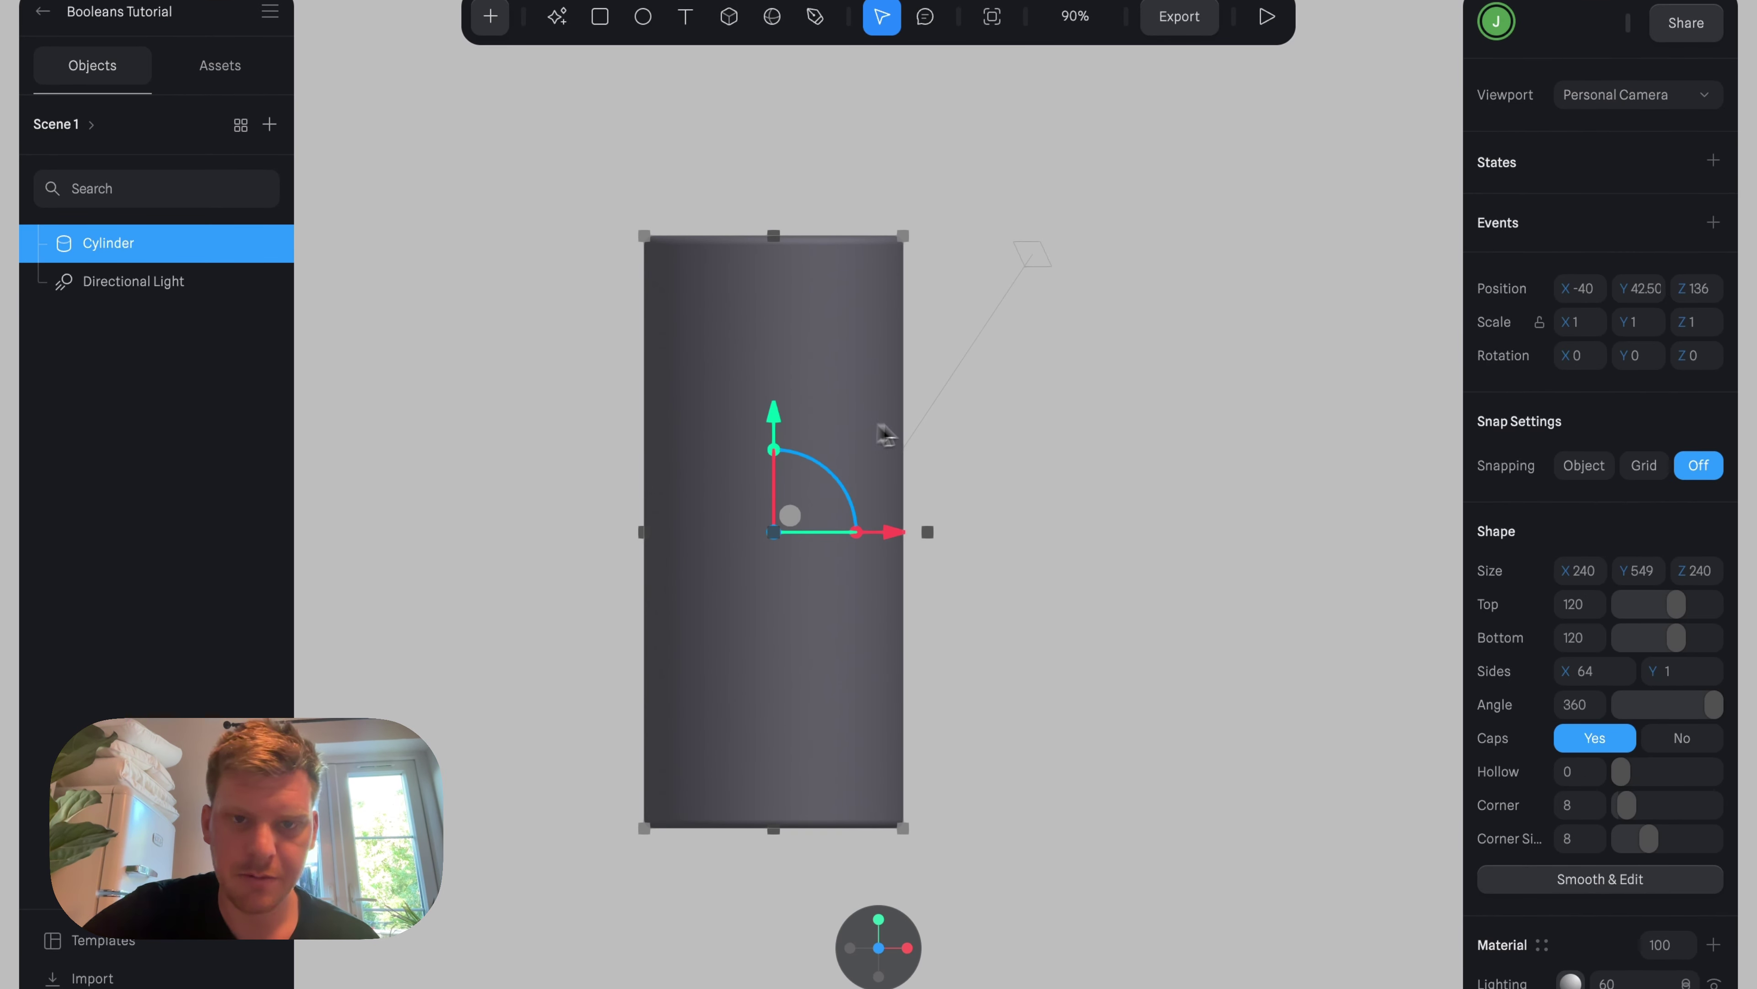
Add a helix about 238 x 498 x 238 and place it over the cylinder at about X -47, Y 72.
left_click(490, 16)
scroll(609, 478, "down", 5)
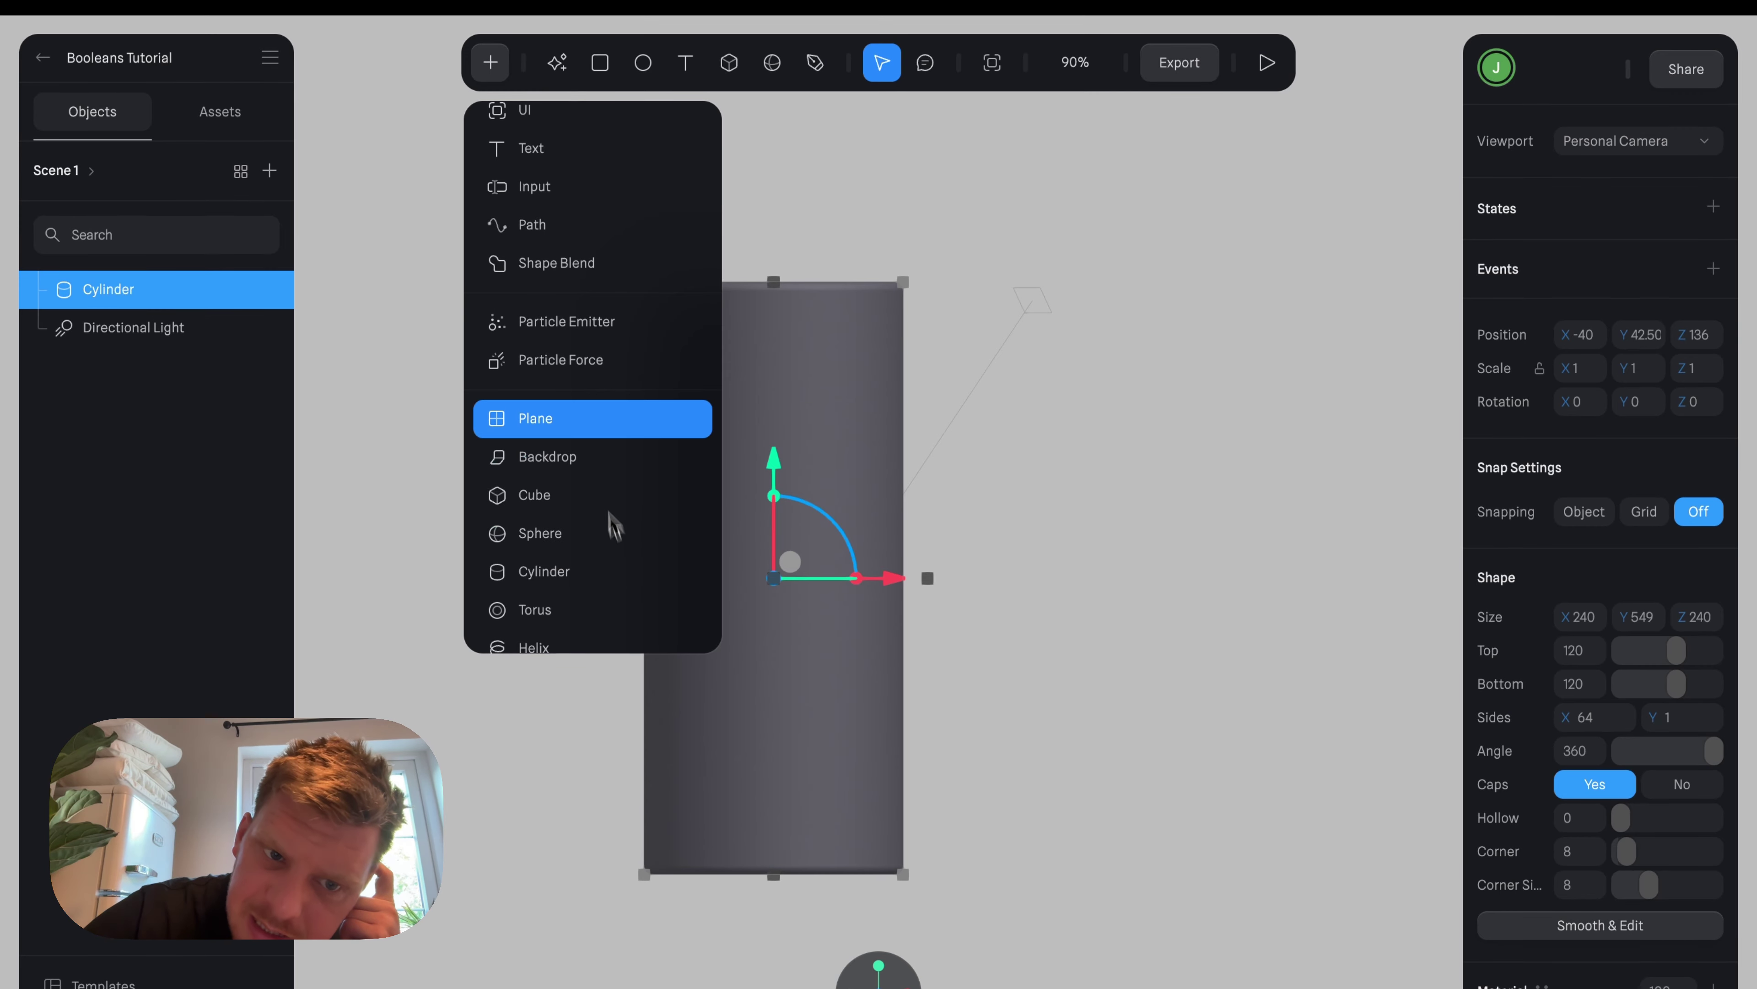
scroll(612, 526, "down", 4)
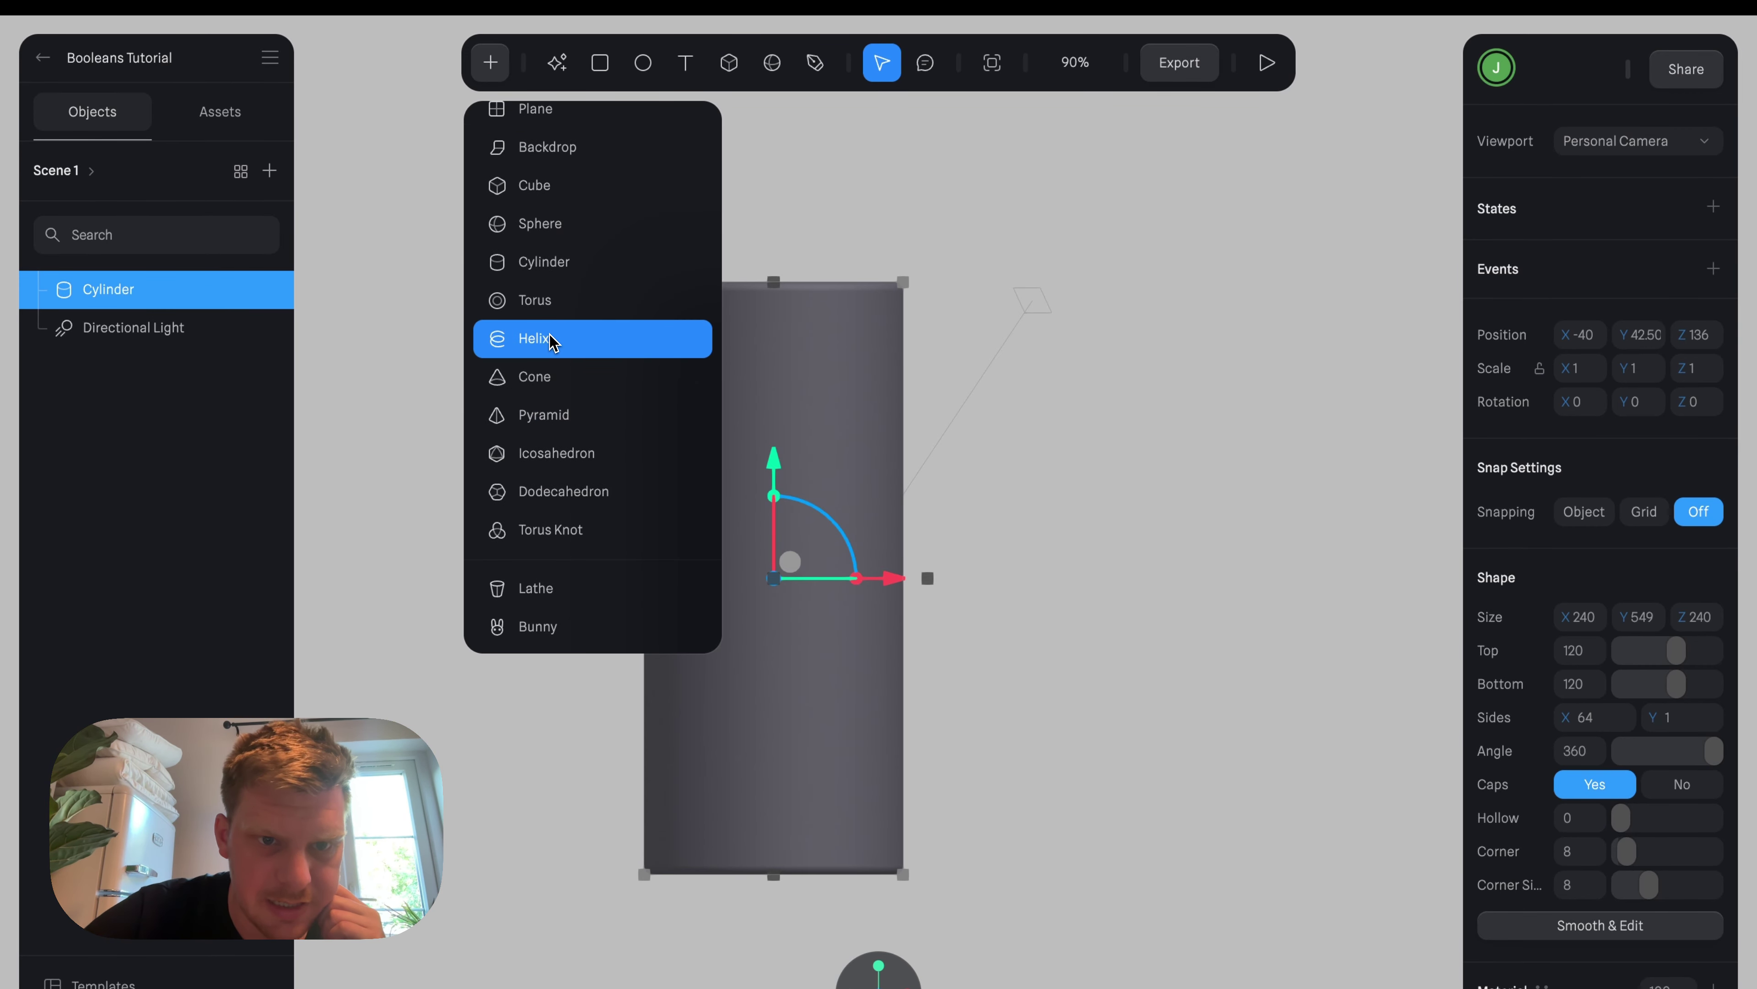
left_click(550, 338)
left_click_drag(976, 363, 1236, 899)
left_click_drag(1122, 564, 776, 473)
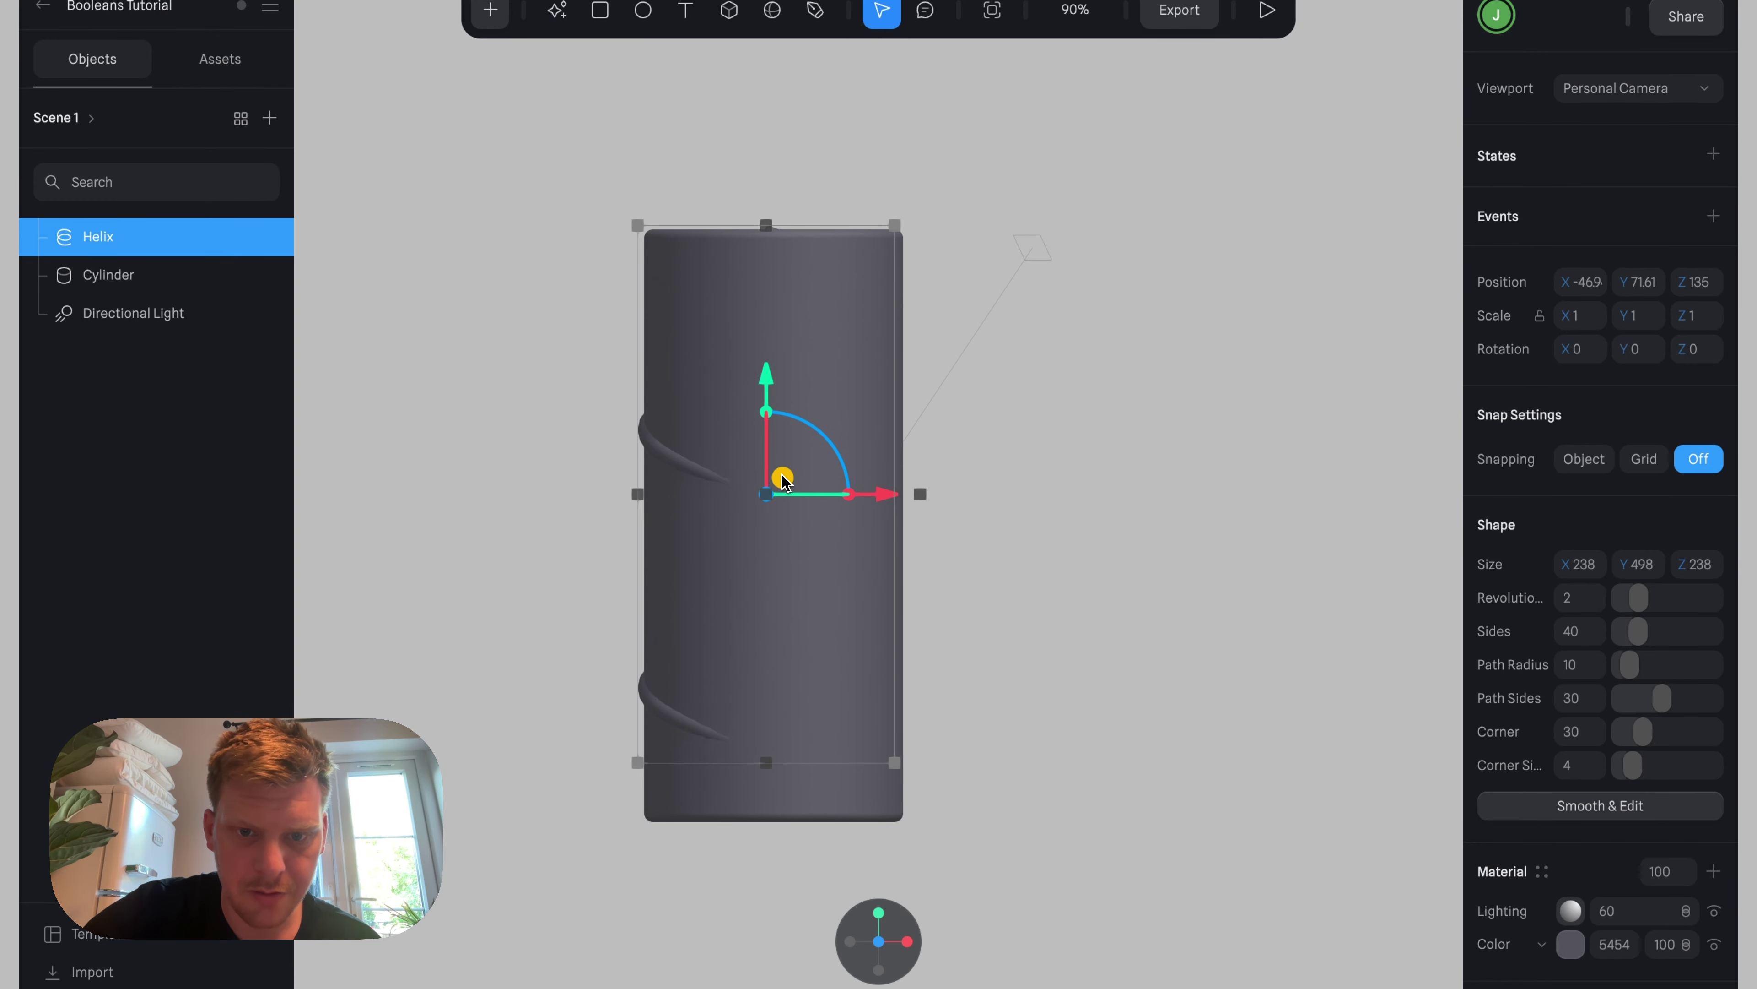
Align the helix and the cylinder to each other's center on the X, Y and Z axes.
left_click_drag(593, 142, 879, 502)
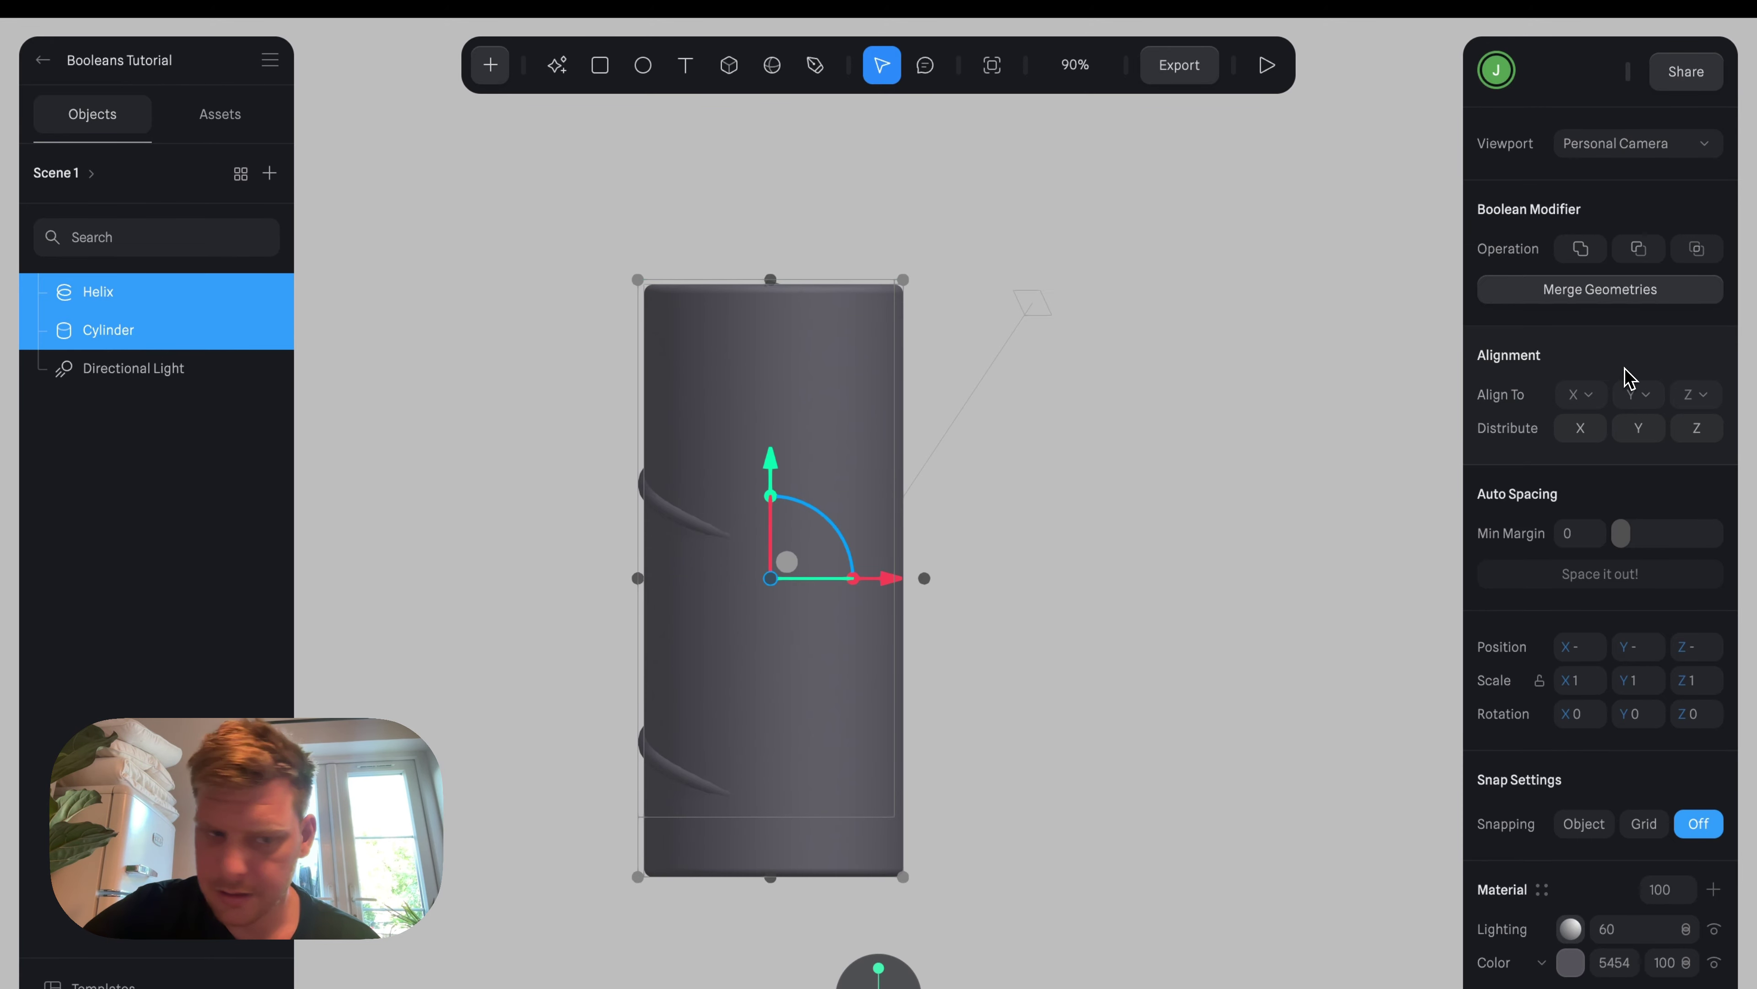
left_click(97, 292)
left_click(114, 332, "shift")
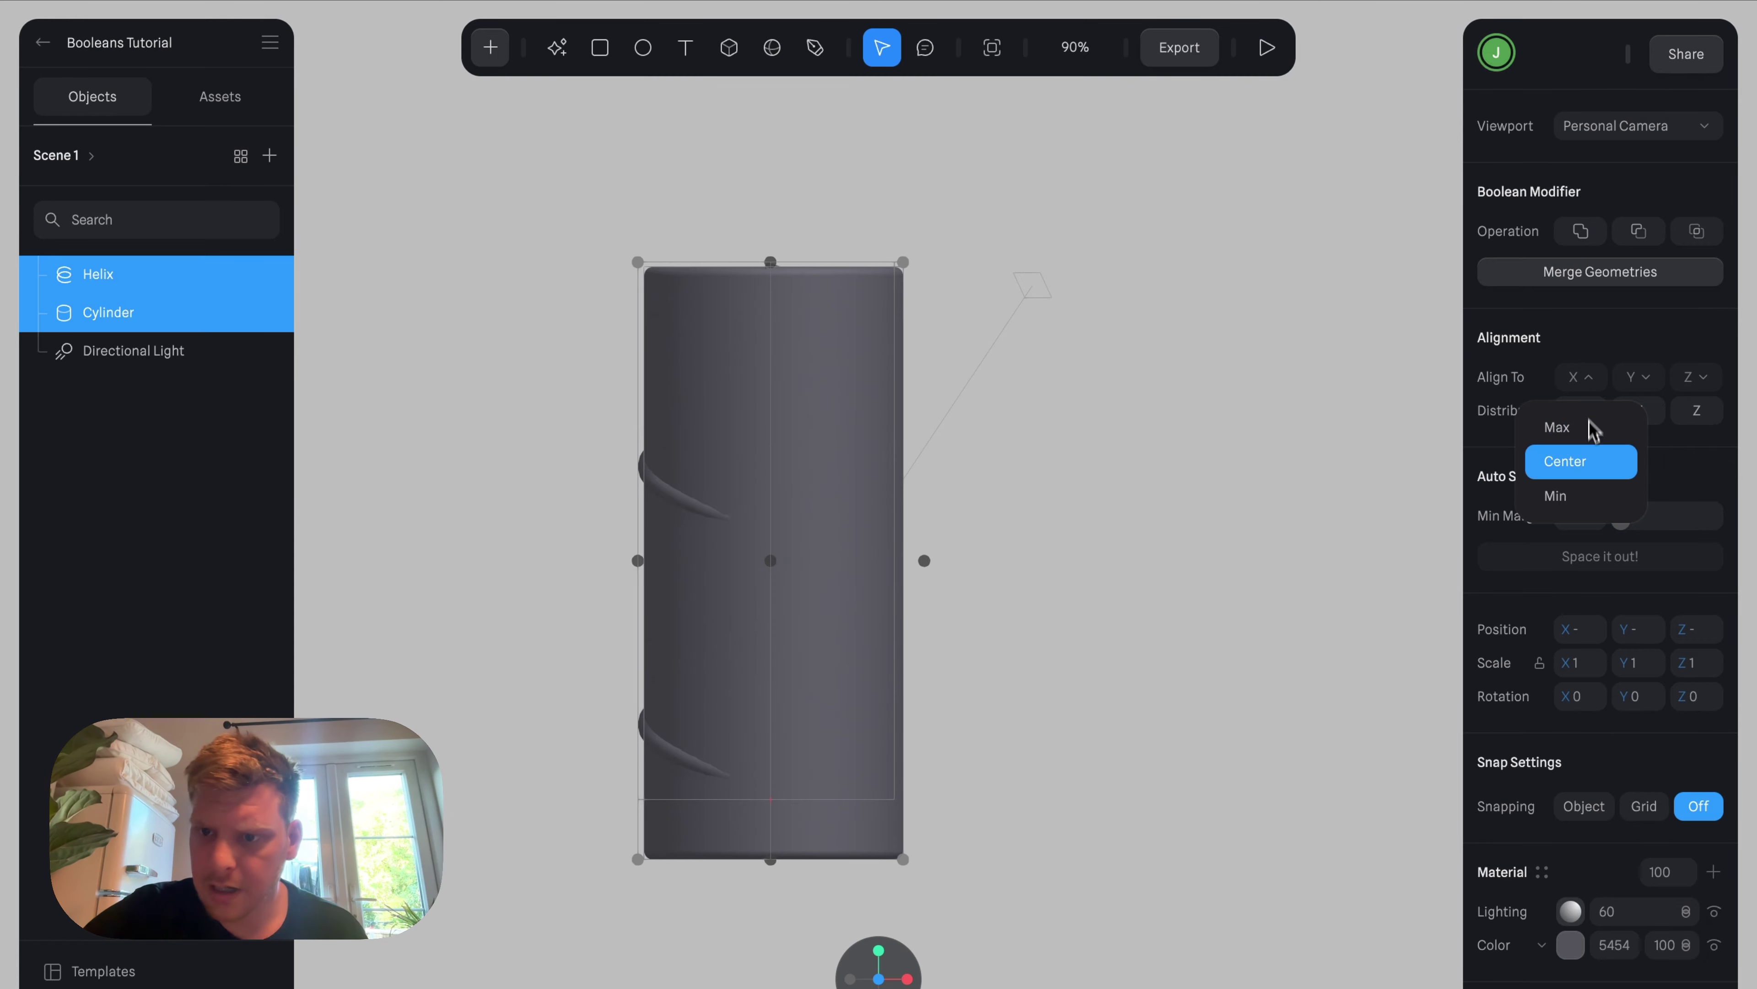
left_click(1585, 462)
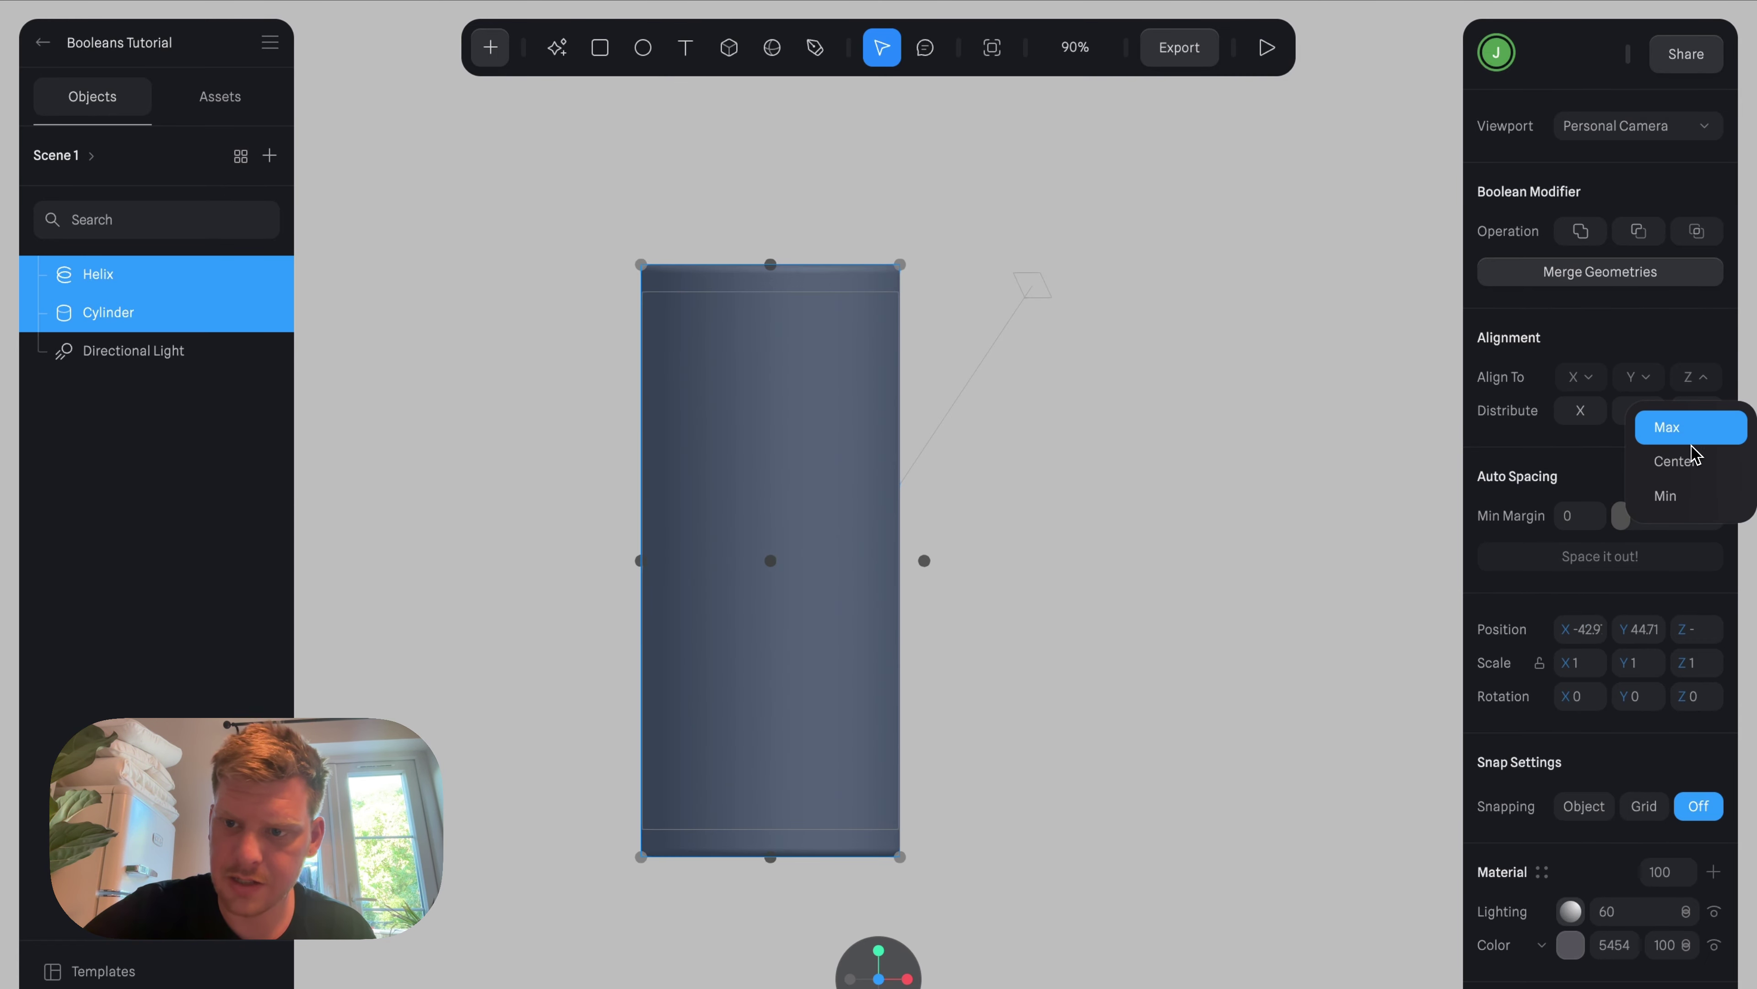
Scale the helix up uniformly so its coil protrudes slightly from the cylinder, and center-align both objects on all axes again.
left_click(123, 291)
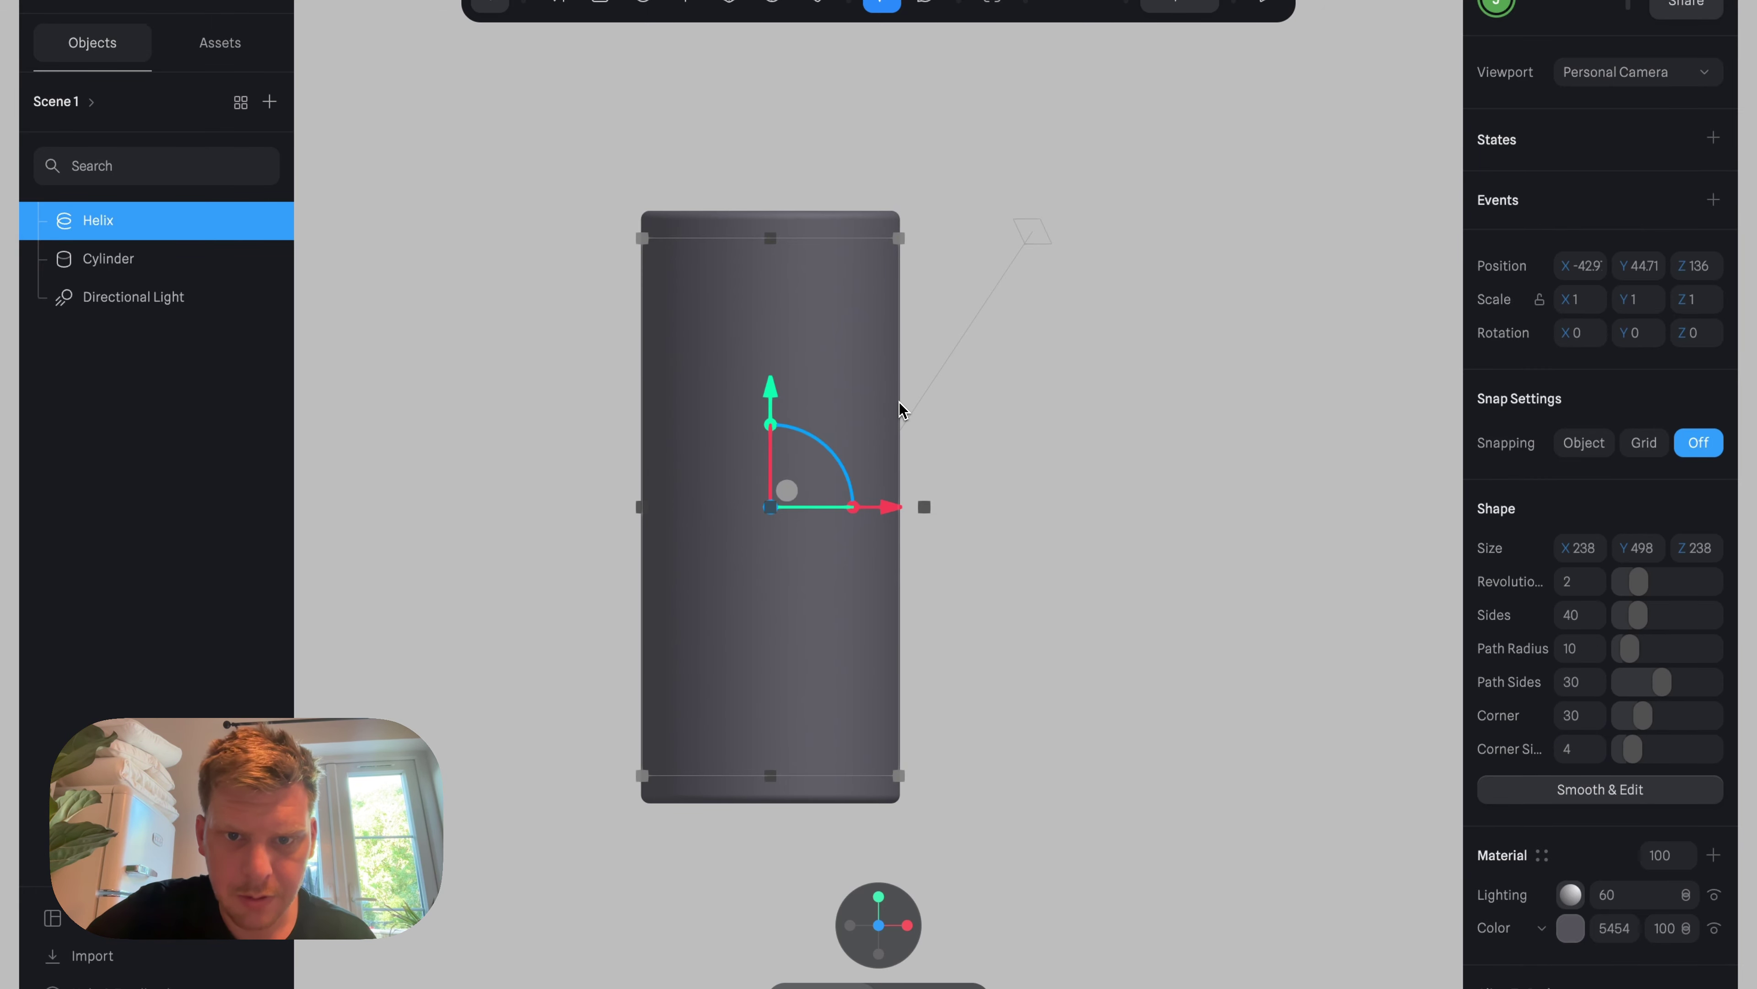
mouse_move(933, 409)
left_mouse_down()
mouse_move(965, 409)
mouse_move(919, 404)
left_mouse_up()
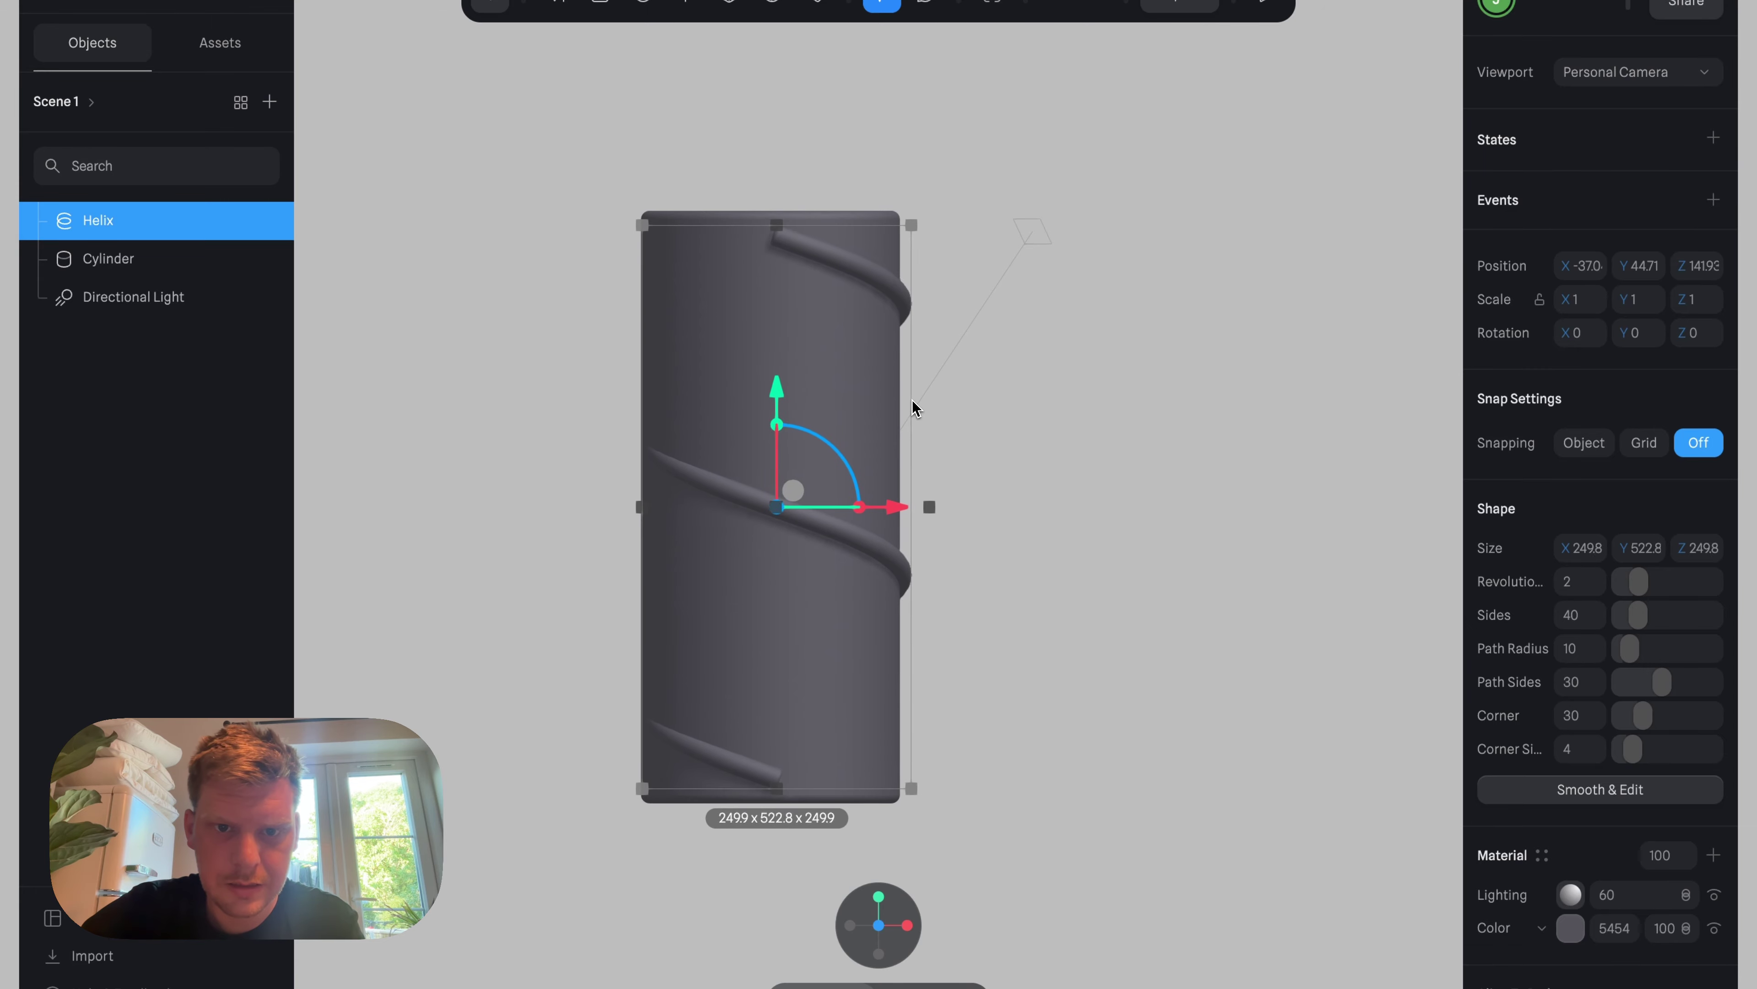
left_click_drag(666, 107, 846, 544)
left_click(1634, 384)
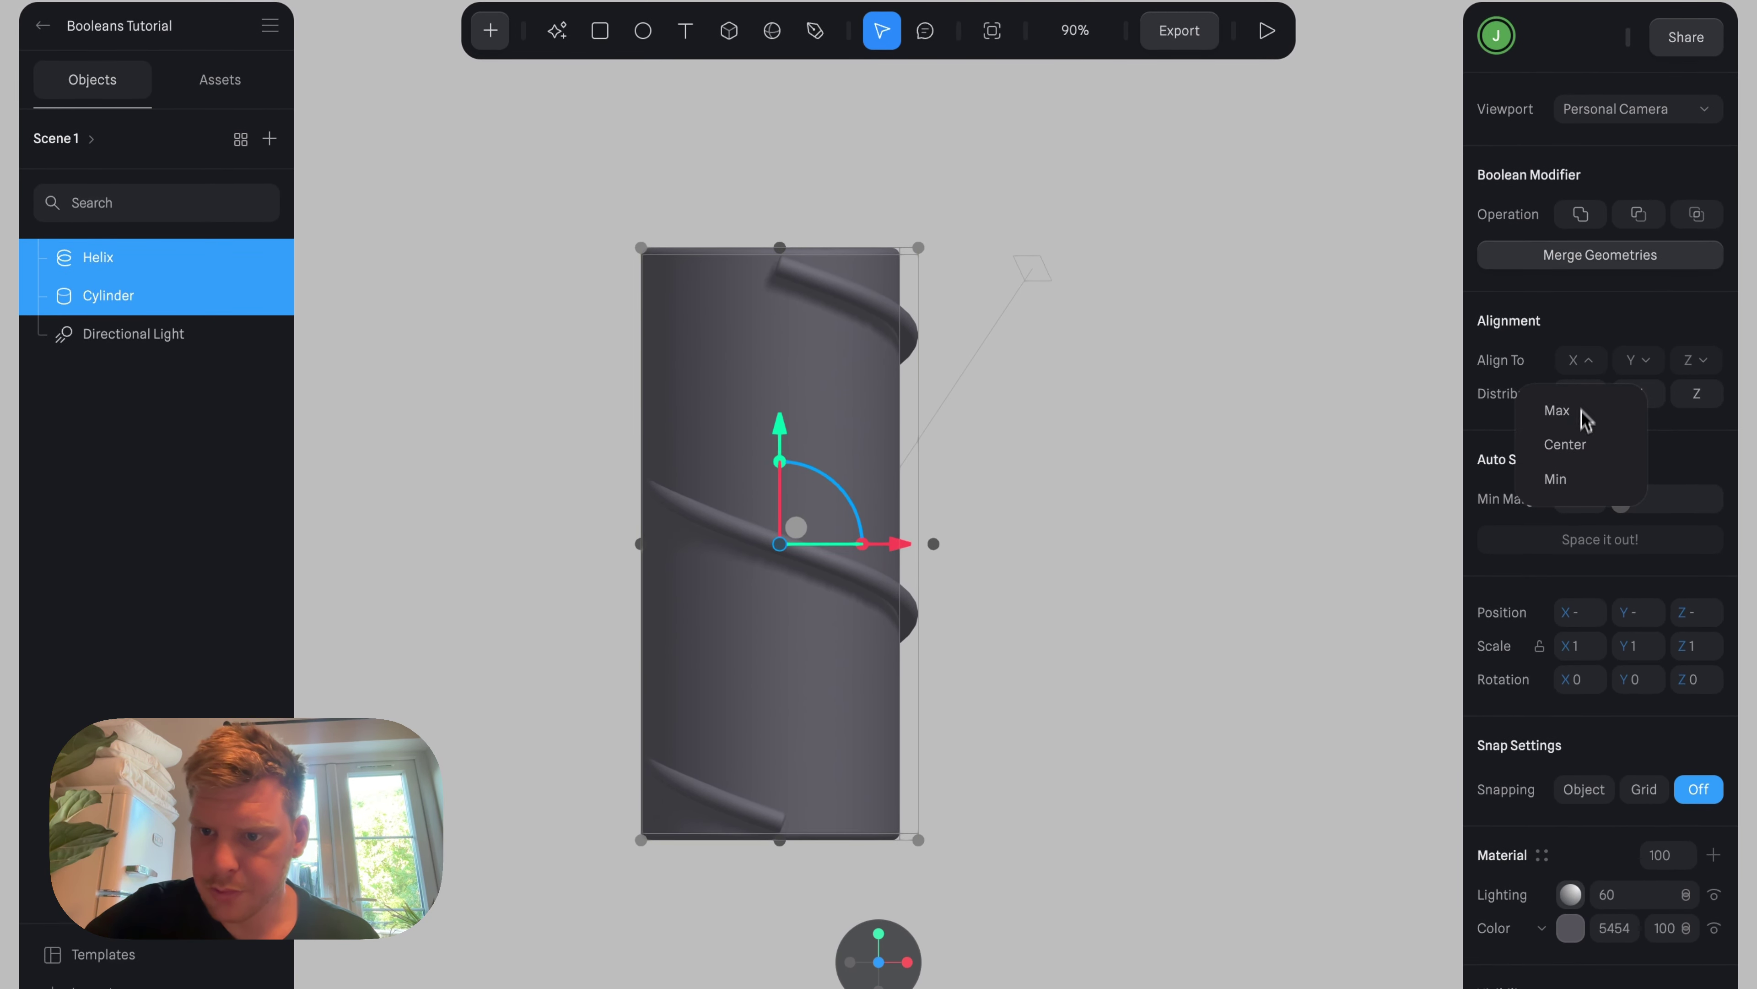
left_click(1621, 469)
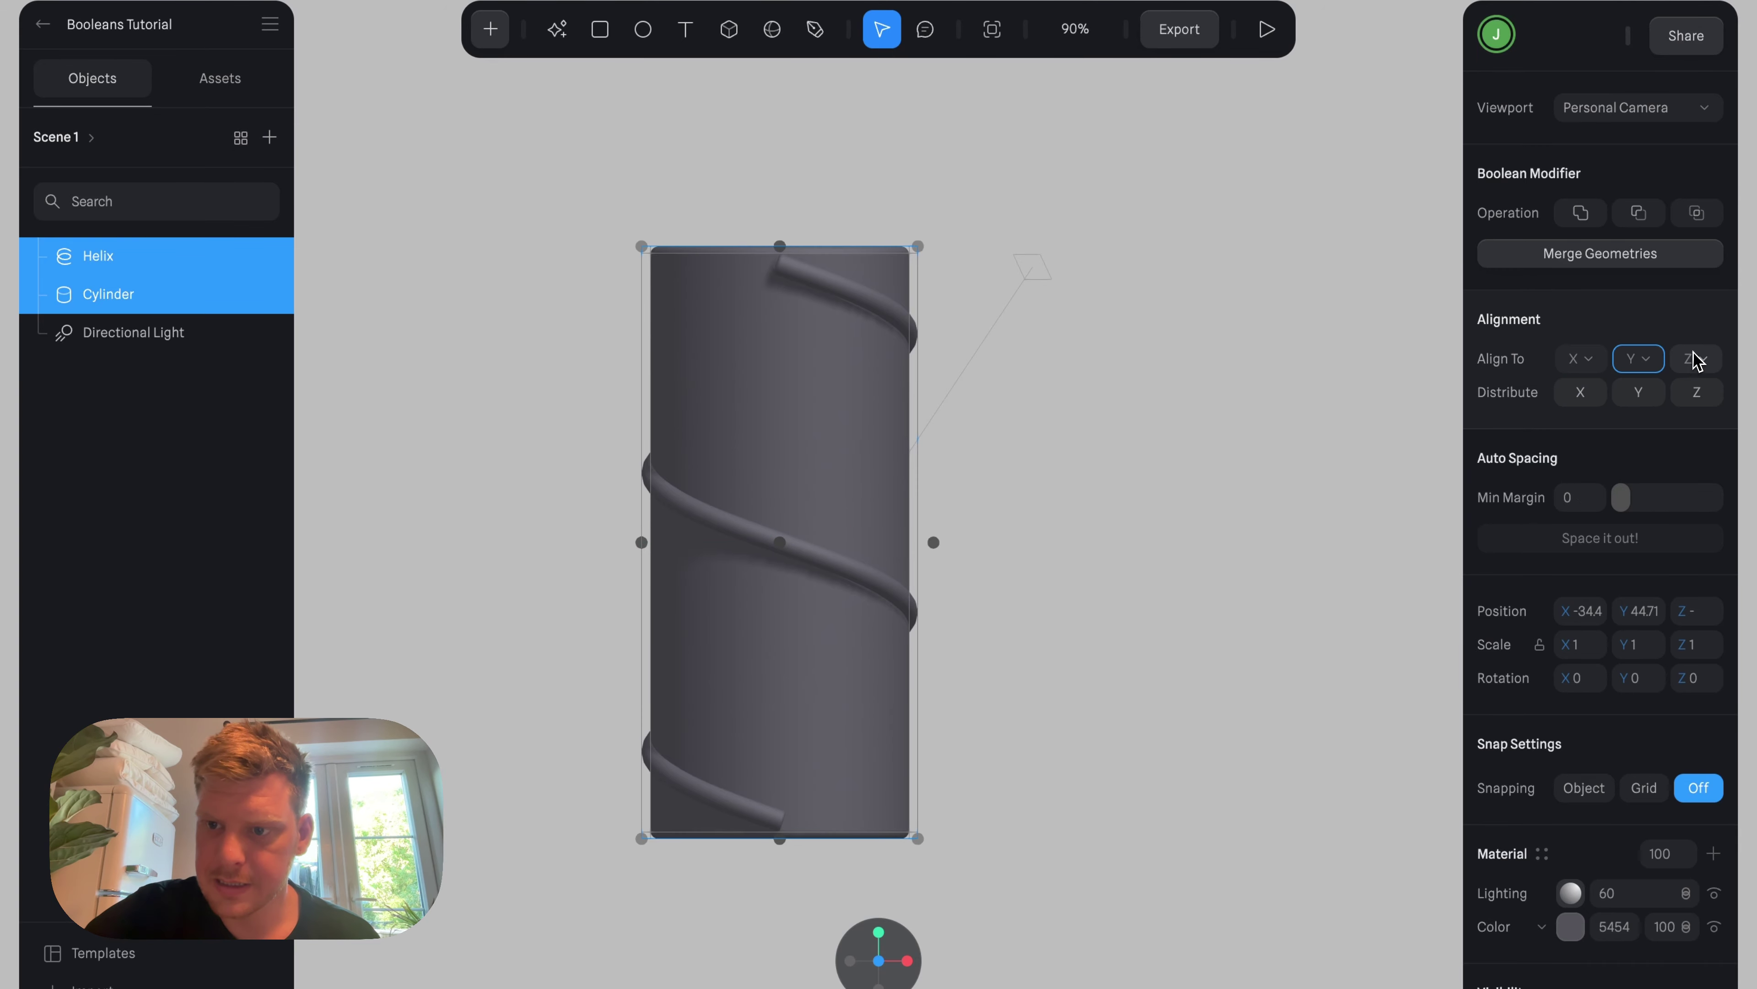
left_click(1045, 478)
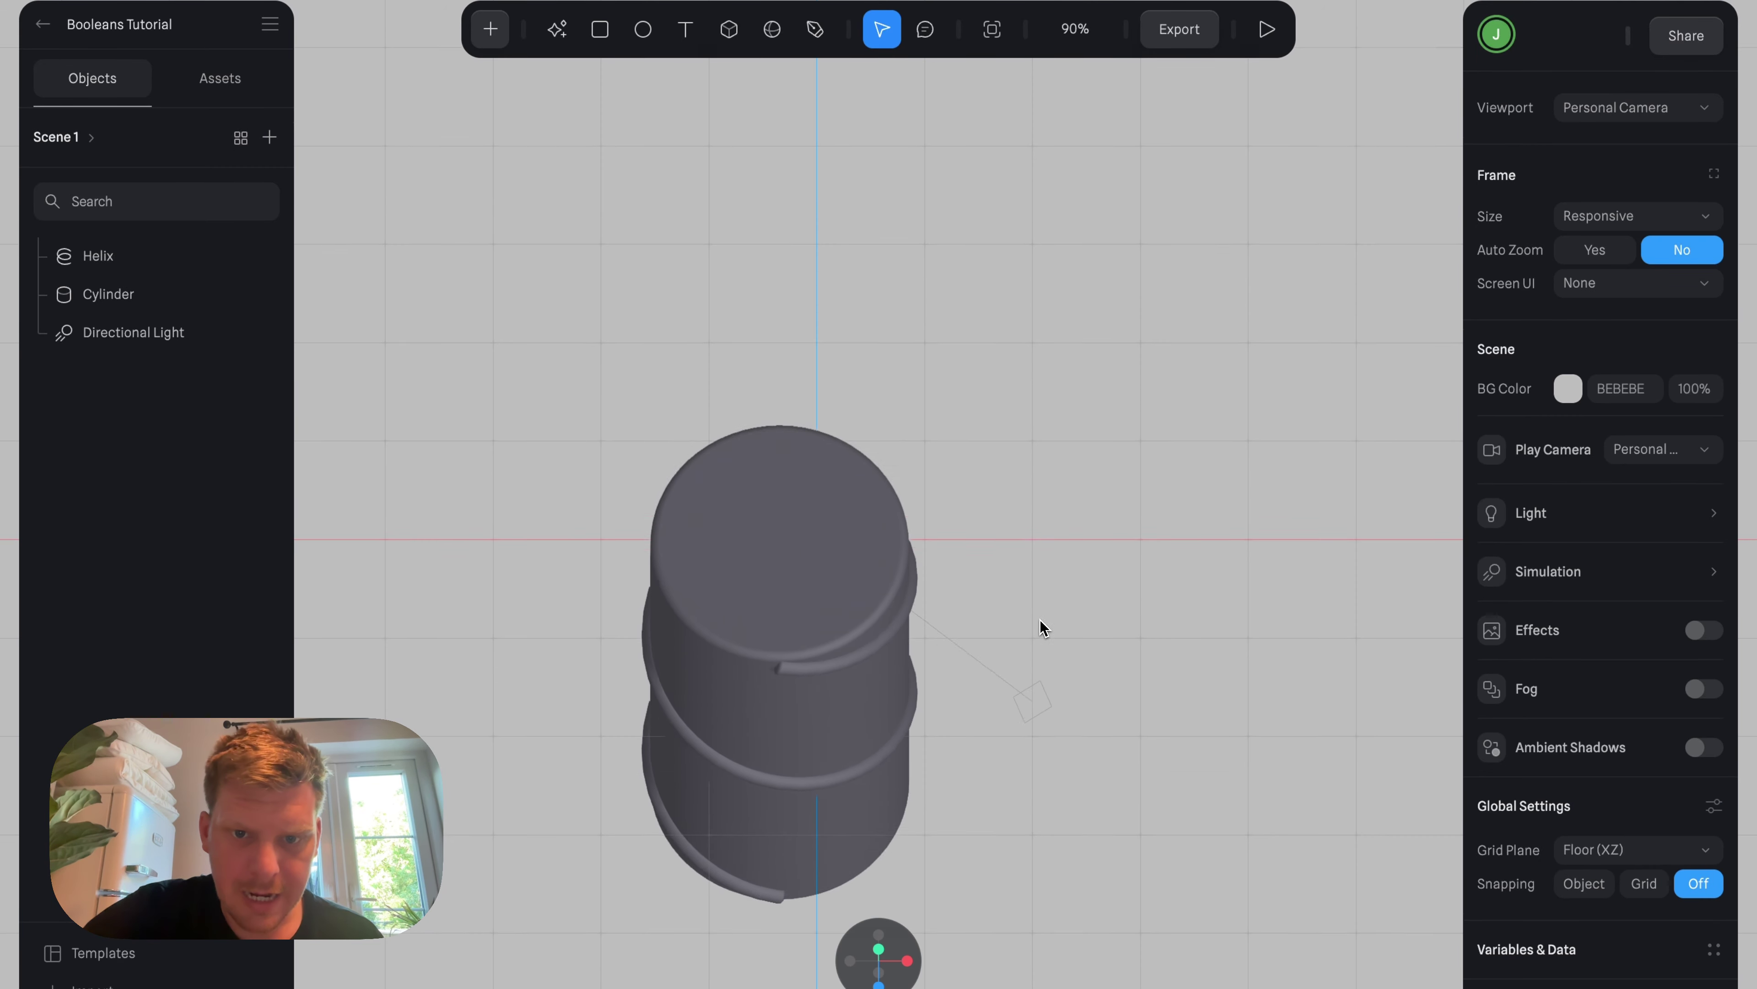
Subtract the helix from the cylinder with a Boolean subtraction and inspect the spiral groove from an angle.
left_click_drag(596, 164, 815, 329)
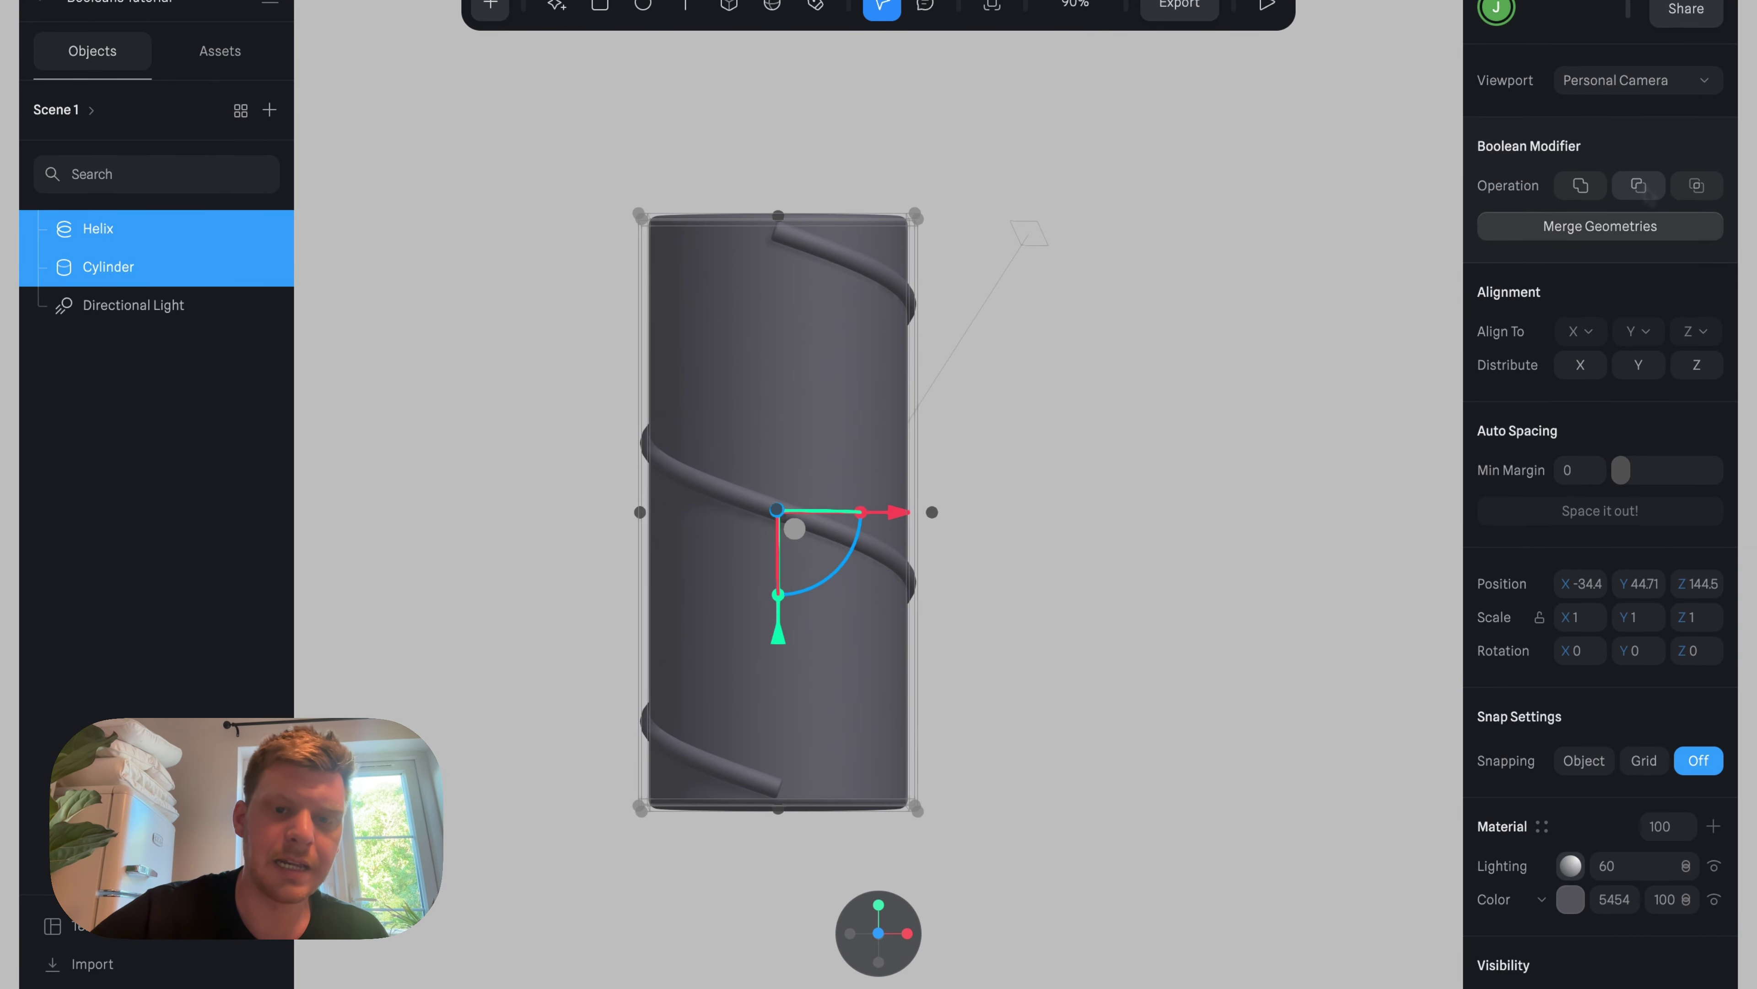
left_click(1638, 185)
left_click(1181, 441)
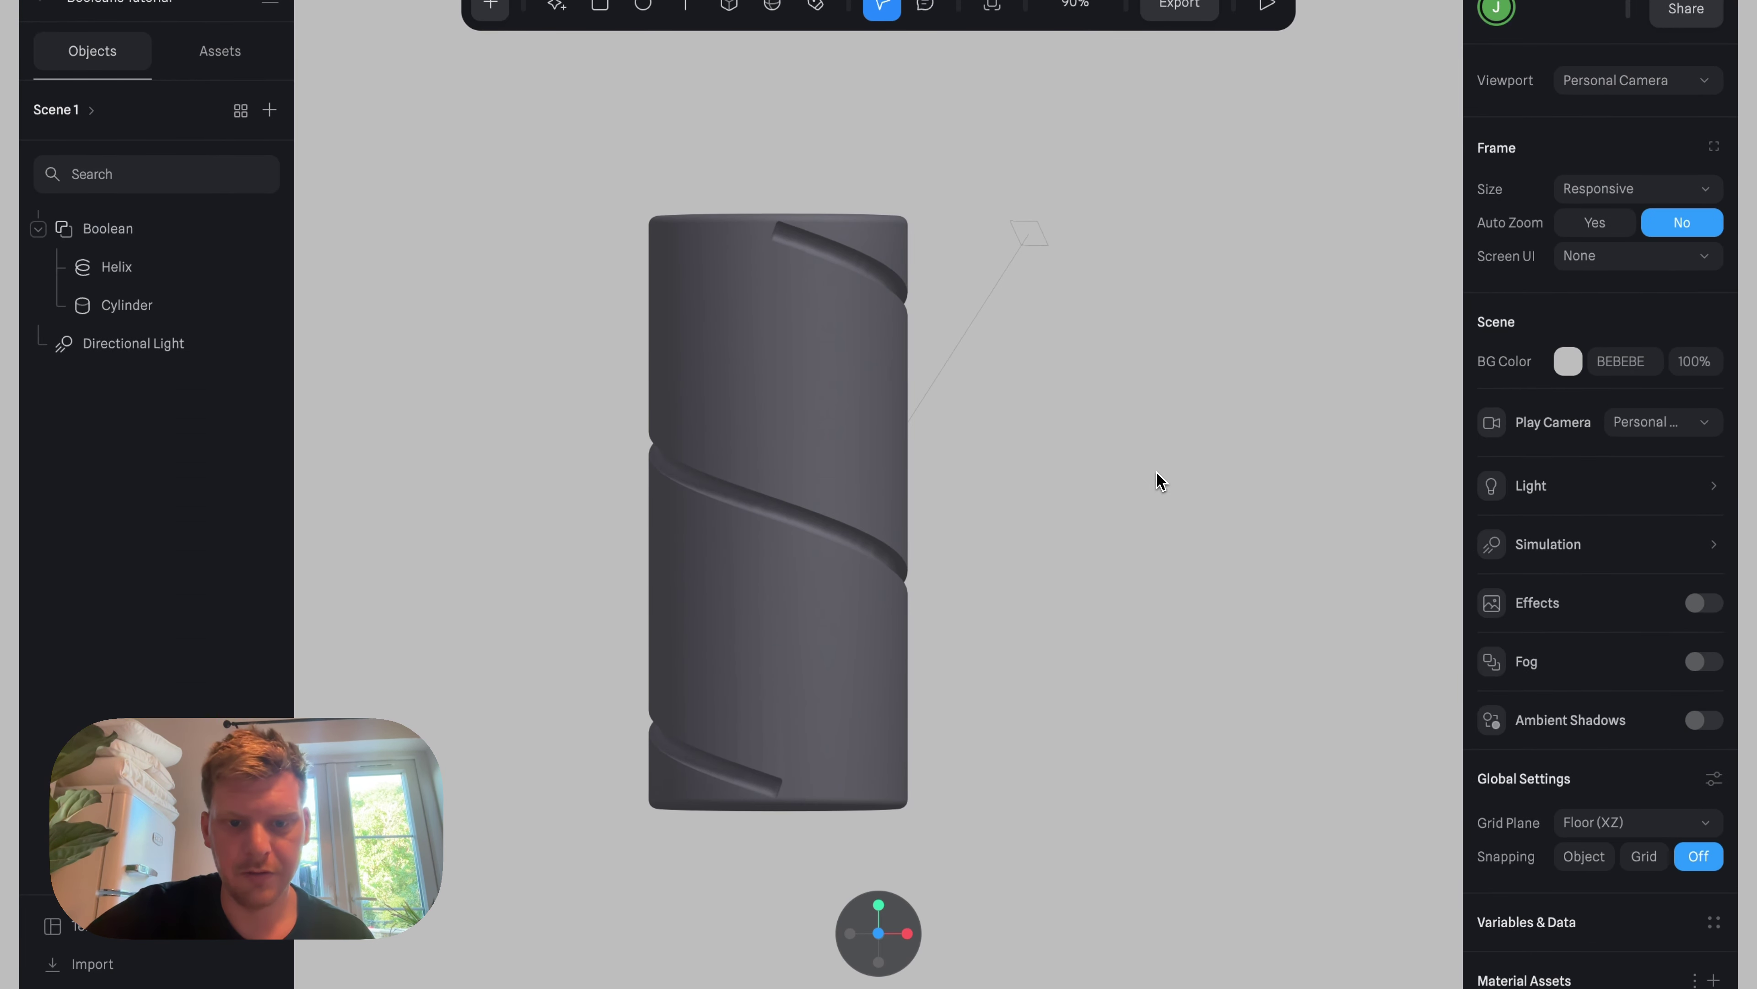
right_click_drag(1160, 480, 1214, 516)
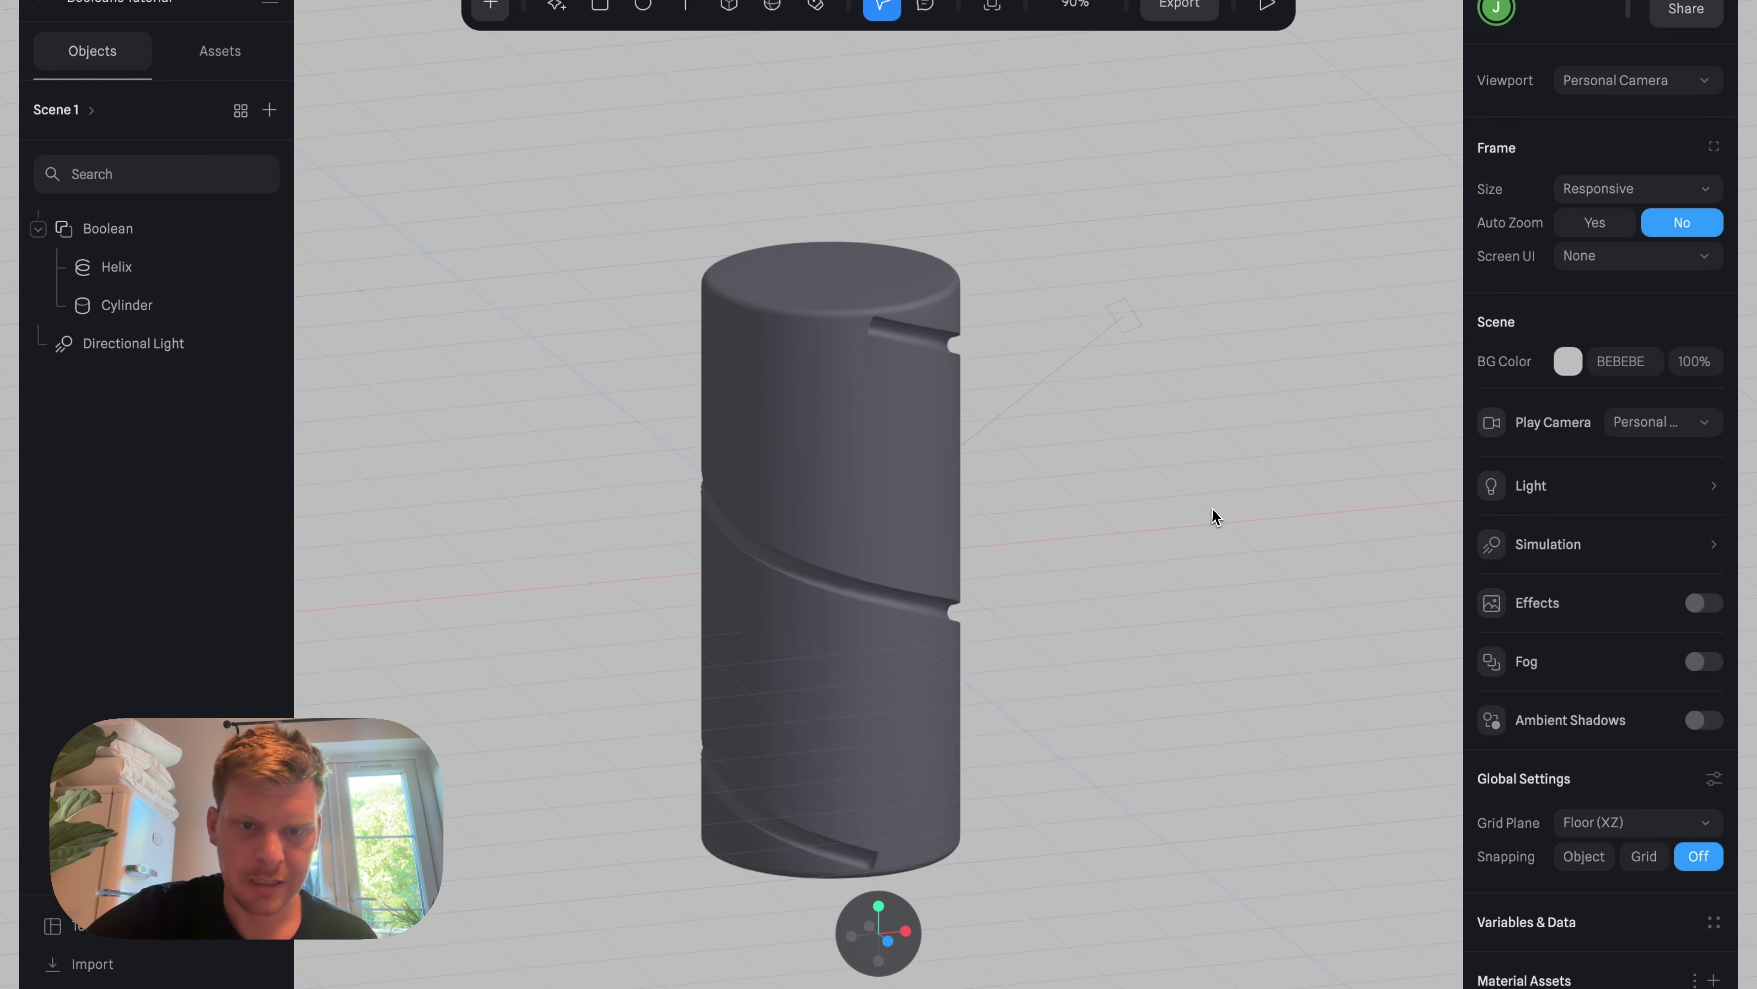
Change the Boolean group's material color to a light purple and check the grooved cylinder from the front.
left_click(789, 546)
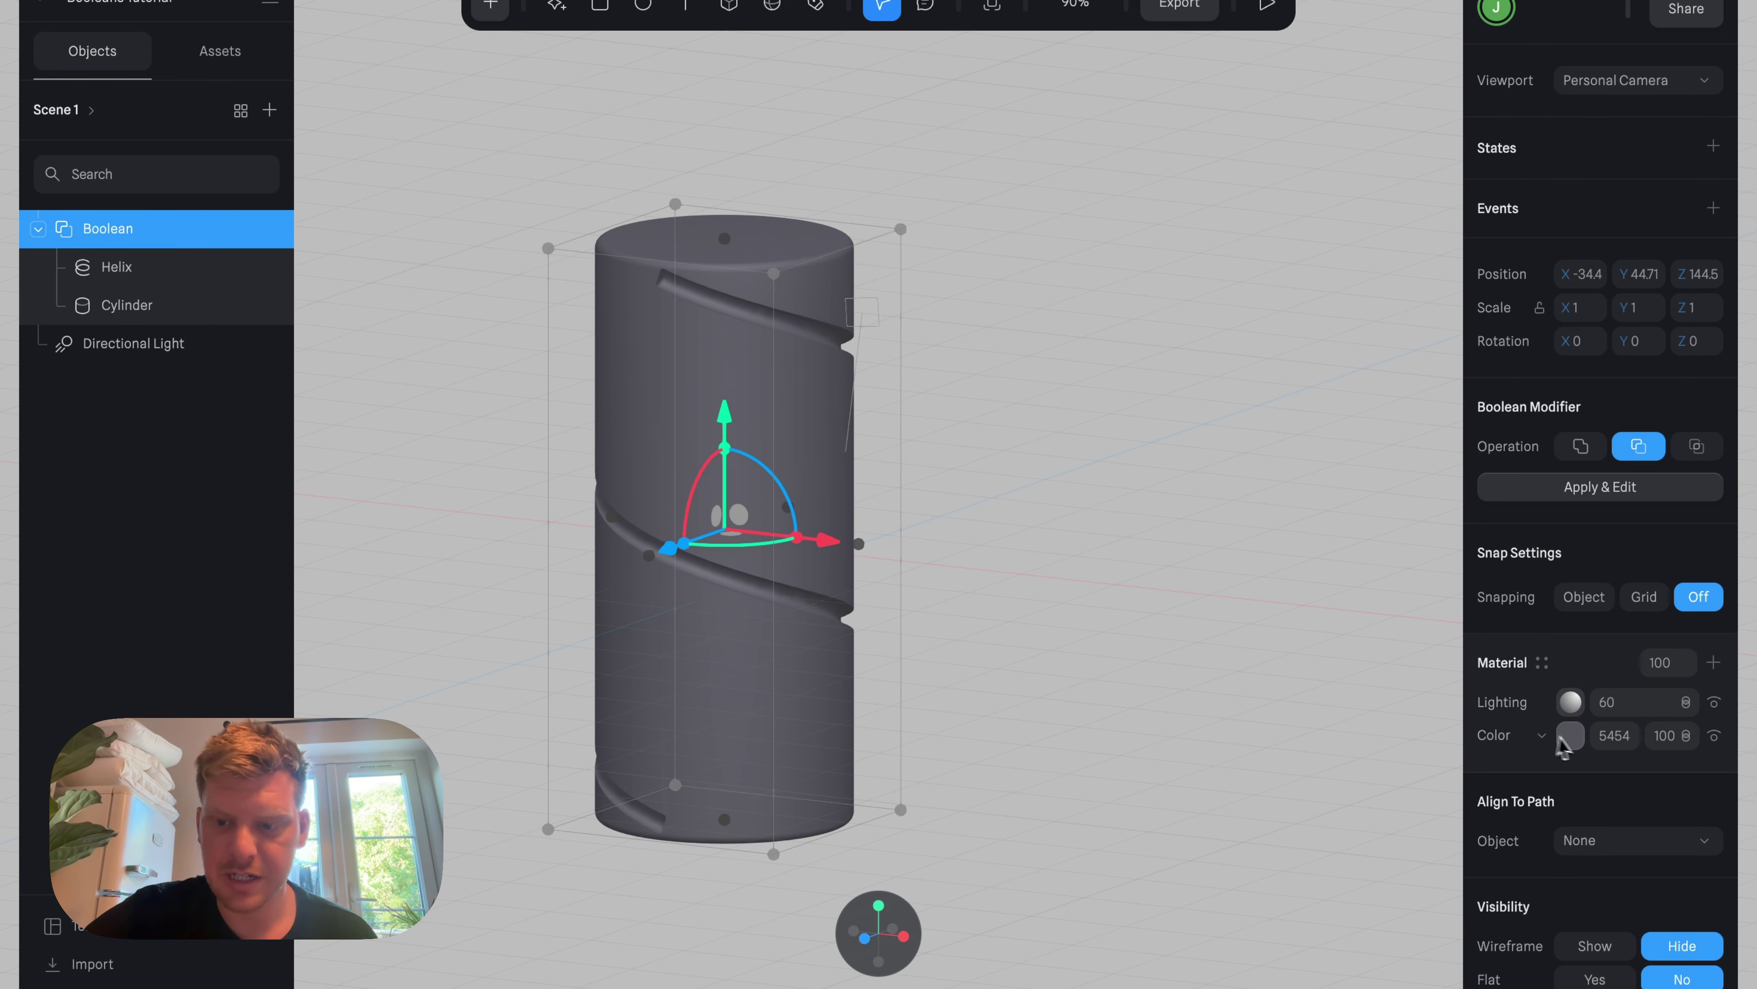
left_click(1571, 735)
mouse_move(1584, 841)
left_mouse_down()
mouse_move(1538, 785)
mouse_move(1557, 820)
left_mouse_up()
left_click(1121, 727)
left_click(1122, 726)
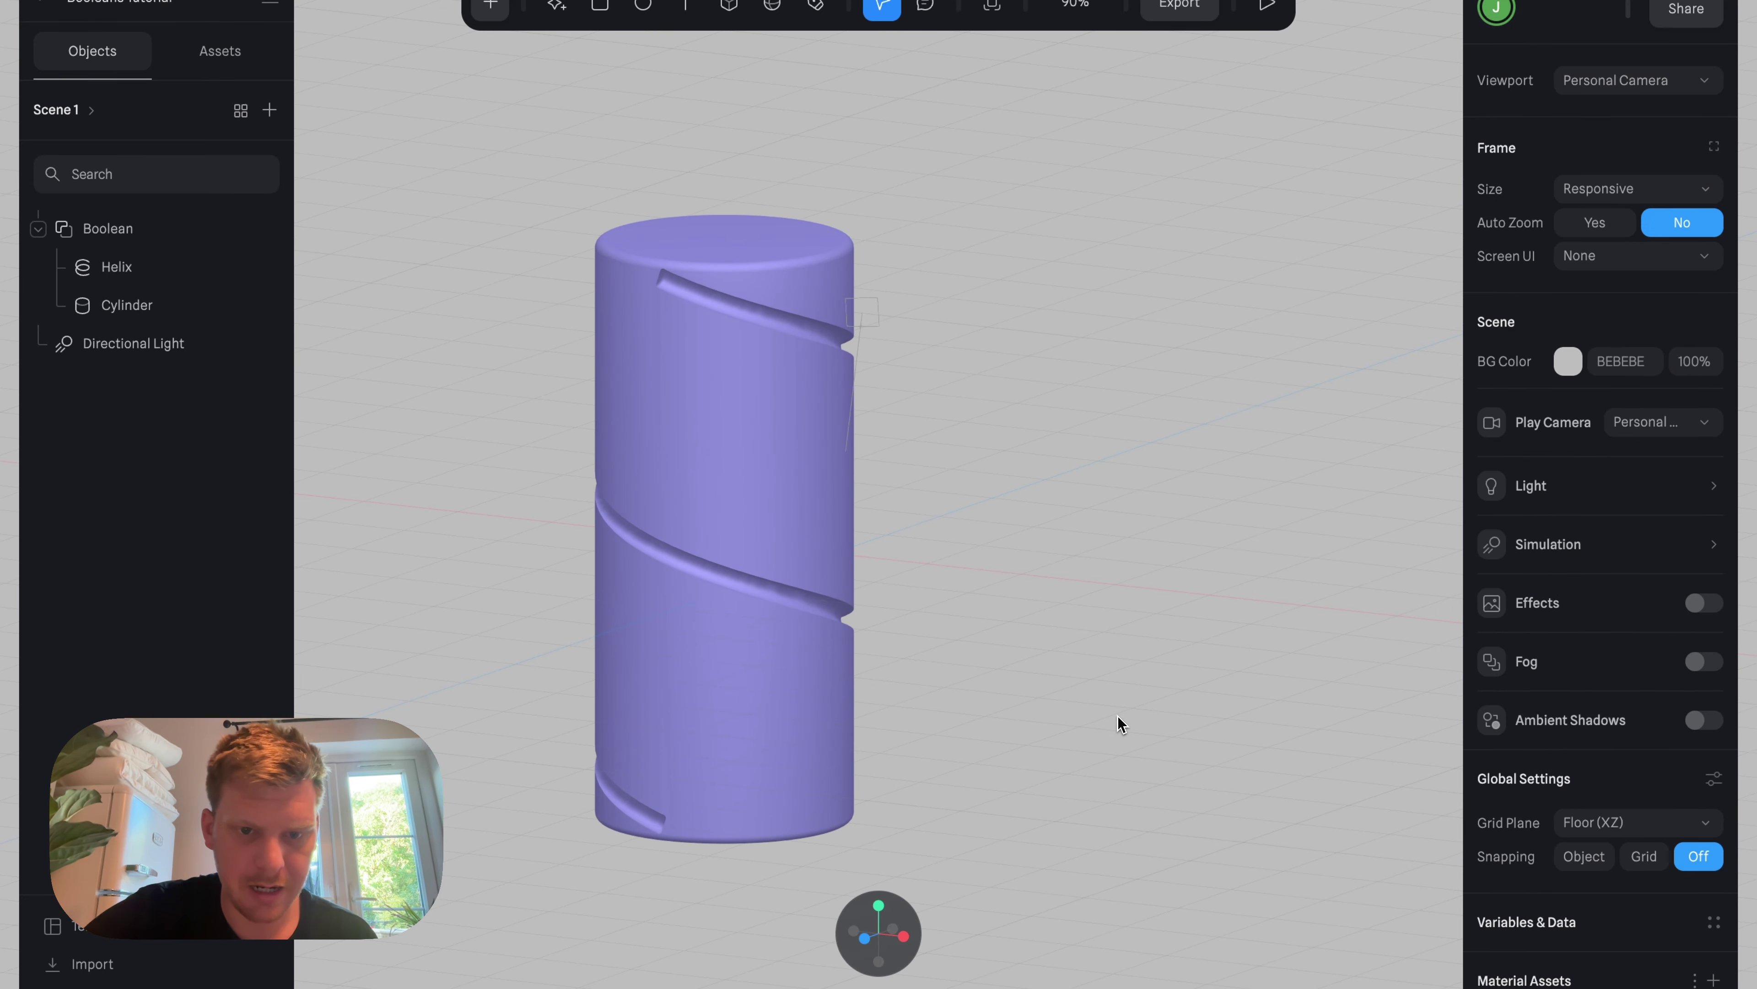
left_click_drag(1121, 726, 1163, 712)
left_click(873, 936)
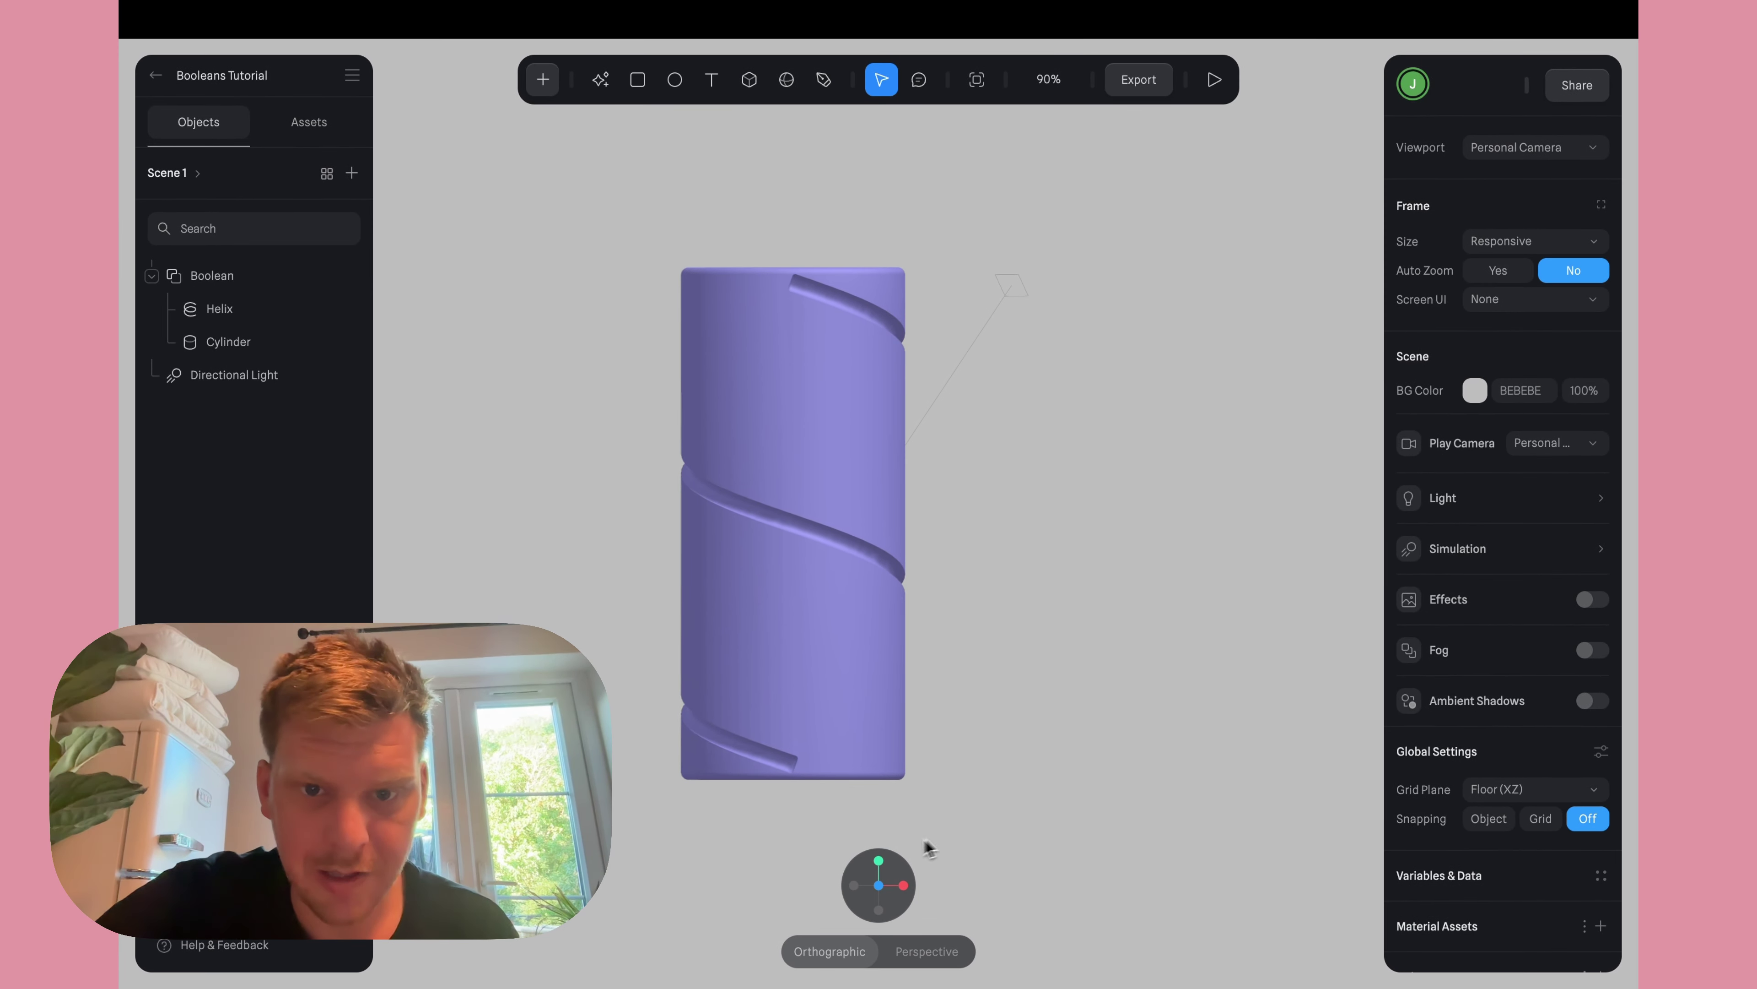
Add a second cylinder about 220 x 220 x 220 beside the purple Boolean group, at about X 212, Y 97, Z 154.
left_click_drag(1016, 596, 1020, 747, "alt")
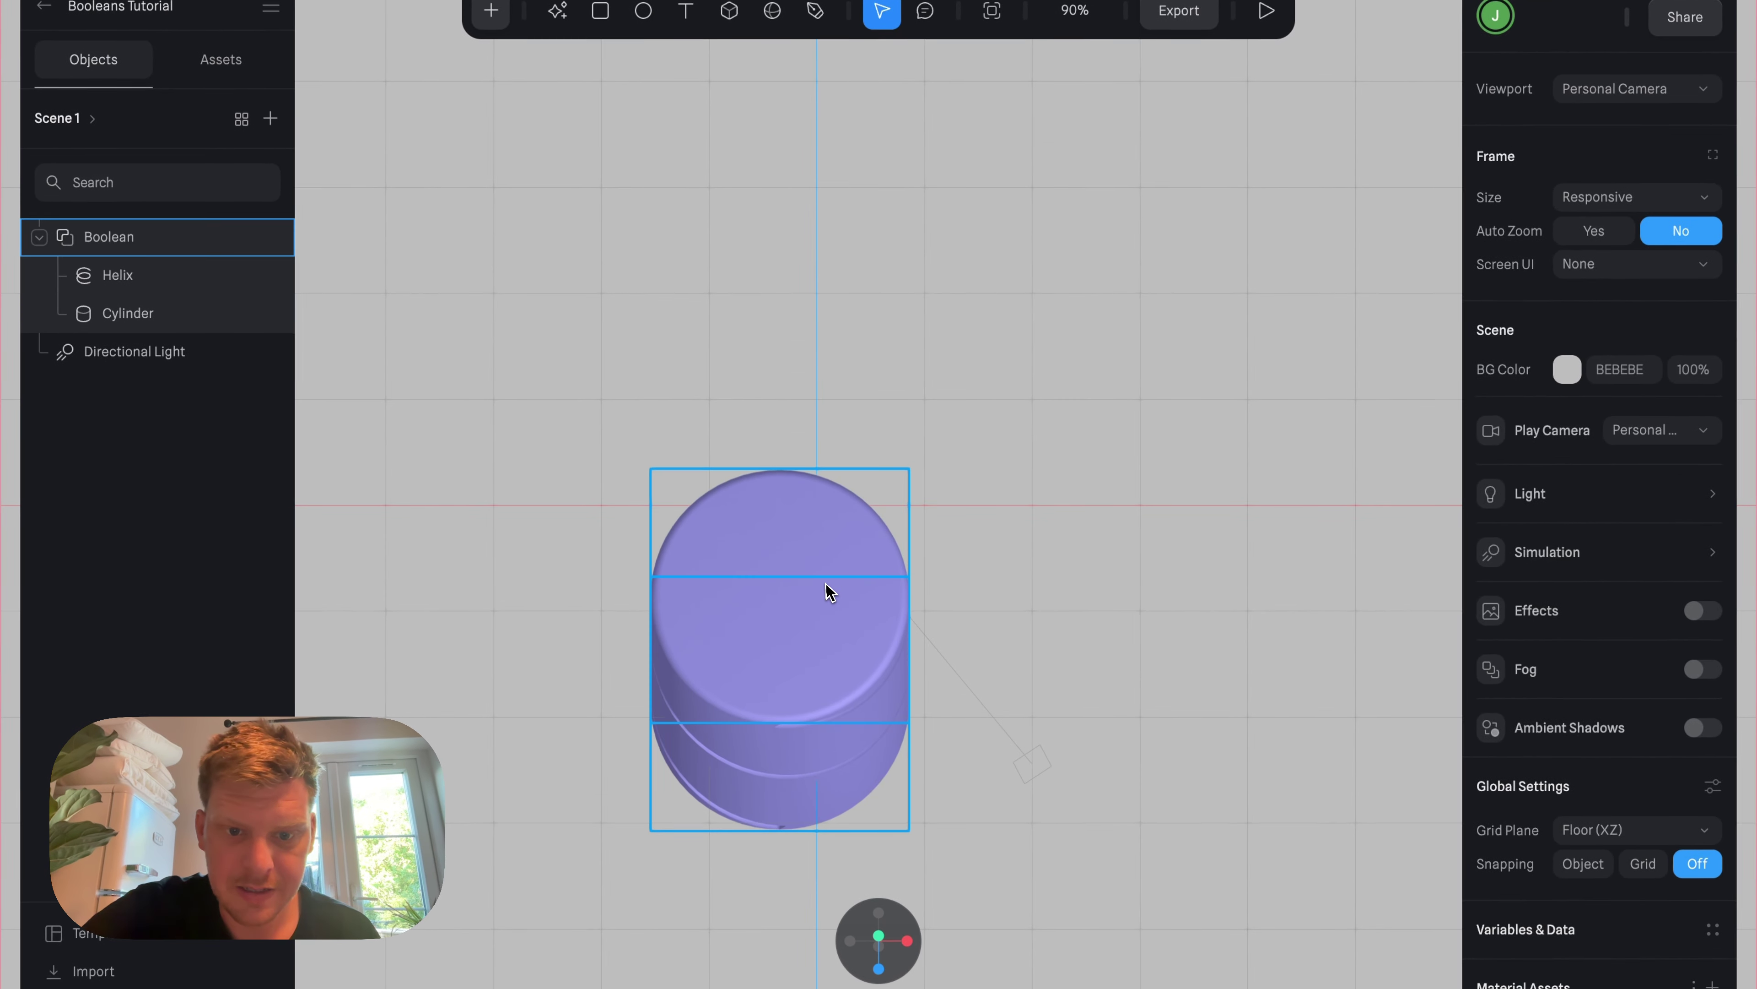
left_click(845, 578)
scroll(1173, 590, "down", 5)
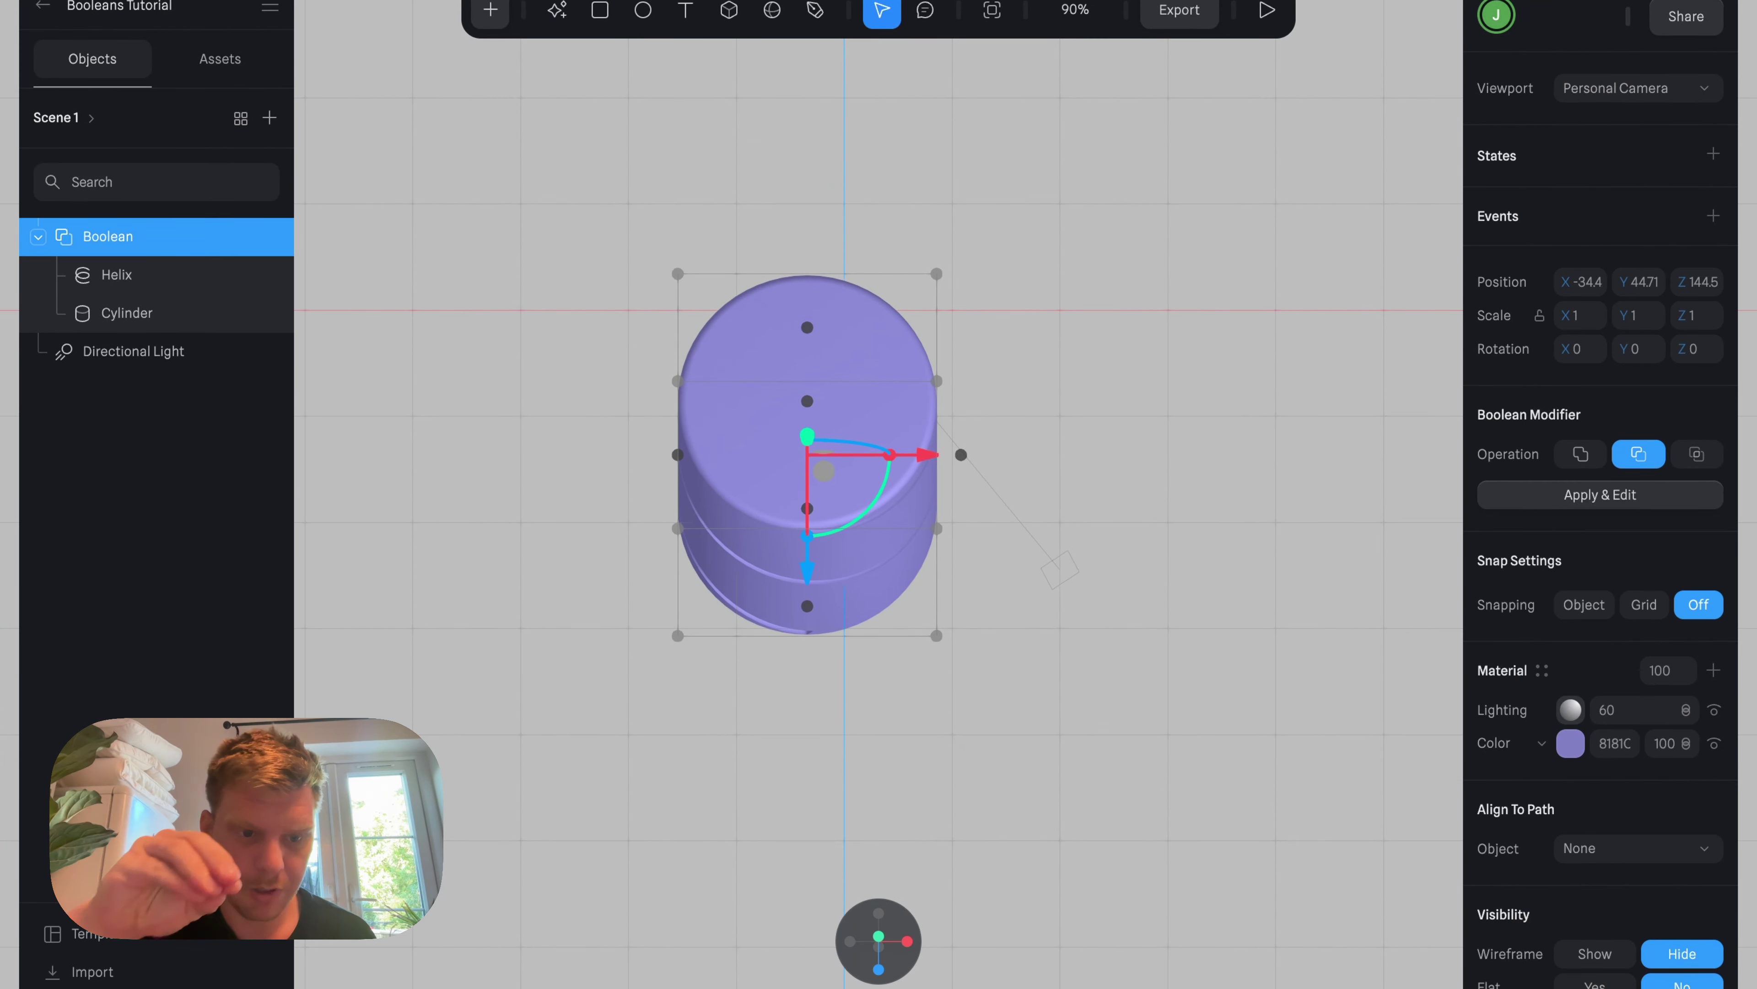
left_click(1010, 862)
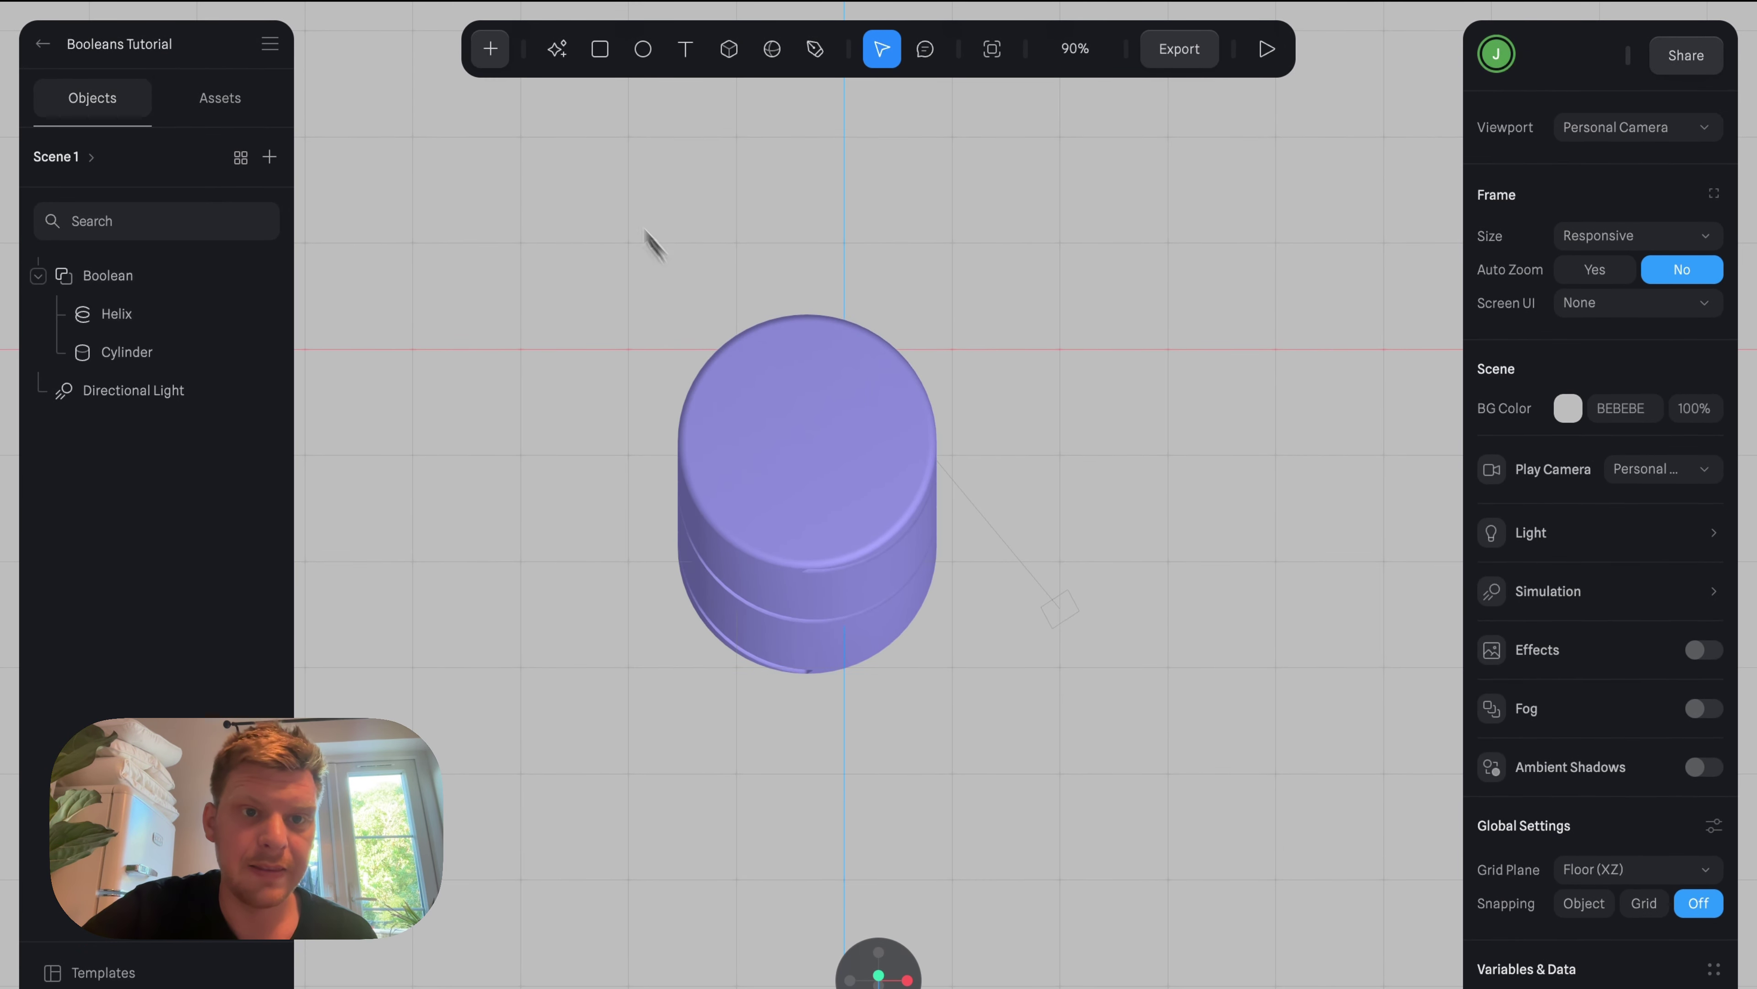
left_click(498, 67)
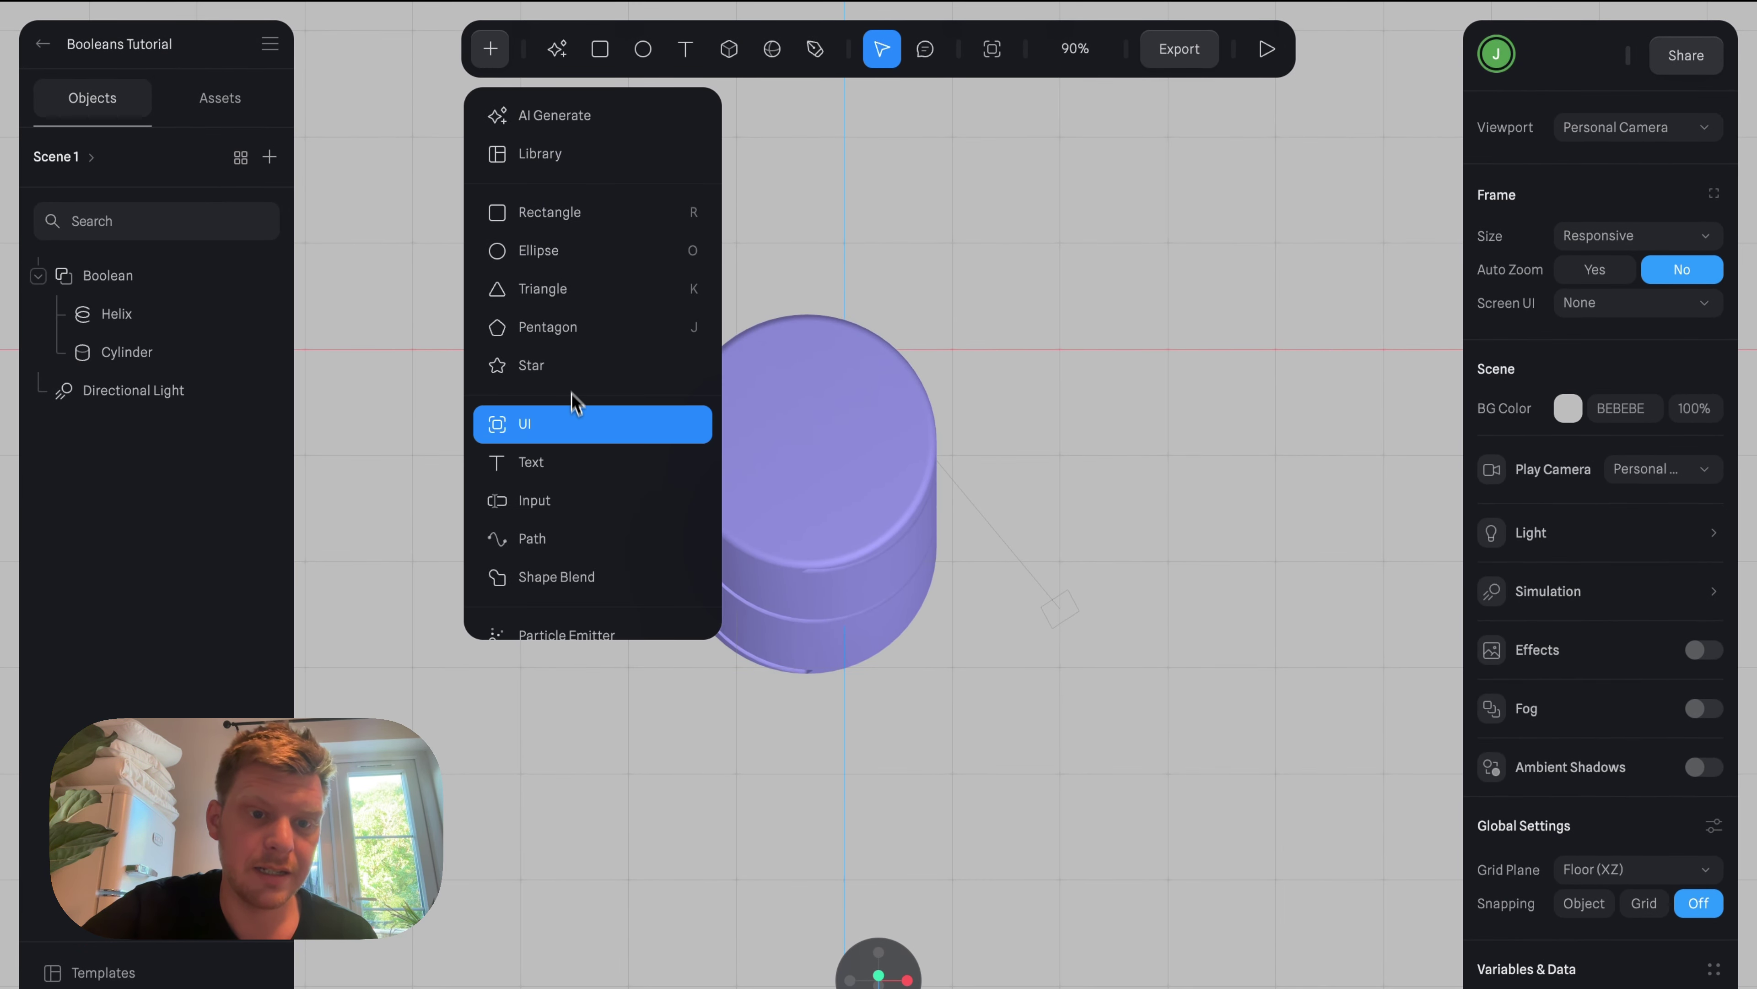
scroll(577, 424, "down", 5)
scroll(574, 331, "up", 4)
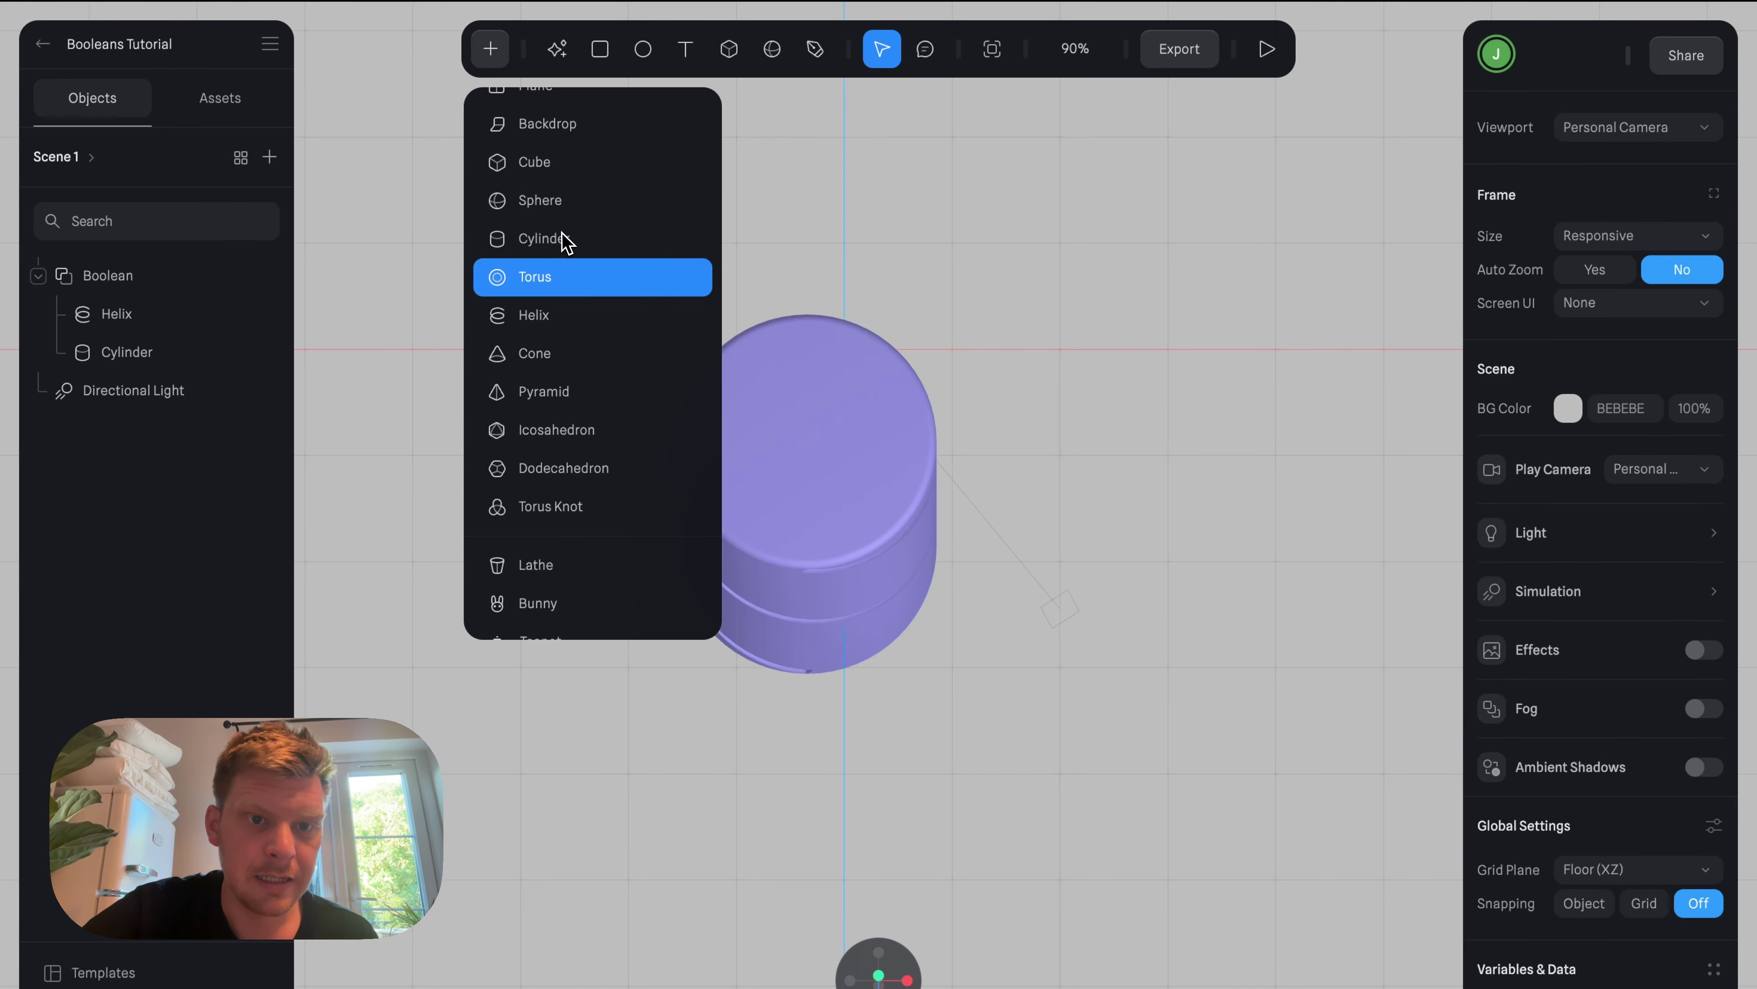
left_click(562, 238)
left_click_drag(1121, 329, 1142, 561)
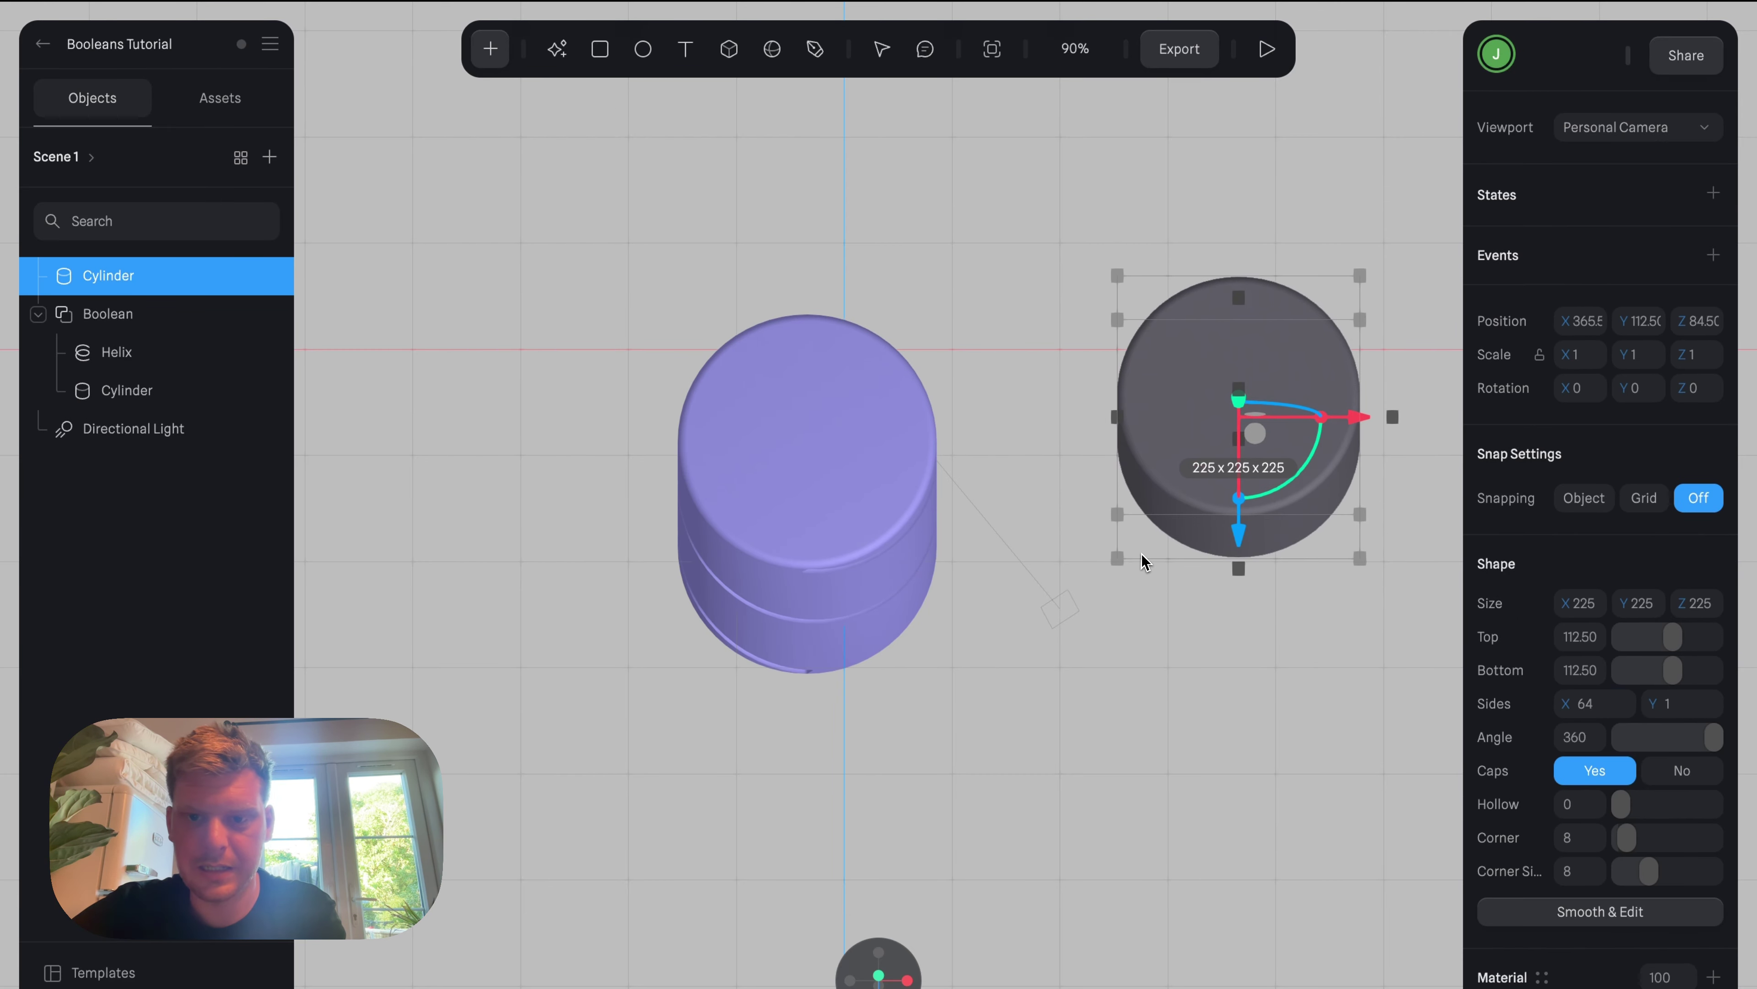
left_click_drag(1210, 374, 1049, 454)
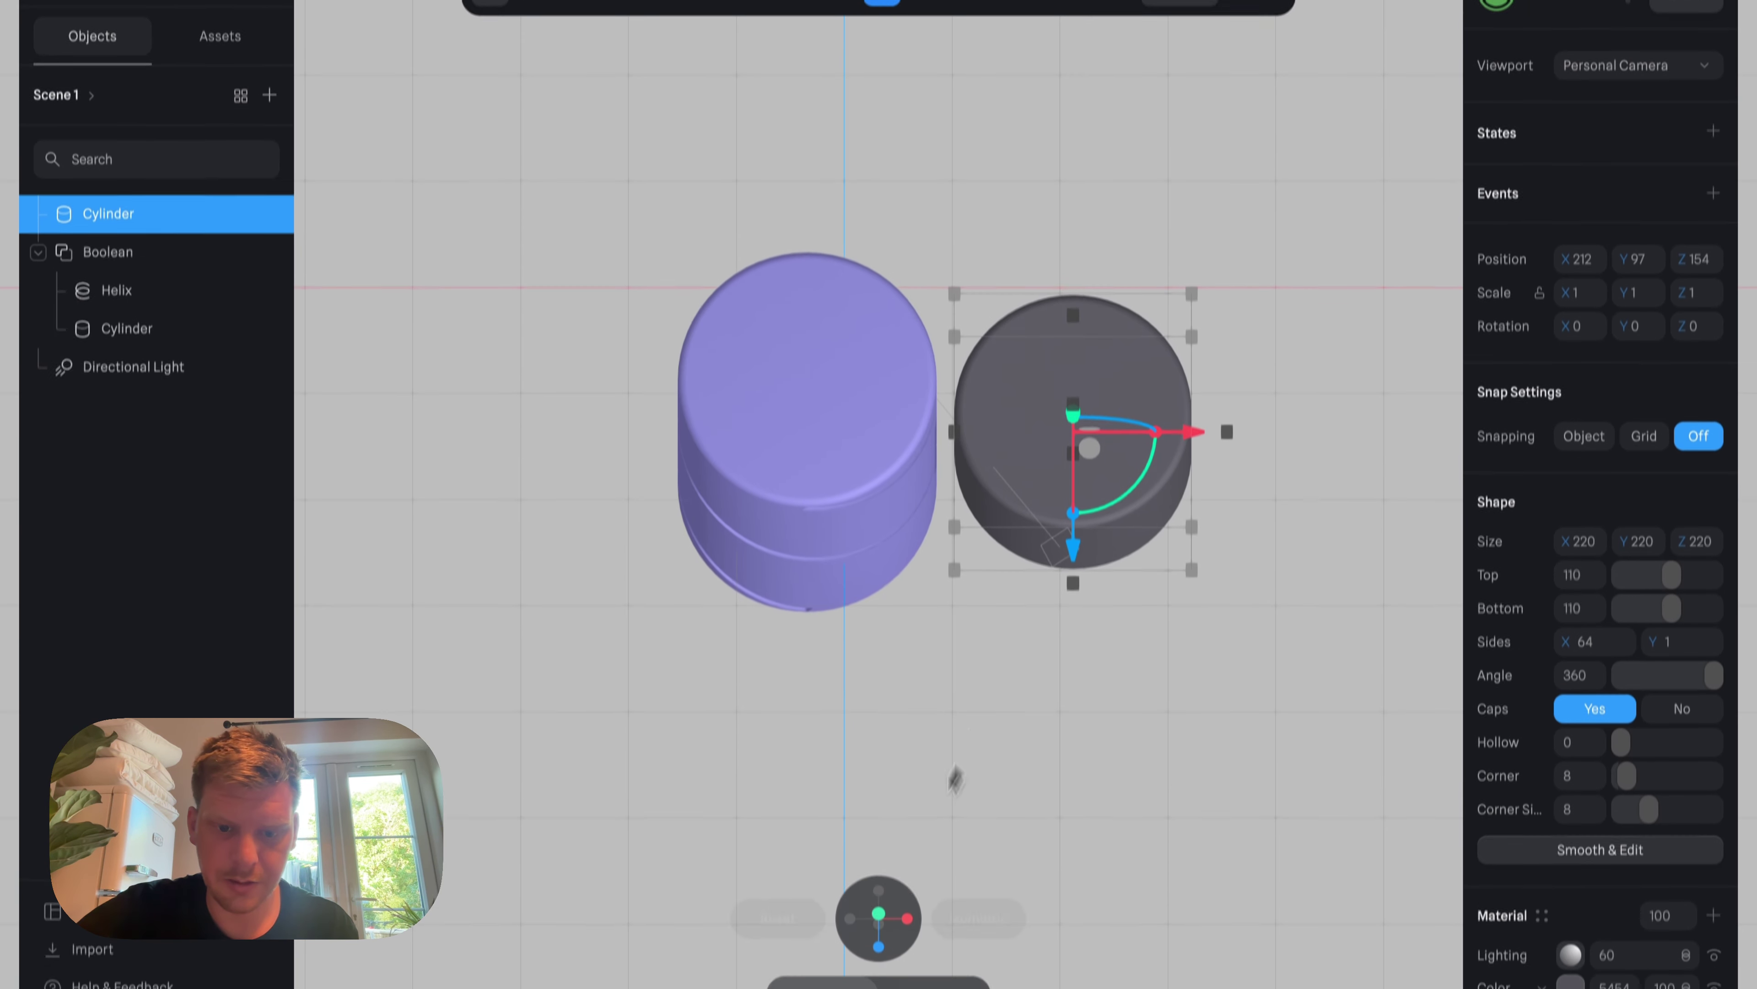
Stretch the grey cylinder to a height of about 695 and raise it to about Y 66 beside the Boolean group.
left_click(879, 976)
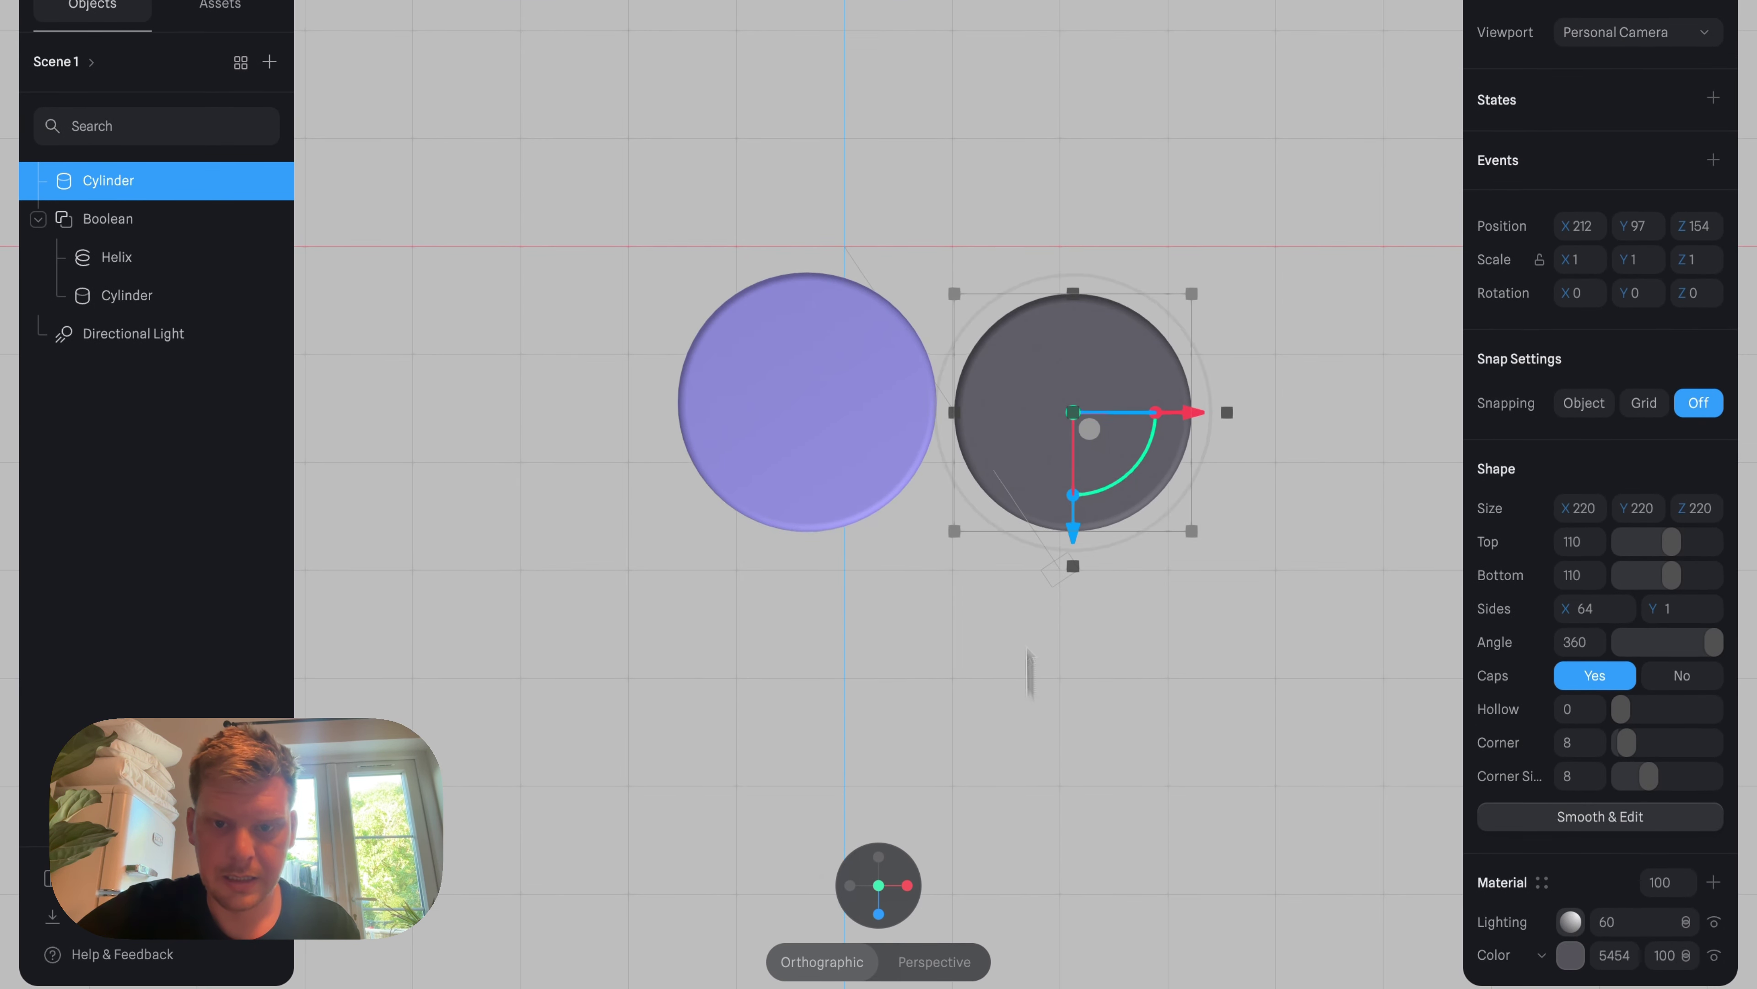
left_click_drag(1029, 652, 1026, 534, "alt")
left_click_drag(1114, 499, 1107, 983)
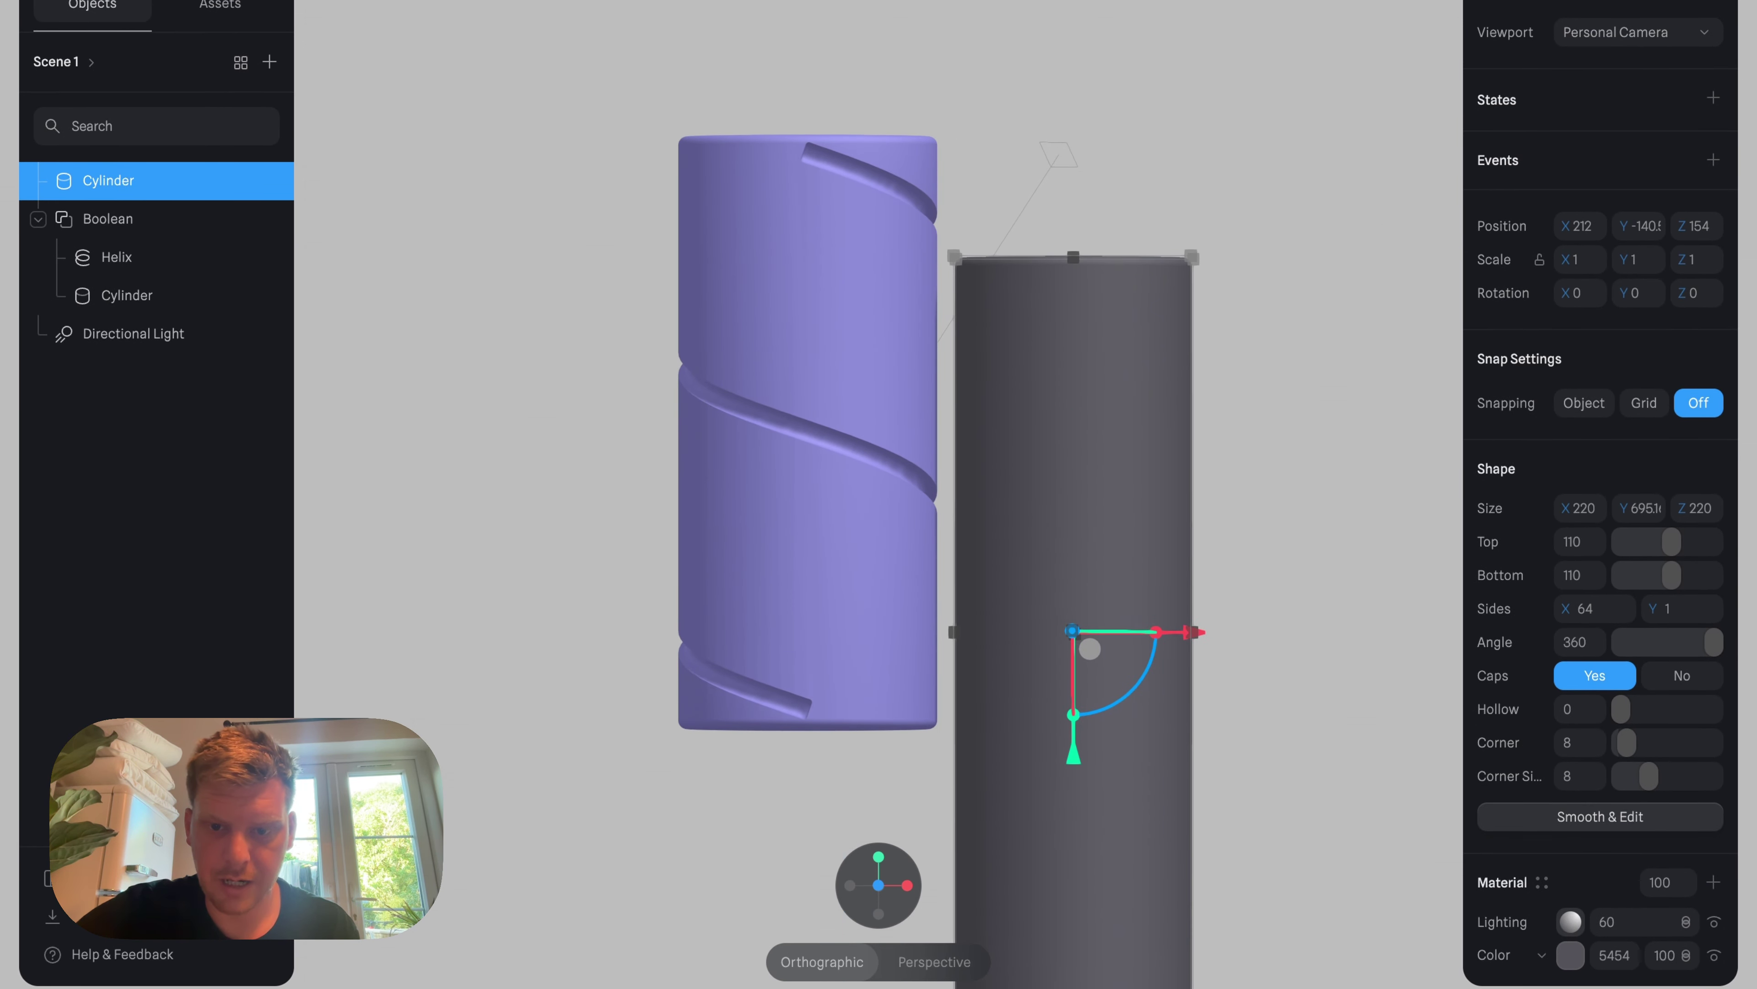
left_click(1300, 487)
left_click_drag(1149, 500, 1095, 287)
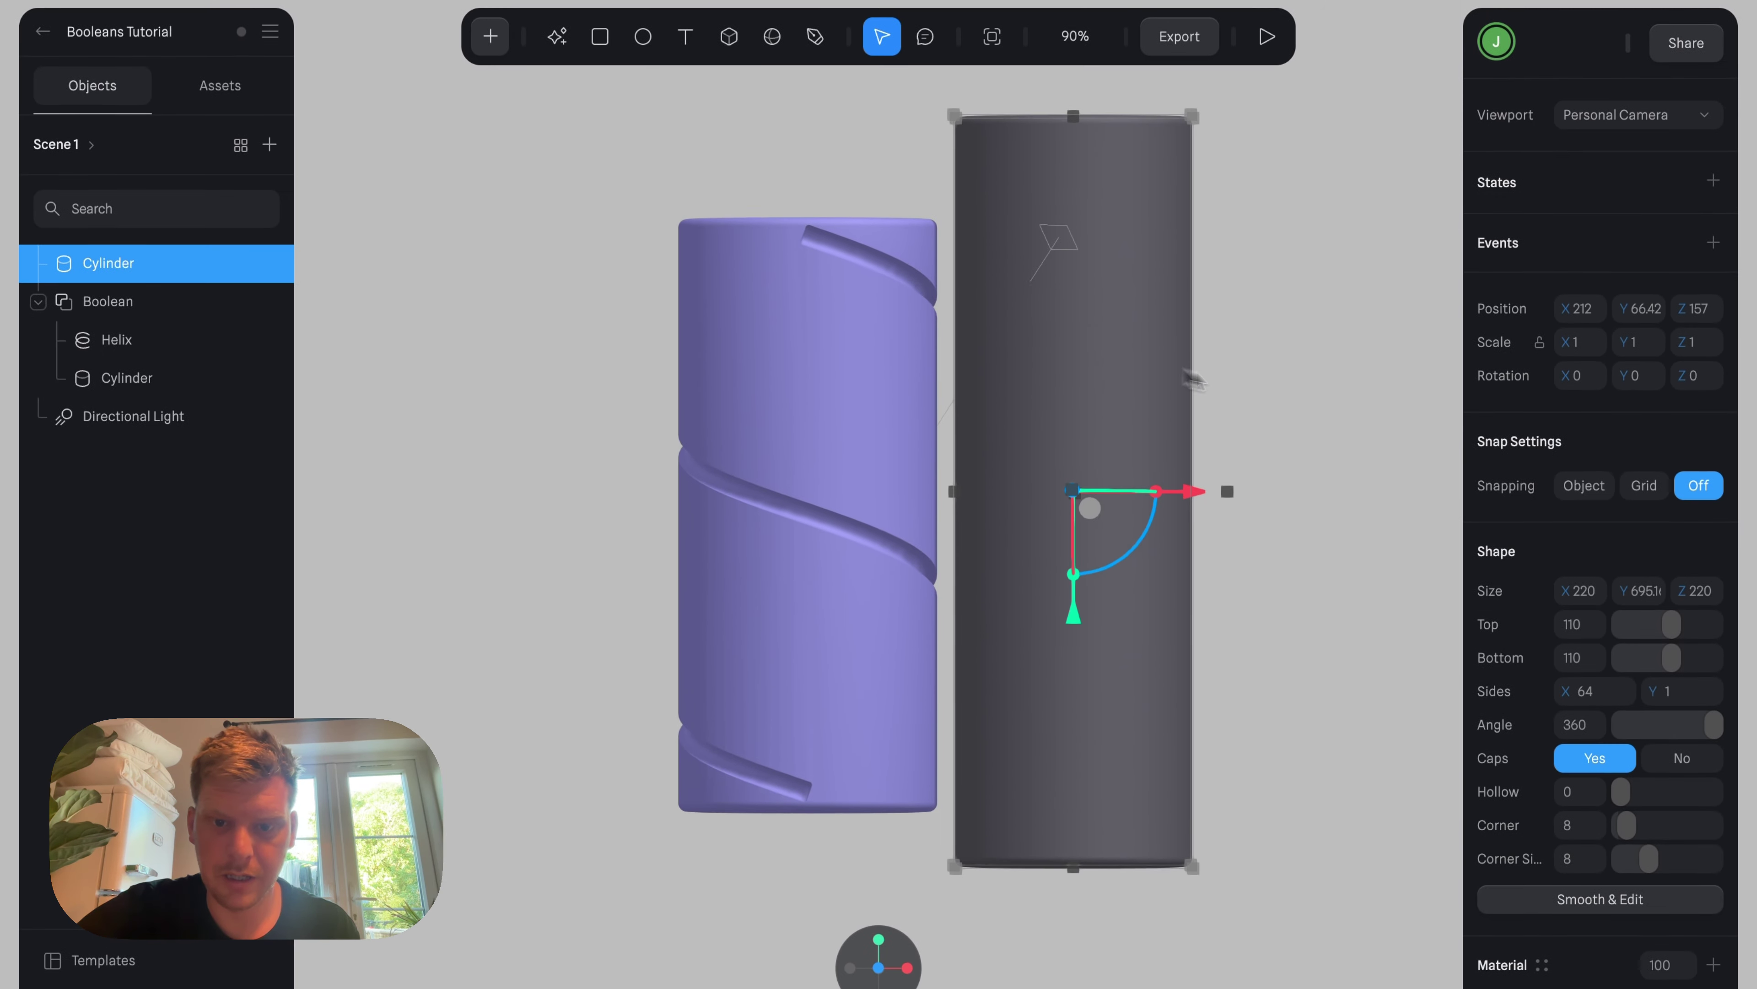
left_click(1272, 303)
Move the tall grey cylinder inside the purple Boolean group, to about X -31, Y 67, Z 126.
left_click_drag(1271, 395, 1291, 491, "alt")
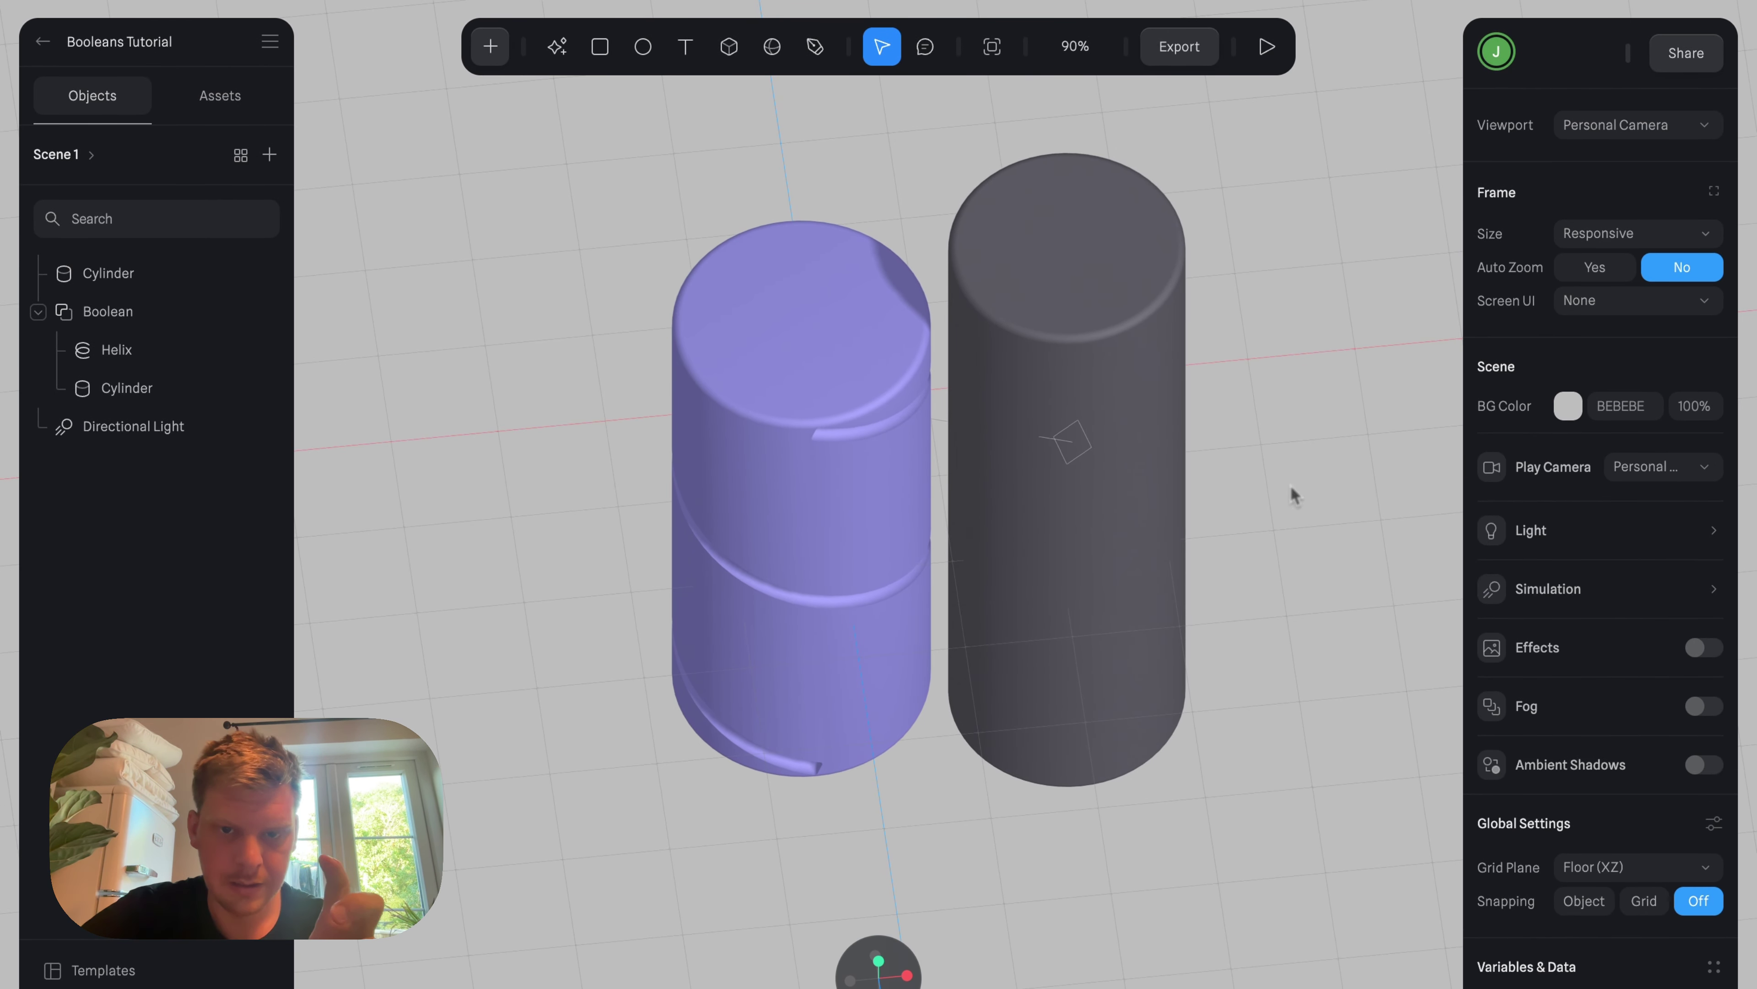
left_click(1191, 440)
left_click(1138, 399)
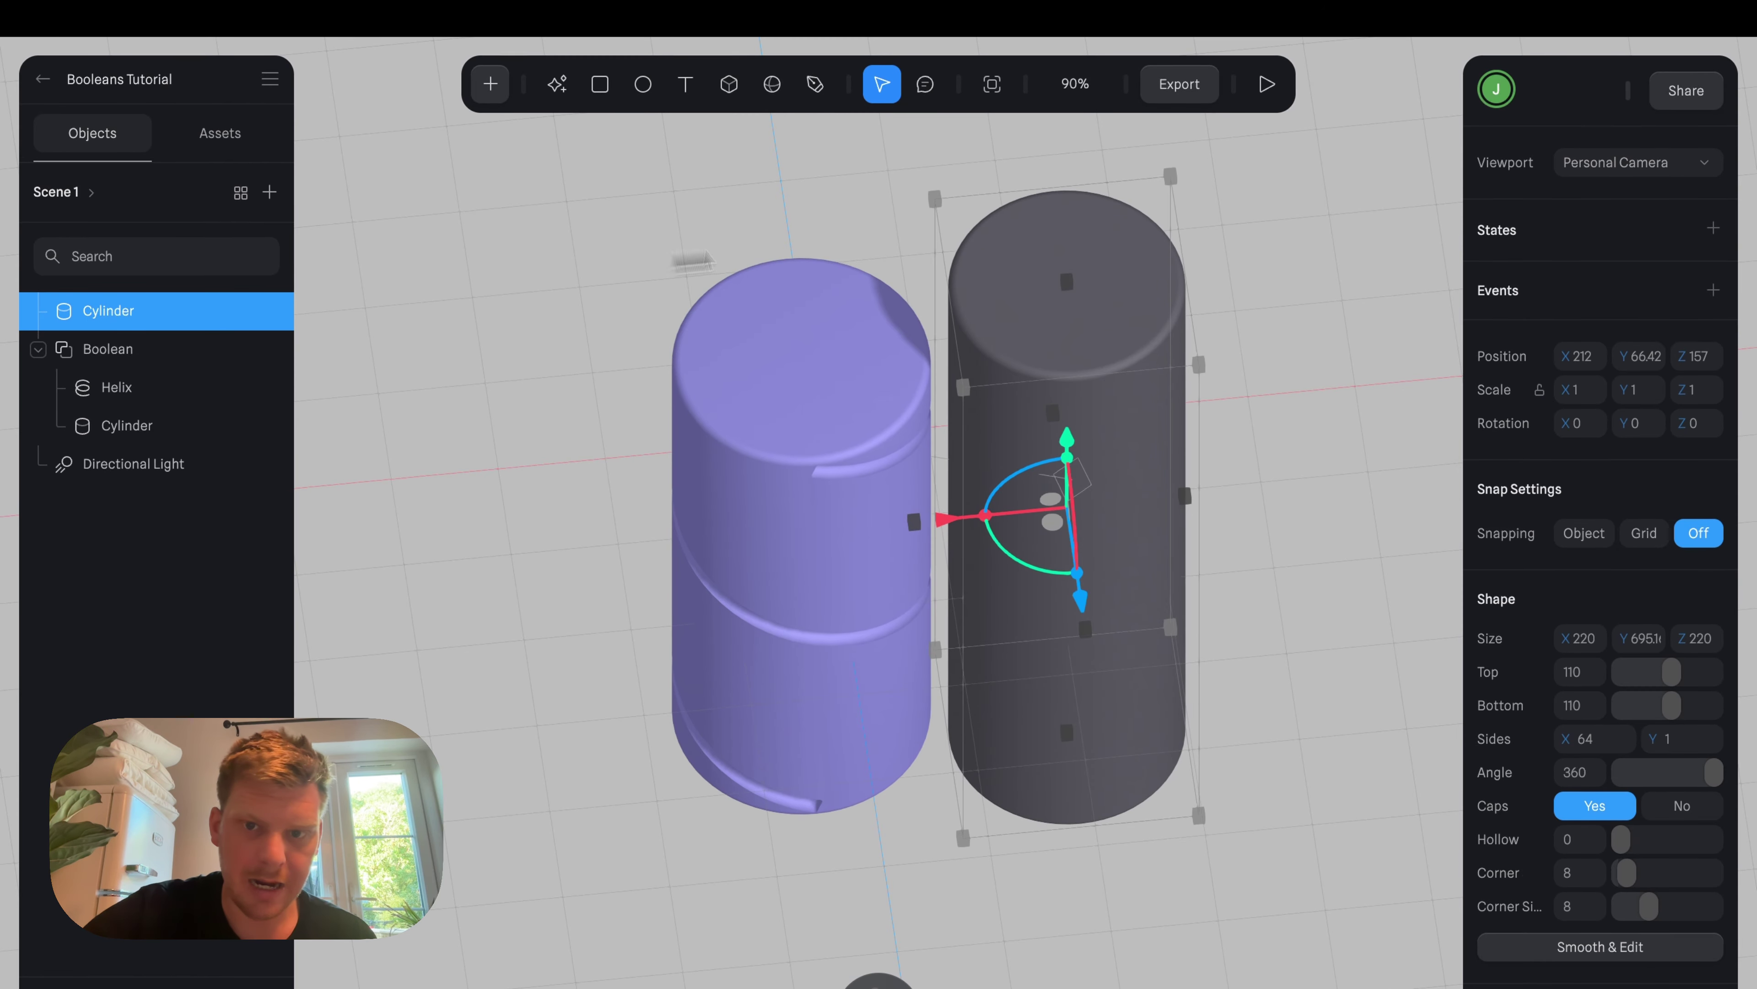
left_click_drag(1027, 296, 762, 241)
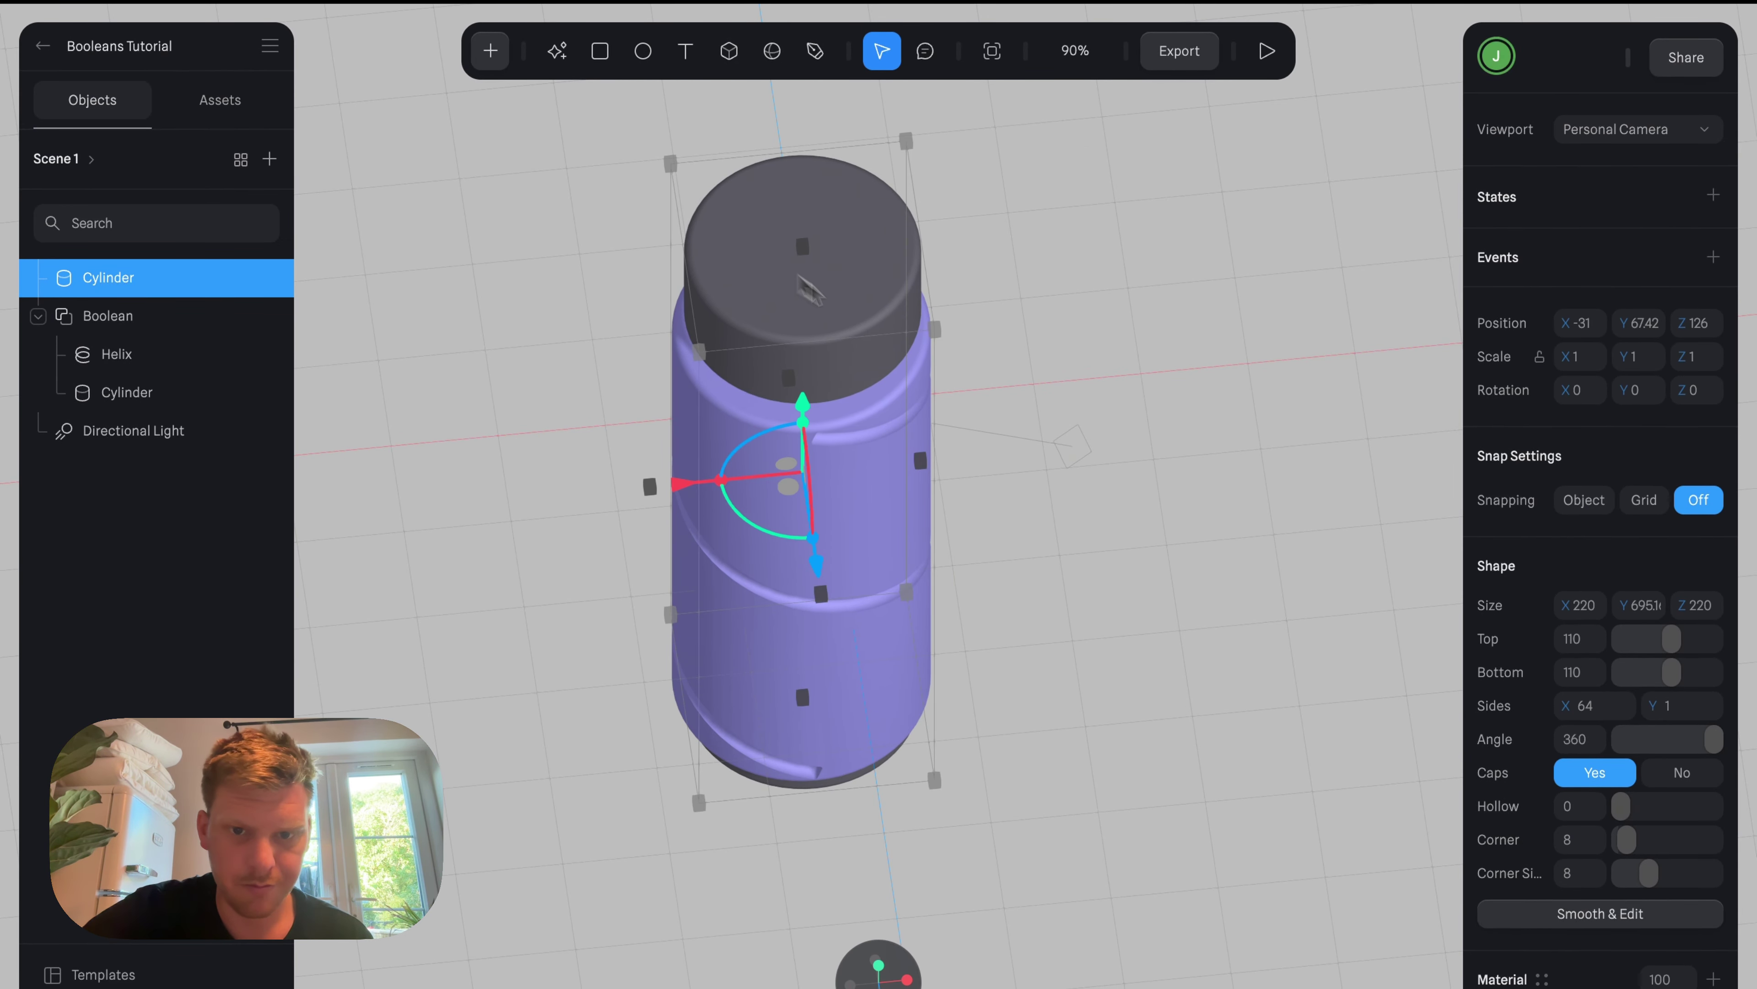
mouse_move(1065, 516)
left_mouse_down()
mouse_move(1060, 352)
mouse_move(1118, 243)
mouse_move(1079, 515)
mouse_move(1058, 512)
left_mouse_up()
Align the grey cylinder and the Boolean group to each other's centers along X, Y and Z.
left_click_drag(559, 203, 899, 562)
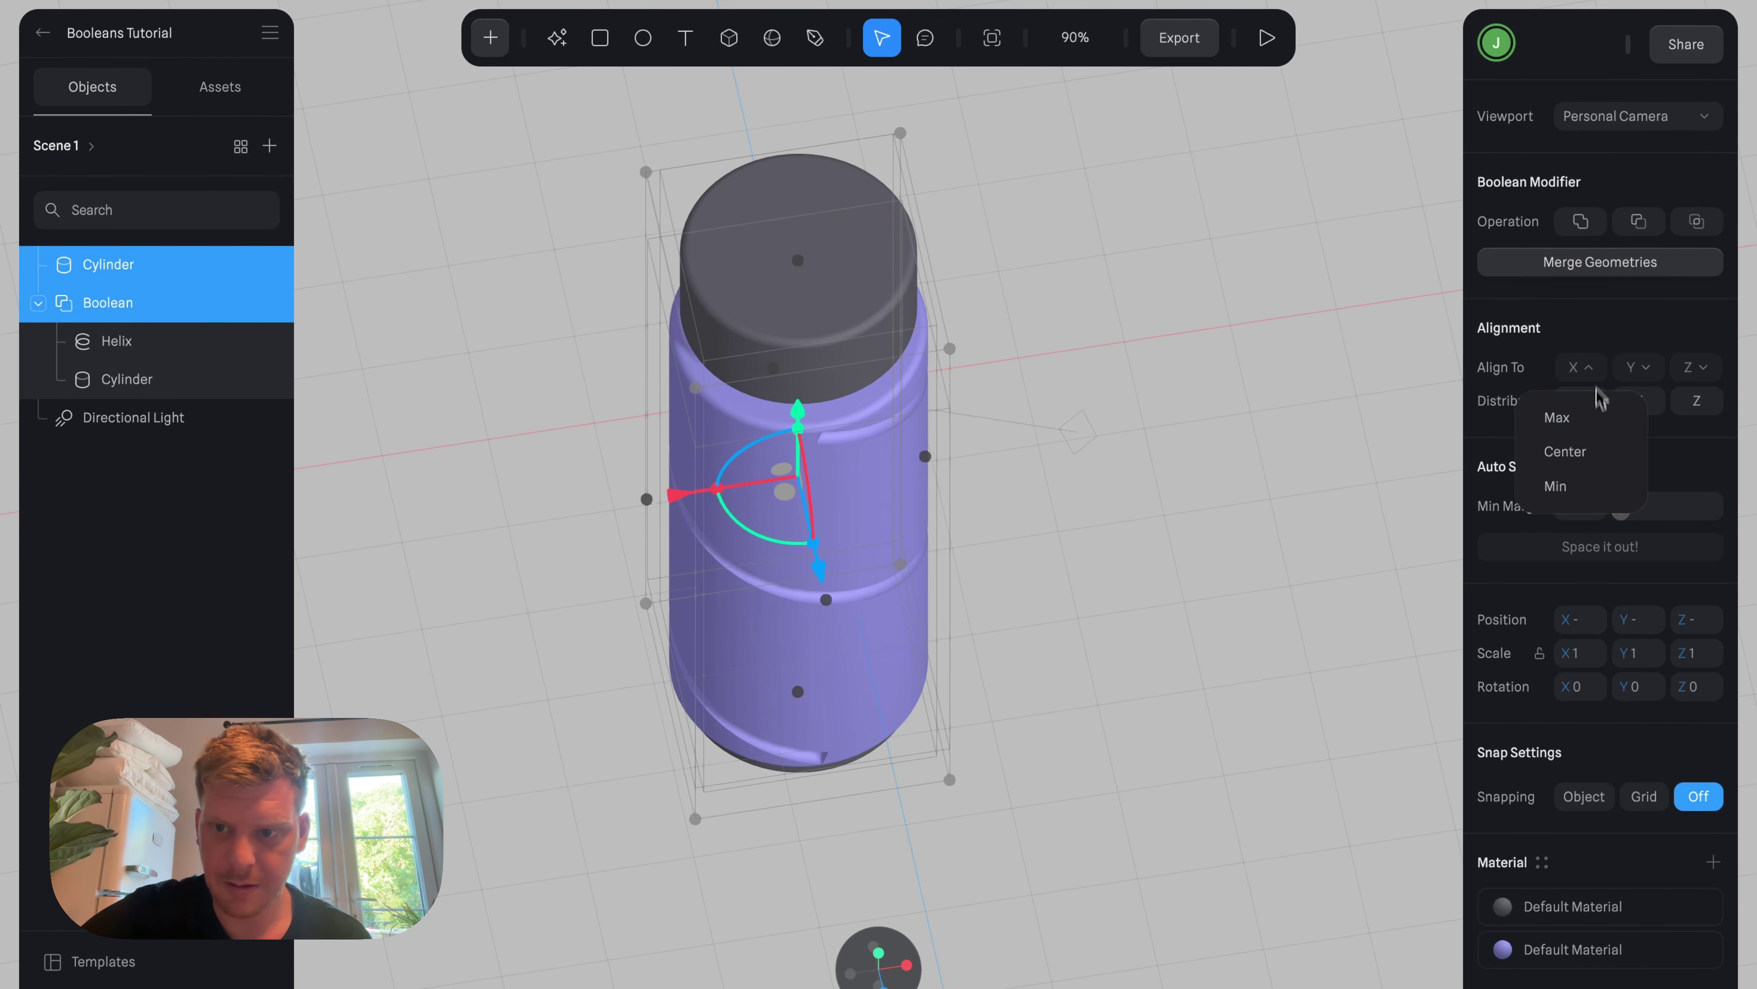
left_click(1600, 451)
left_click(1639, 368)
left_click(1638, 453)
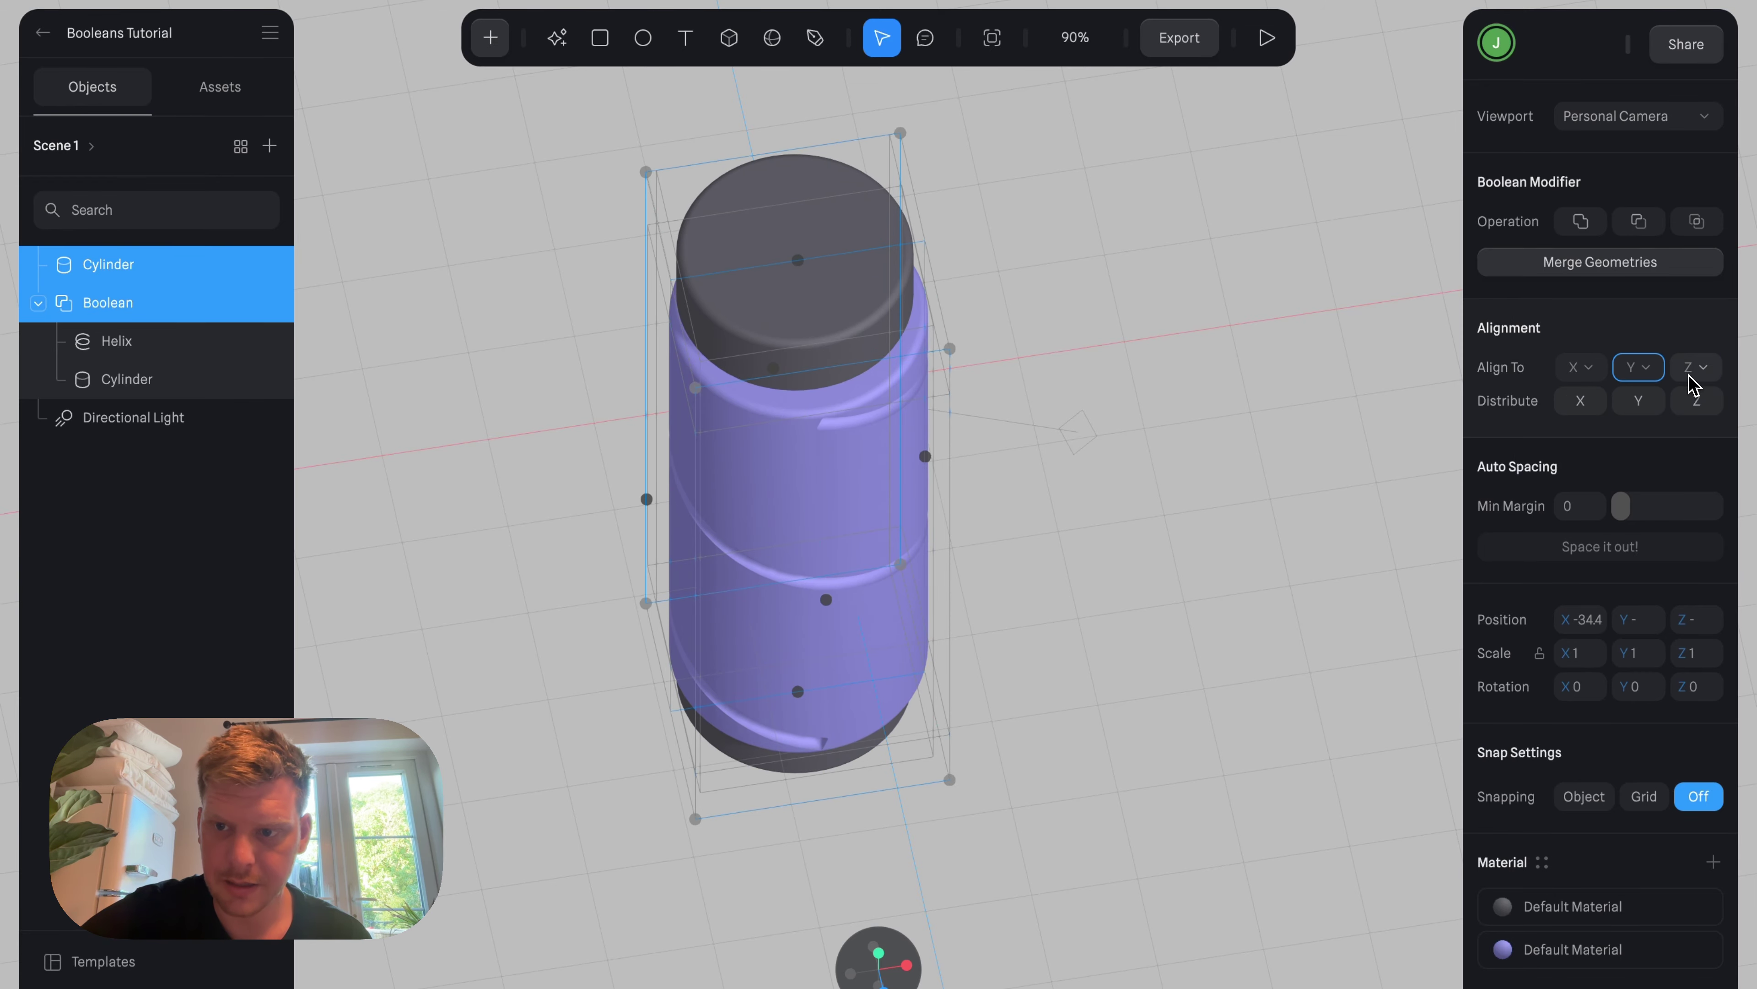
left_click(1689, 454)
left_click(1122, 620)
left_click_drag(1122, 620, 1078, 558)
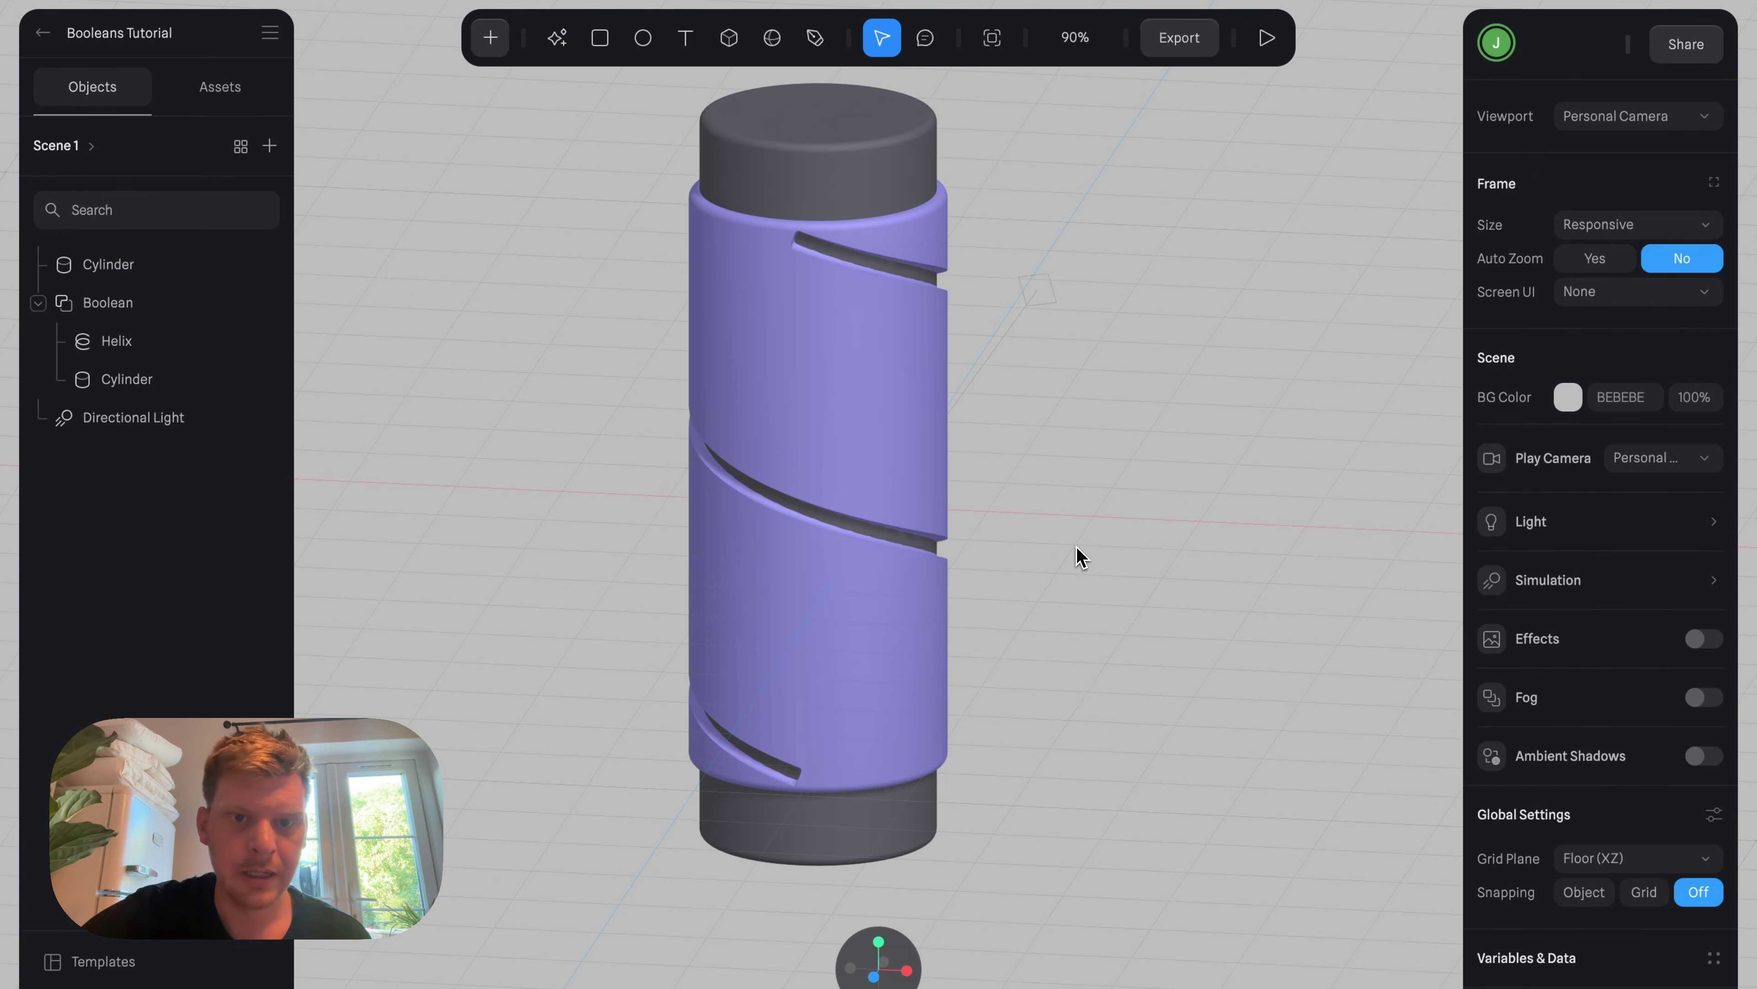
Nest the grey cylinder inside the Boolean group above the helix so it is subtracted, and check the hollowed shape from below.
left_click(121, 271)
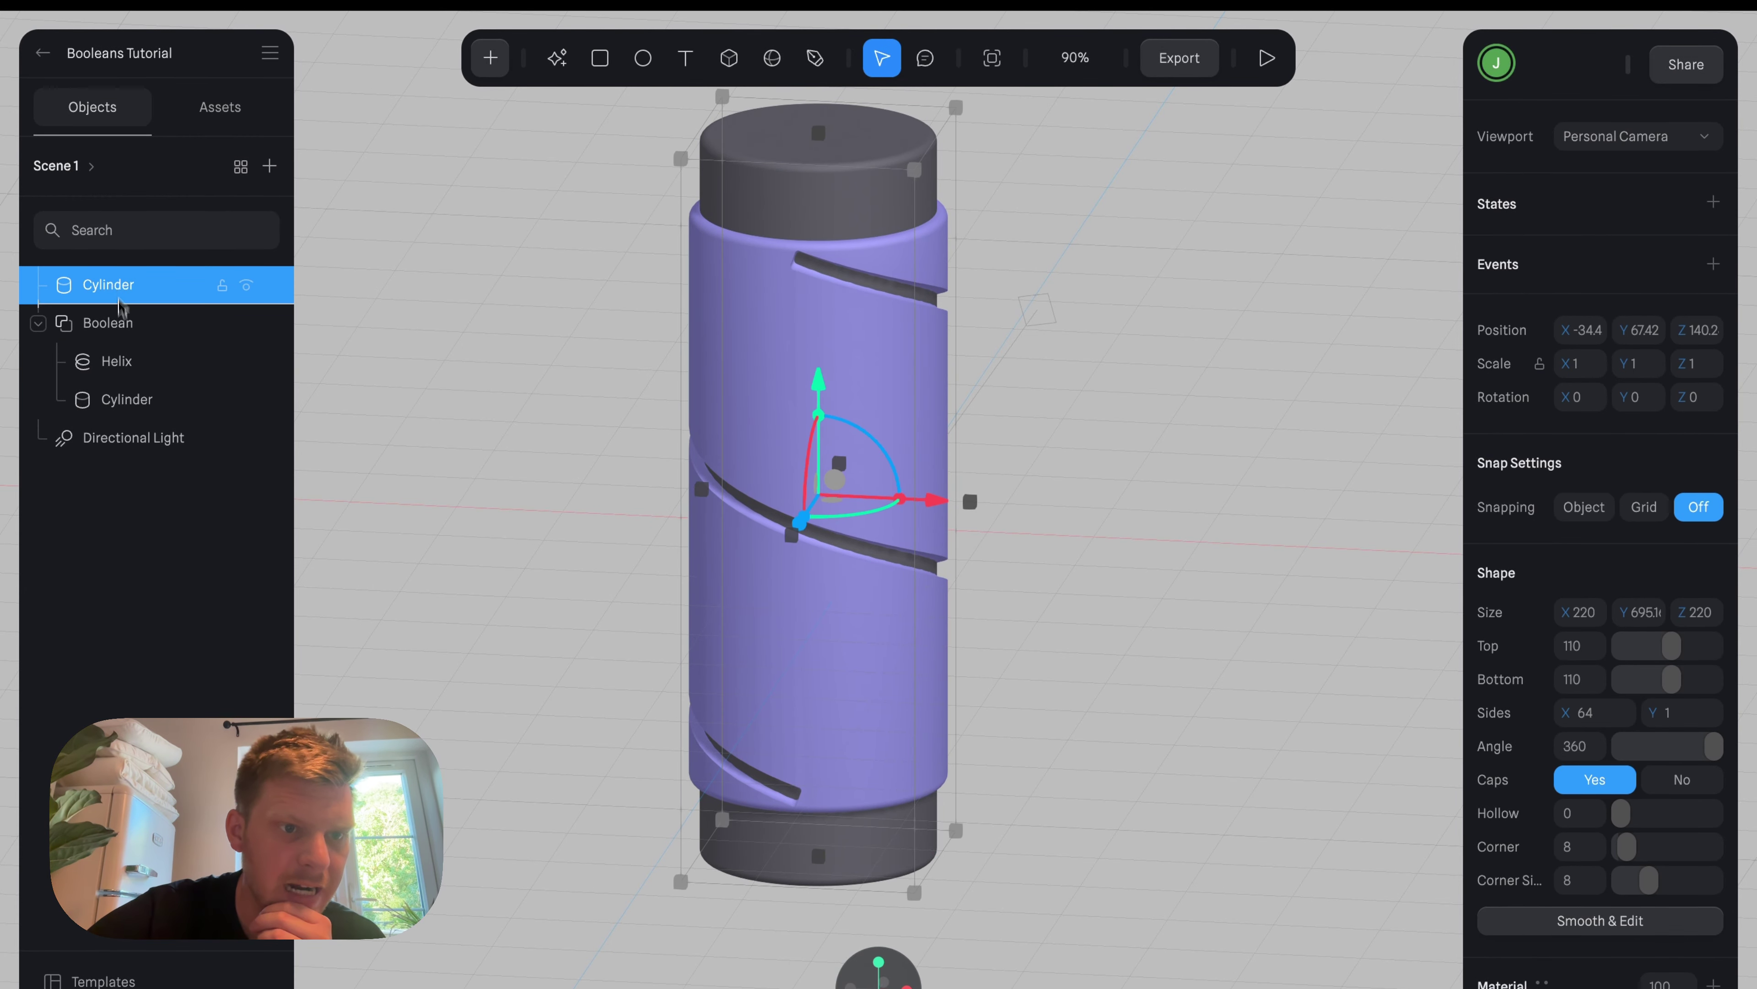
left_click_drag(122, 305, 121, 343)
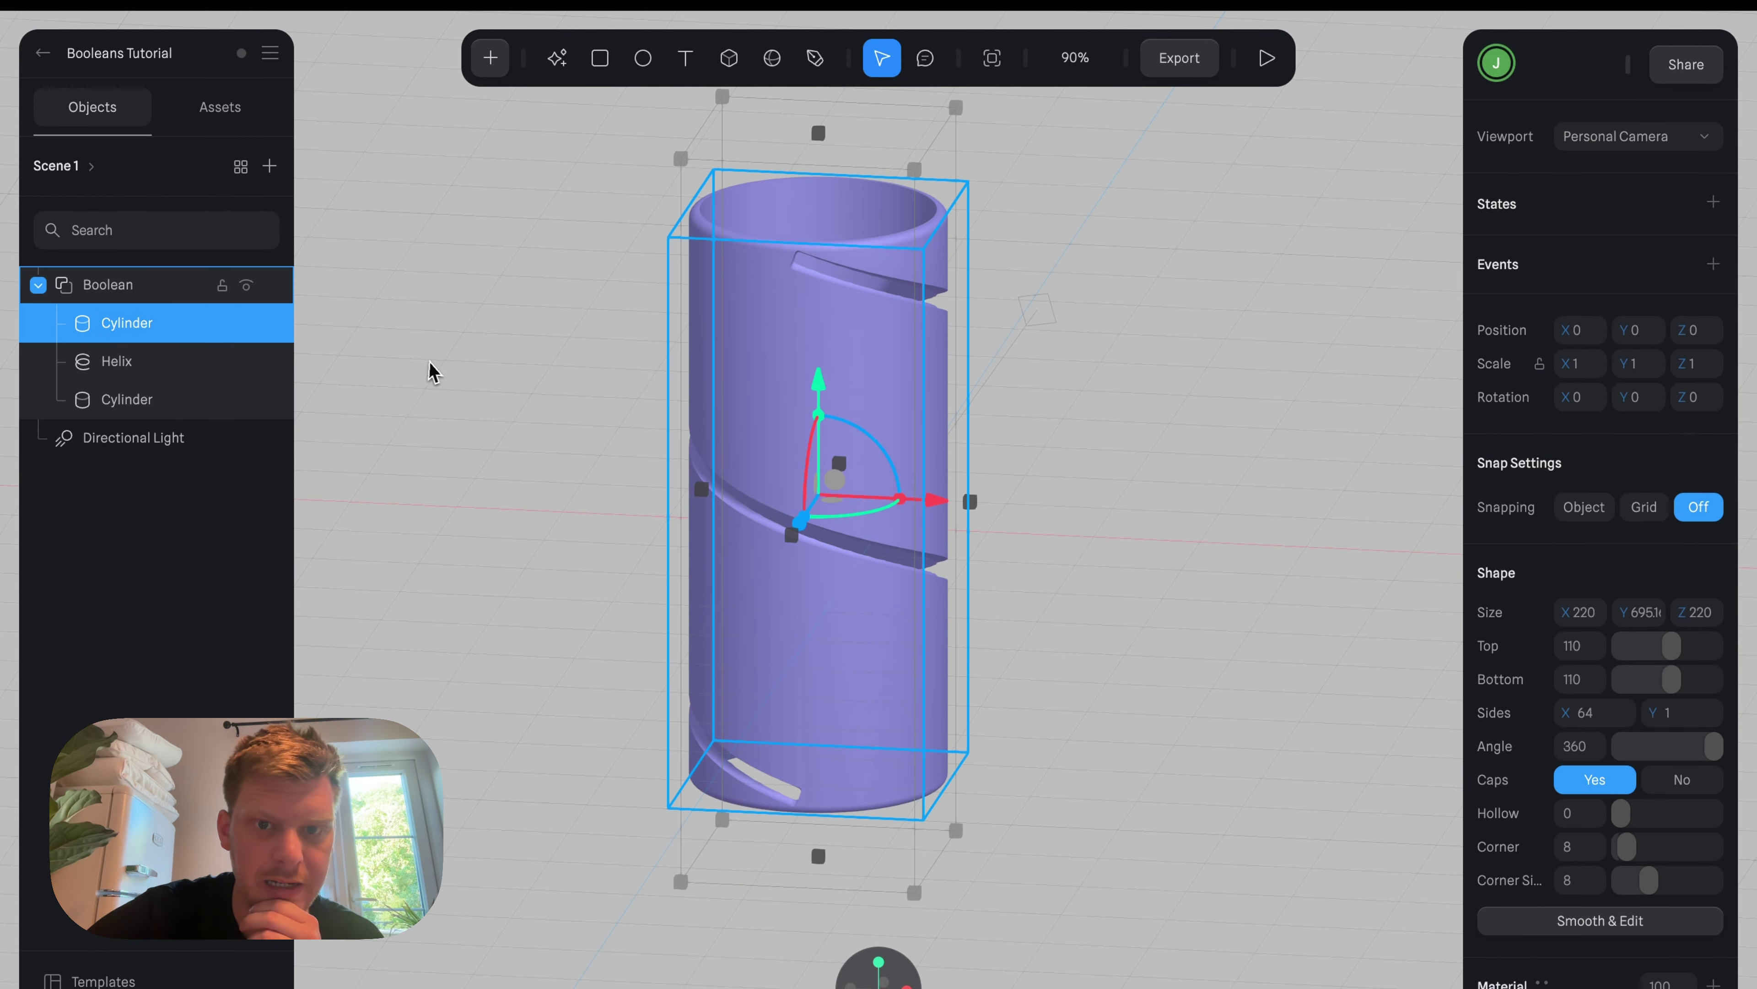
left_click(432, 373)
left_click_drag(1126, 501, 1090, 416)
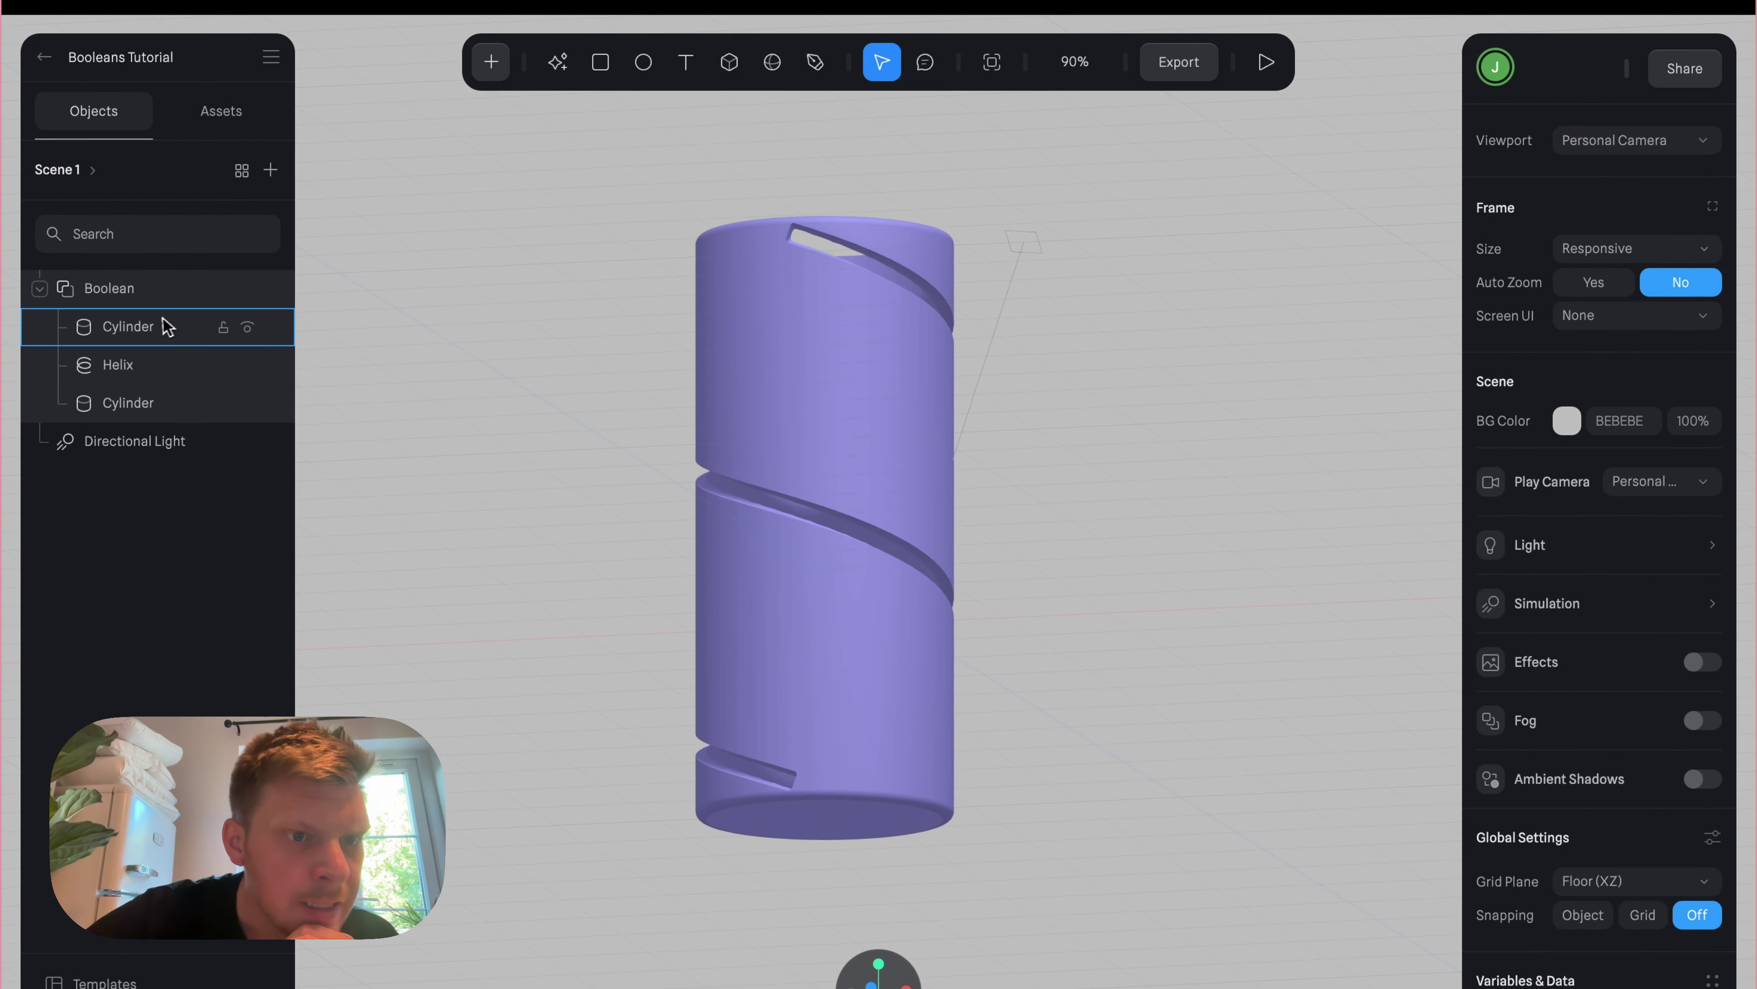
Try the narrow cylinder as the last object in the Boolean group, and return it above the base cylinder.
left_click(169, 320)
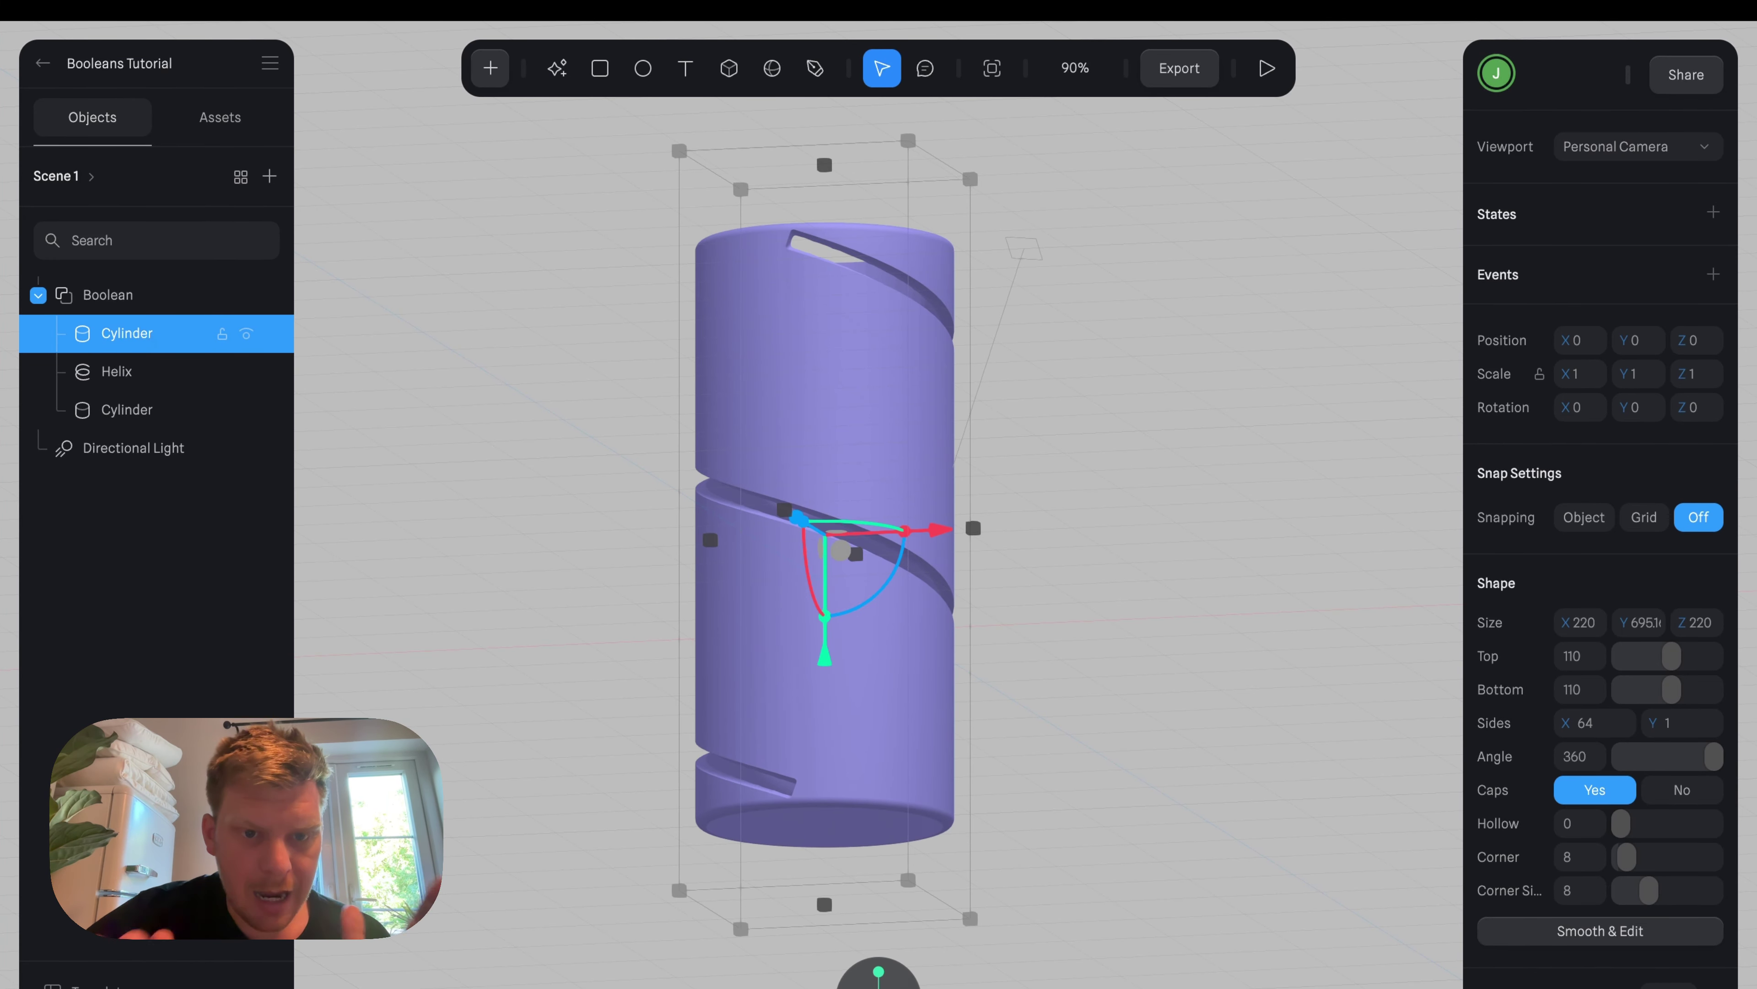
mouse_move(148, 334)
left_mouse_down()
mouse_move(145, 419)
mouse_move(143, 354)
left_mouse_up()
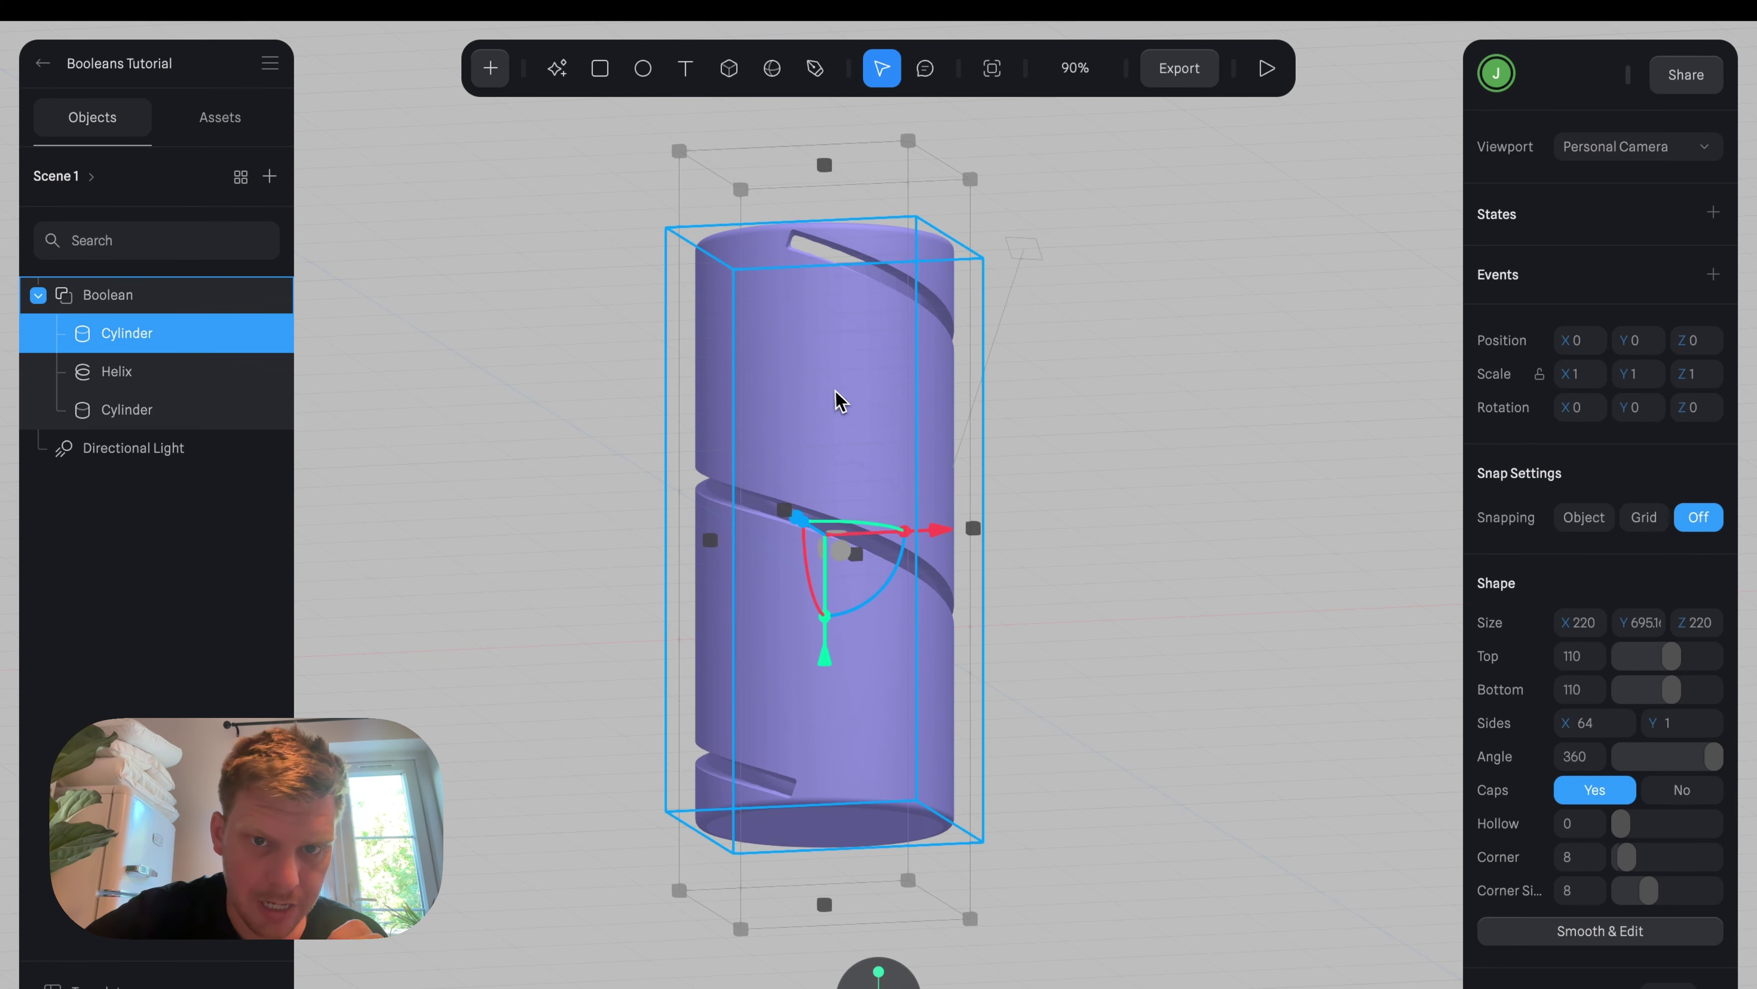
left_click_drag(127, 427, 129, 430)
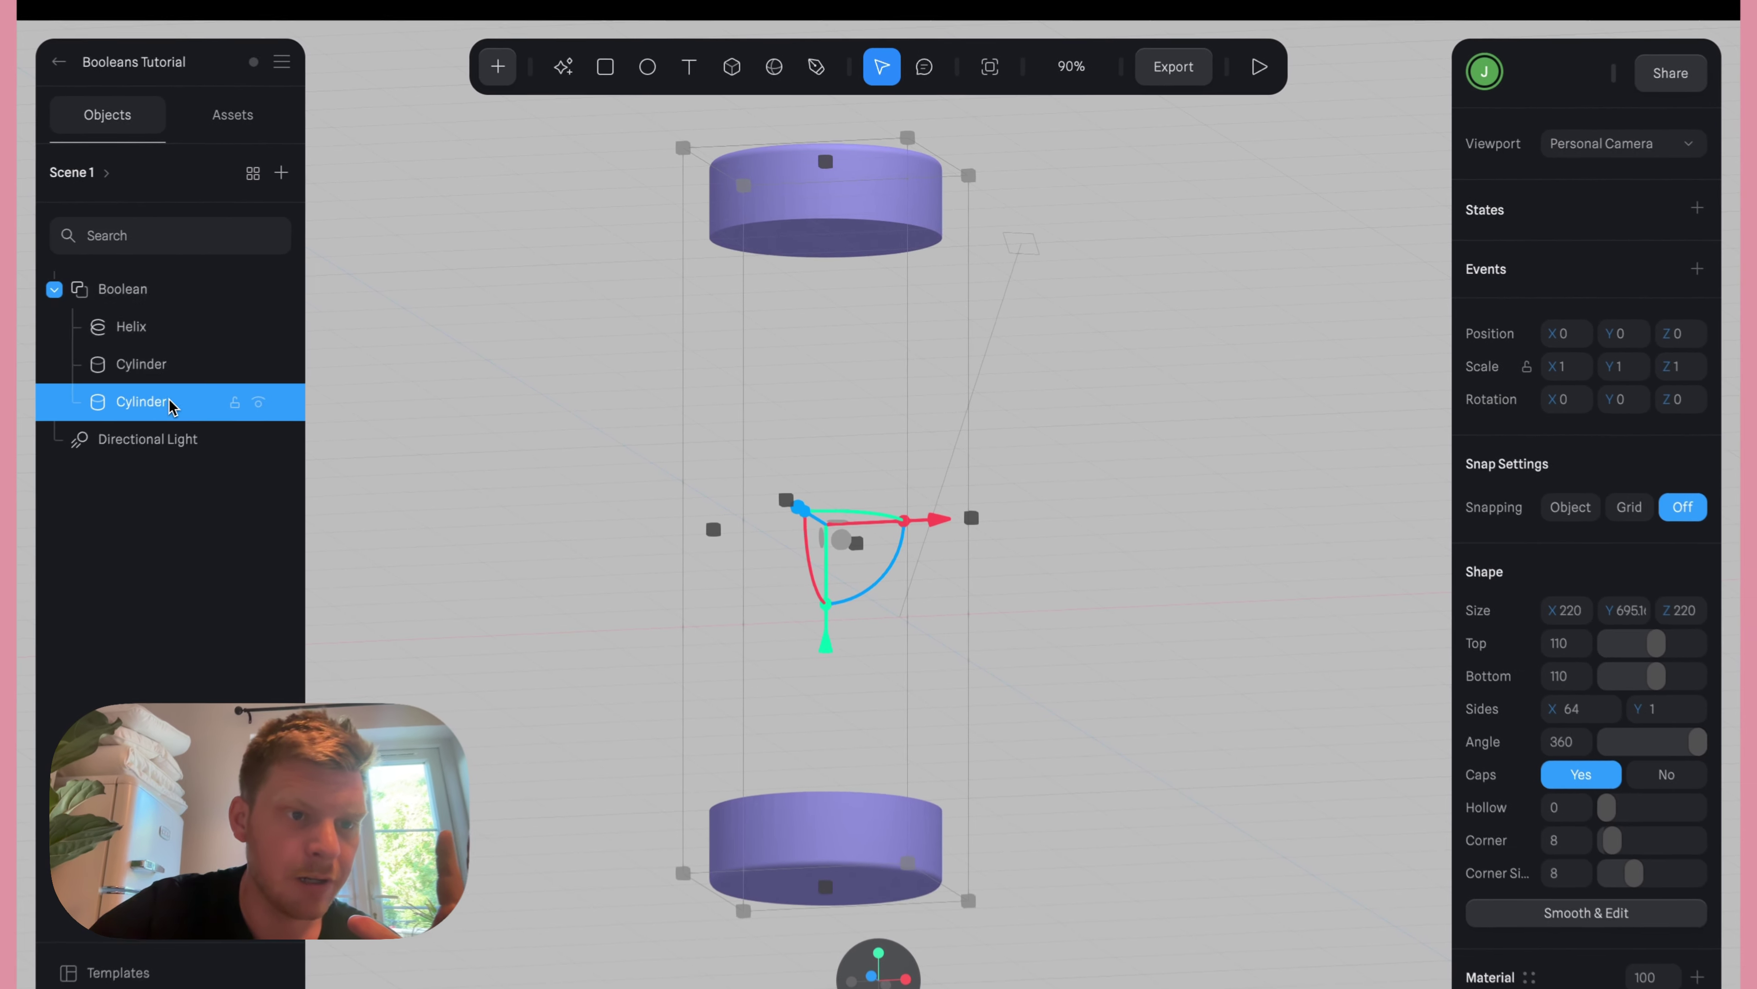
left_click_drag(251, 373, 145, 325)
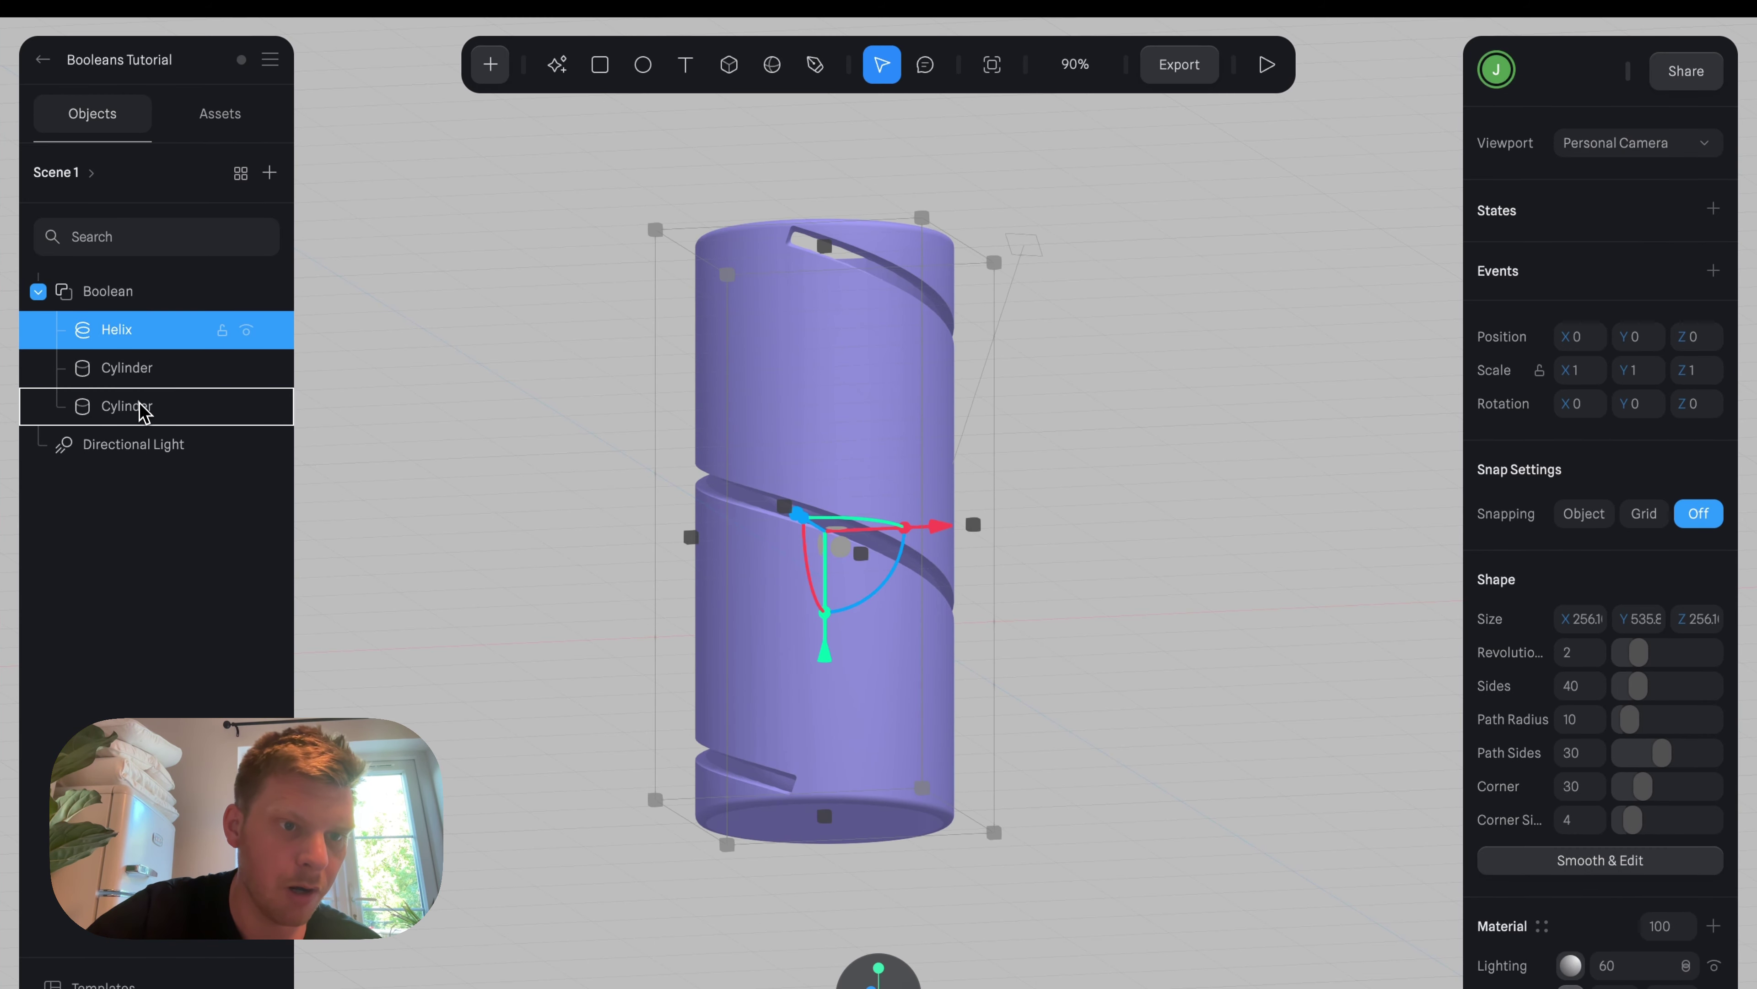
Try the helix as the last object in the Boolean group, and return it to between the two cylinders.
left_click_drag(143, 429, 143, 427)
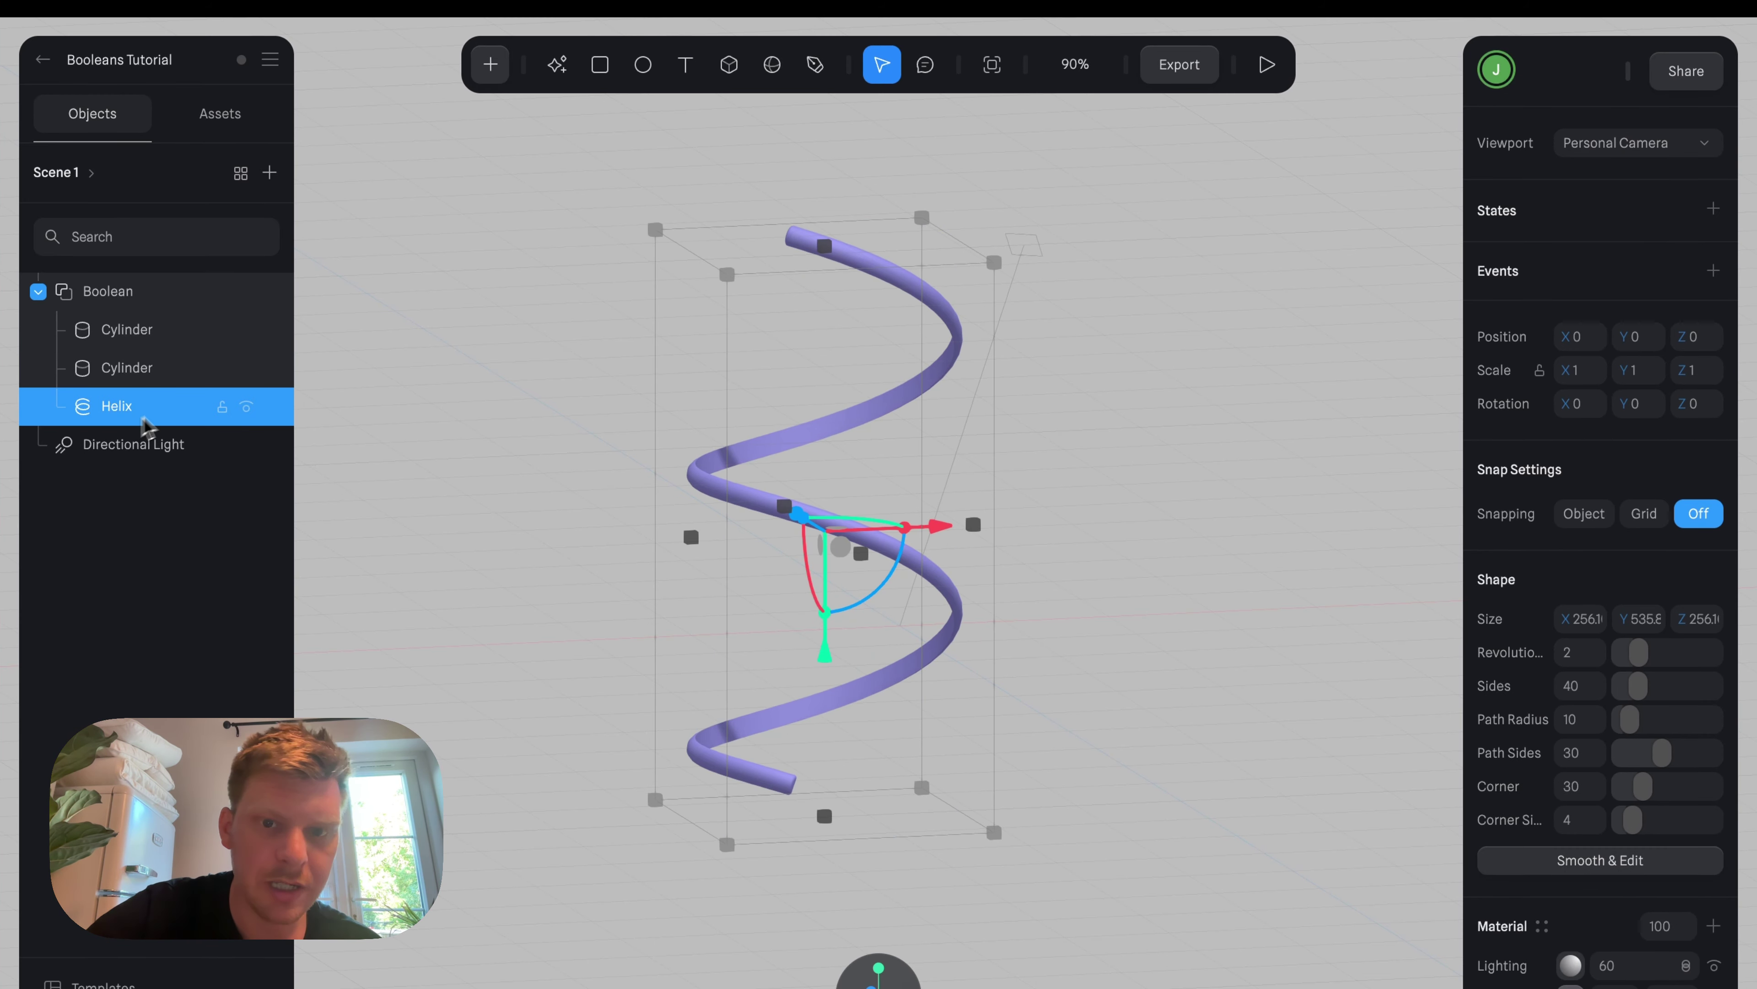
left_click_drag(1141, 428, 1064, 417, "alt")
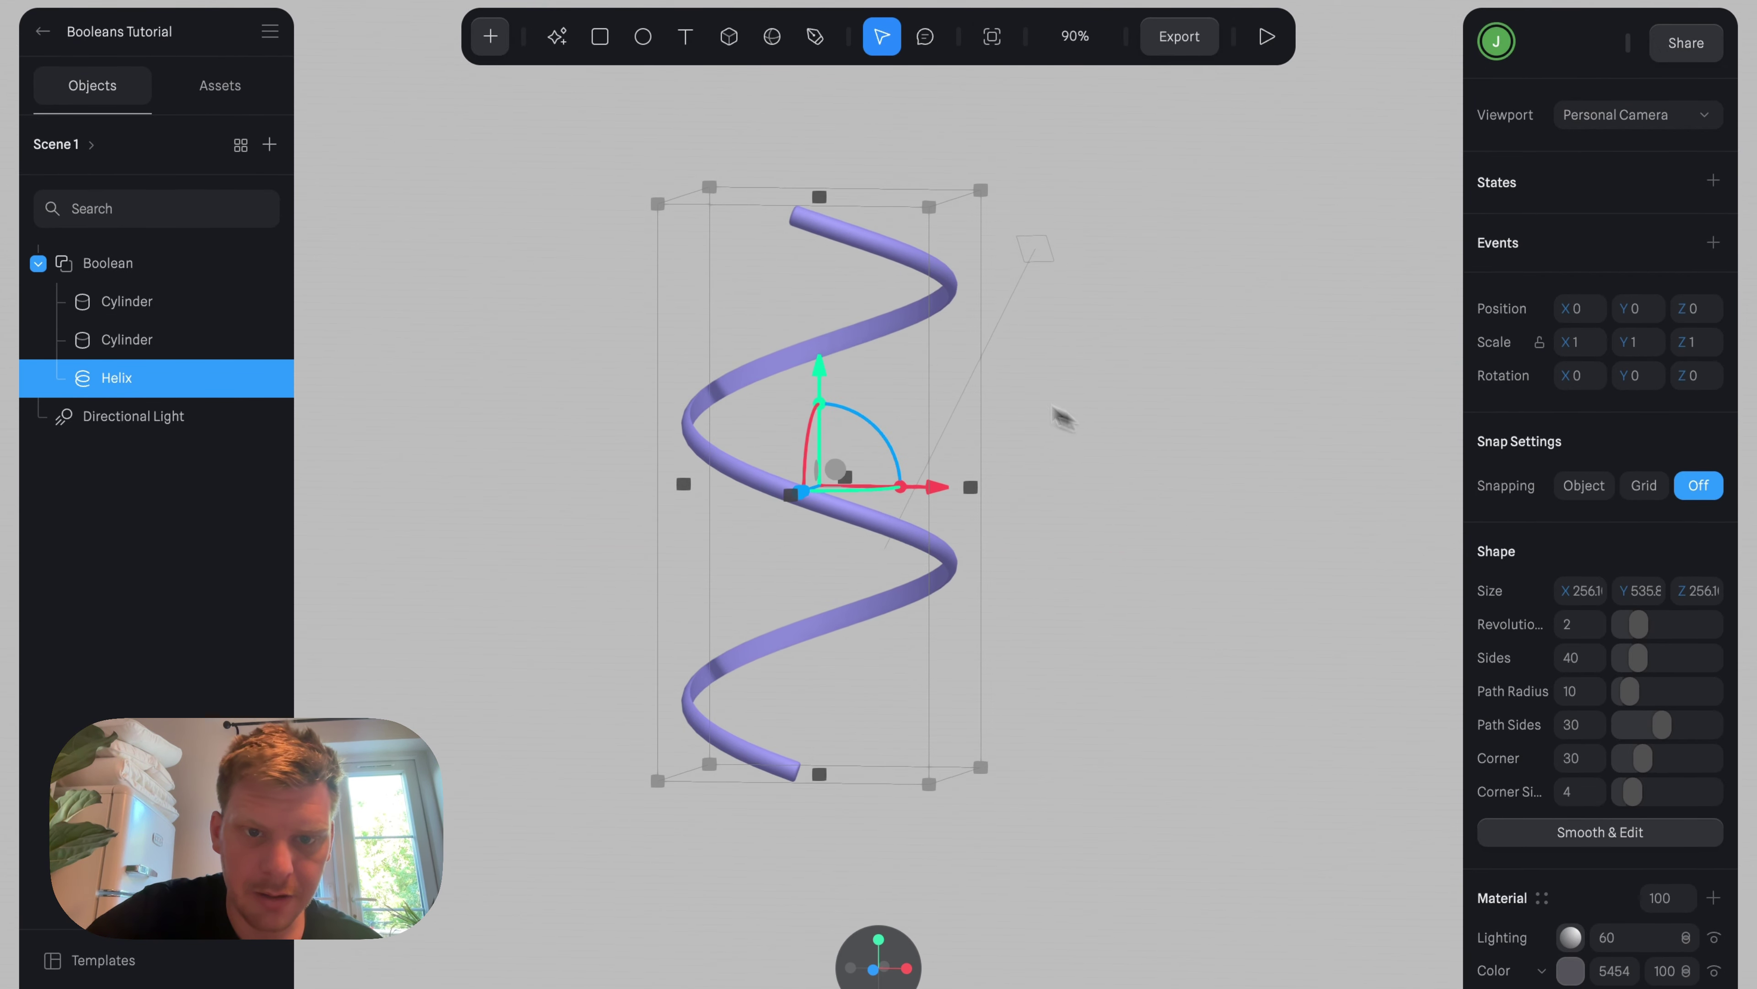
scroll(945, 370, "up", 5)
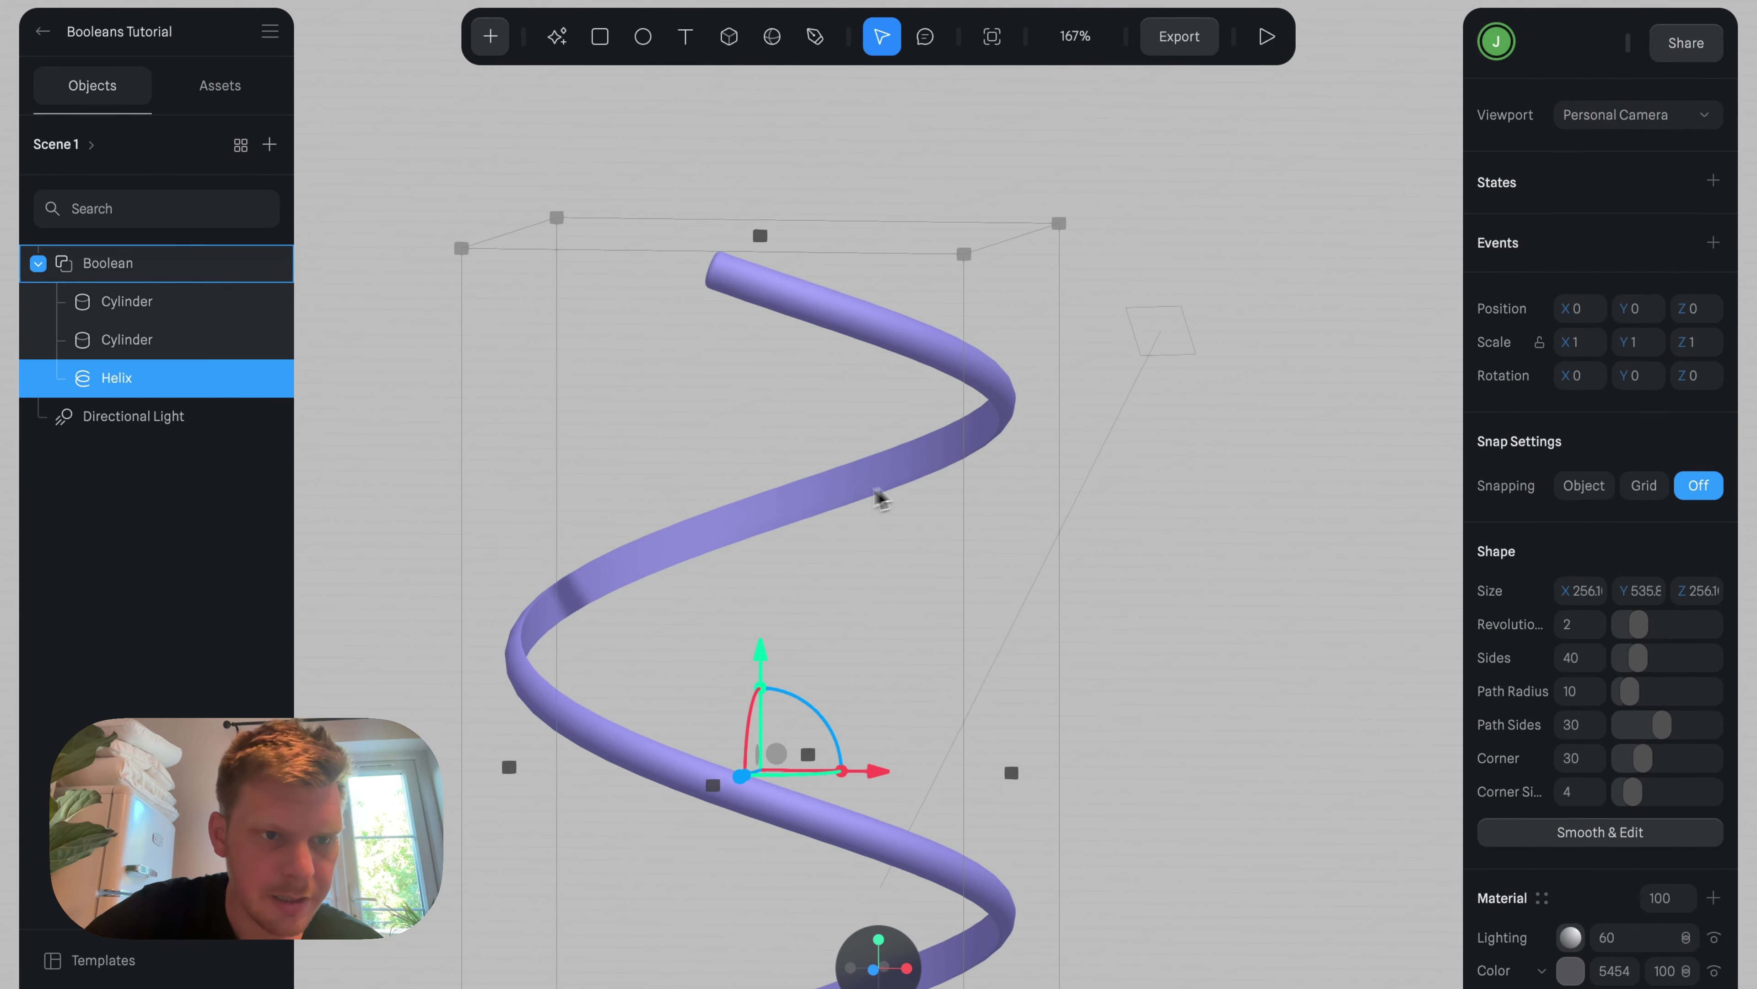
left_click_drag(139, 336, 140, 343)
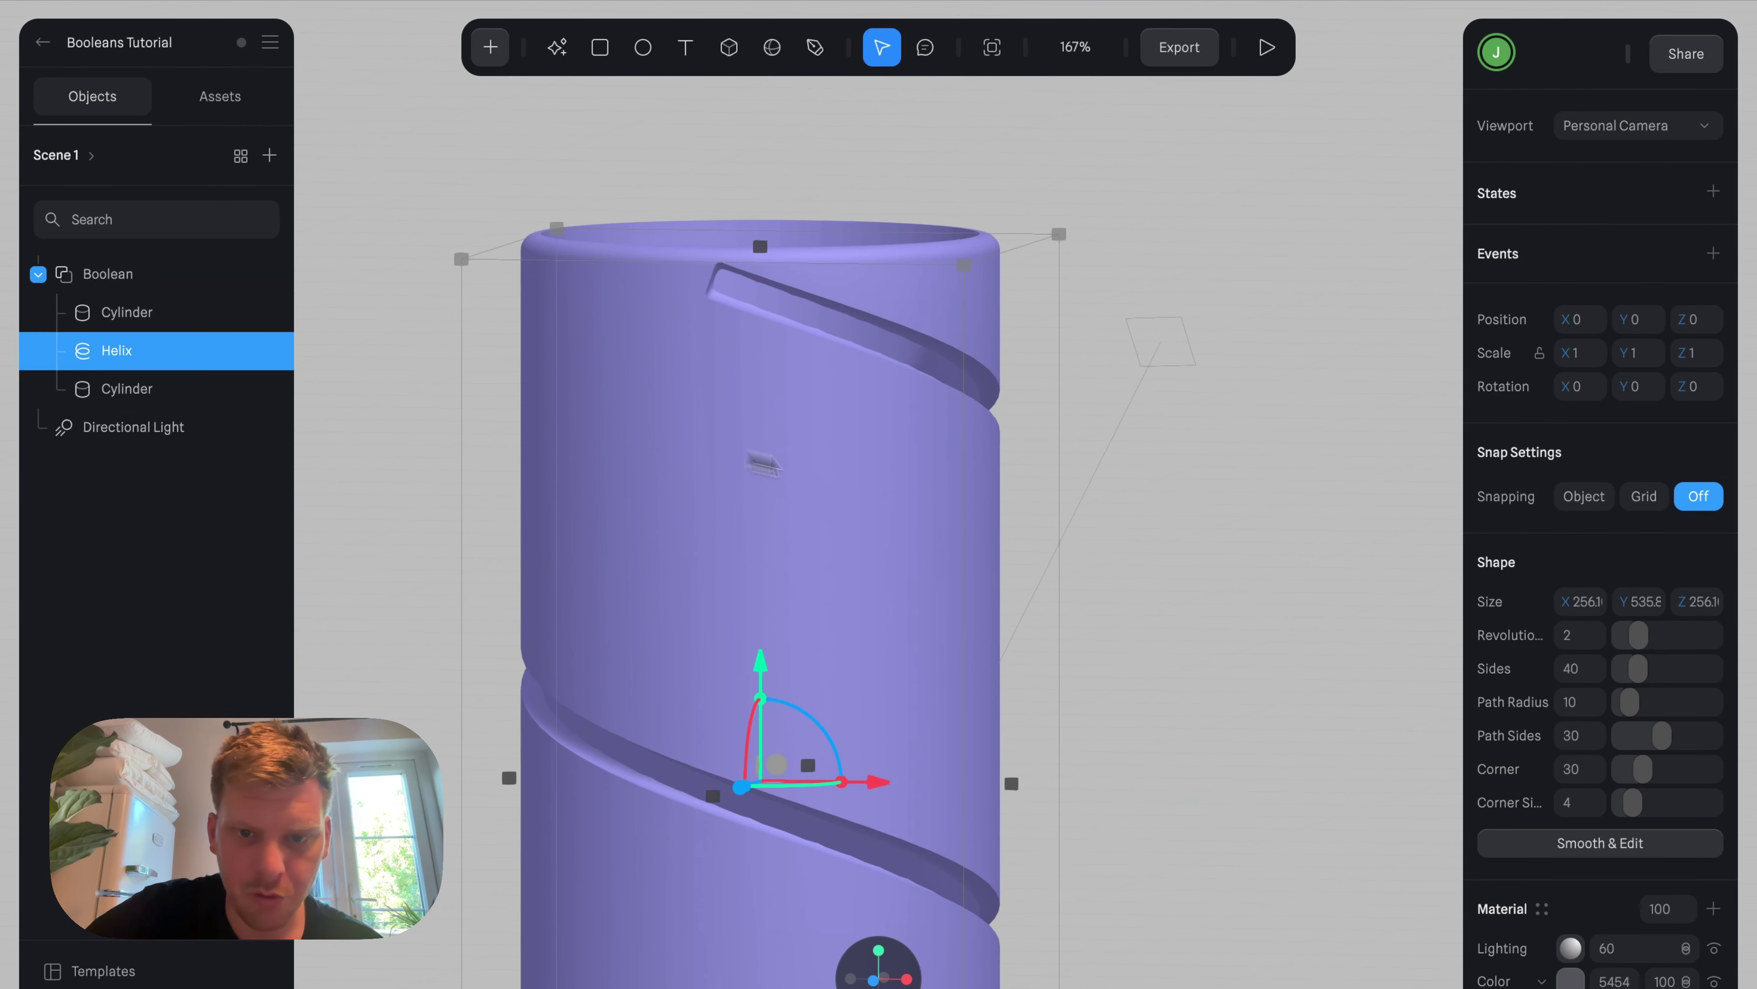
Examine the hollowed, grooved cylinder from below and from the front with nothing selected.
scroll(973, 510, "down", 5)
left_click_drag(1080, 547, 1157, 497, "alt")
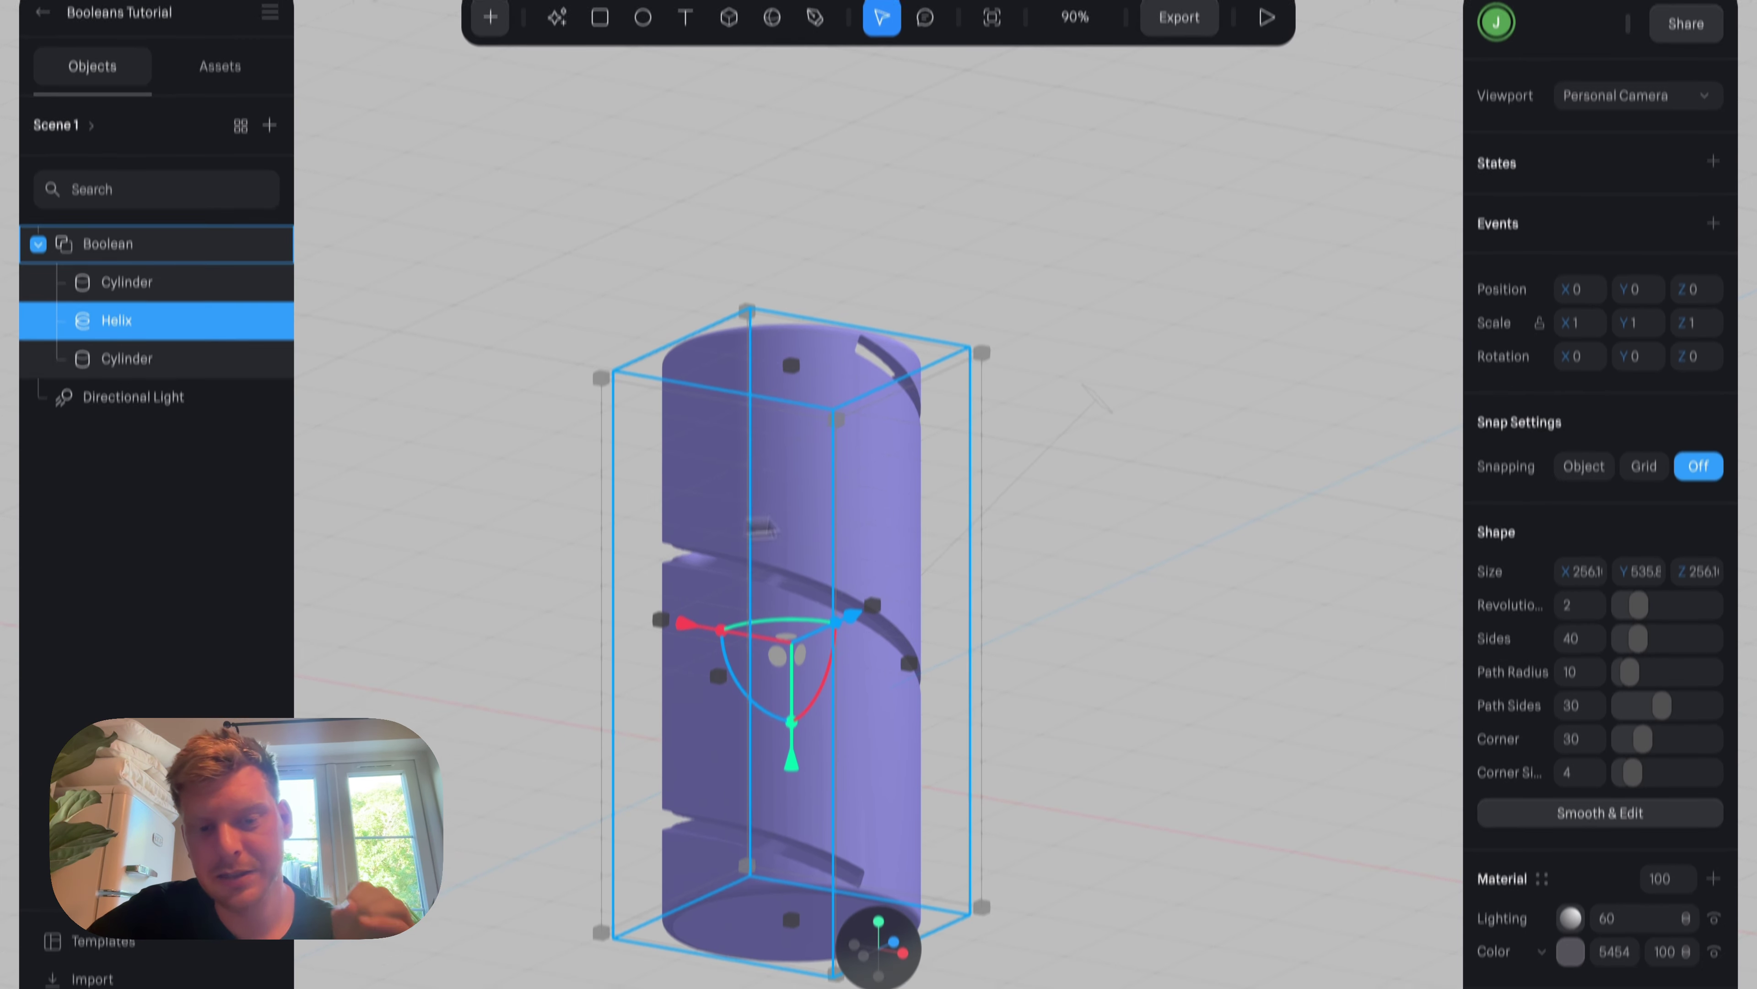
mouse_move(901, 964)
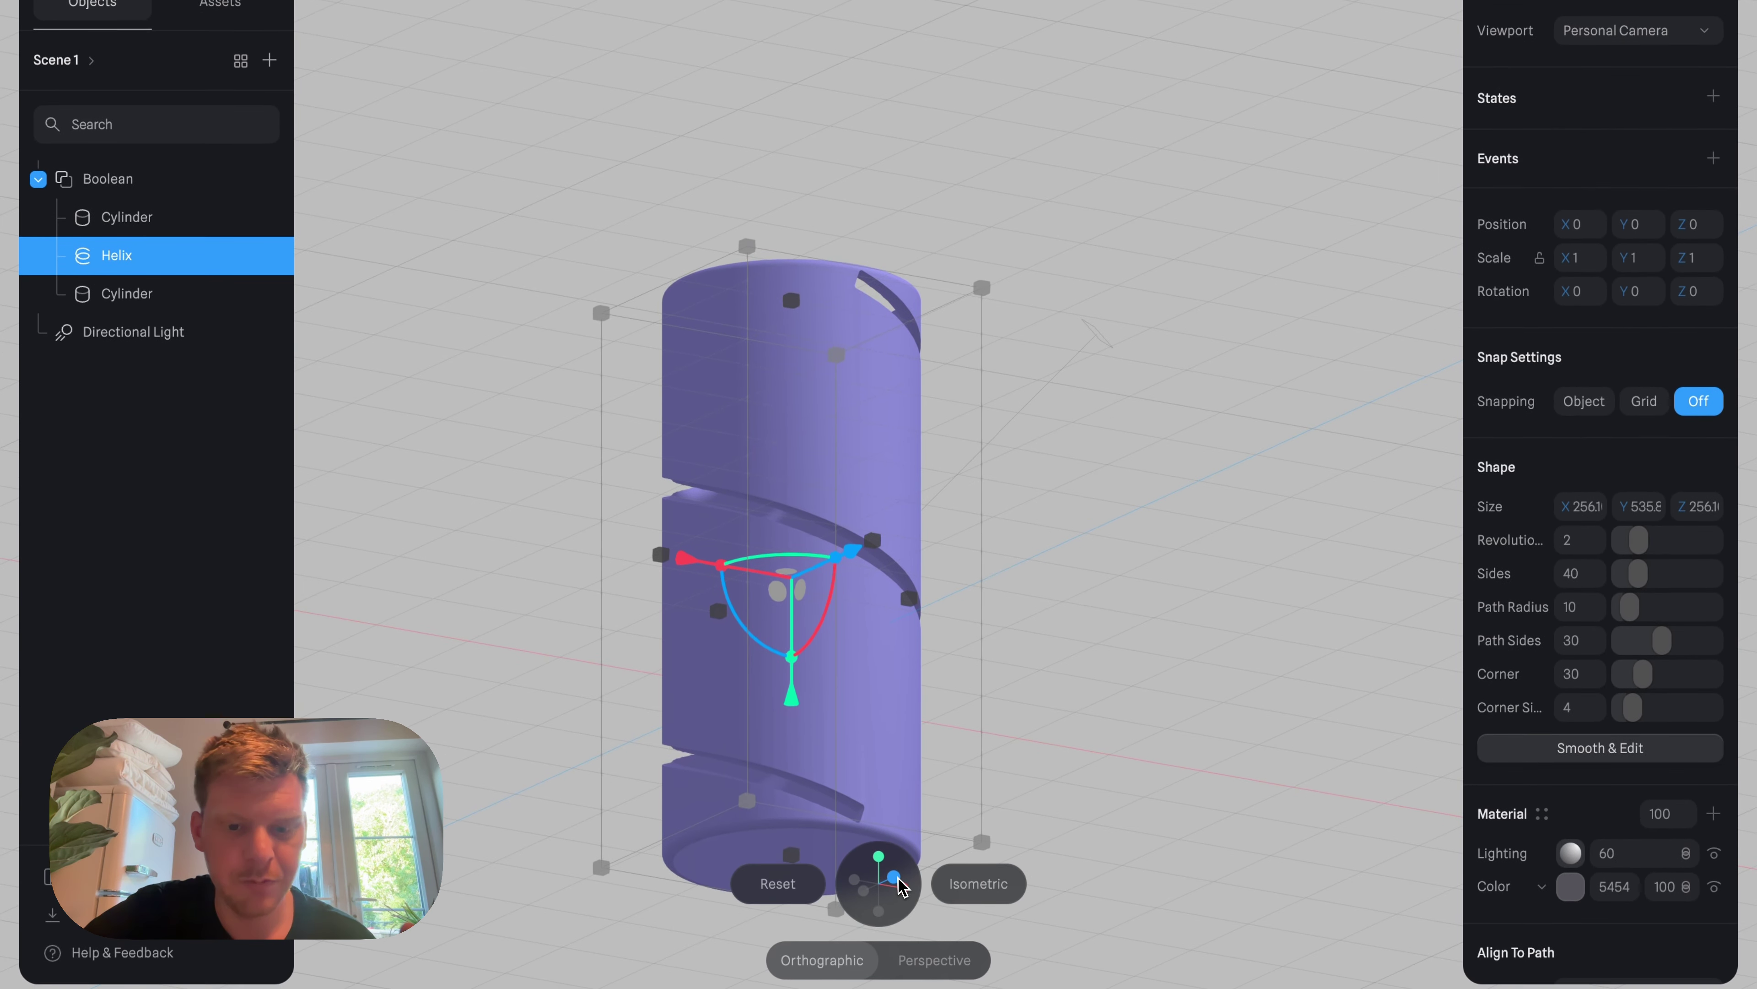
left_click(894, 877)
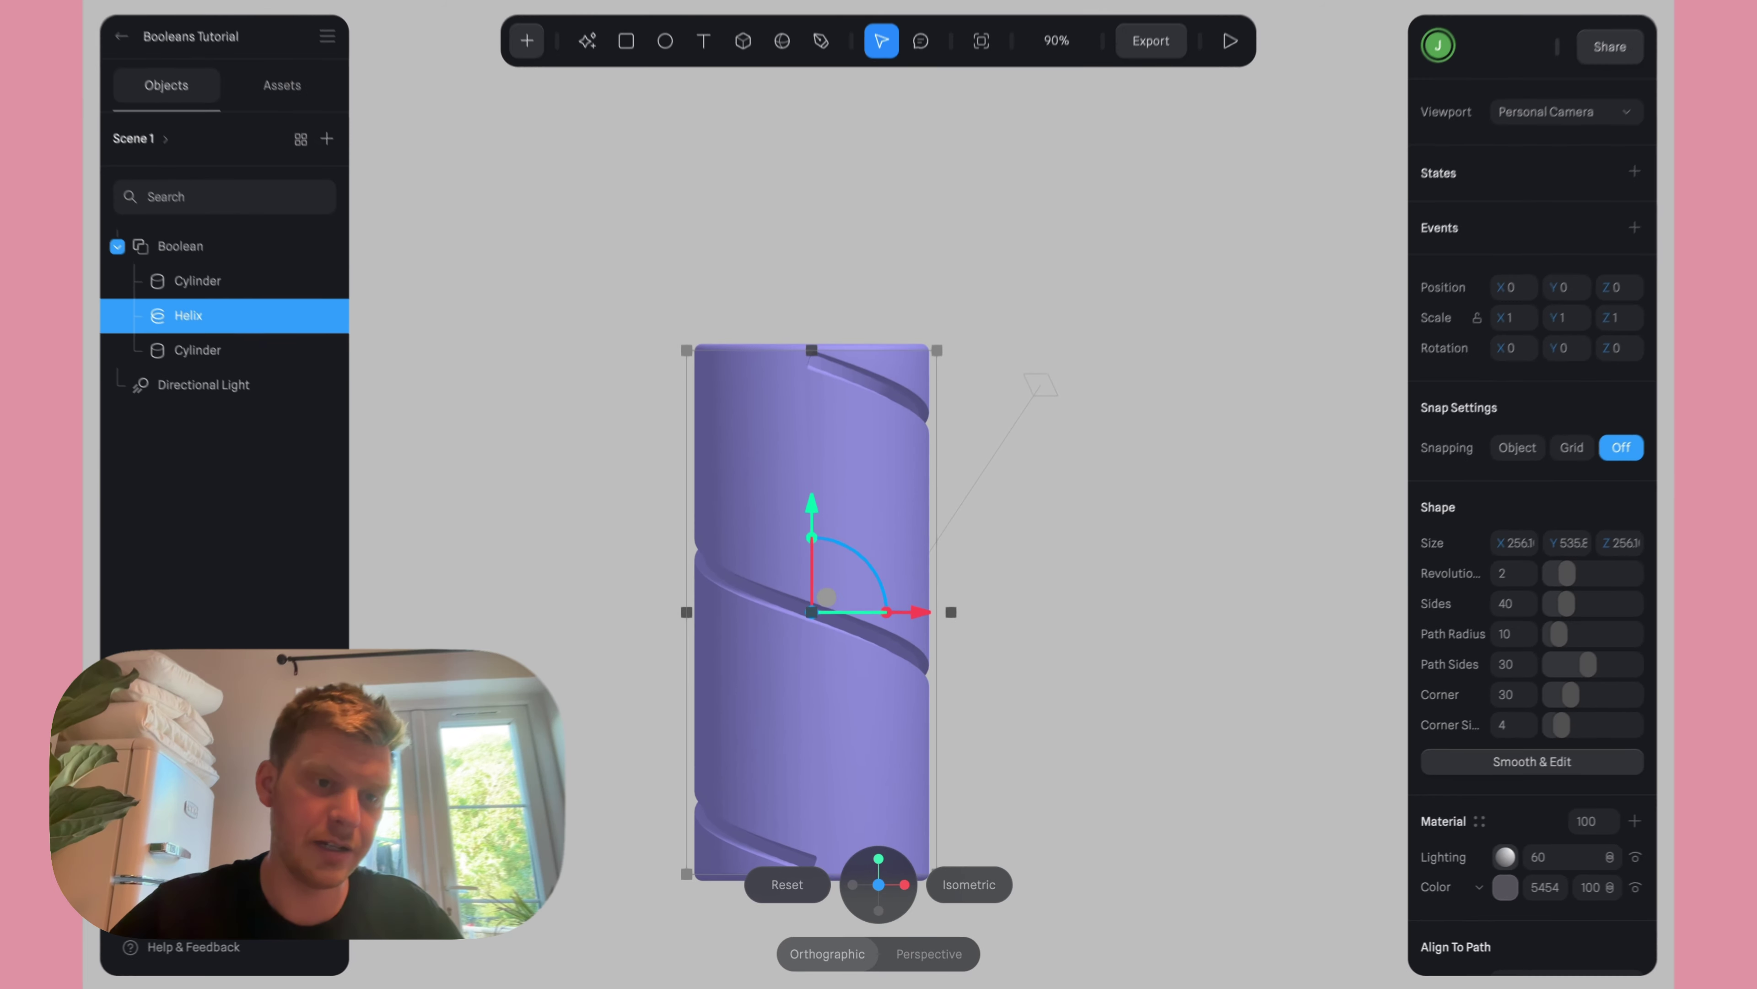
scroll(989, 554, "down", 4)
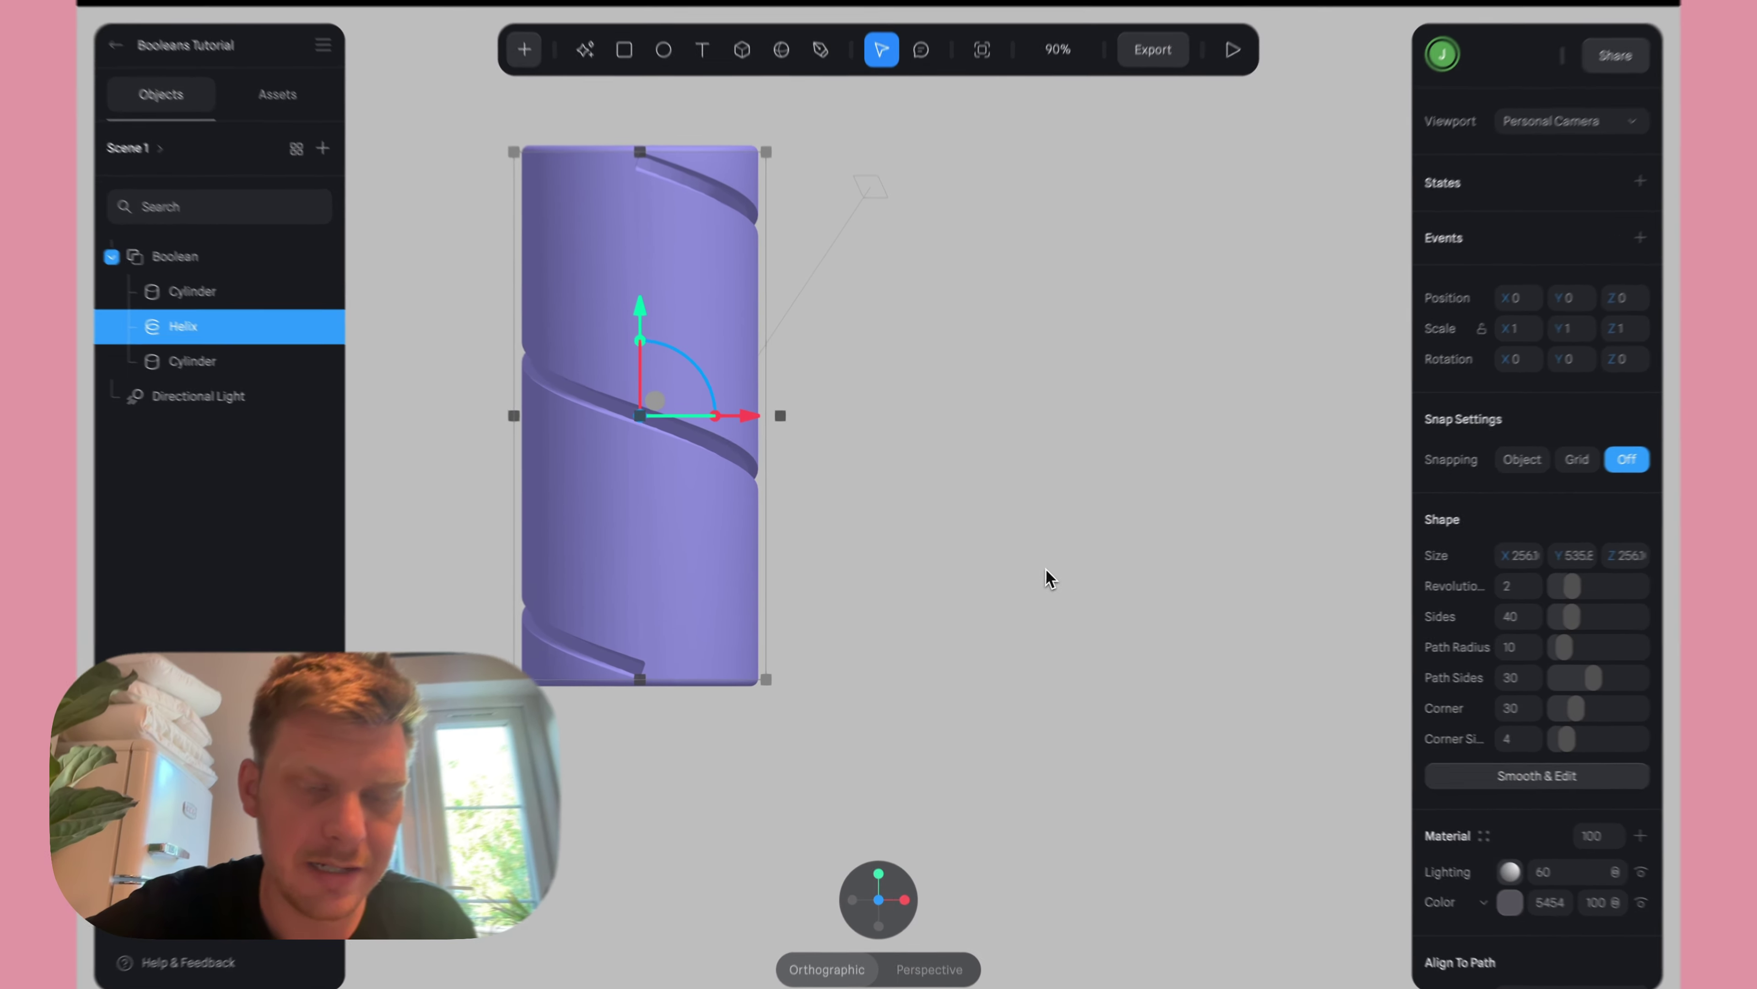
left_click(1038, 574)
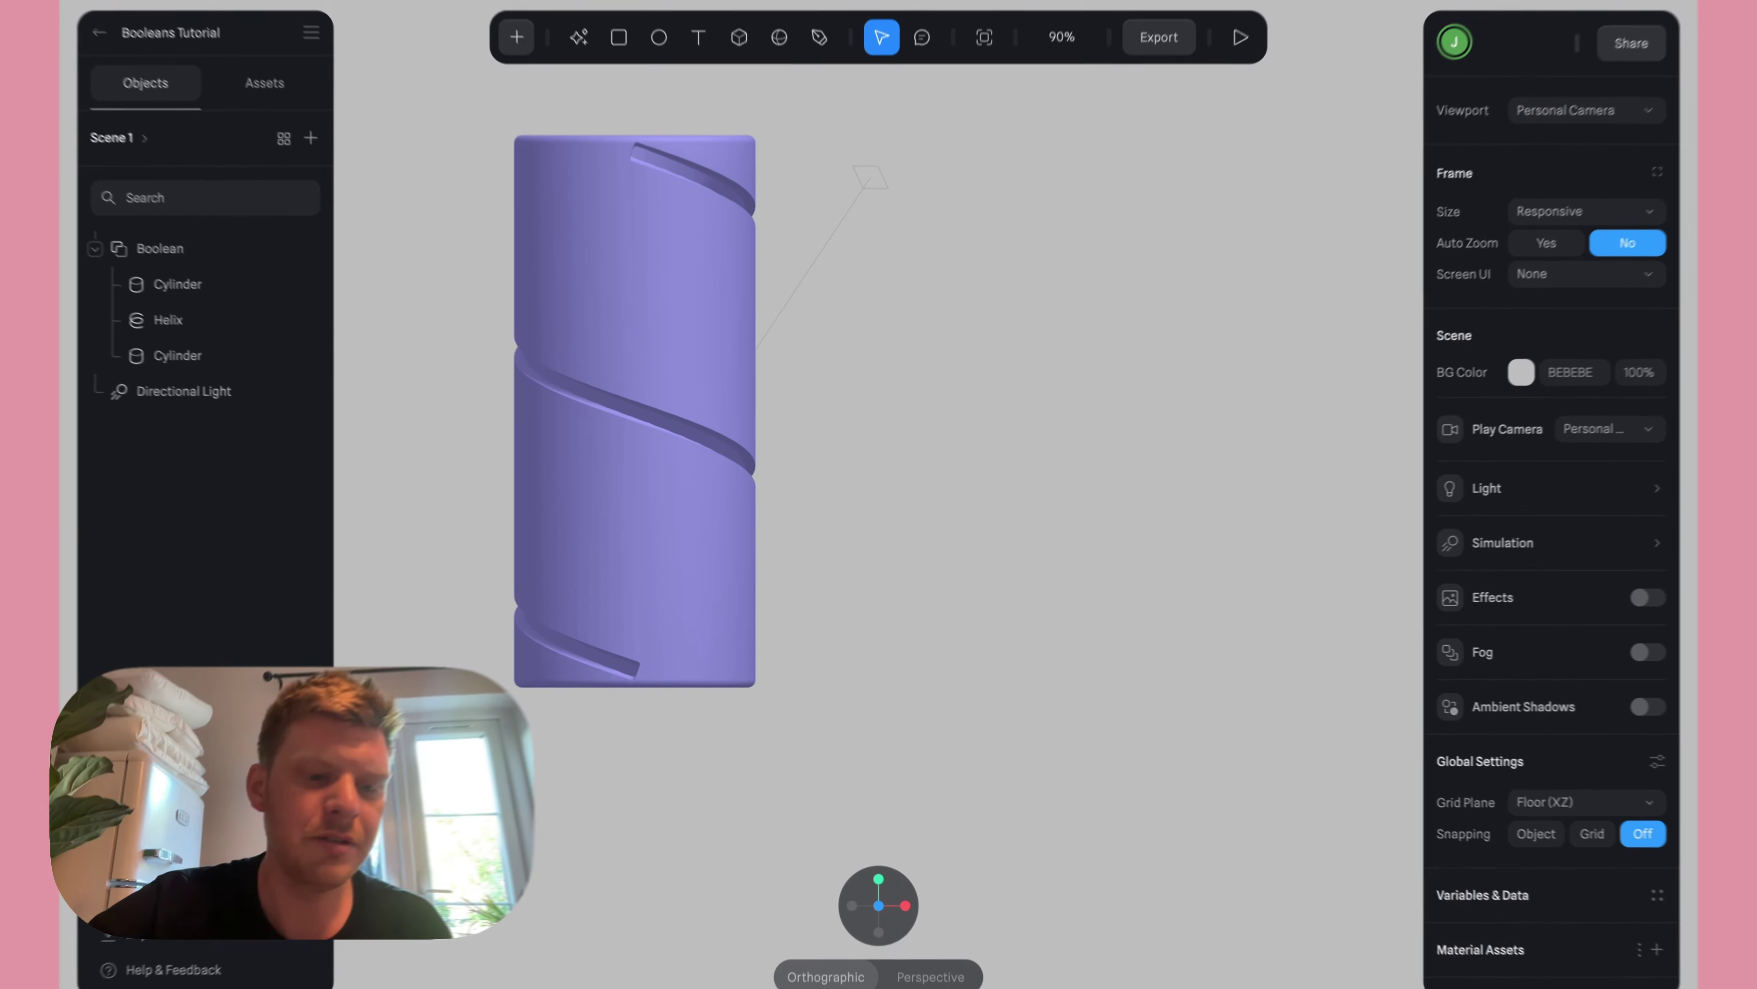
scroll(976, 541, "left", 2)
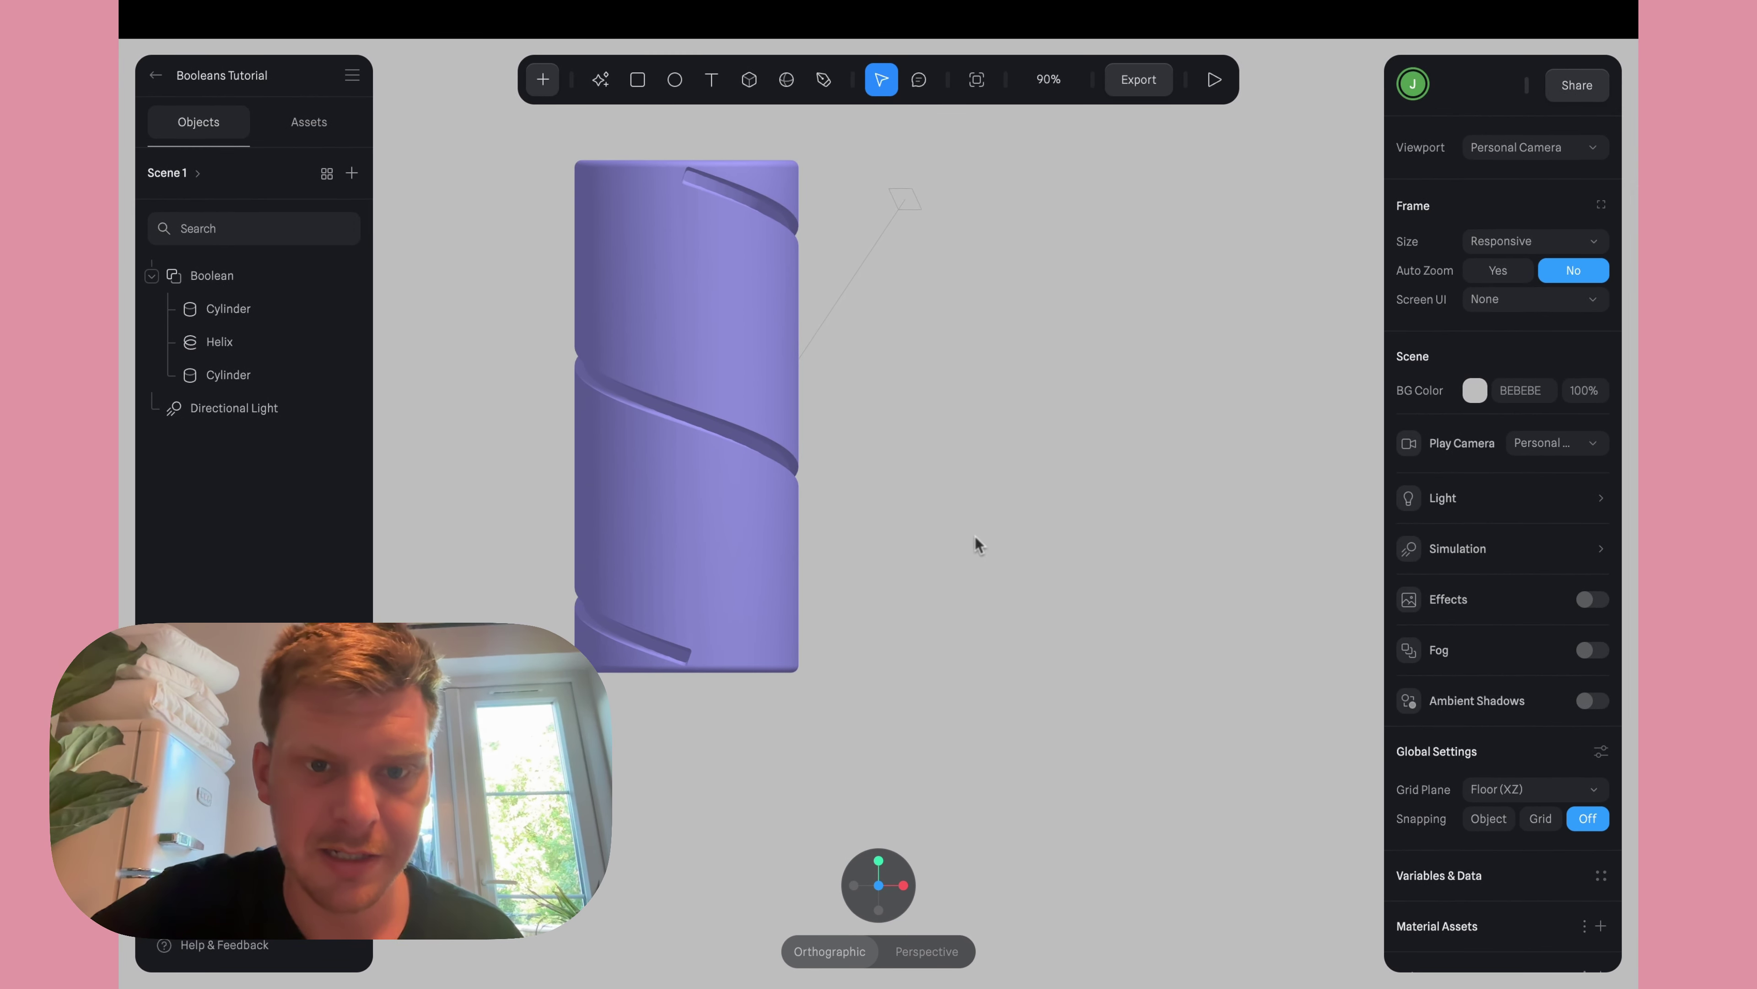
scroll(976, 542, "up", 2)
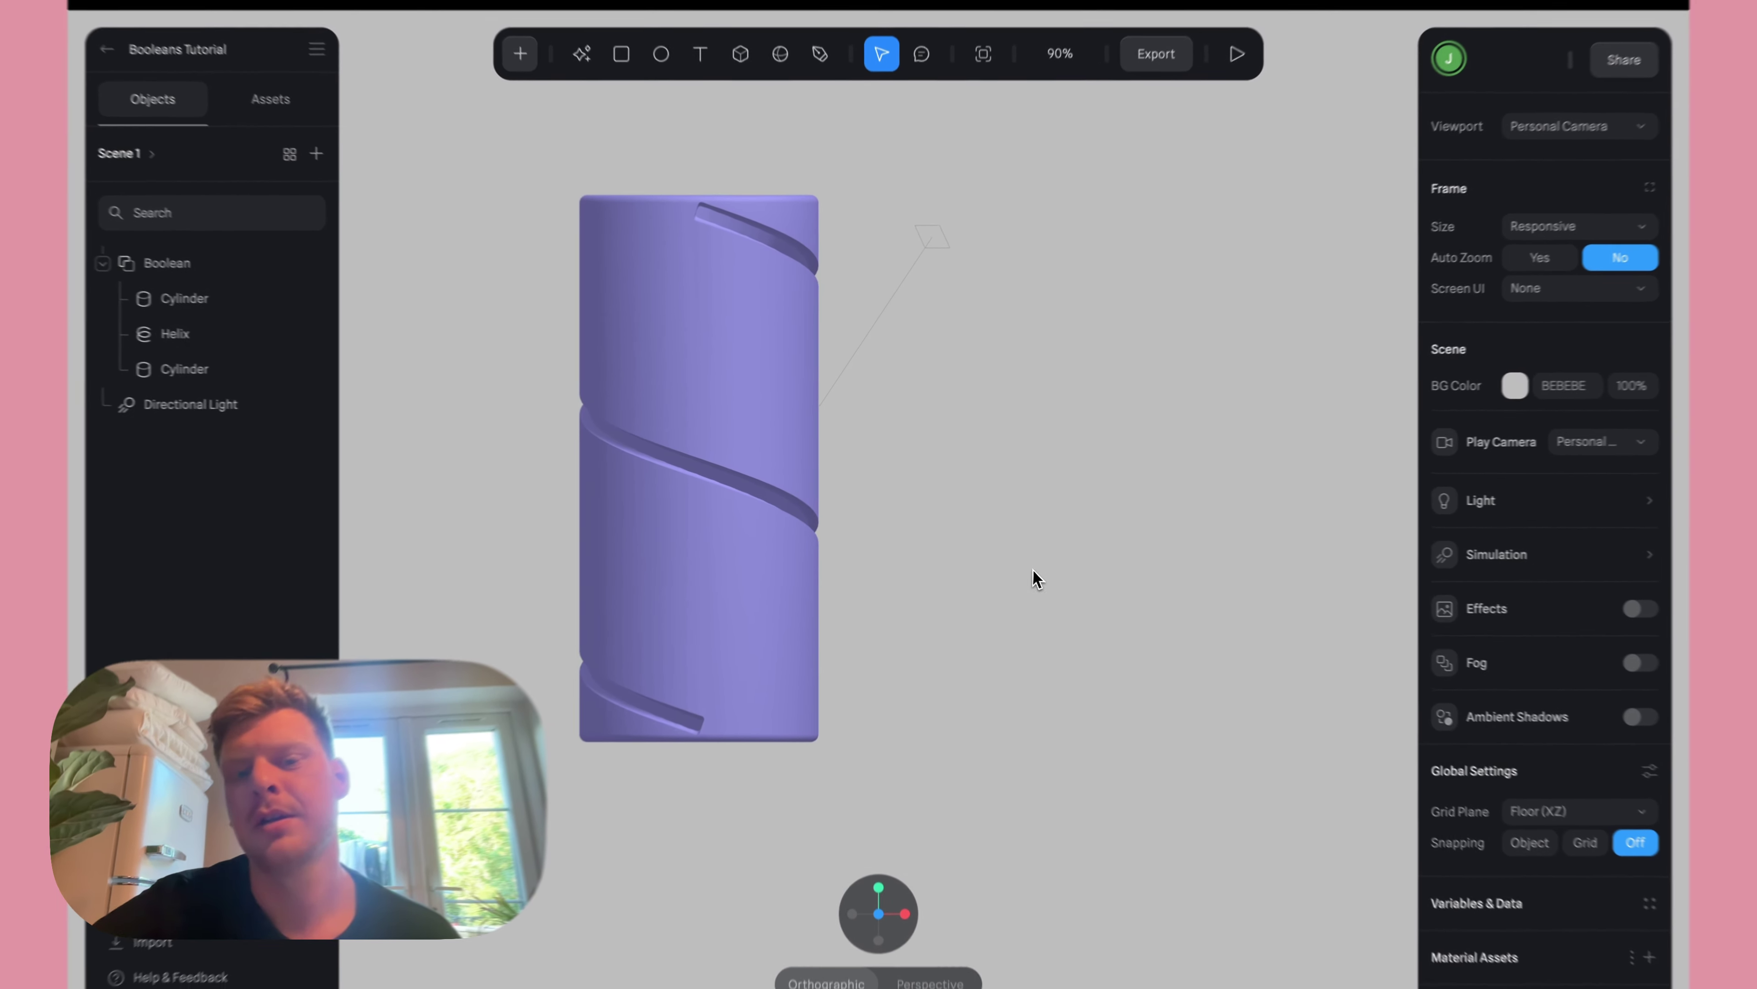
left_click_drag(1036, 578, 1075, 533)
scroll(1091, 540, "left", 5)
scroll(1091, 540, "up", 2)
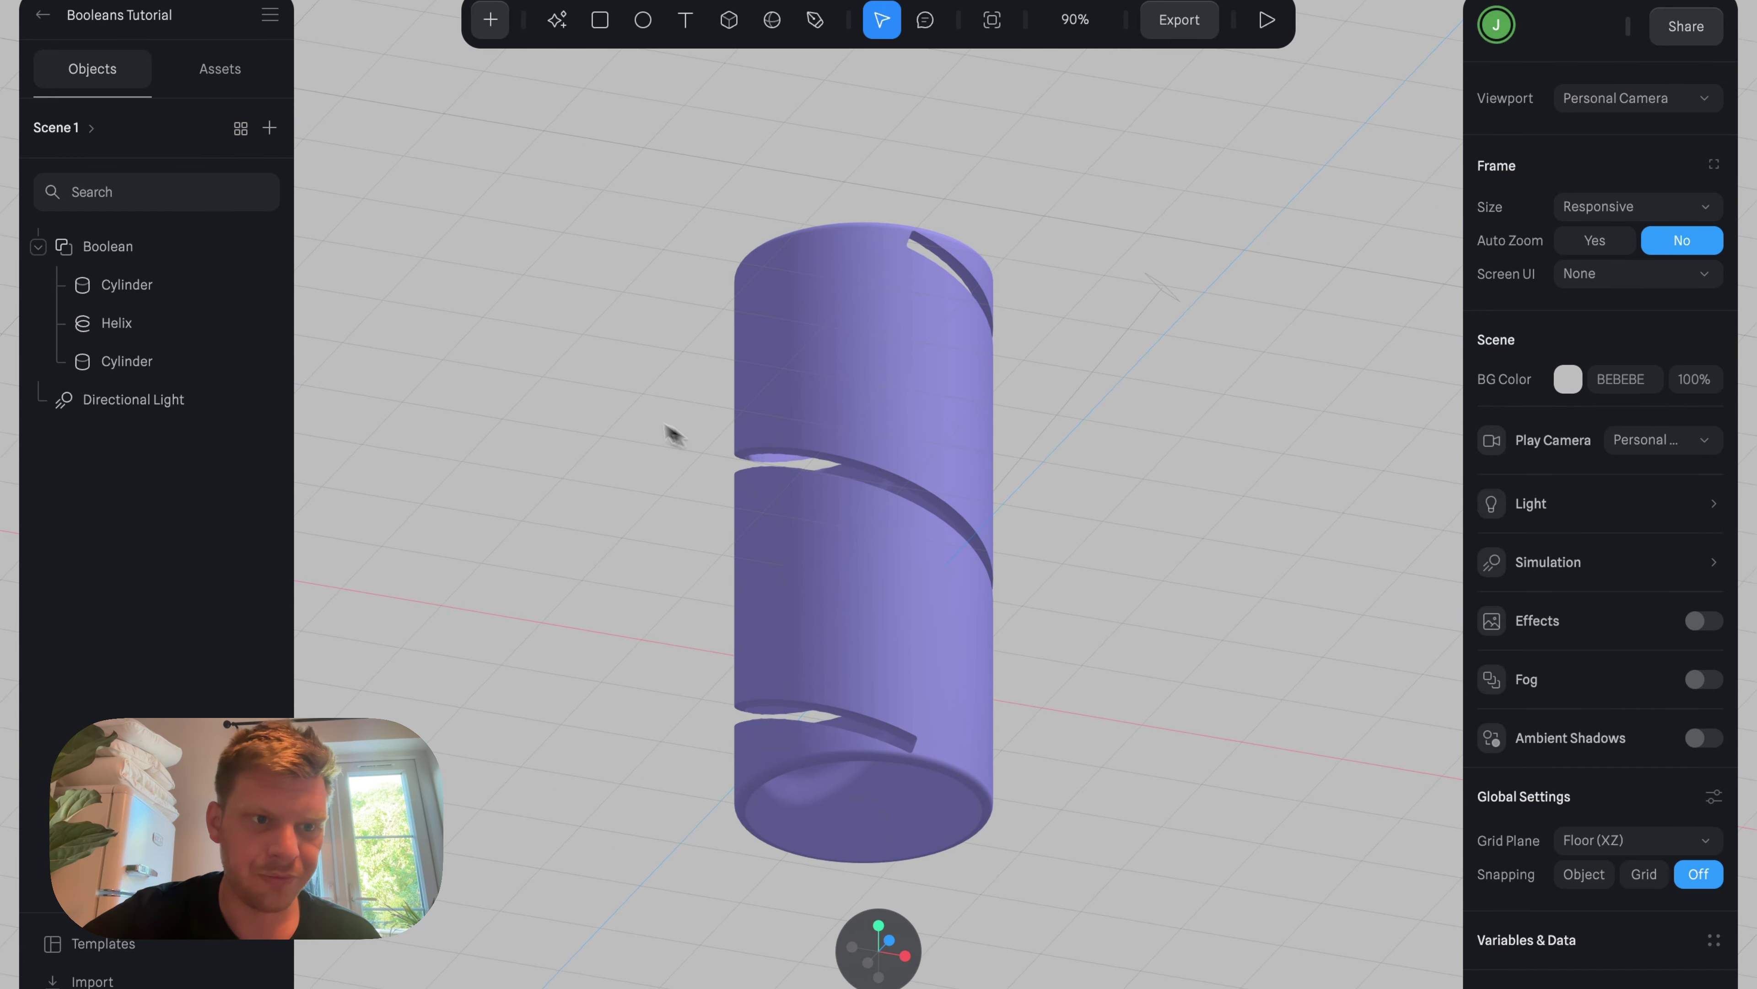
Collapse and re-expand the Boolean group to review the objects it contains, and clear the selection.
left_click(149, 250)
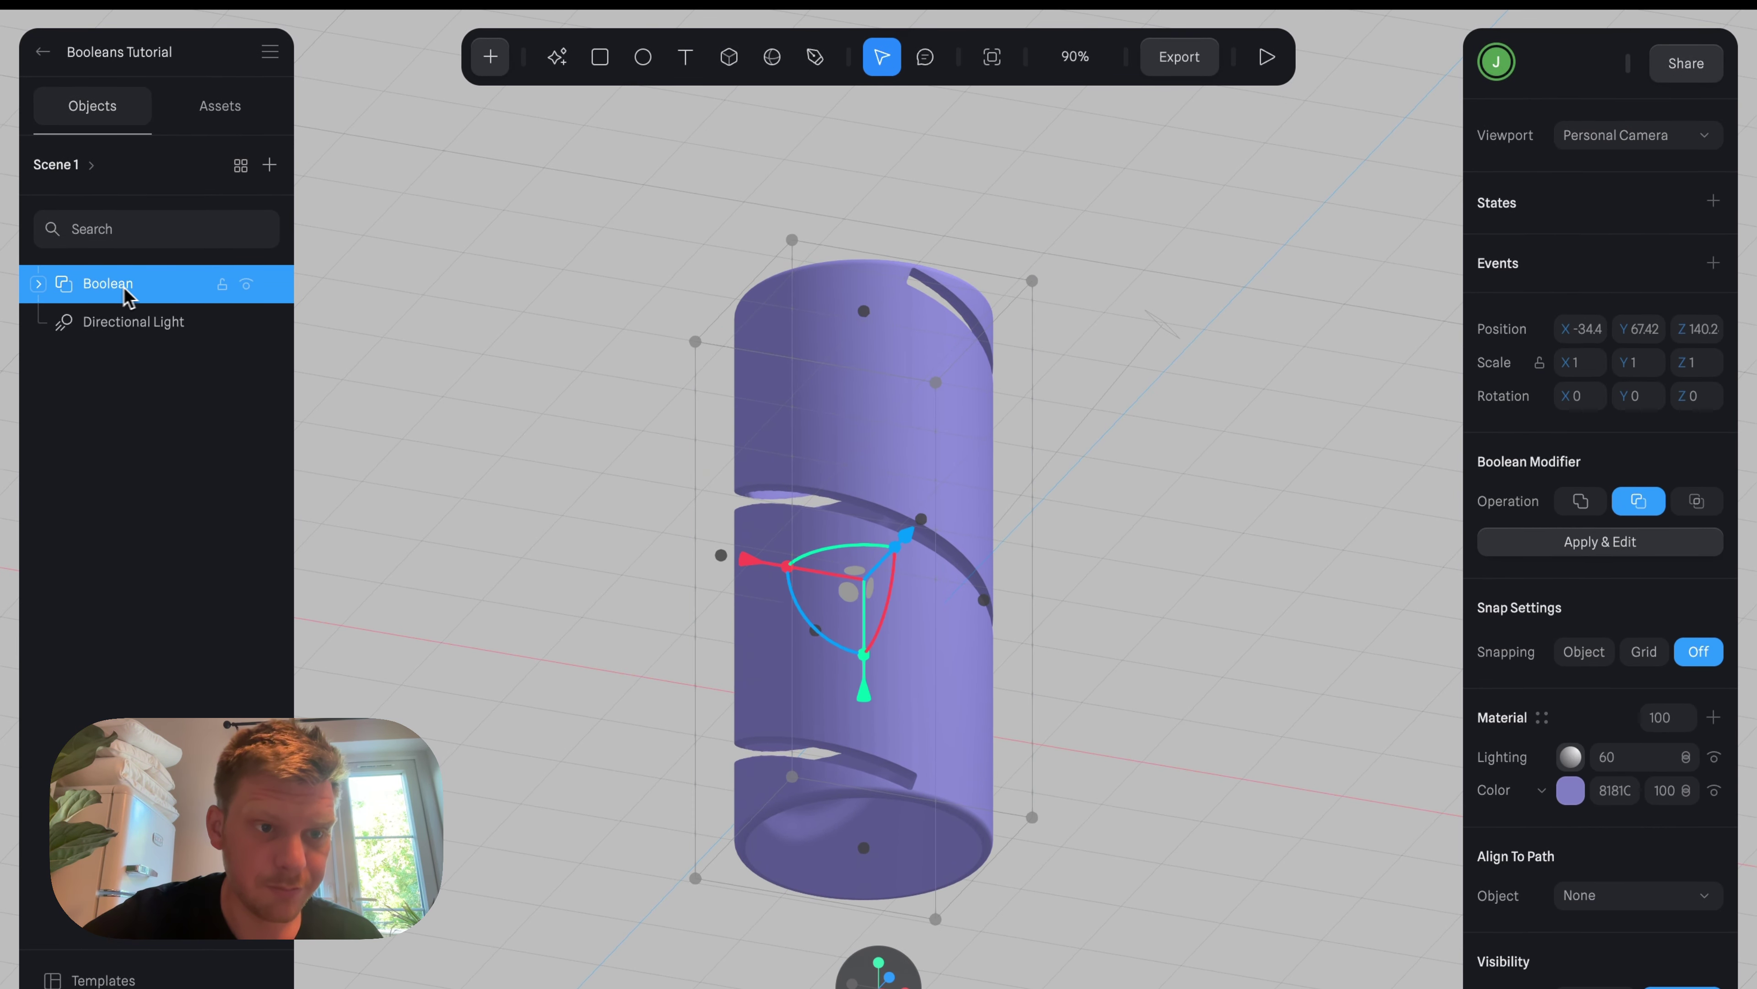
left_click(38, 283)
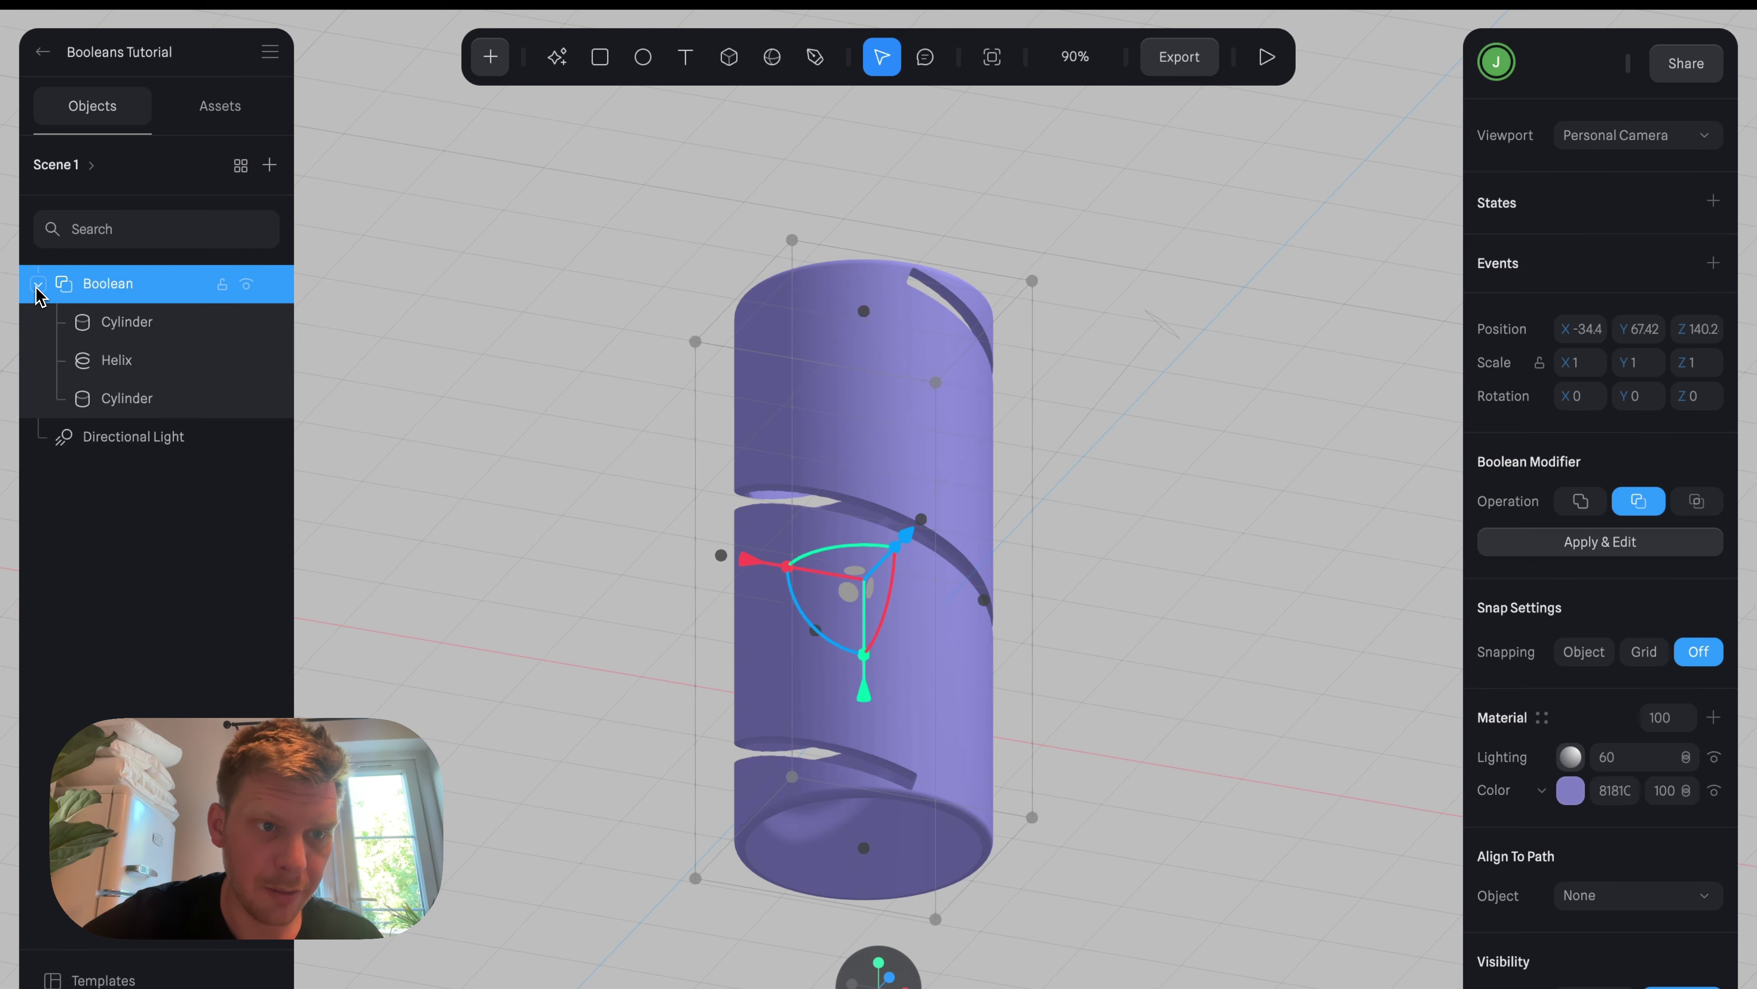
left_click(38, 284)
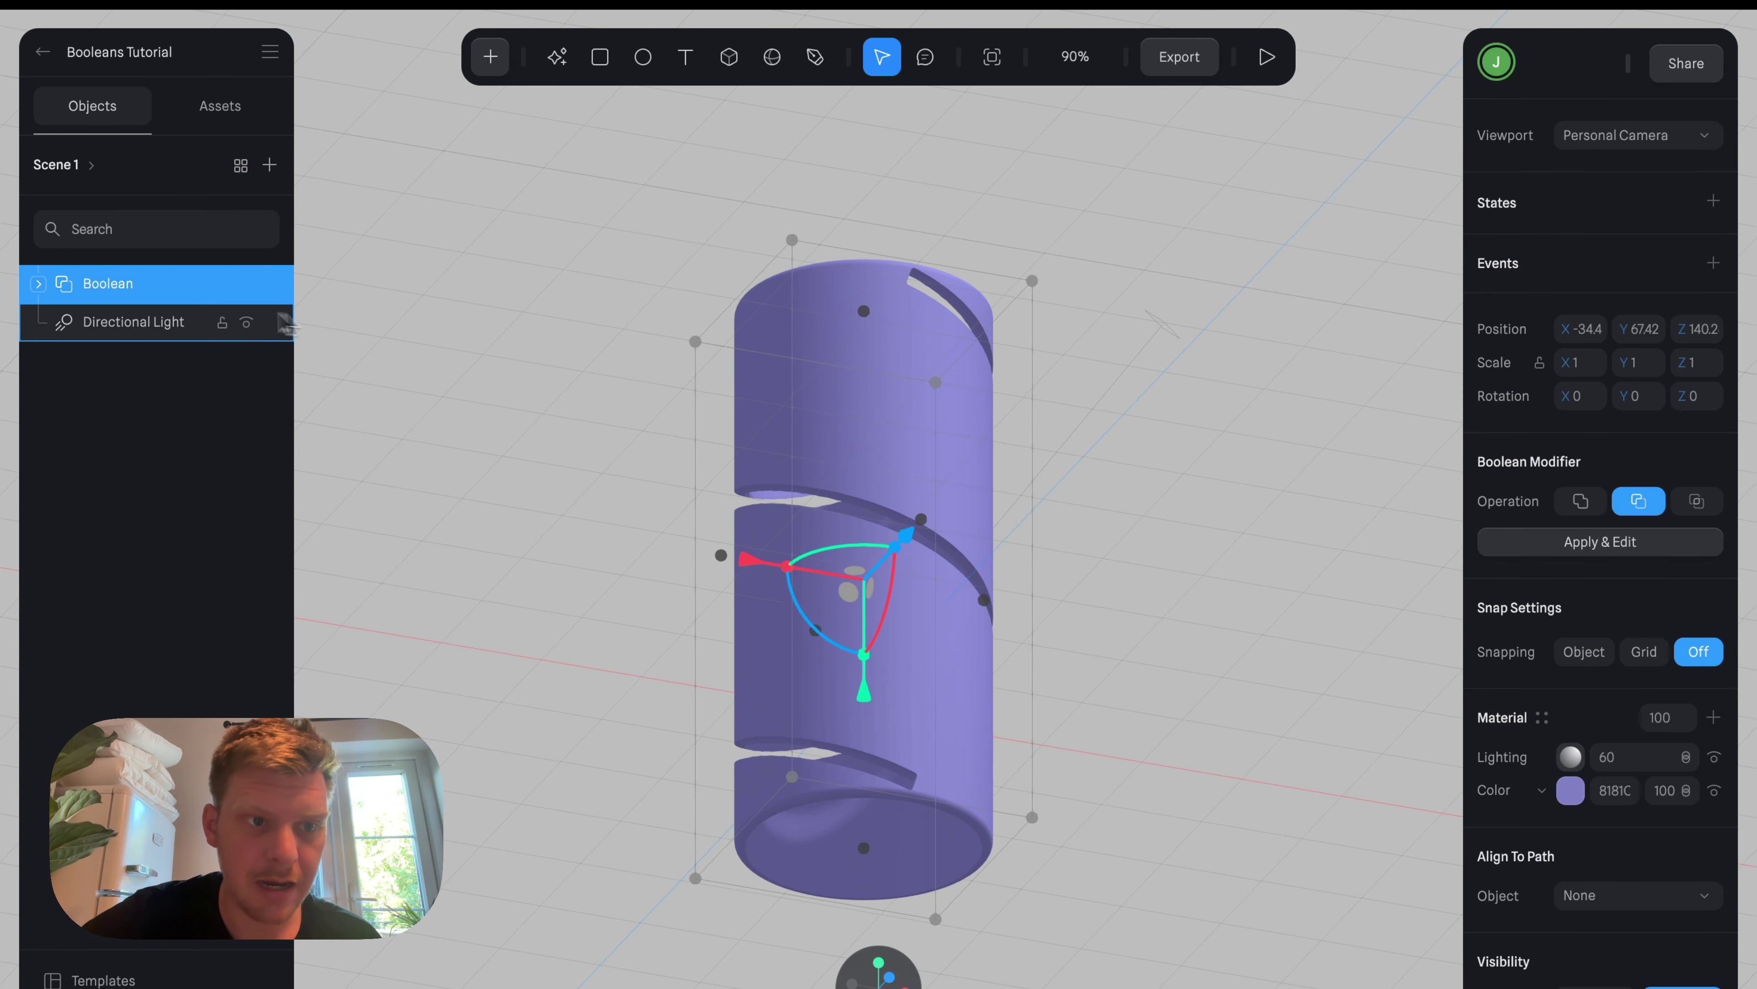
left_click(39, 284)
left_click(1173, 543)
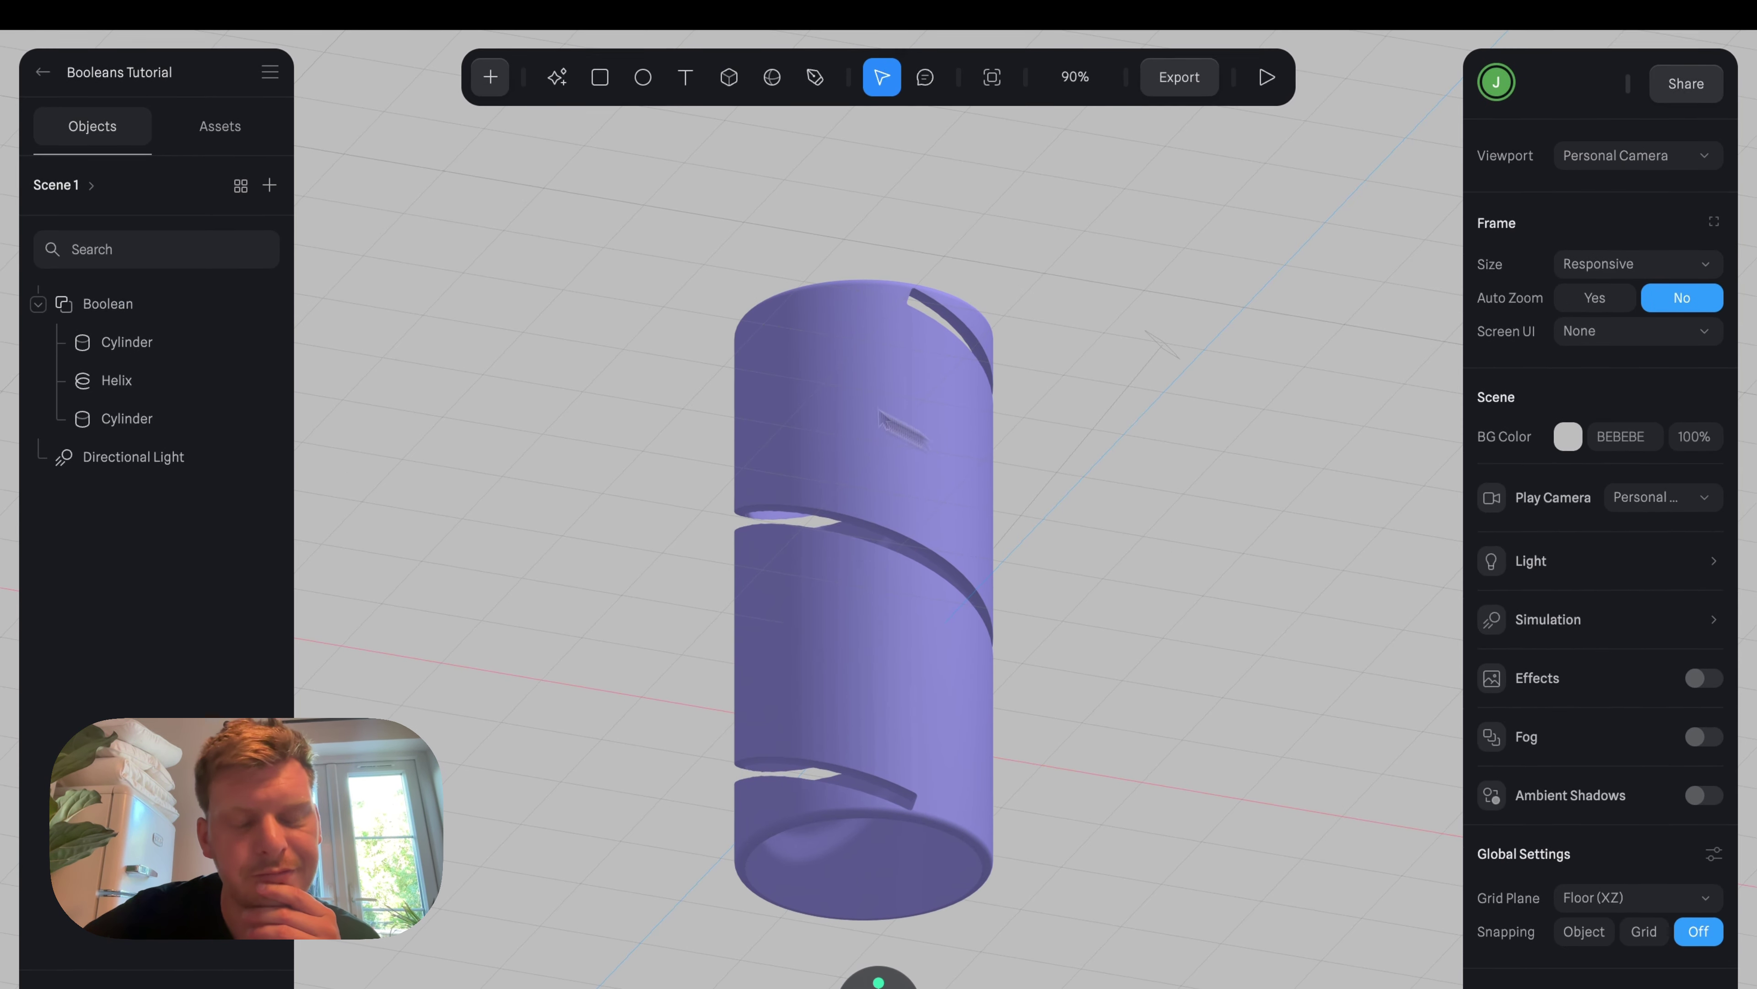
Add a star about 665 x 665 beside the Boolean group, at about X 403, Y -1, Z 501.
left_click(492, 81)
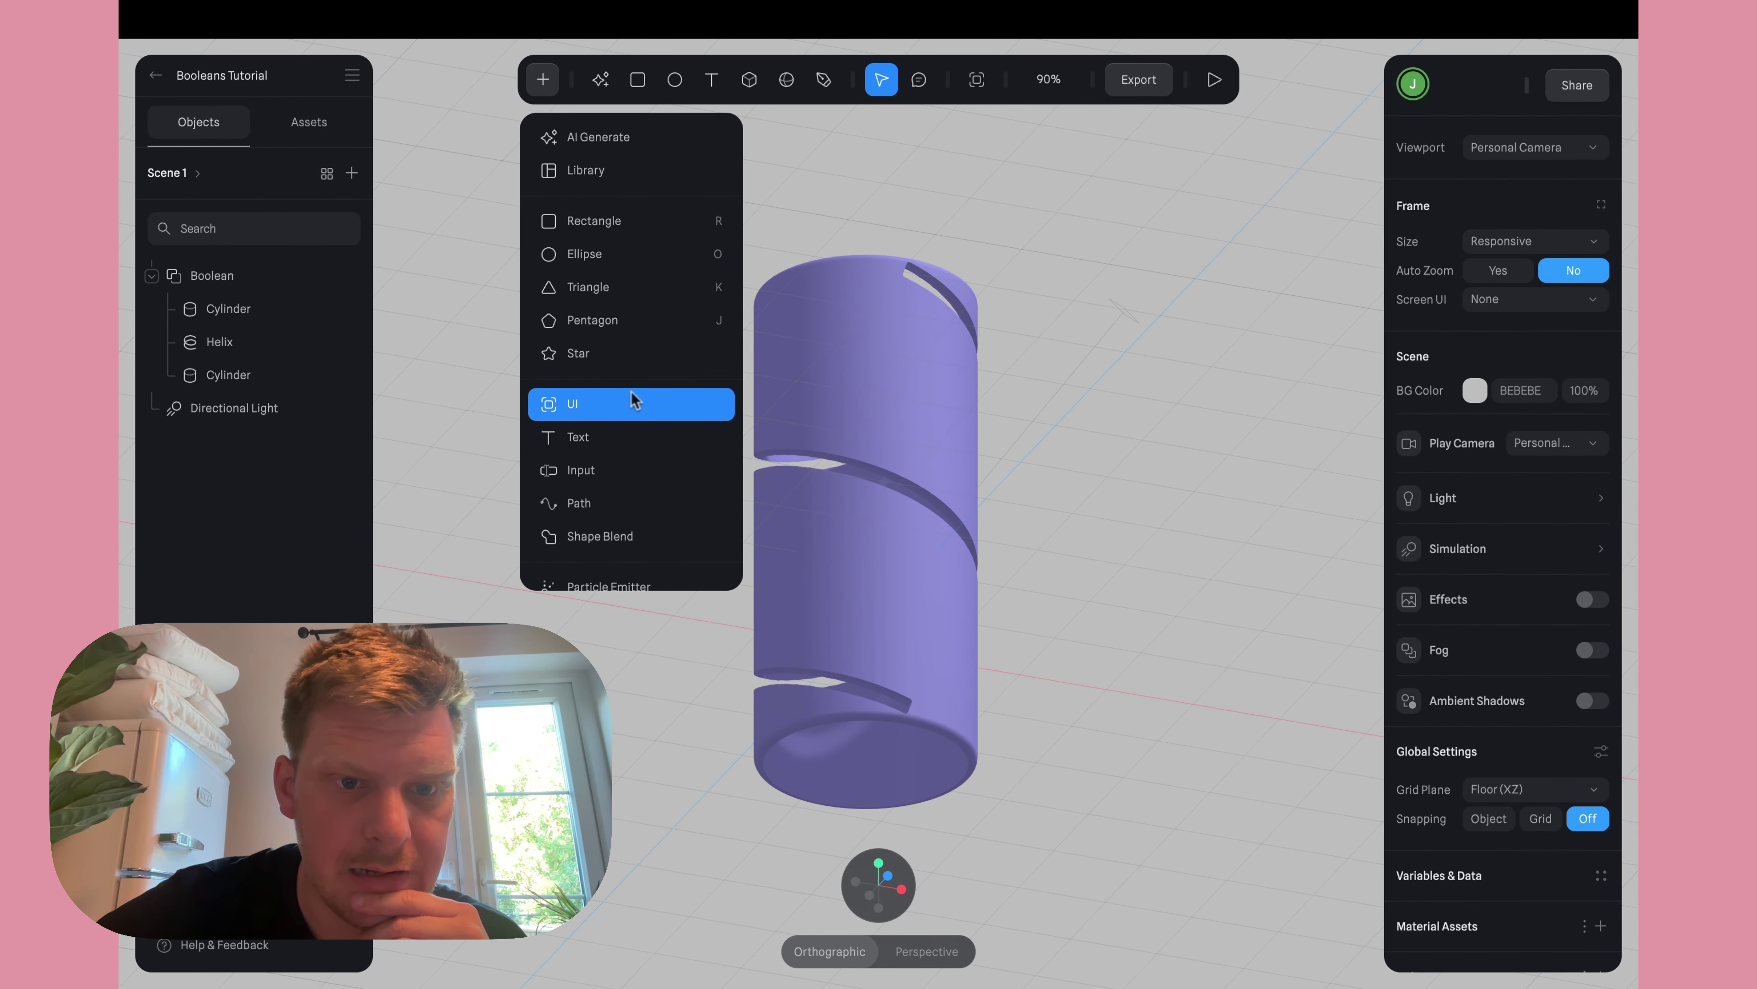
scroll(621, 462, "down", 1)
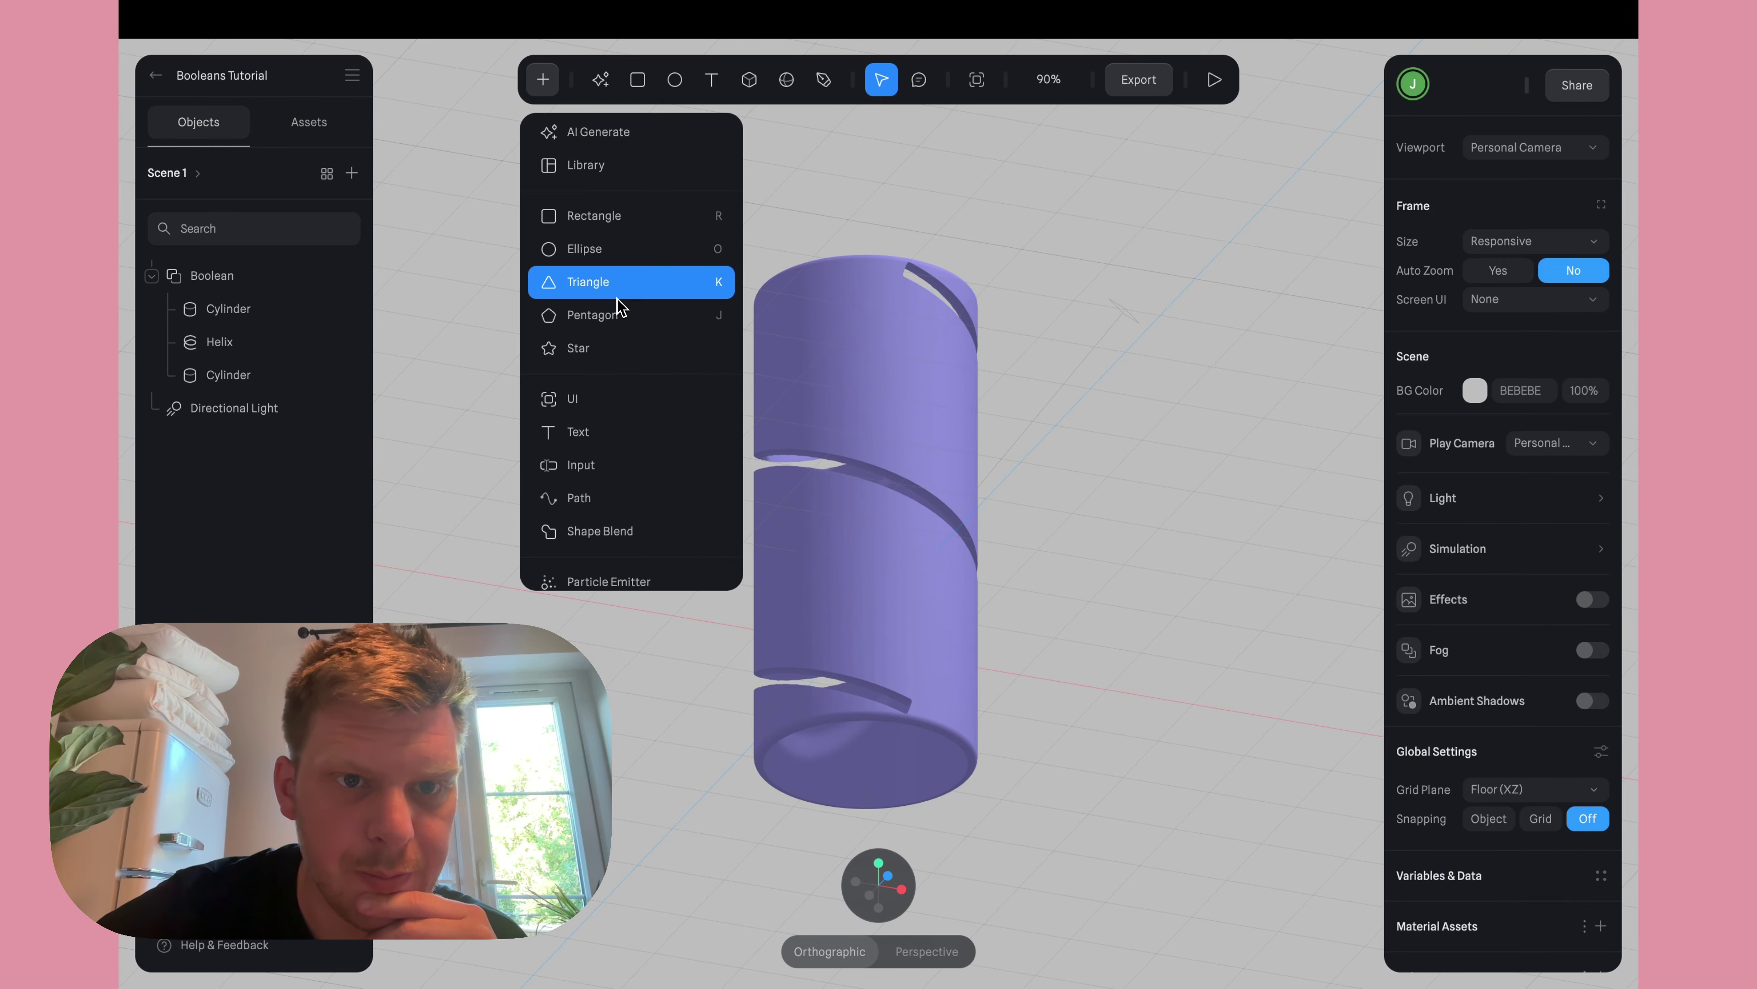
scroll(620, 302, "down", 2)
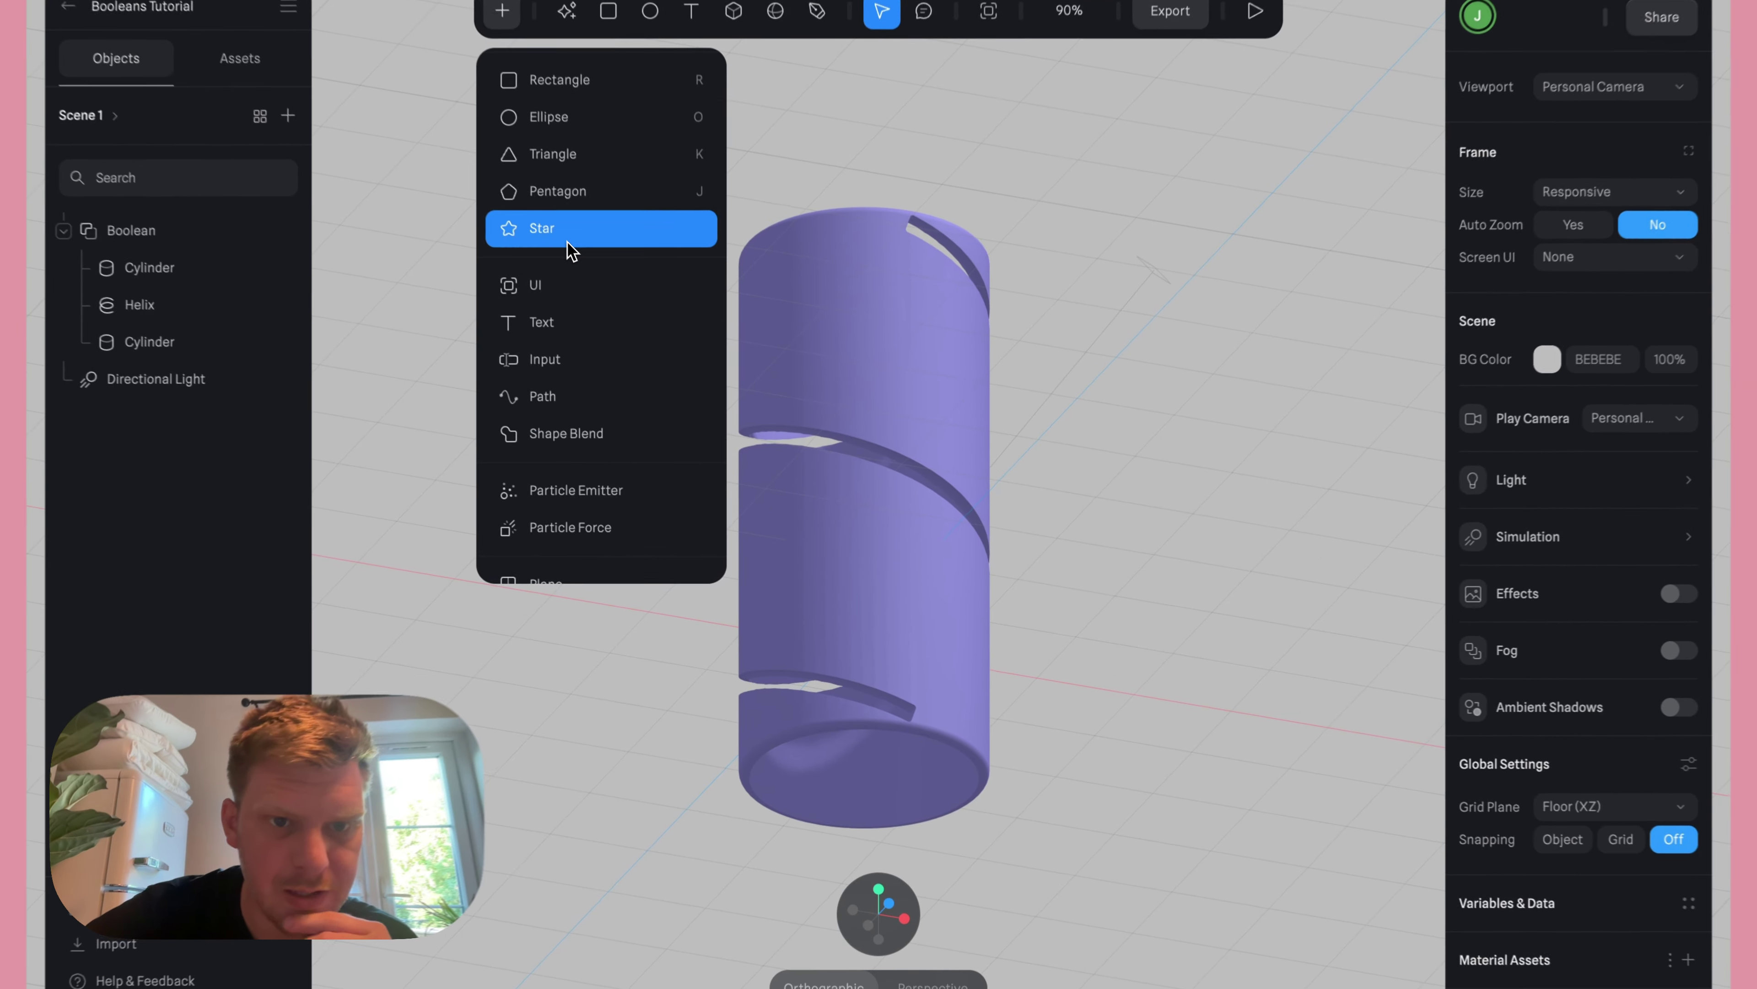
left_click(568, 242)
left_click(1194, 324)
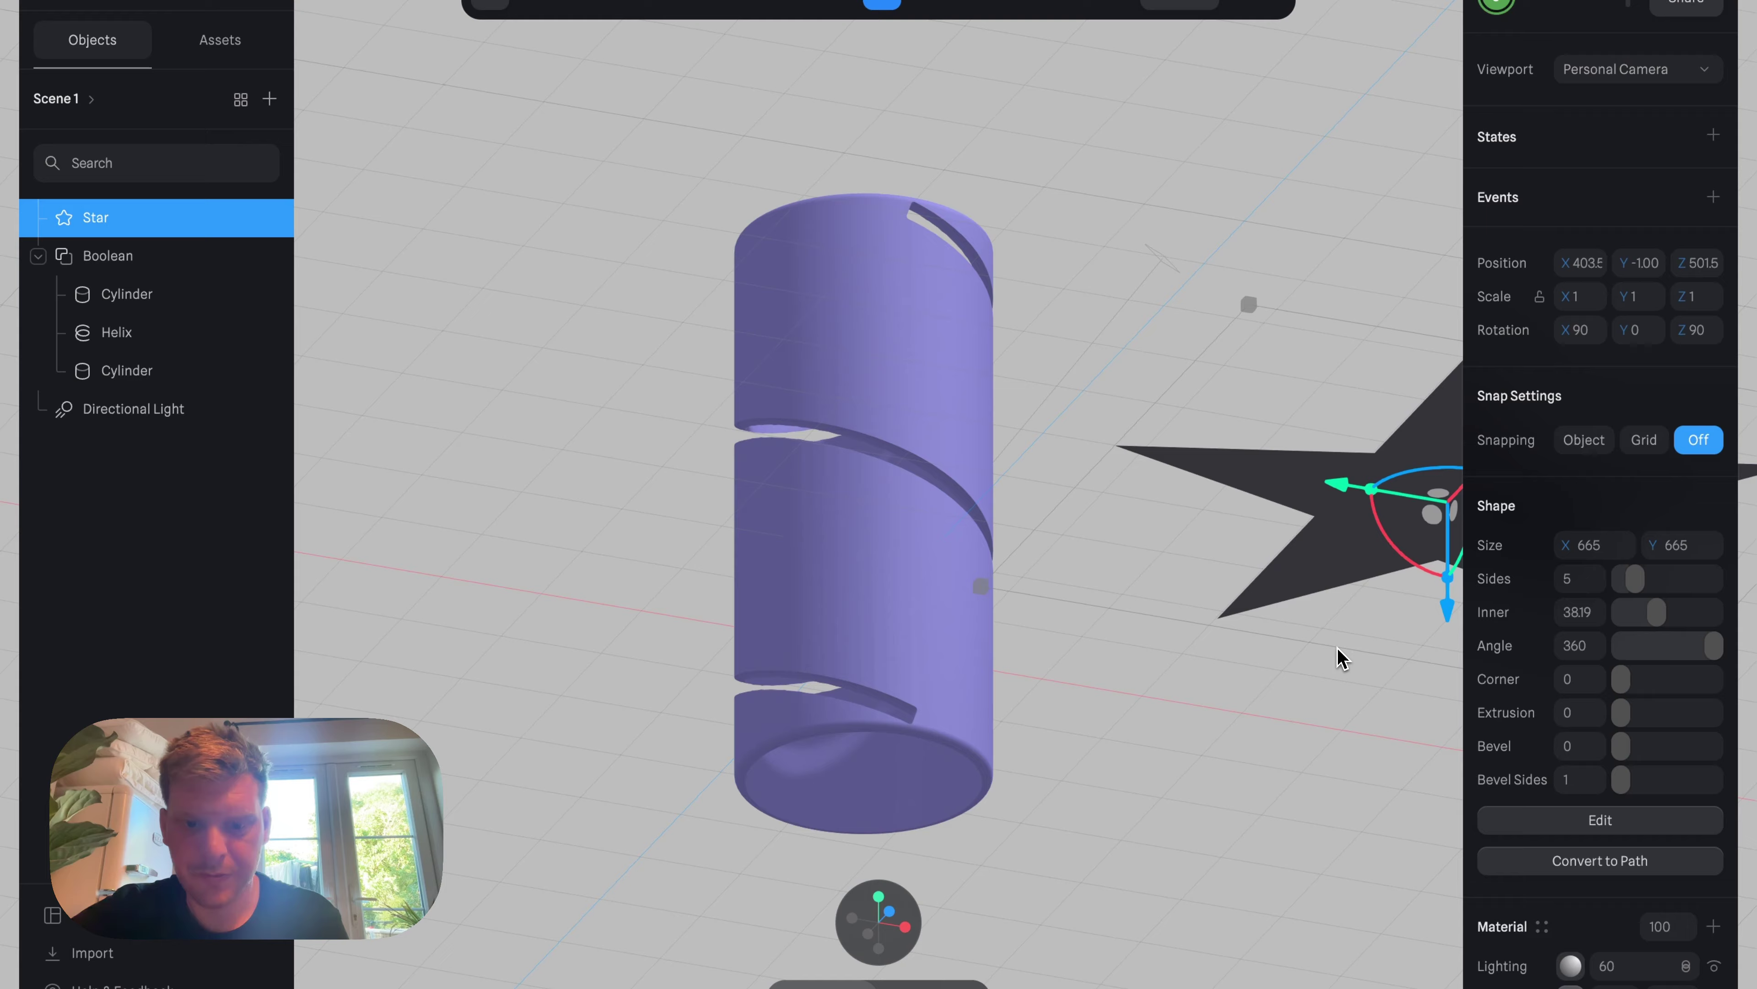
Extrude the star to a depth of 128, checking its thickness in the front view.
left_click(889, 911)
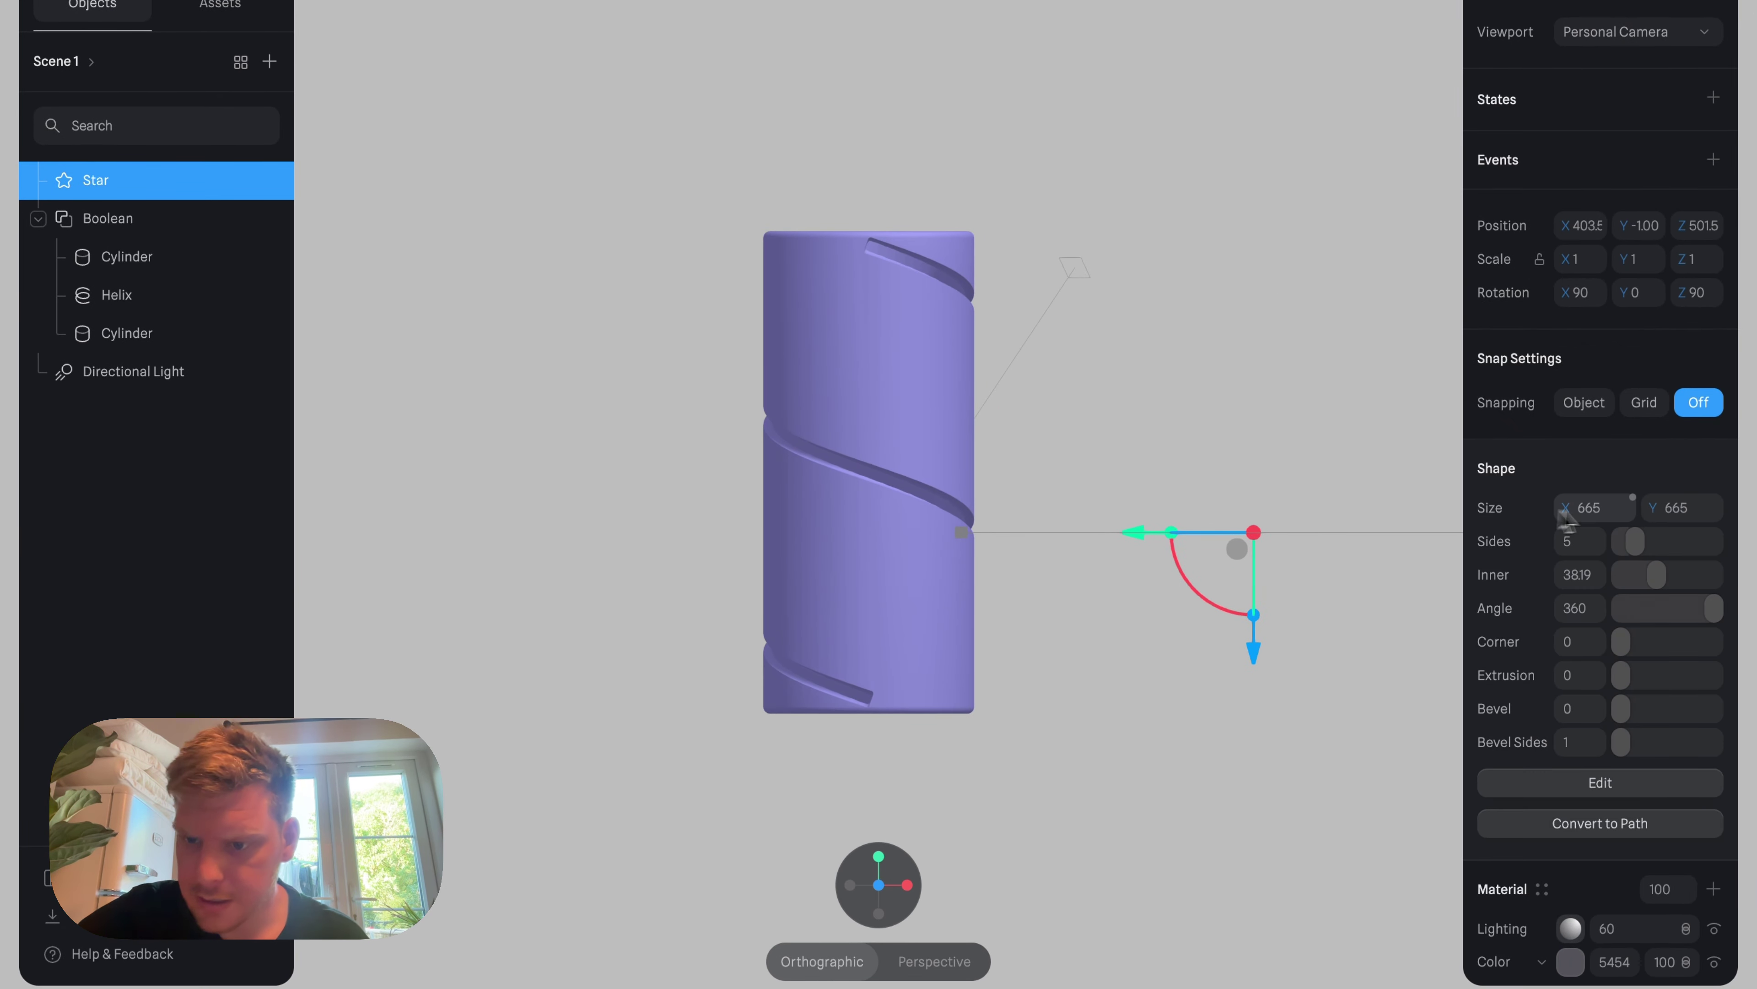
left_click_drag(1625, 666, 1745, 675)
left_click(1349, 802)
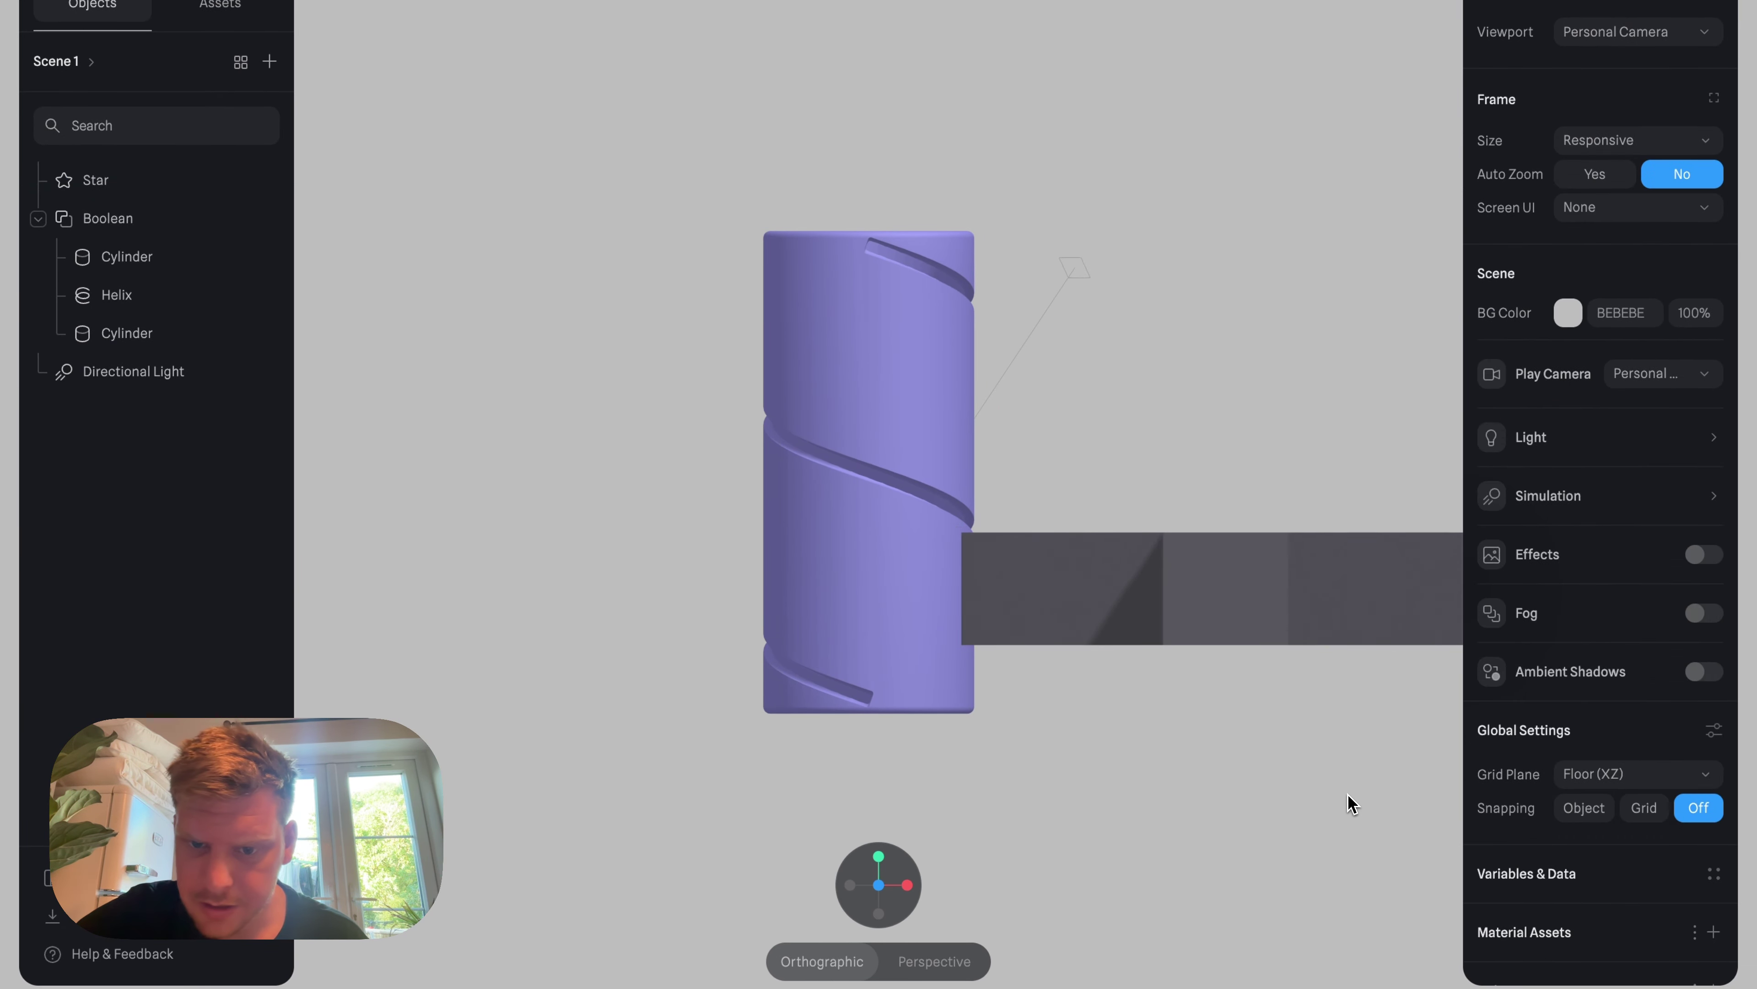
Move the extruded star over the upper end of the purple cylinder, to about X -4.5, Y 390, Z 183.5.
left_click_drag(1351, 801, 1350, 886, "alt")
left_click_drag(1340, 740, 1038, 275)
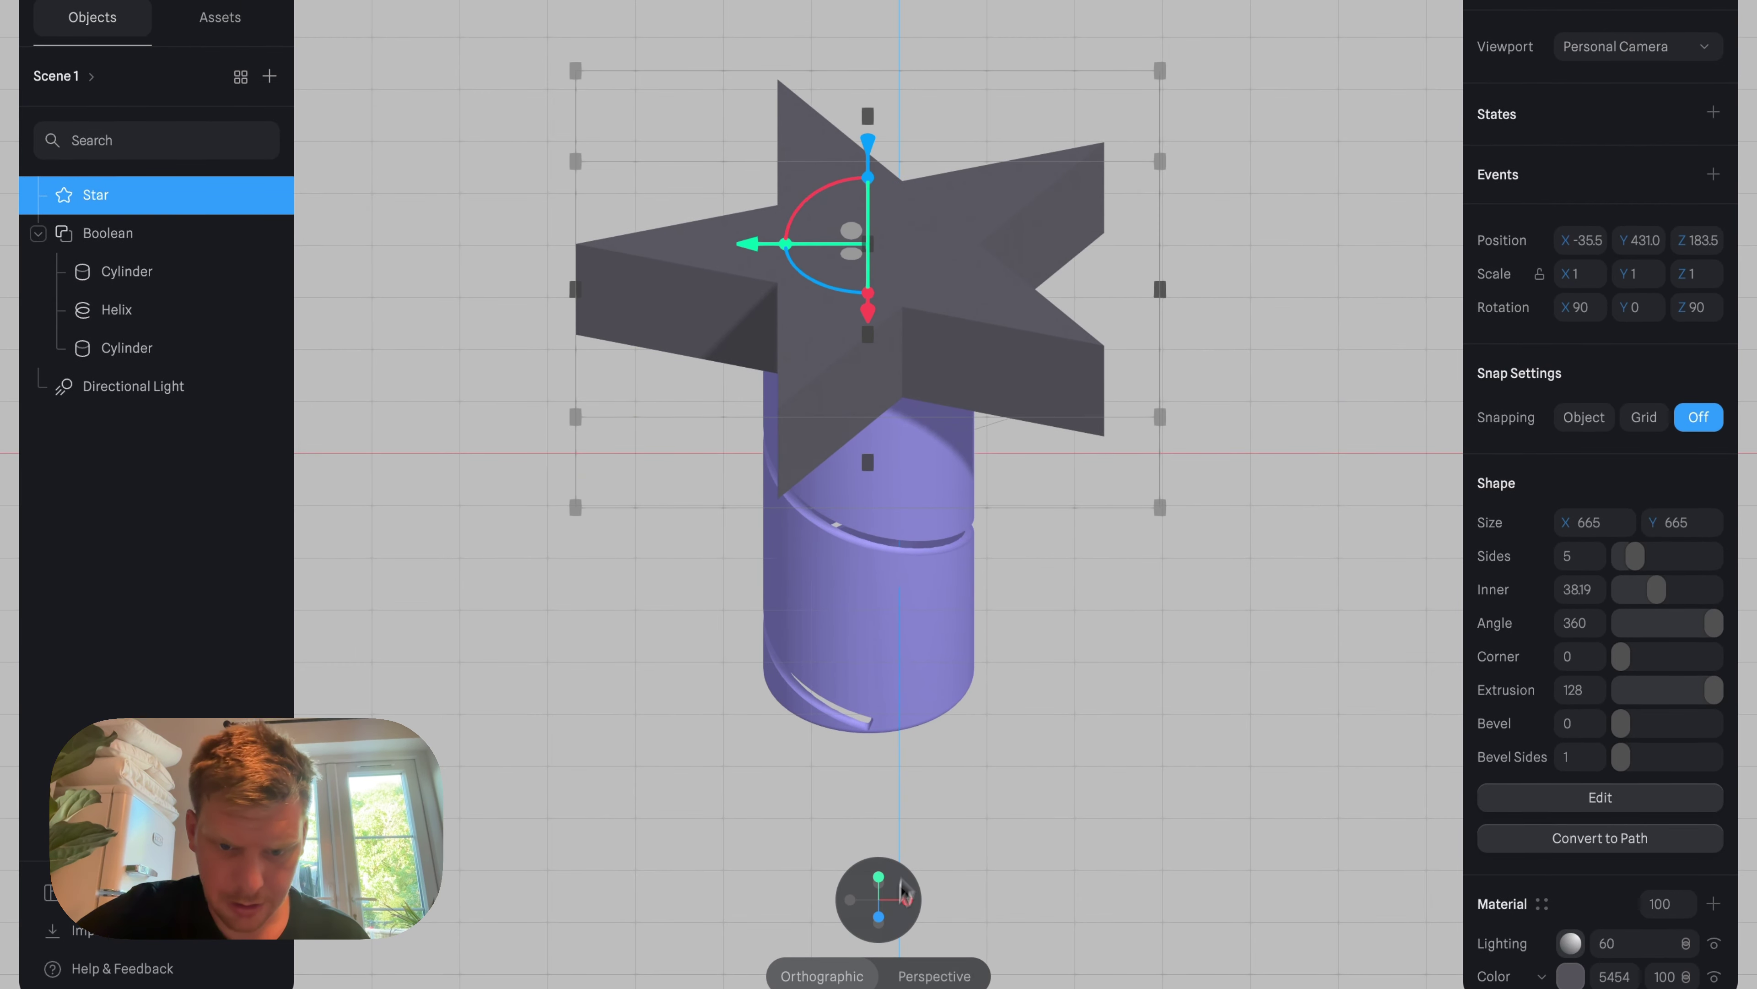
left_click(903, 892)
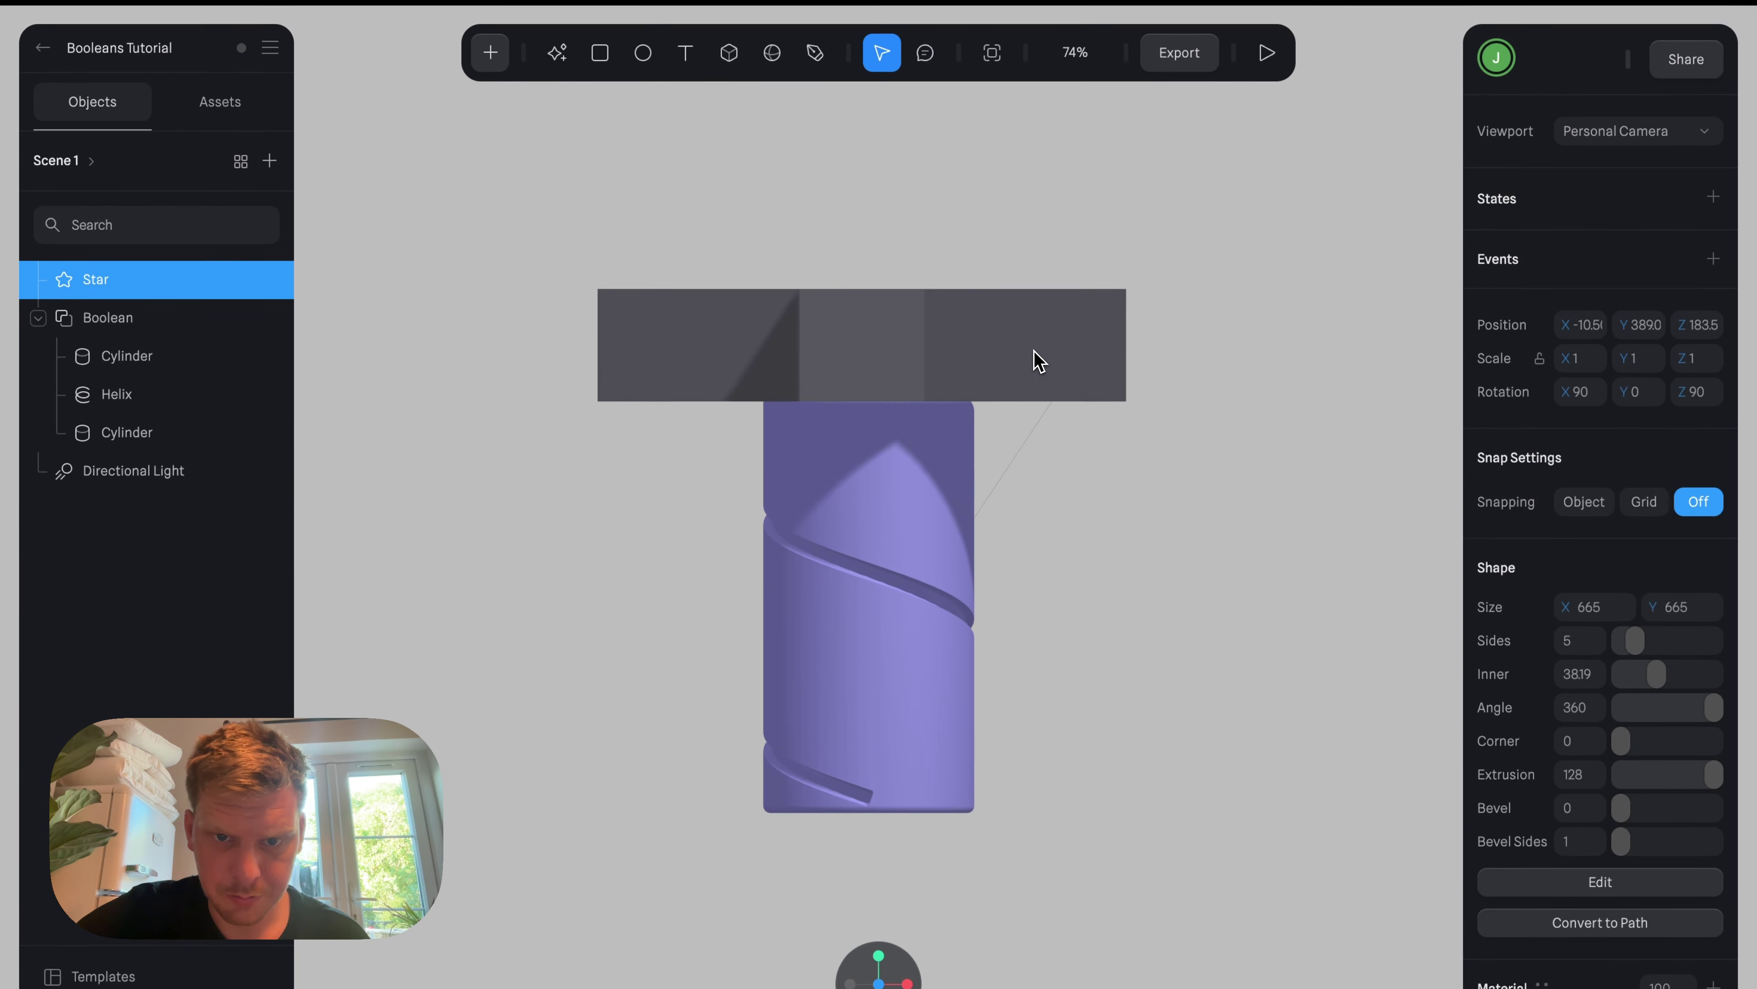
left_click_drag(1038, 360, 1048, 360)
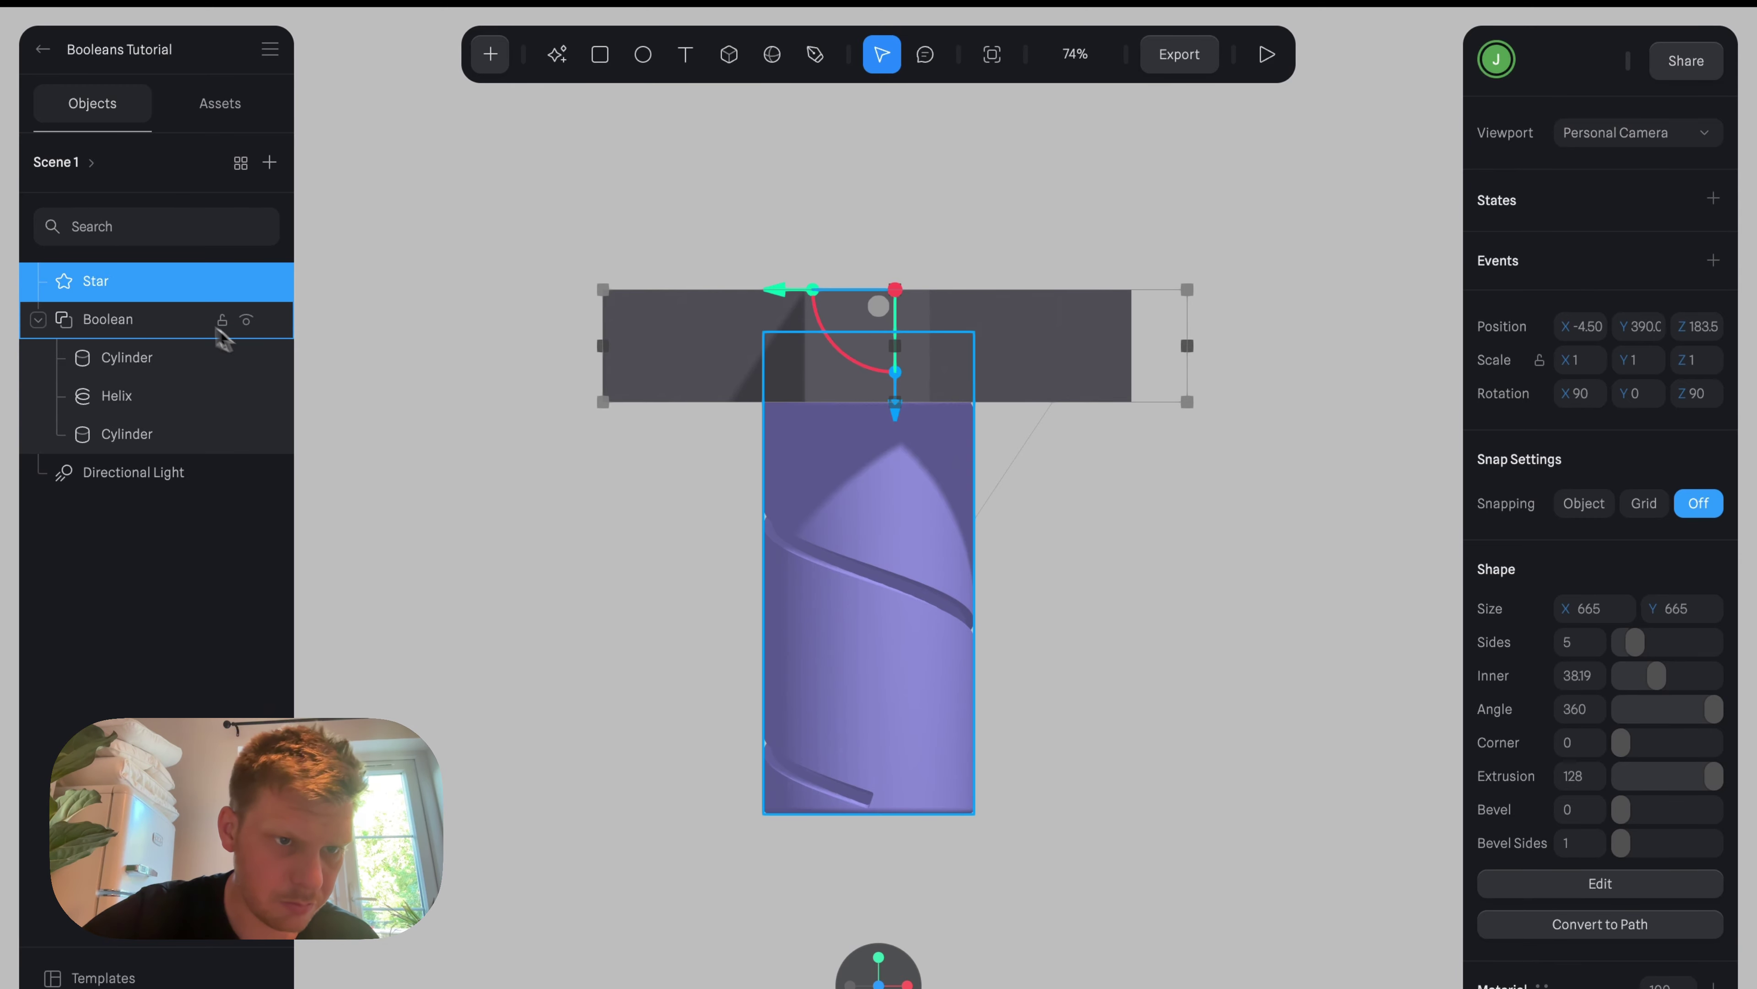
Combine the extruded star and the existing Boolean group in a new Boolean using the Subtract operation.
left_click(39, 319)
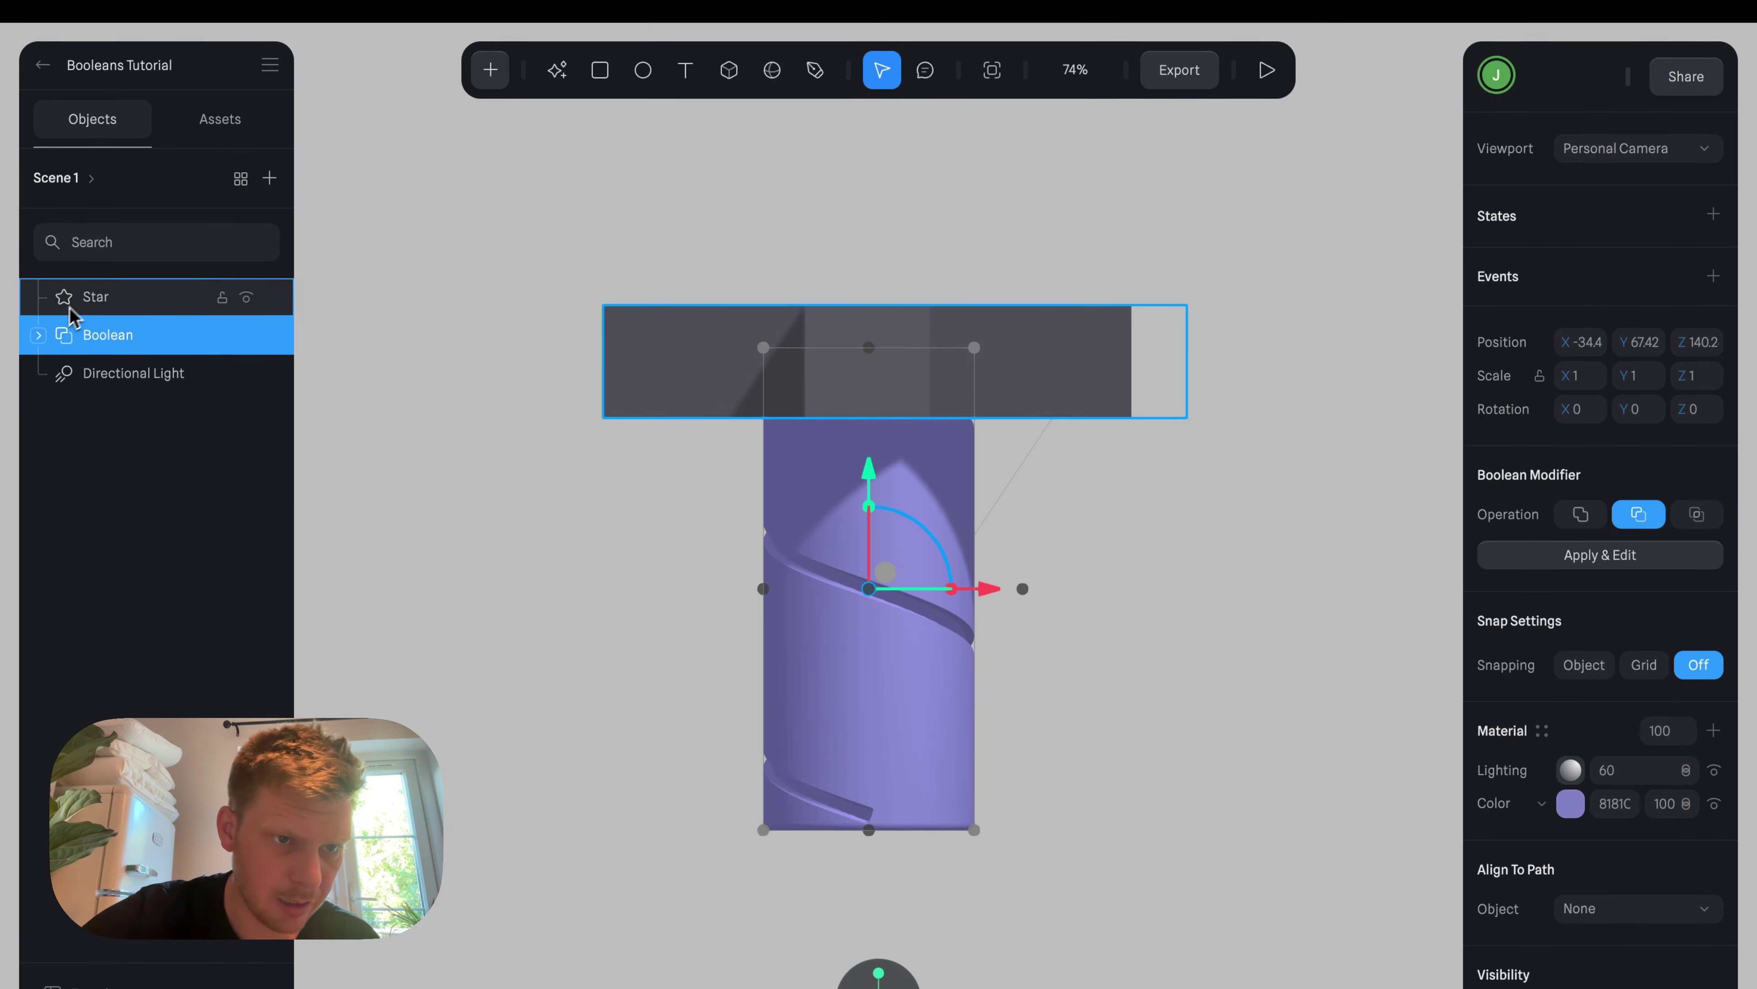
left_click(76, 299, "shift")
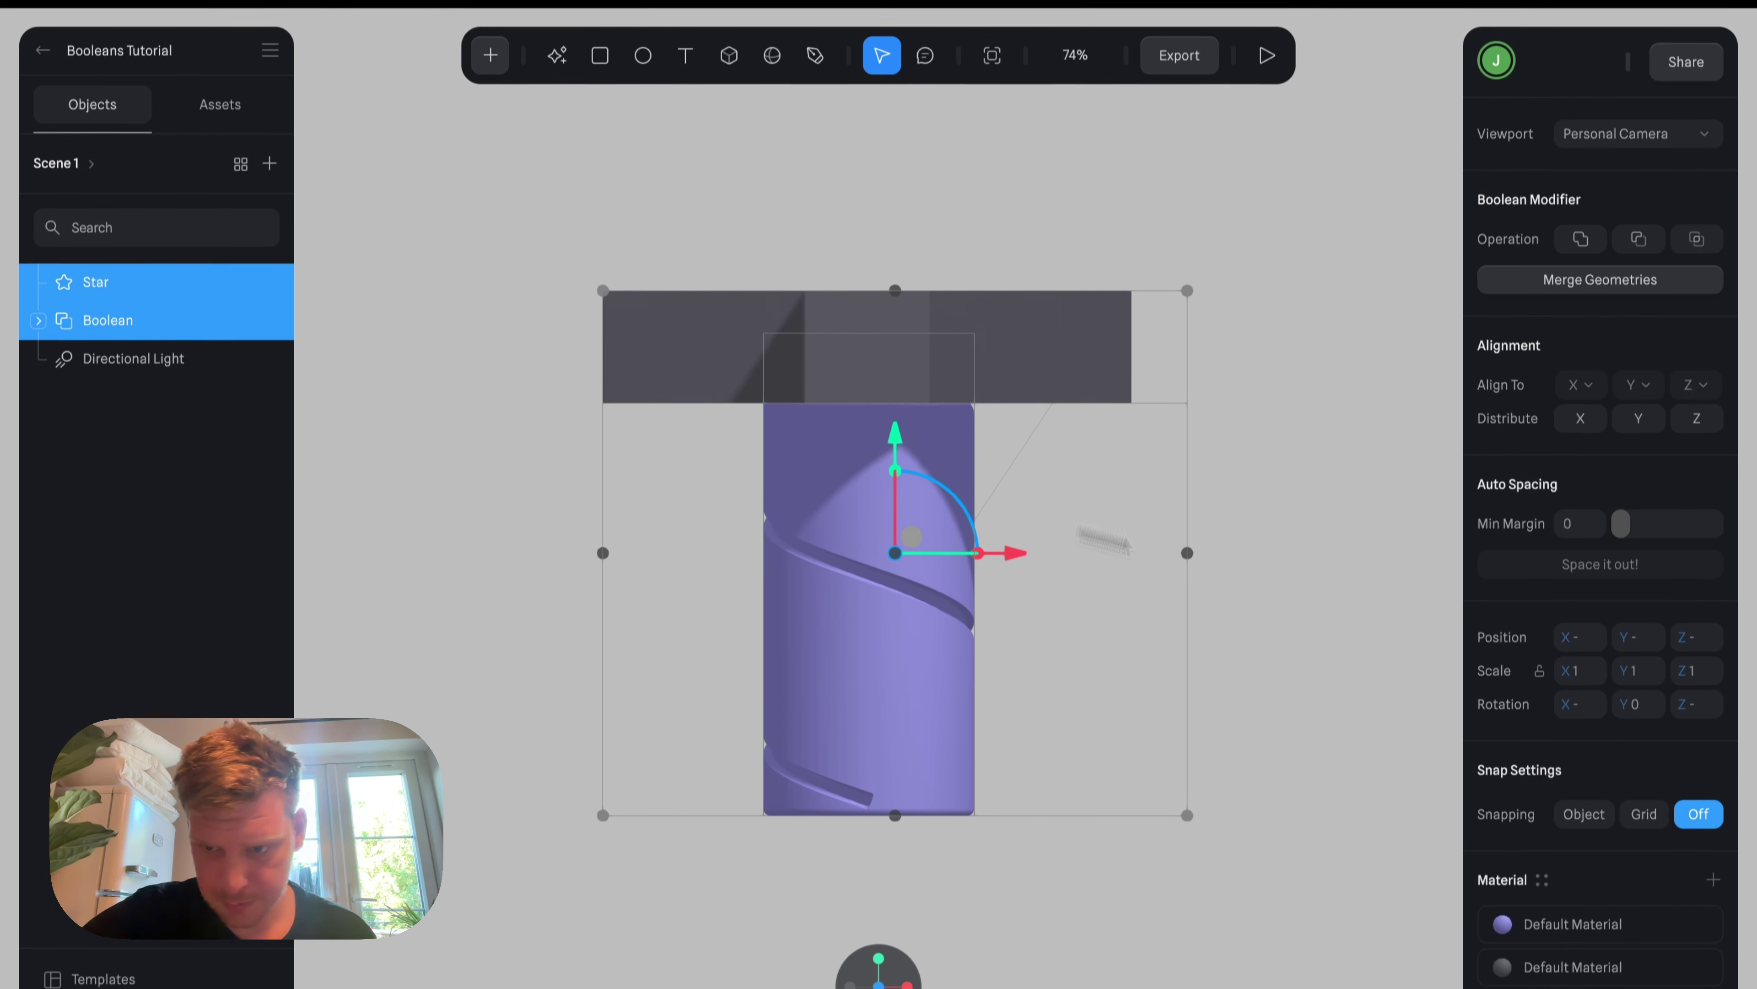
left_click(1643, 227)
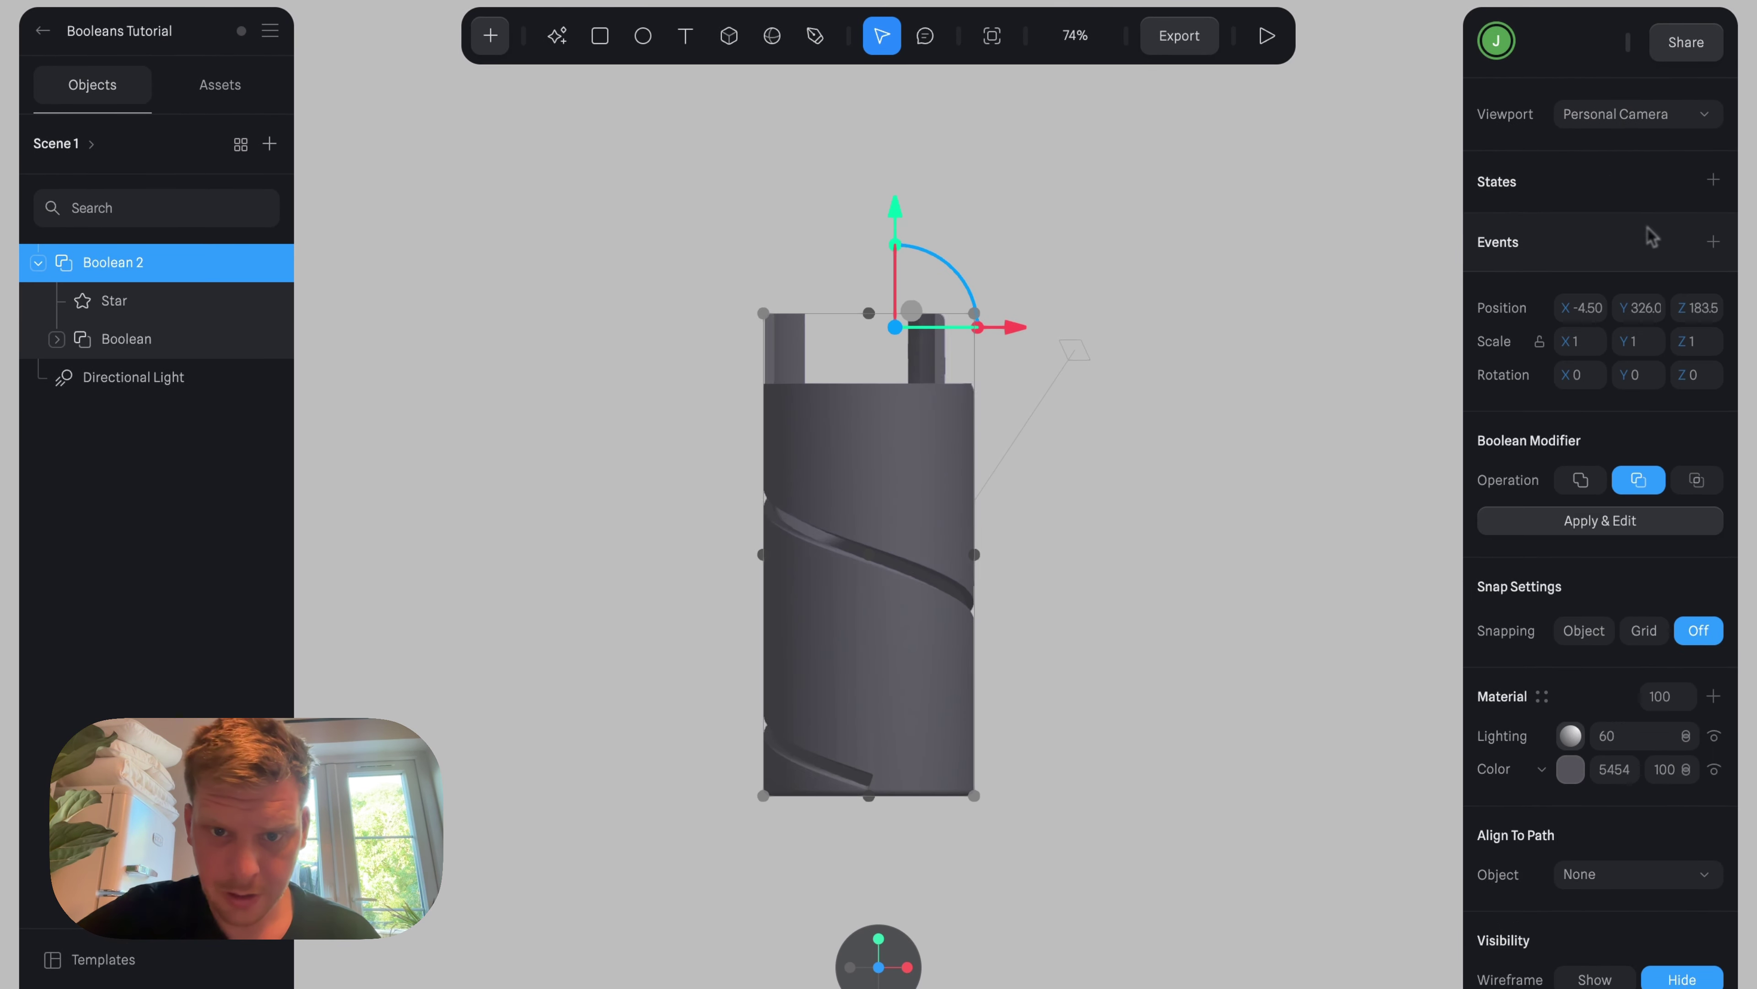
left_click(1209, 553)
left_click_drag(1208, 553, 1321, 607)
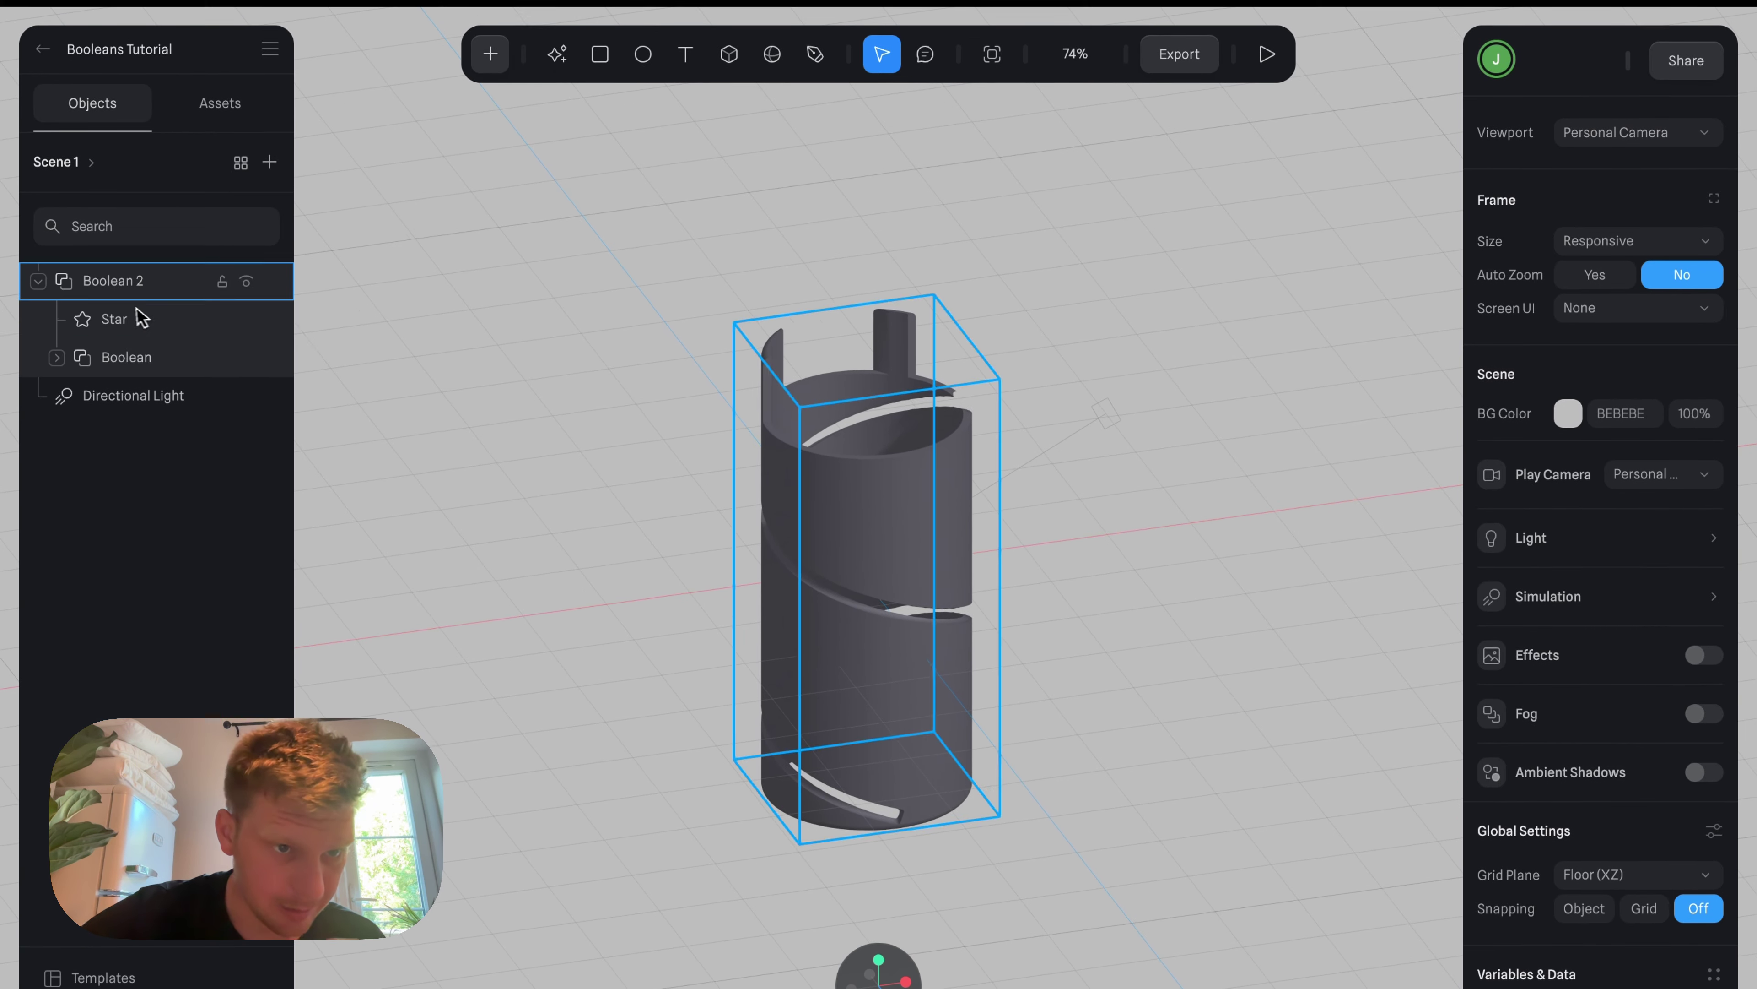
Scale the star inside the new Boolean to about 417 x 417, with an extrusion of about 80.
left_click(117, 300)
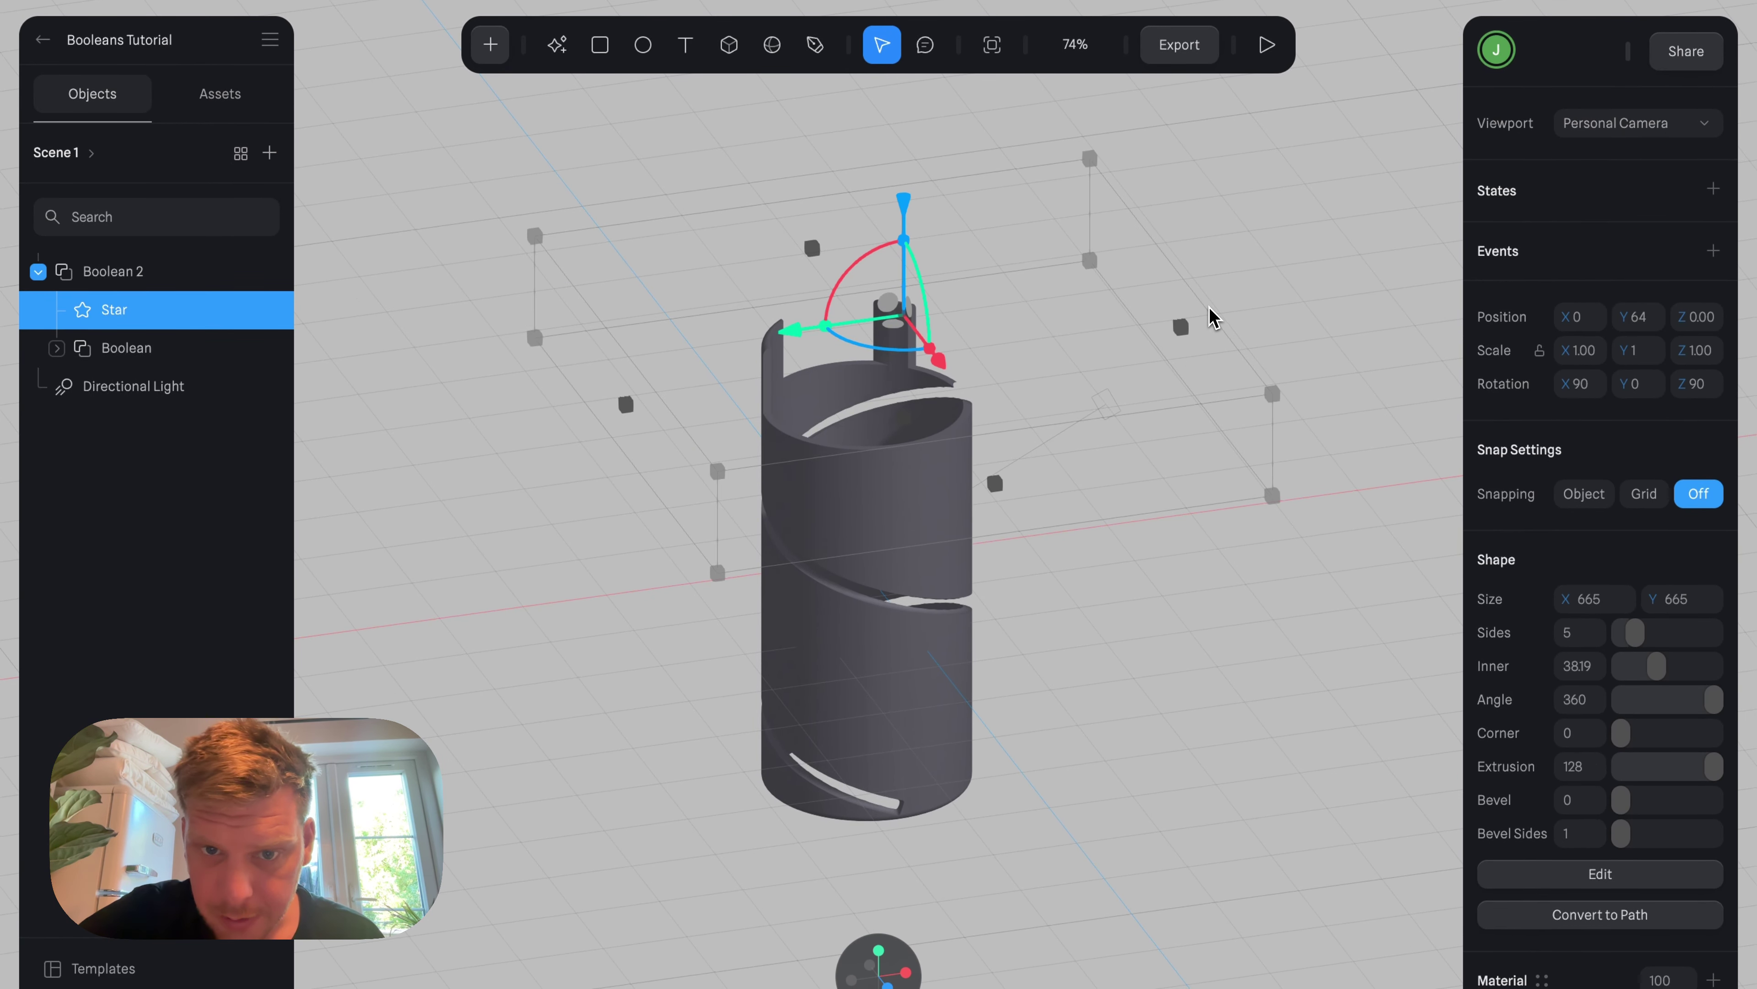
left_click_drag(1088, 336, 809, 411)
Align the star and the nested Boolean group to each other's center on the X, Y and Z axes.
left_click(38, 279)
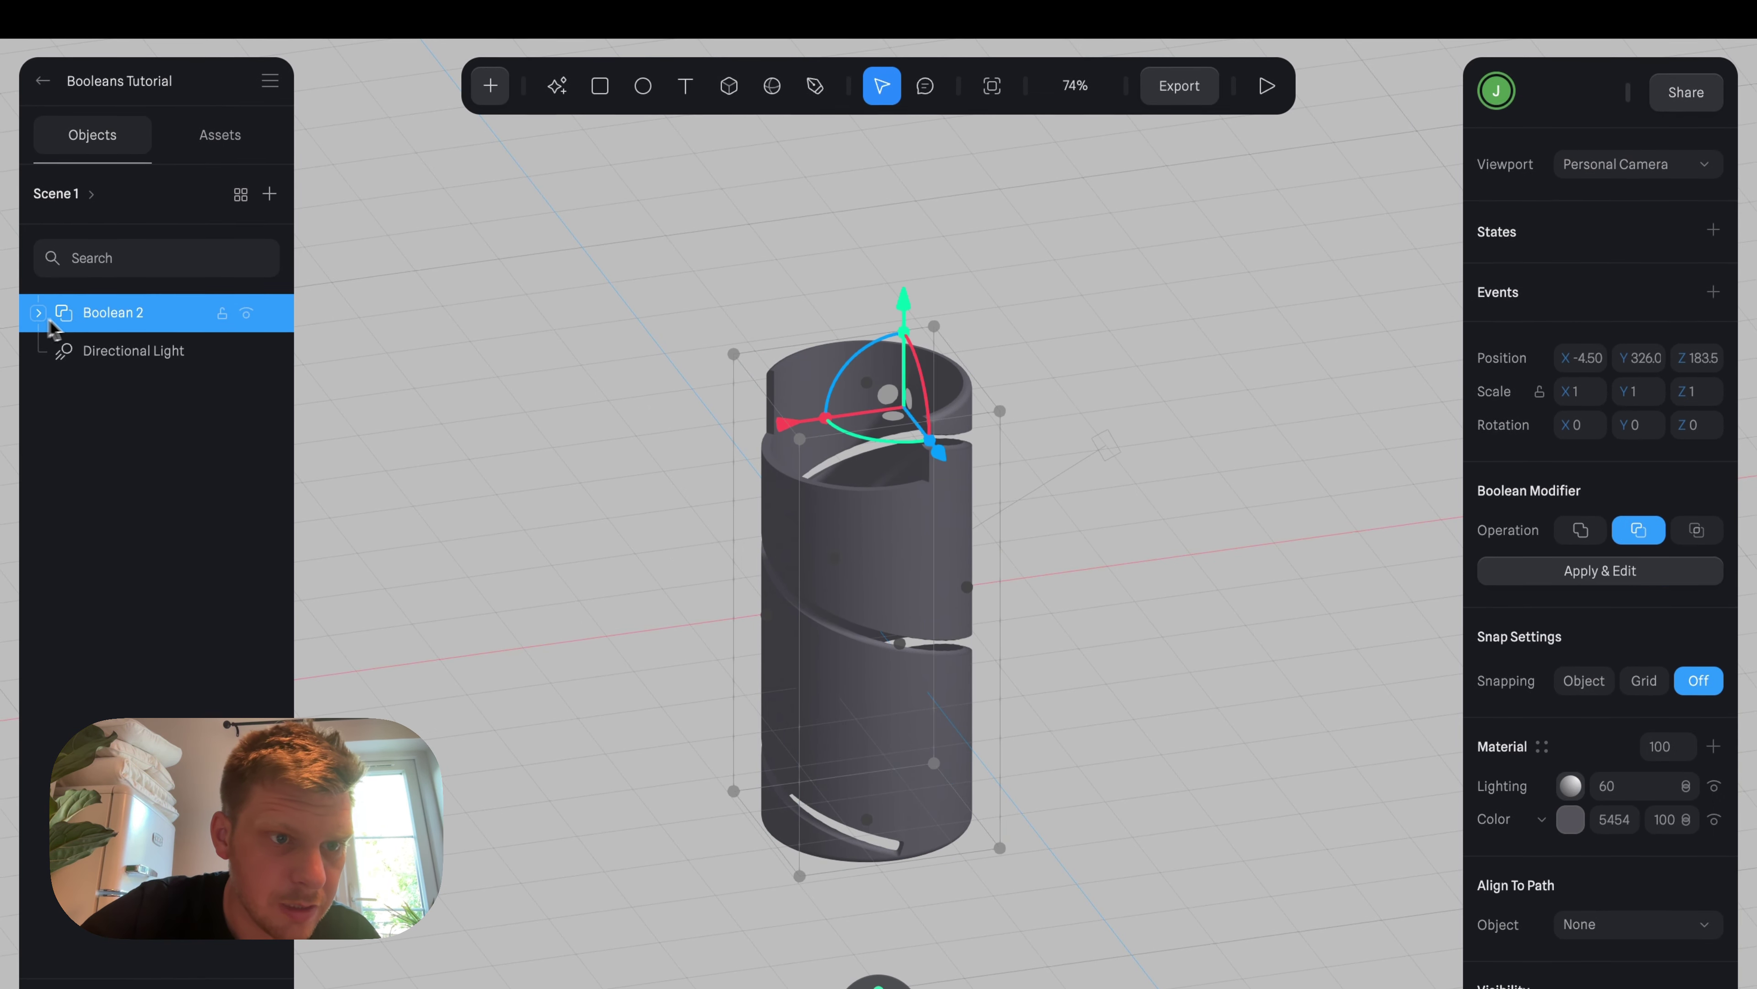
left_click(38, 314)
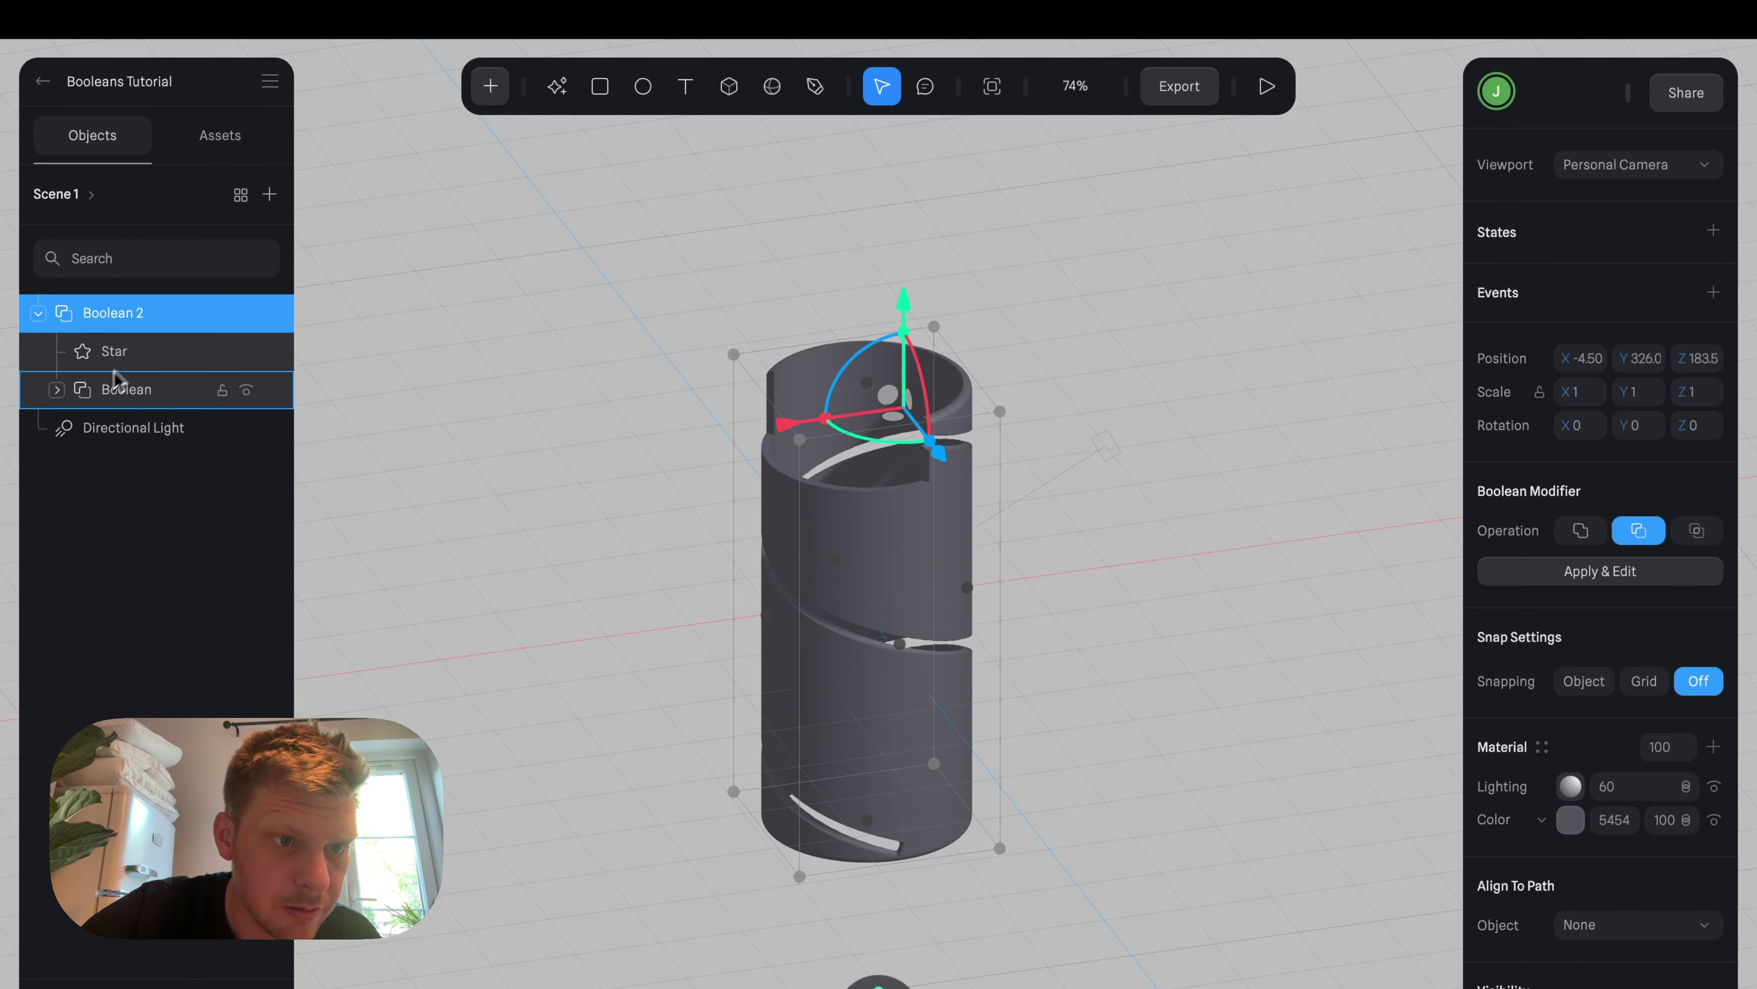
left_click(124, 351)
left_click(128, 387, "shift")
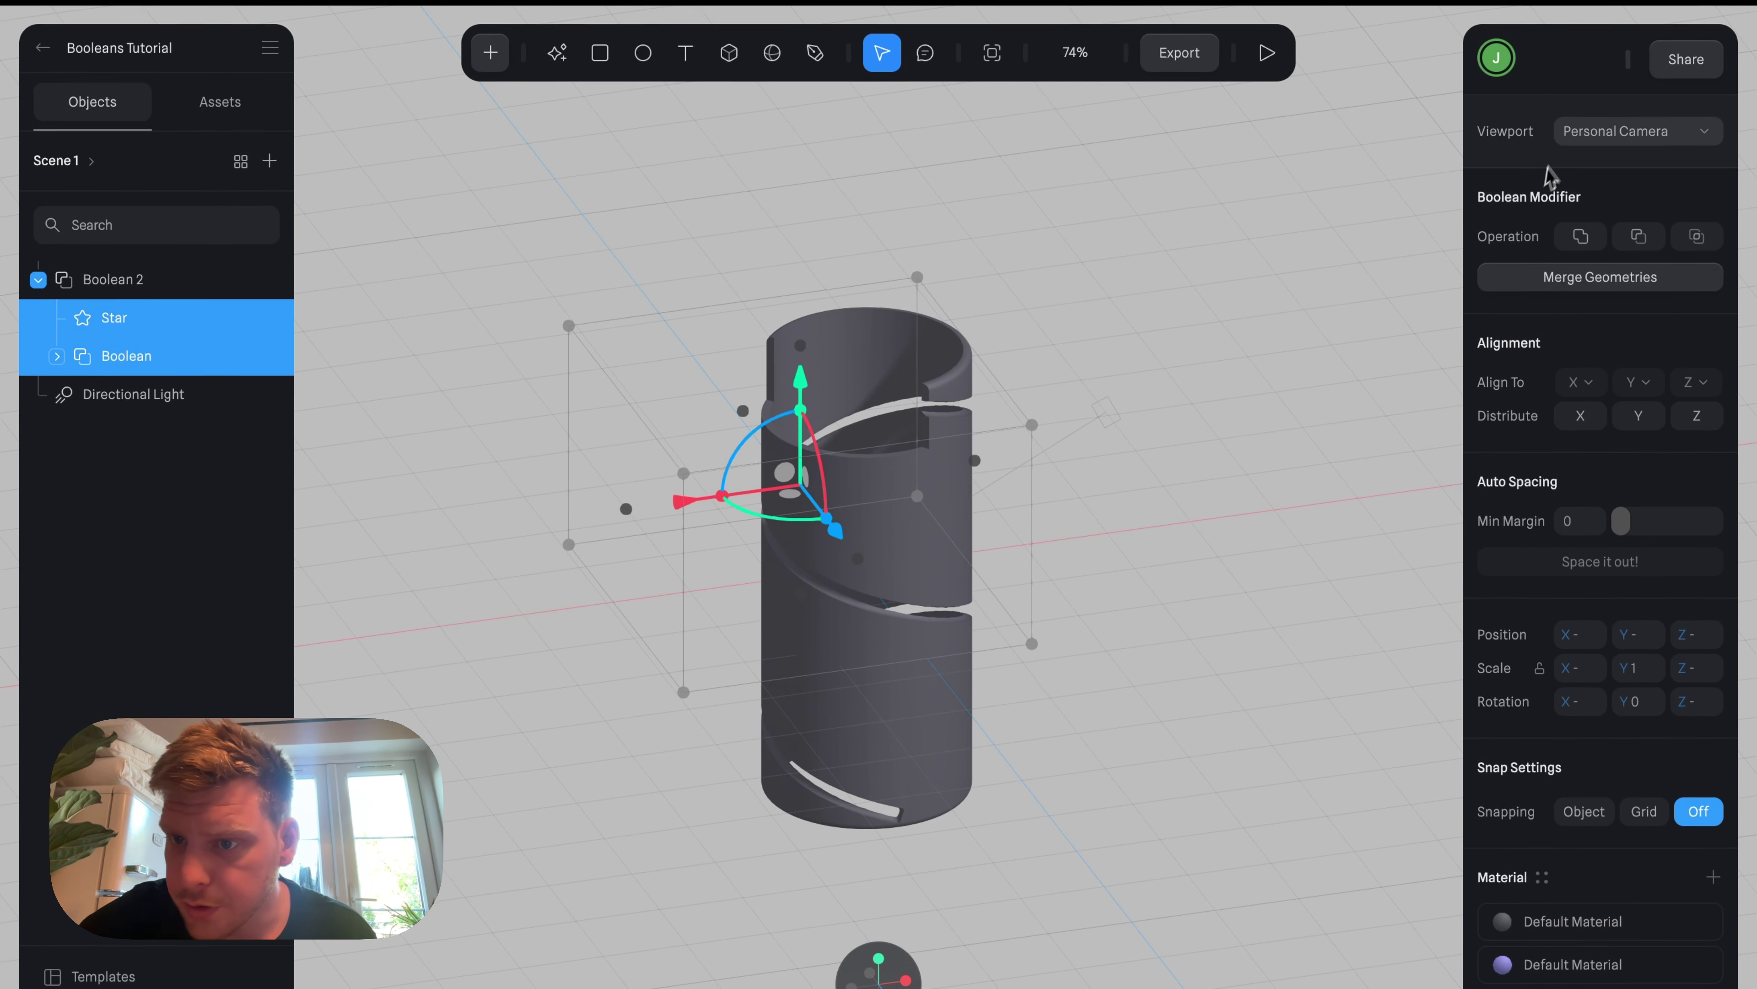
left_click(1651, 382)
left_click(1649, 463)
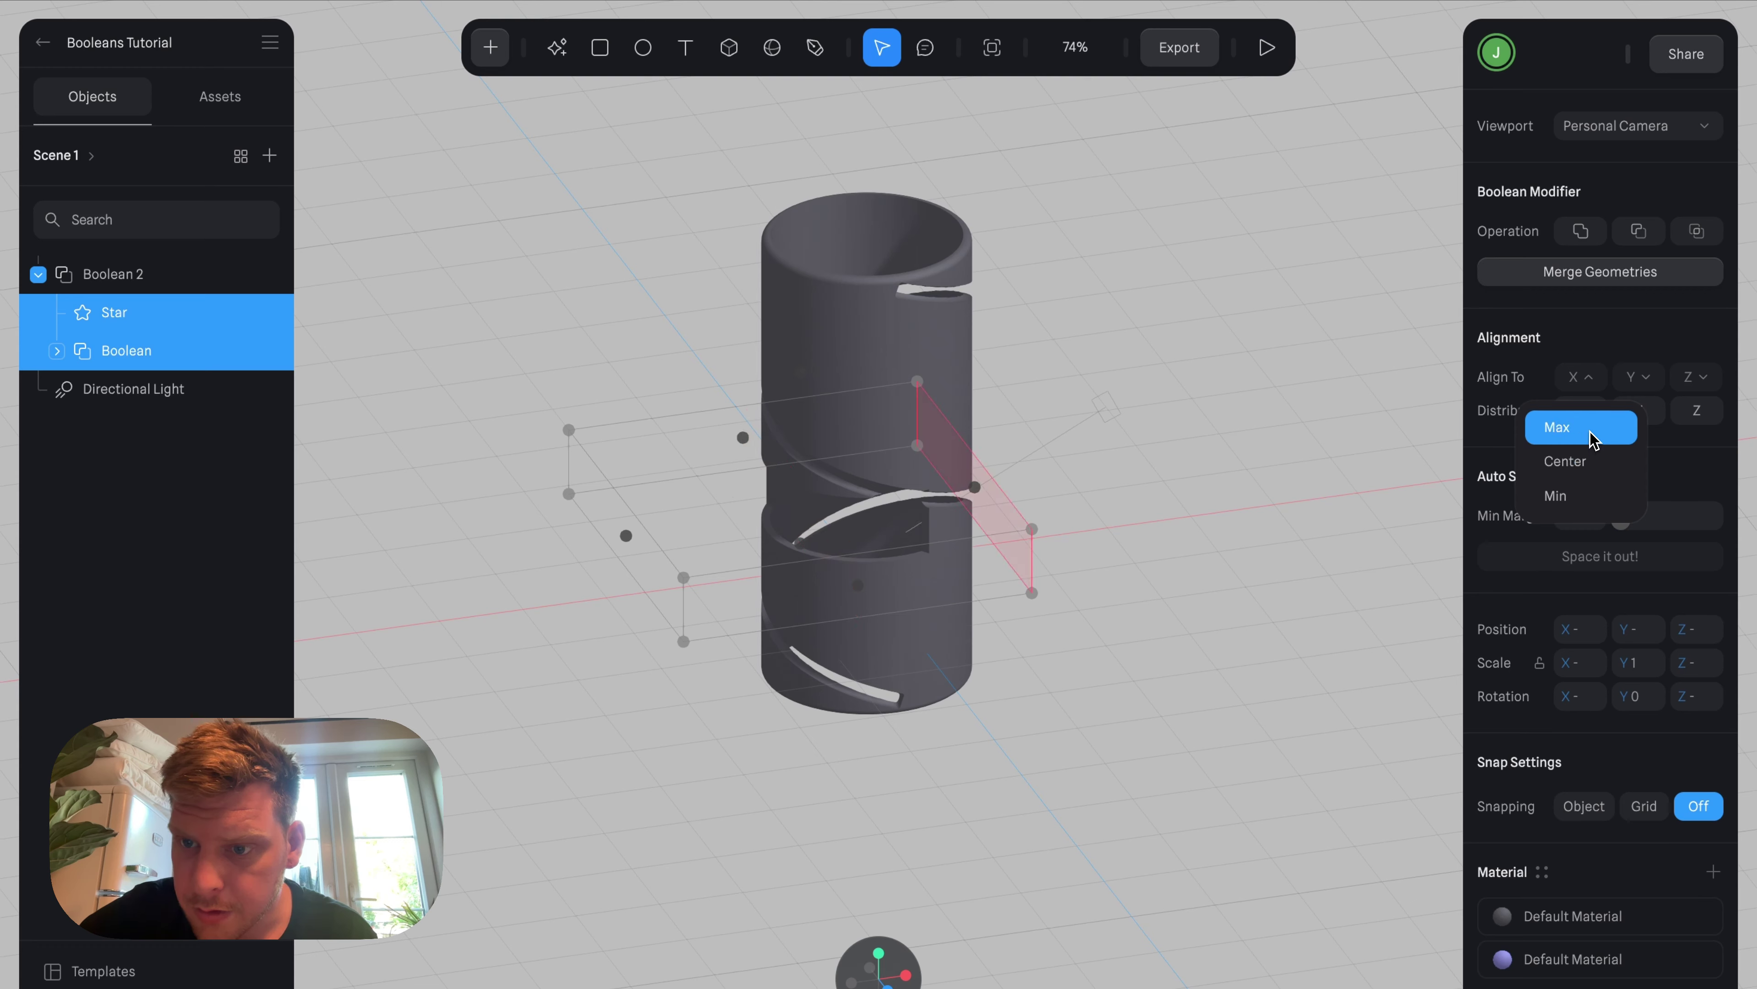
left_click(1591, 436)
left_click(1637, 383)
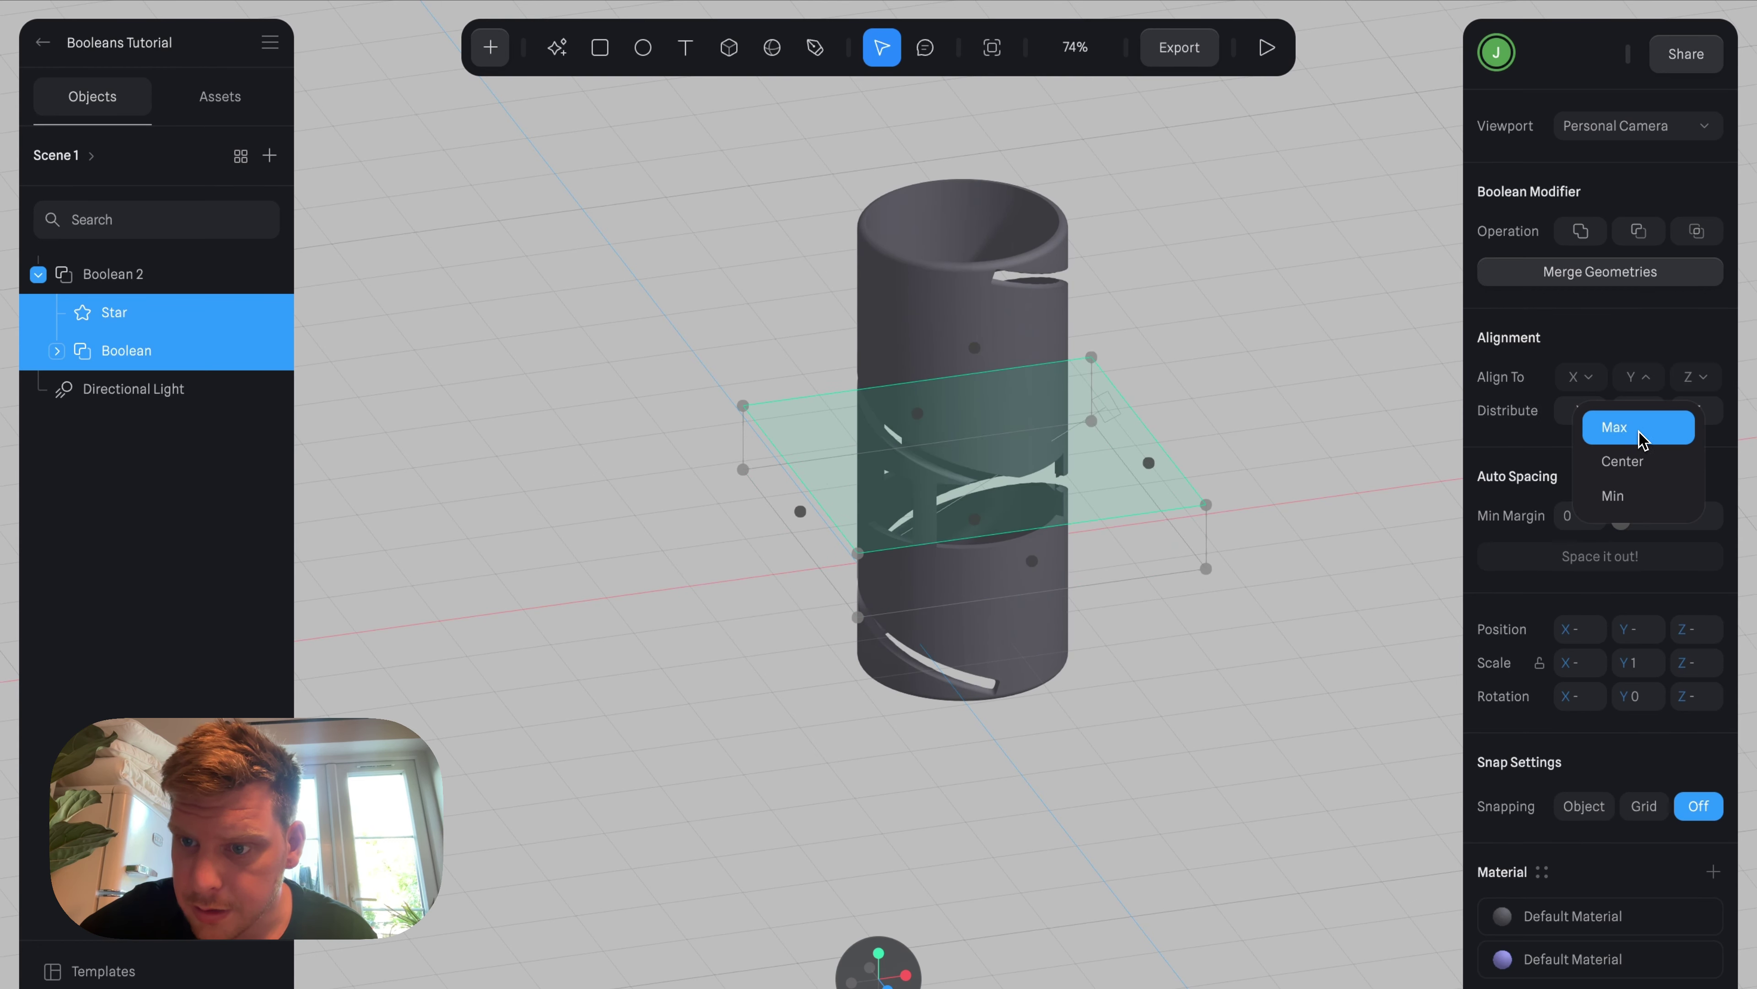
left_click(1642, 438)
left_click(1688, 461)
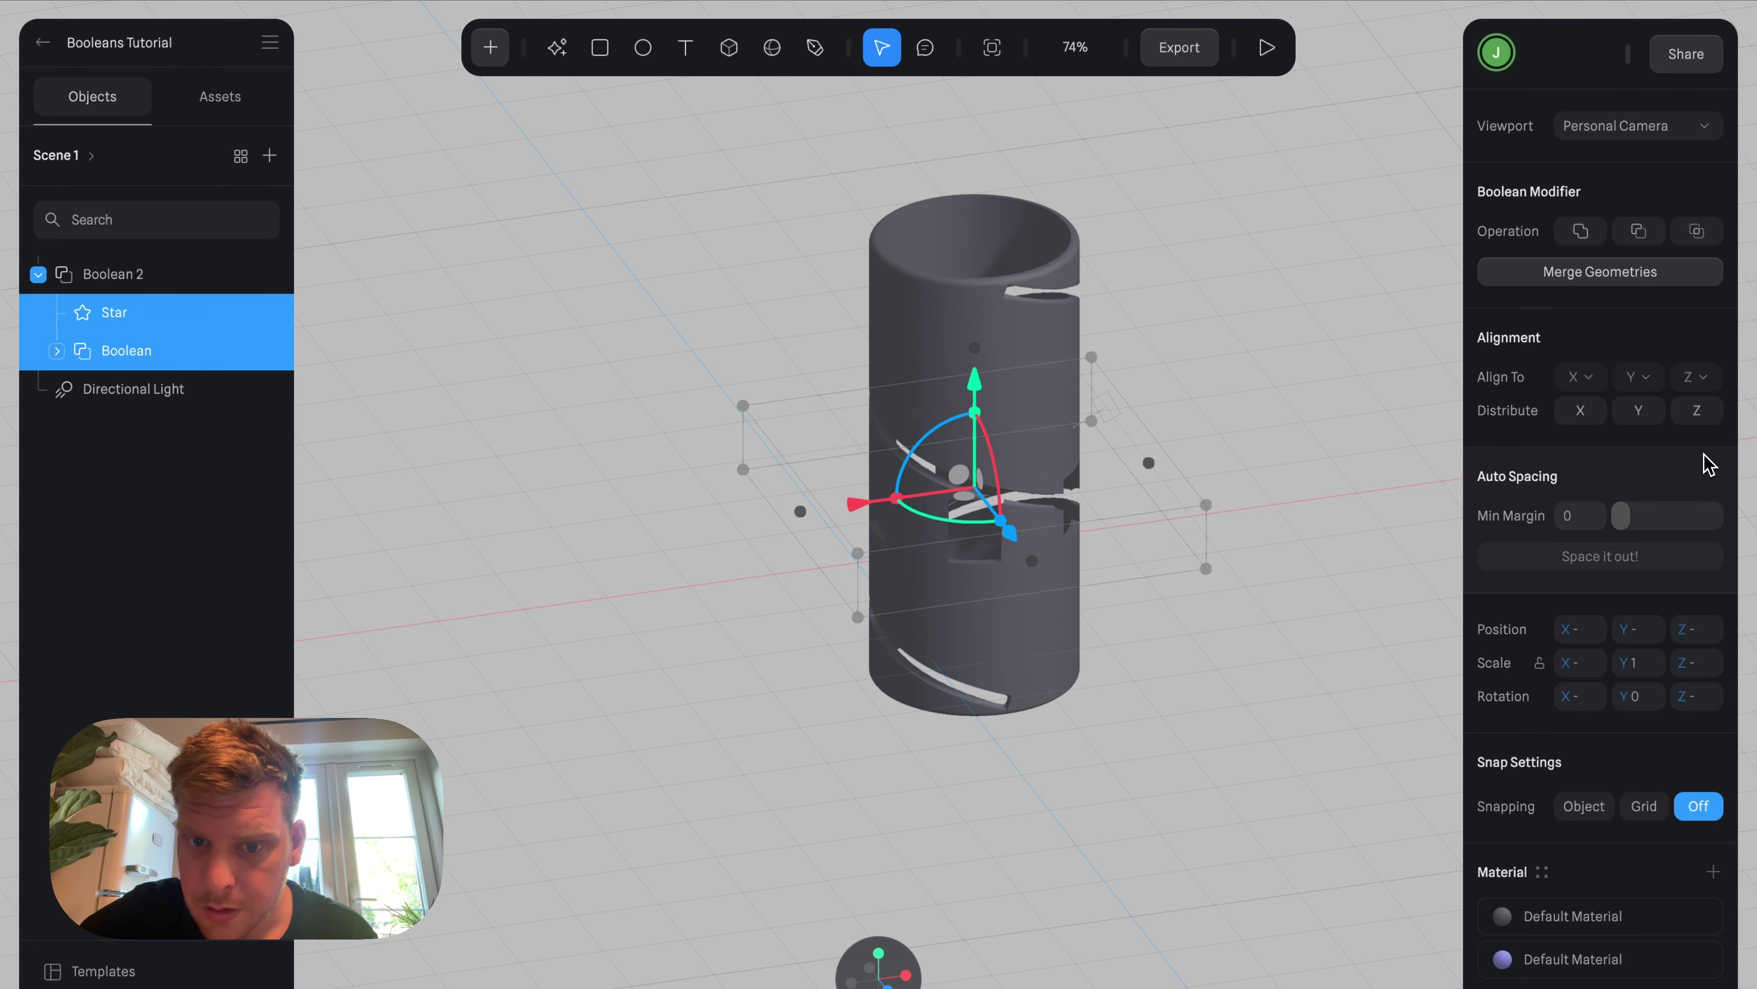
Raise the star vertically to about Y 132 so that it cuts through the cylinder just below its upper rim.
left_click(1358, 548)
left_click_drag(1306, 628, 1405, 639)
scroll(1087, 589, "up", 5)
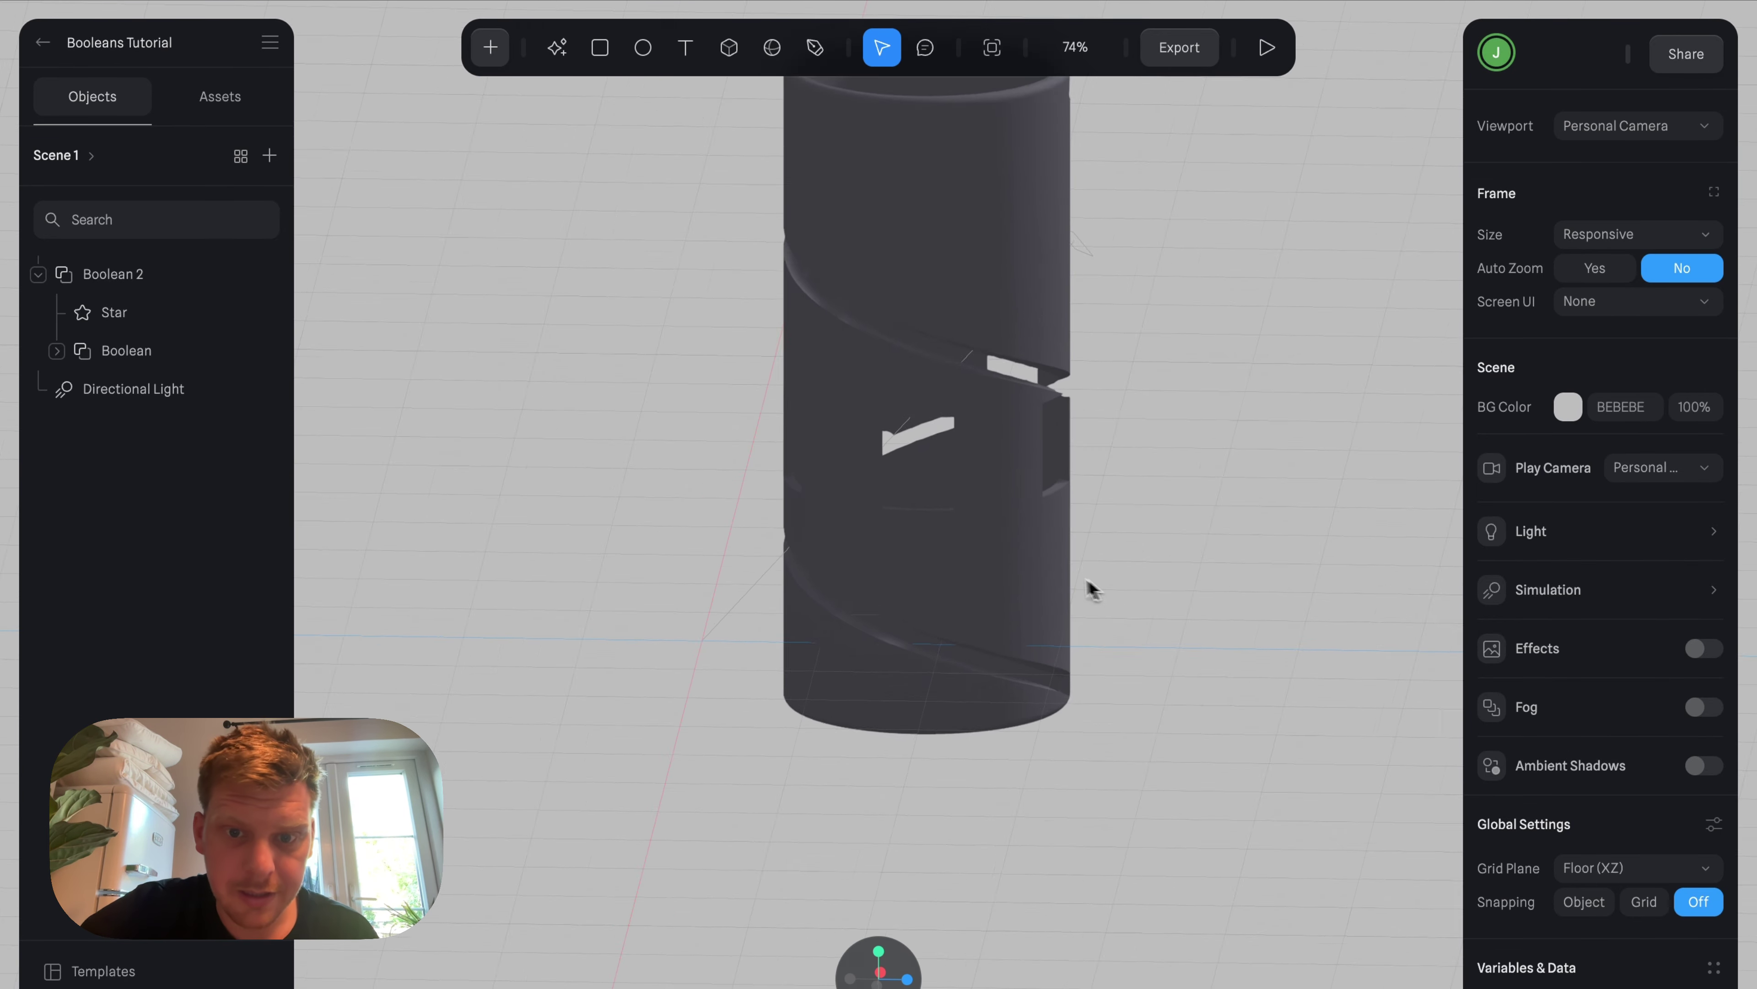
left_click(130, 278)
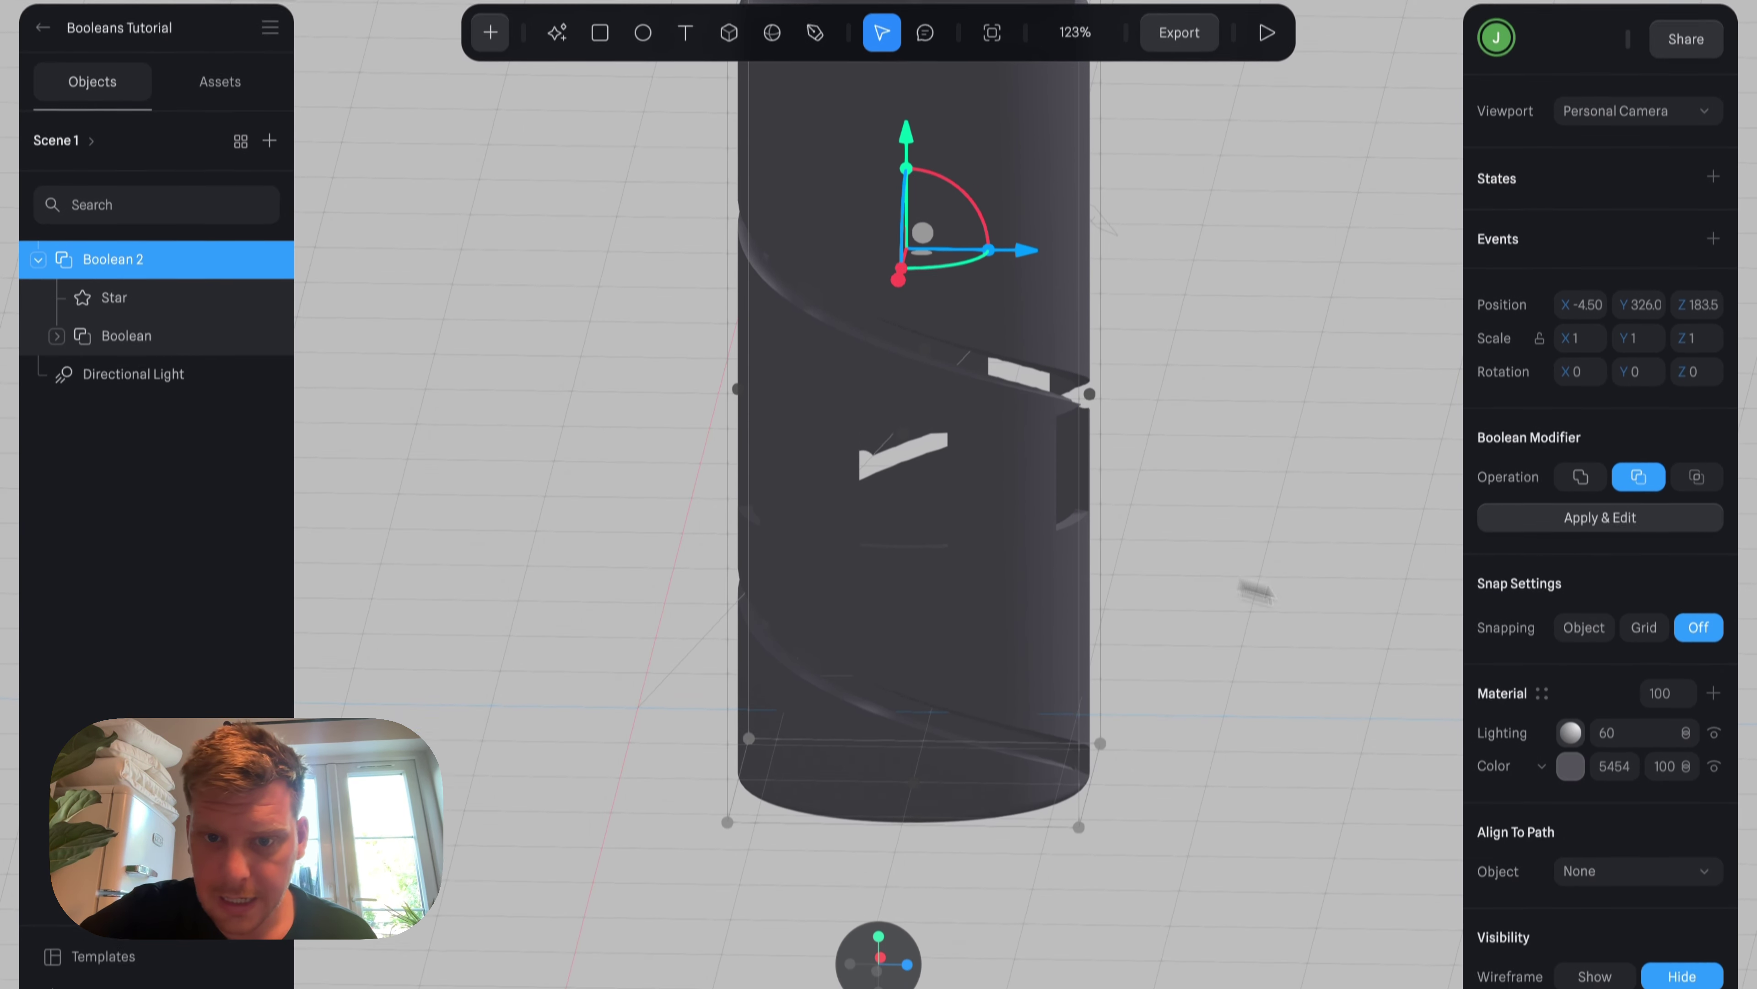
left_click(134, 333)
scroll(940, 419, "down", 5)
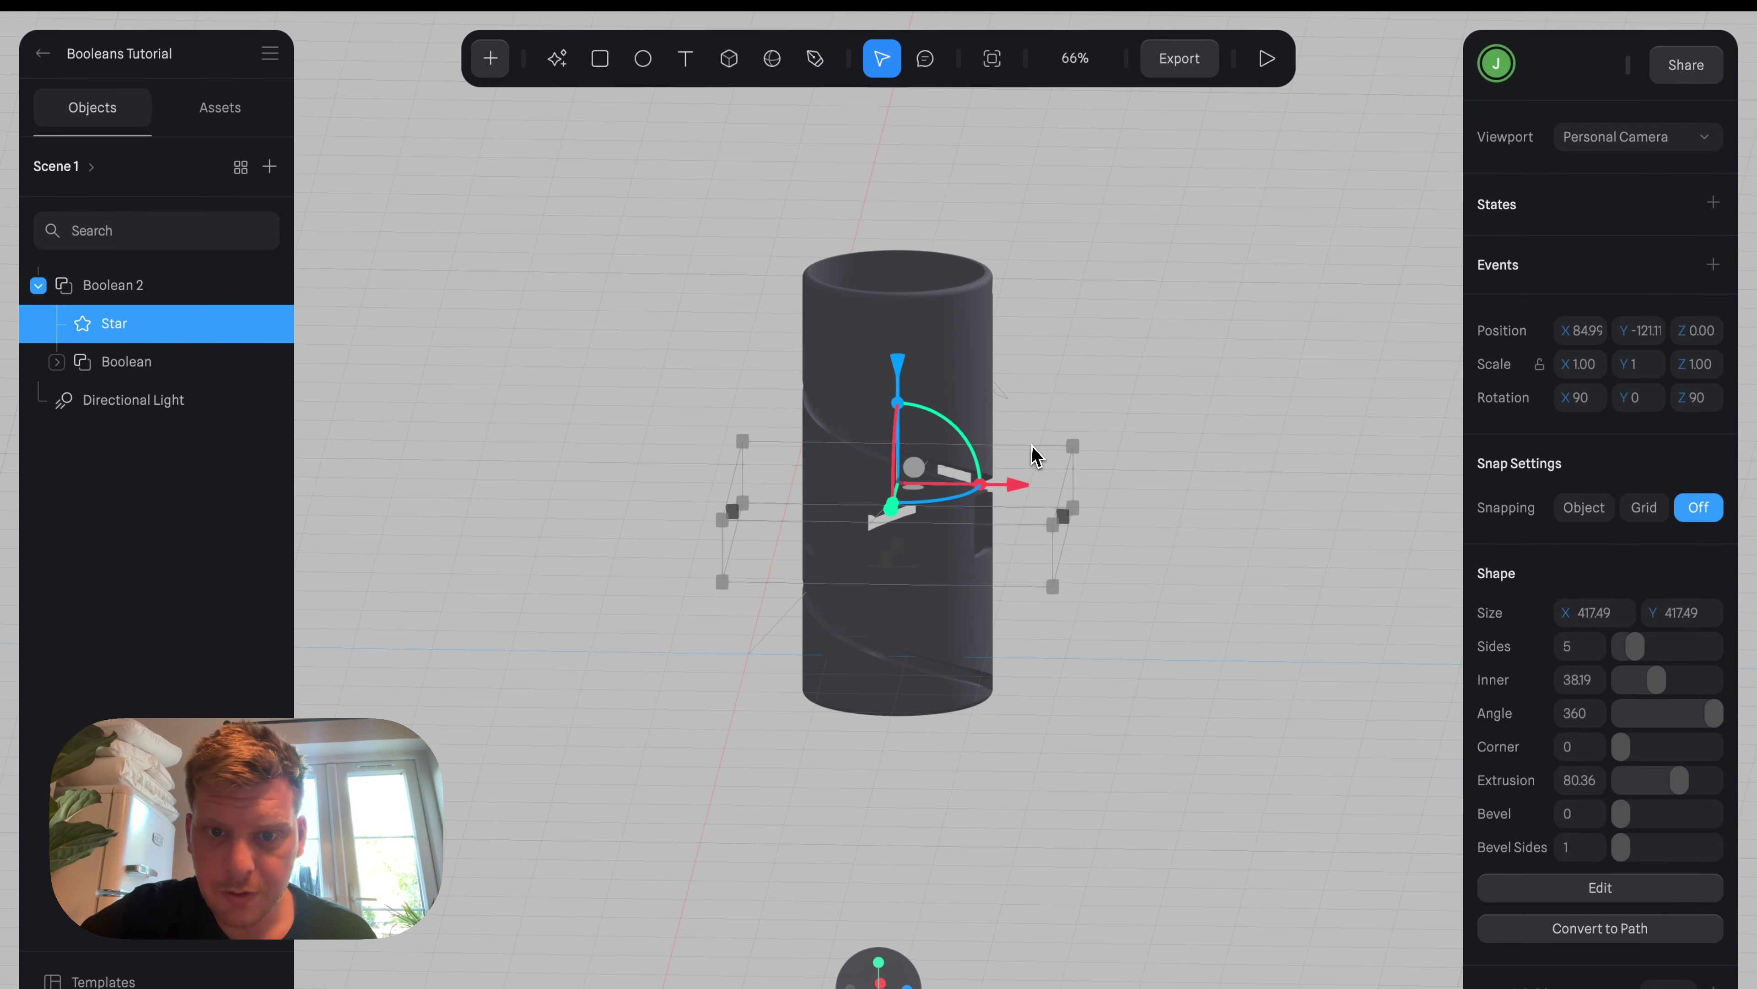
left_click_drag(905, 390, 909, 205)
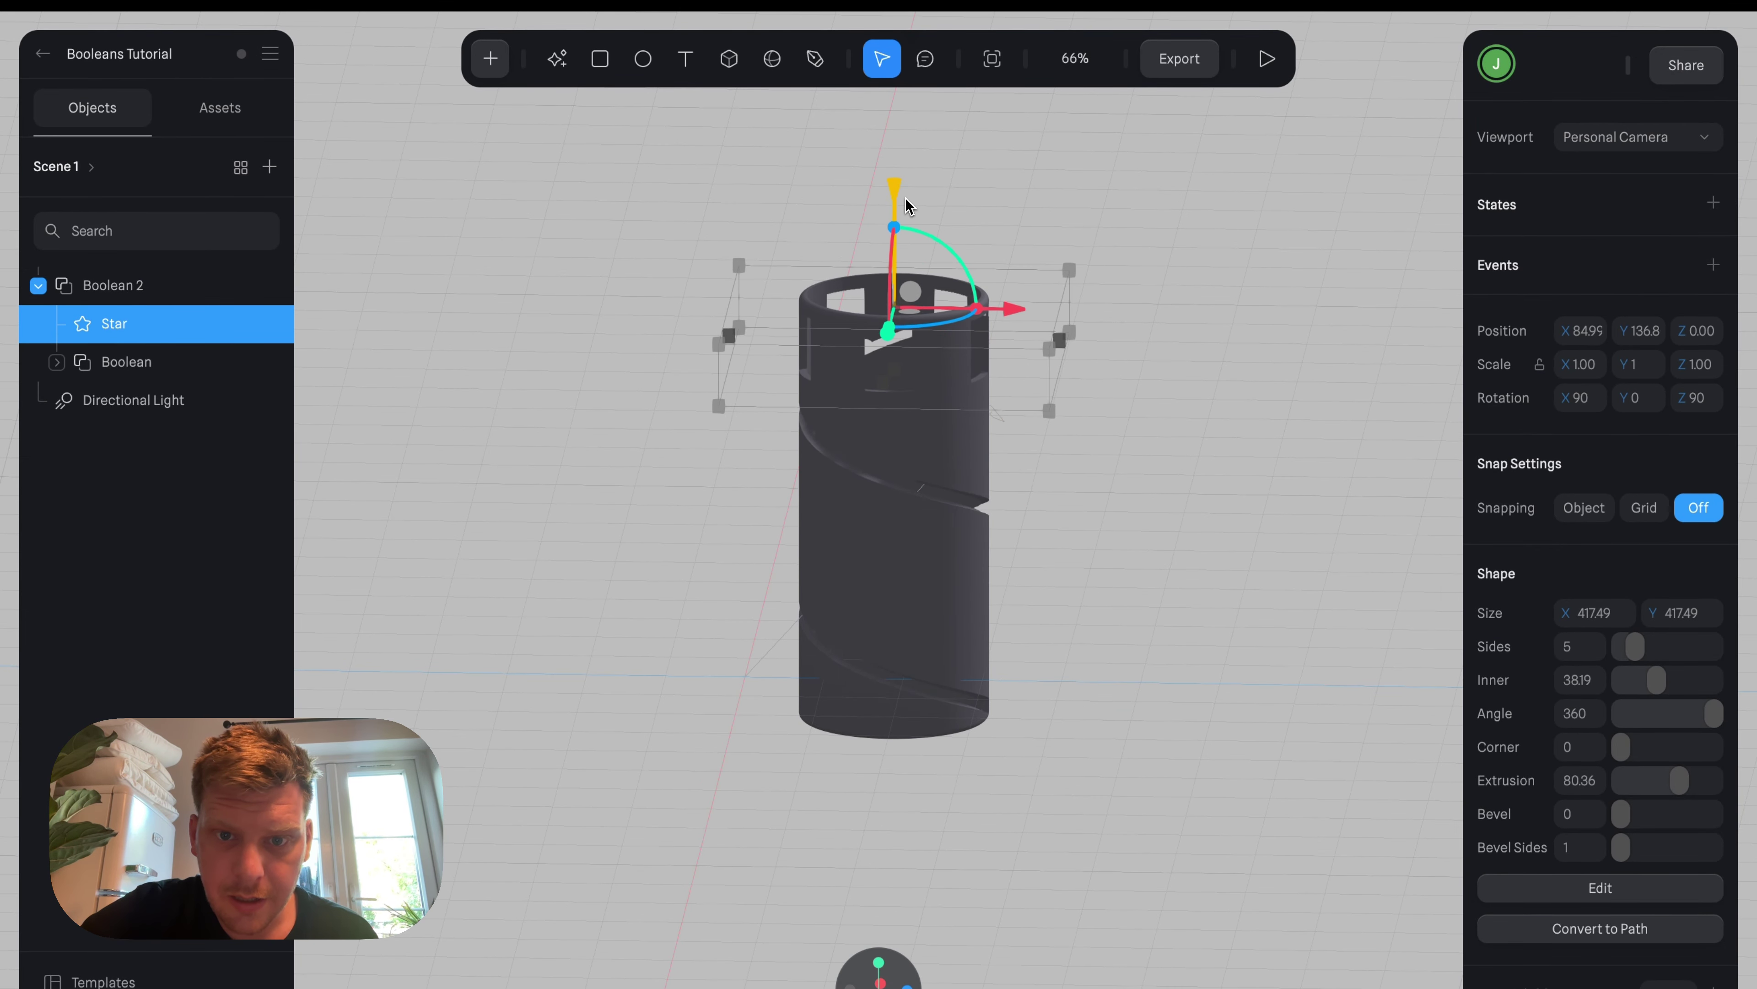
Examine the star-shaped cut-outs around the cylinder's upper end from several angles and up close.
left_click(1114, 469)
left_click_drag(1110, 463, 706, 428)
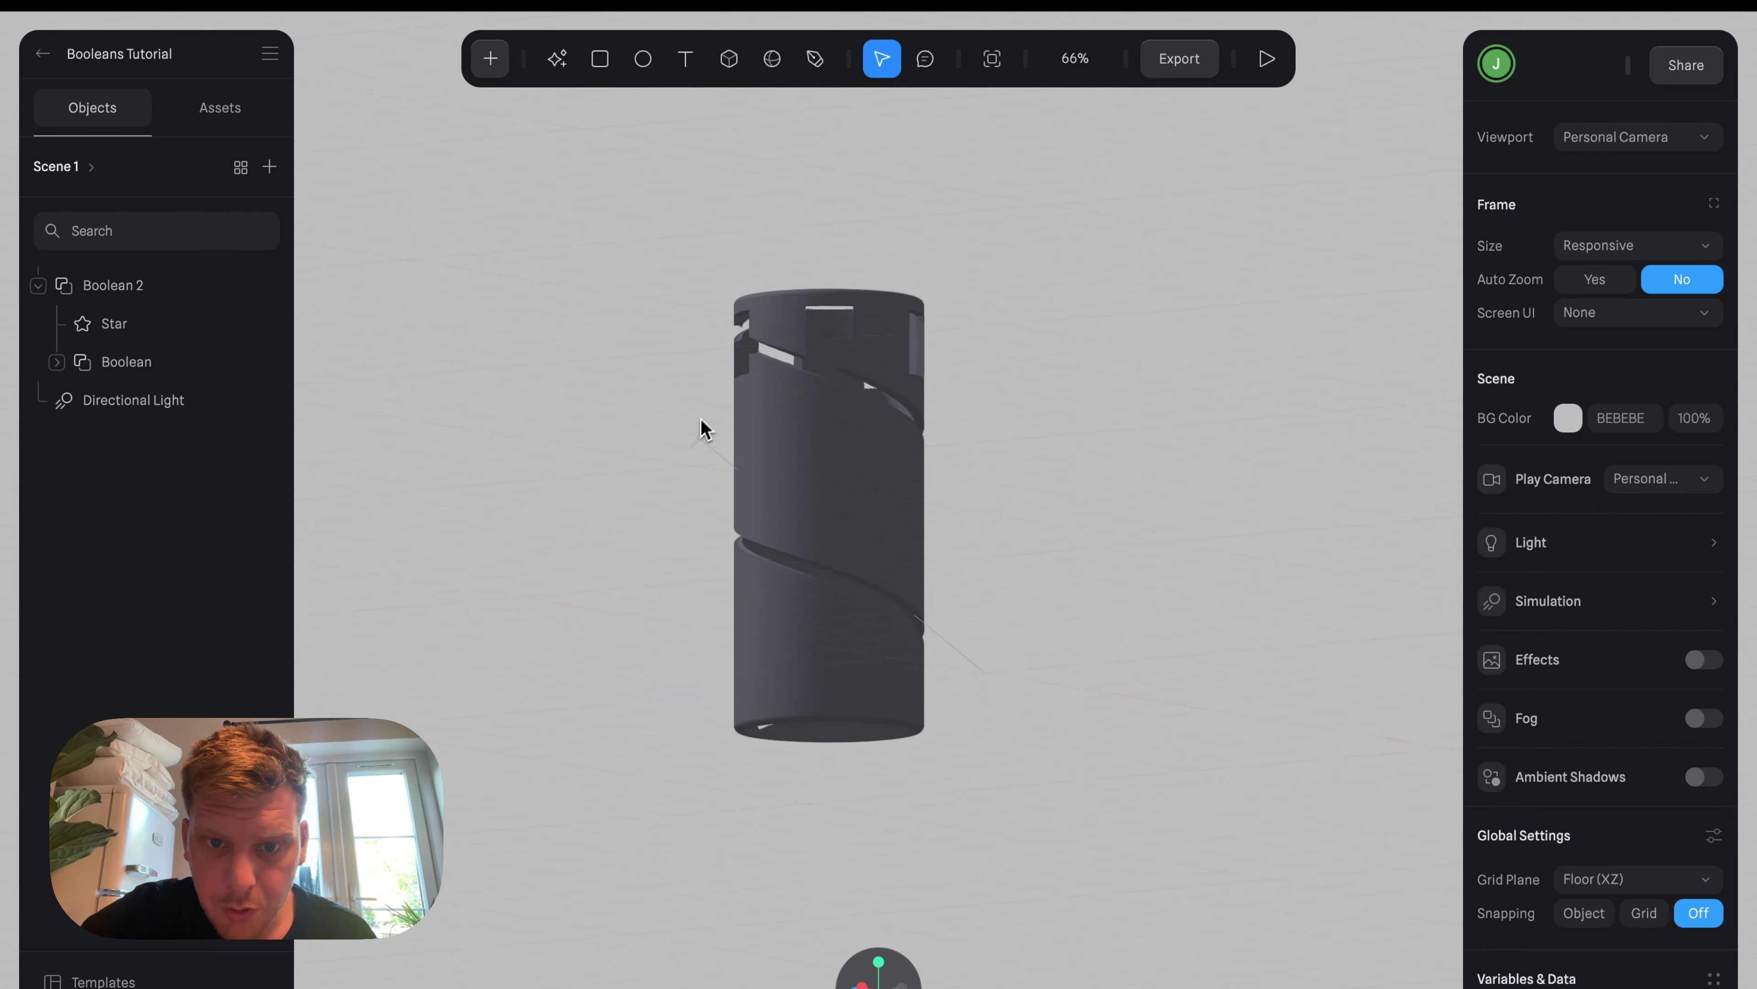
left_click(780, 397)
scroll(835, 350, "up", 3)
scroll(858, 277, "up", 5)
scroll(875, 239, "up", 6)
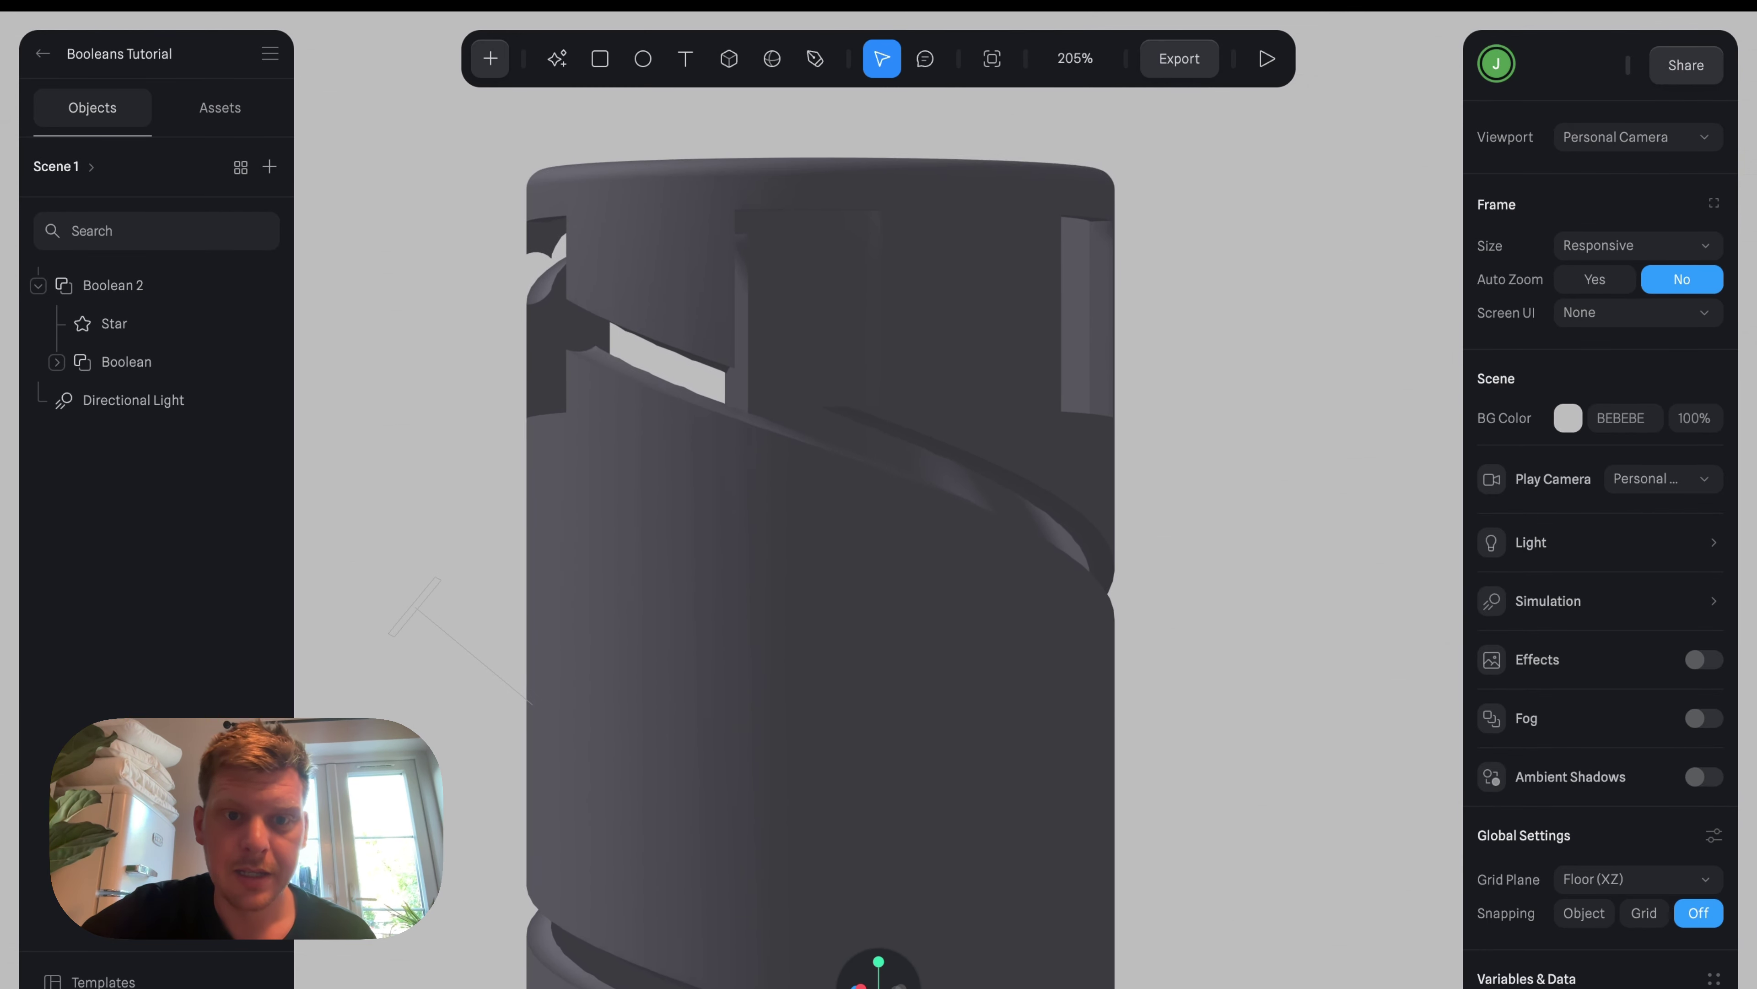
scroll(1058, 374, "down", 3)
left_click_drag(1214, 497, 1222, 539, "alt")
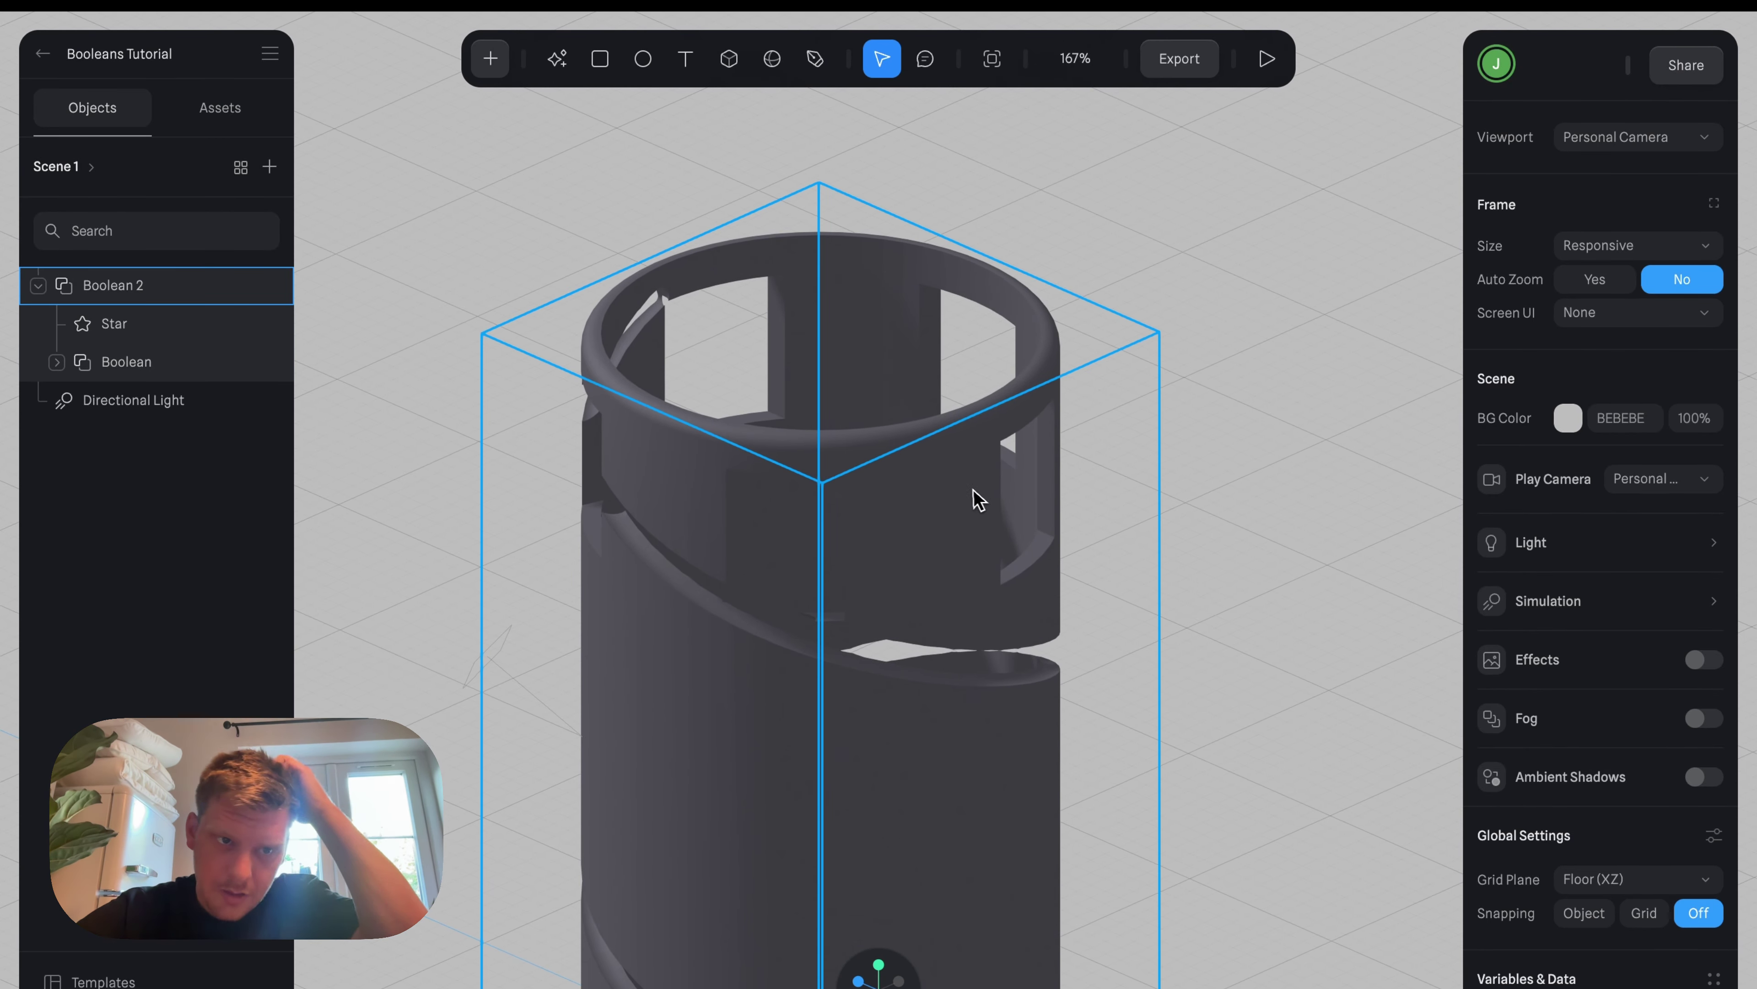
Select the star, the nested Boolean group and the outer Boolean in turn to review how they are nested.
left_click(142, 321)
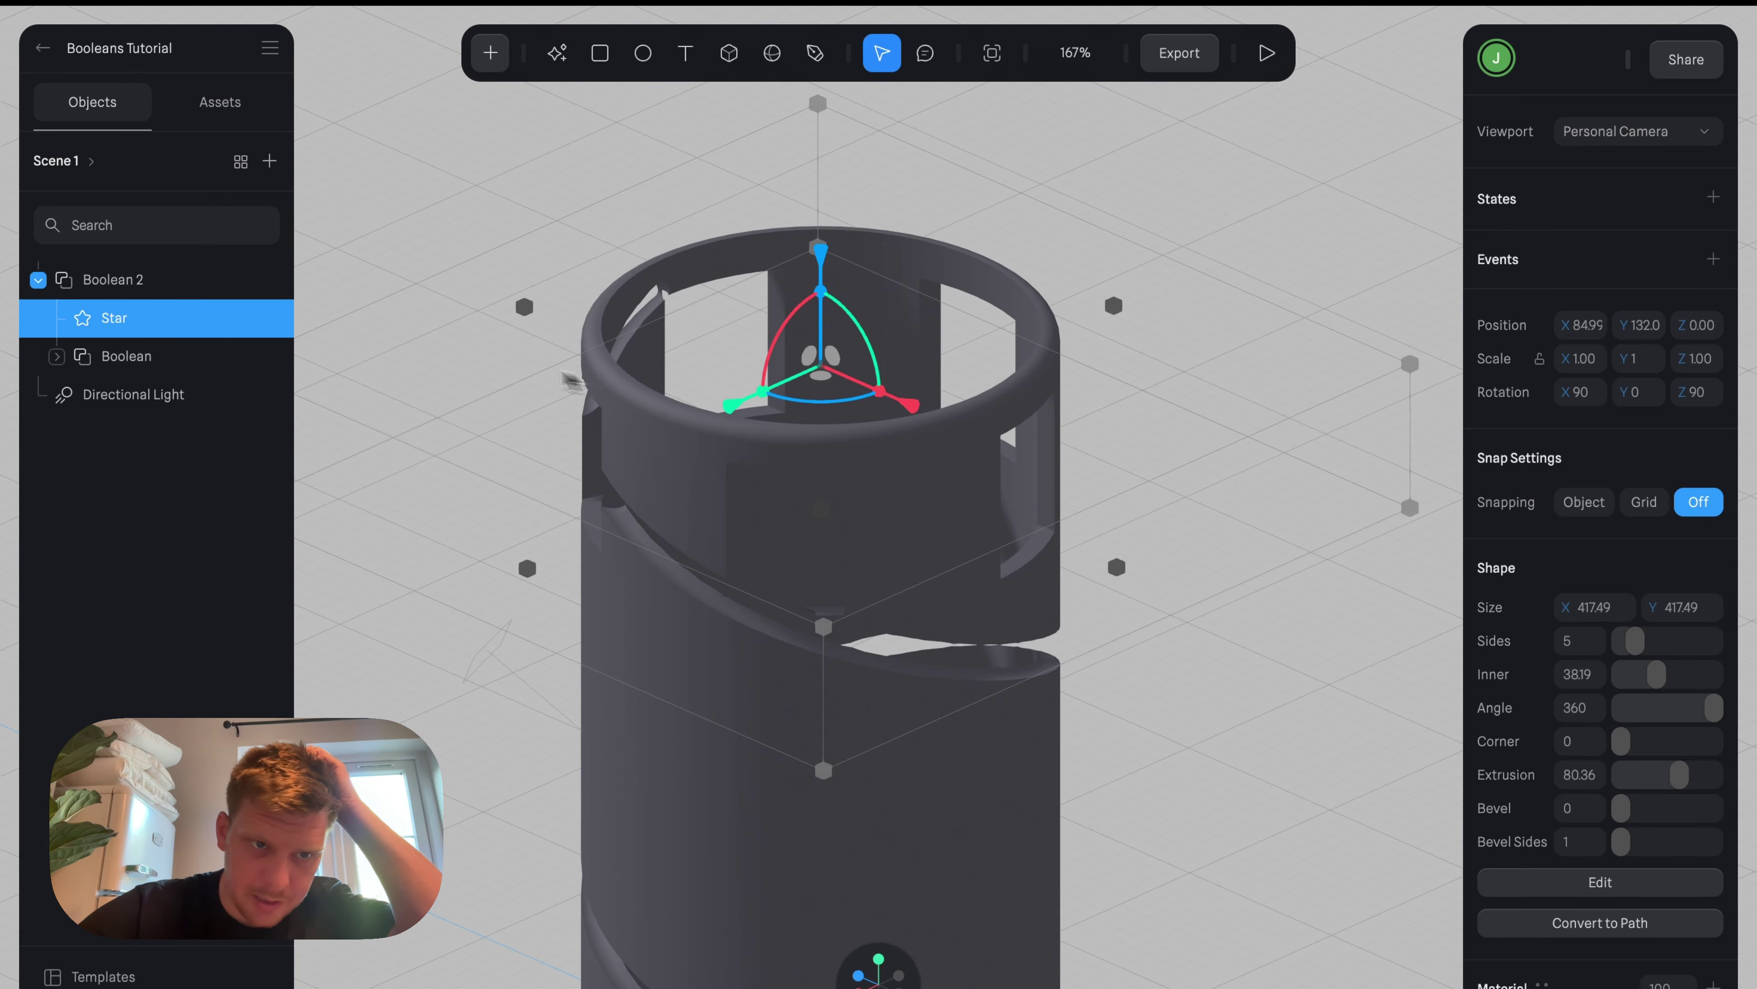
left_click(161, 367)
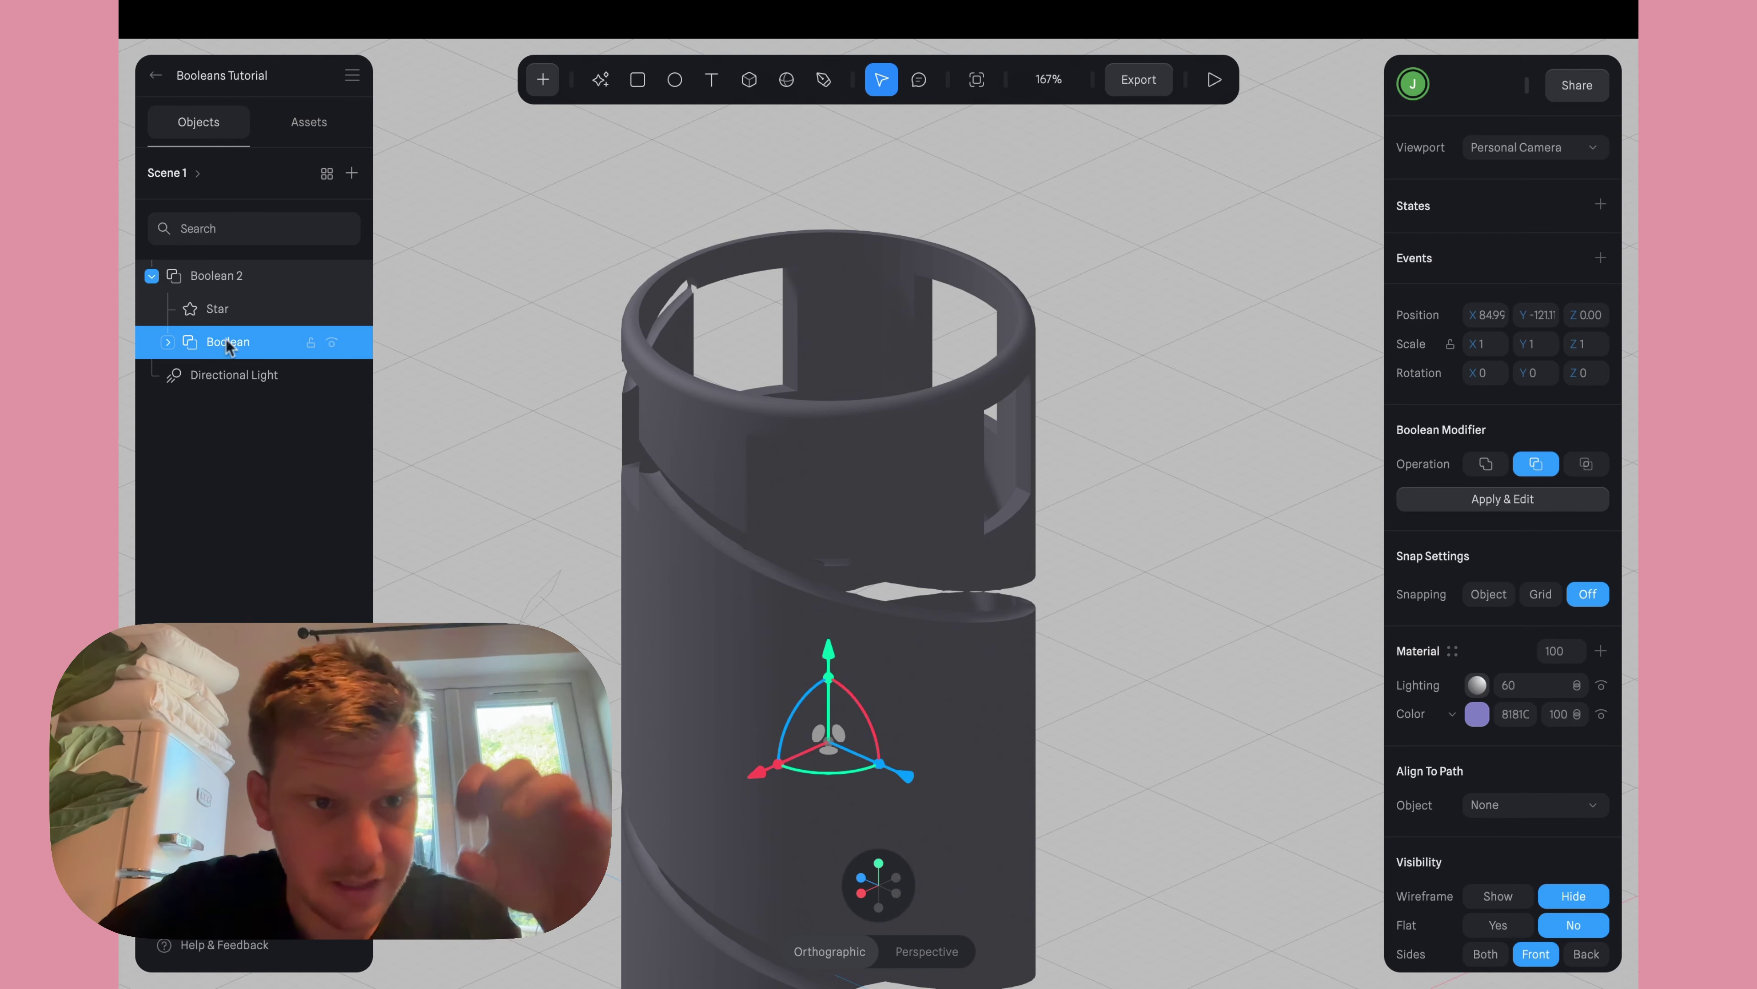
left_click(236, 279)
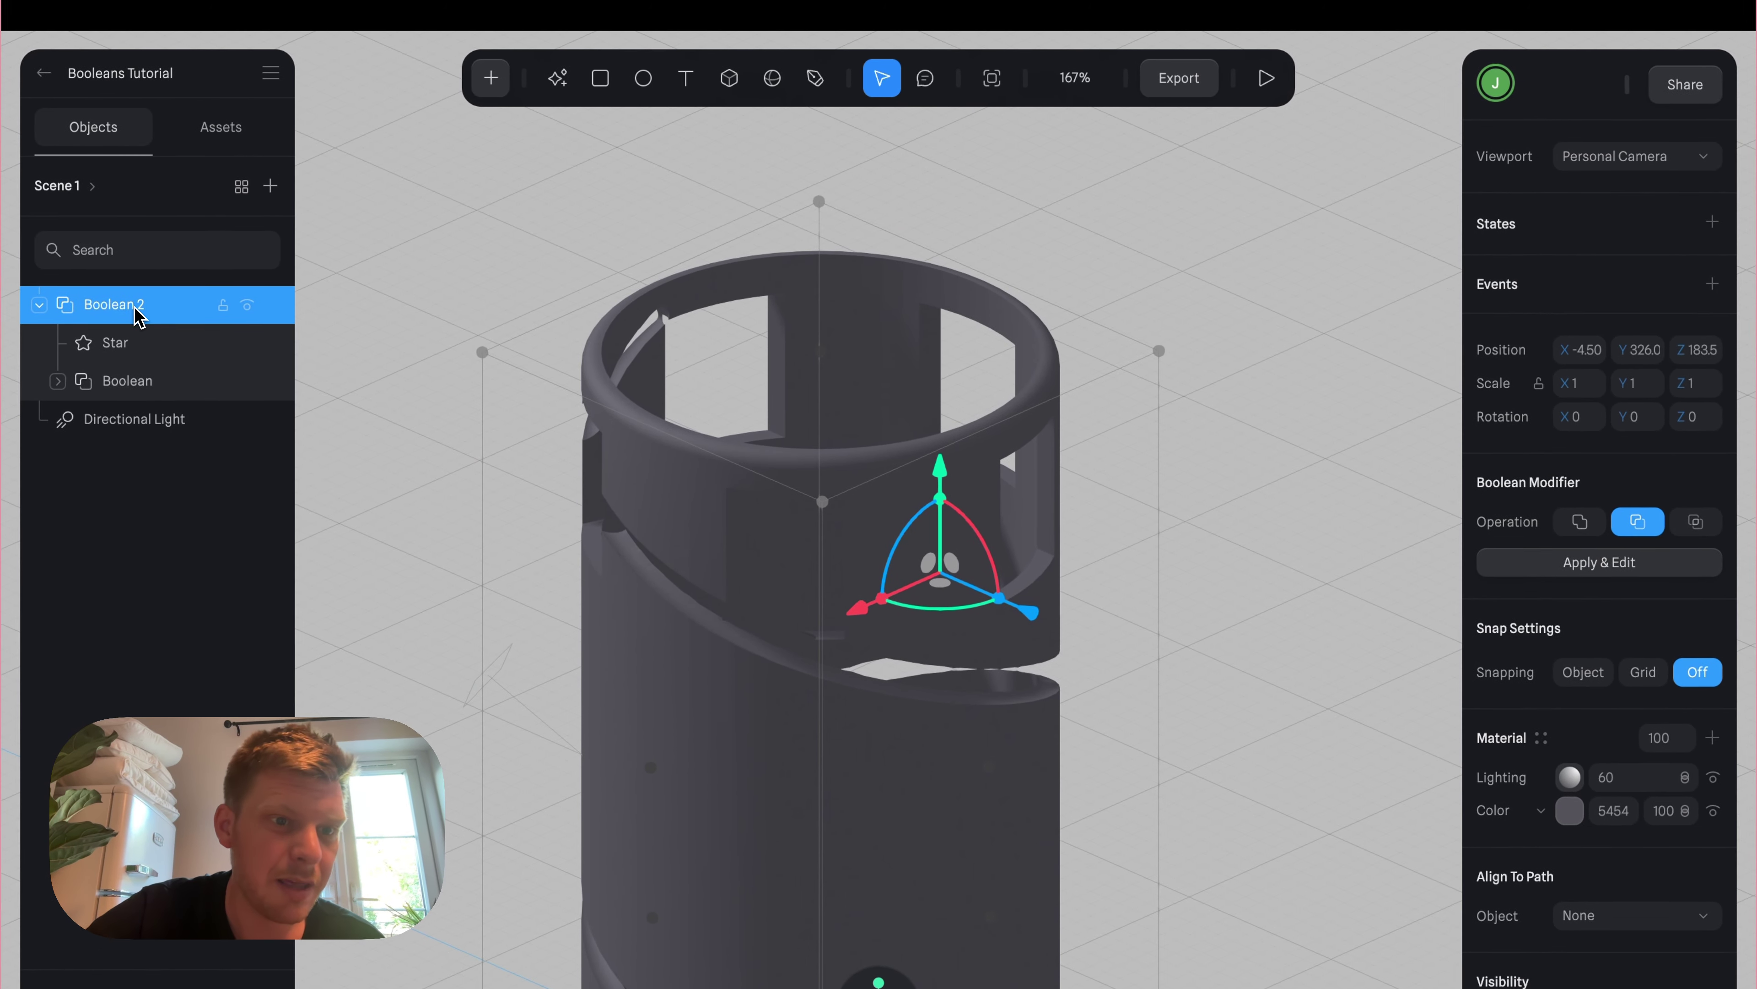
Rotate the whole outer Boolean about 63.4° around the vertical axis, and undo the rotation.
double_click(137, 311)
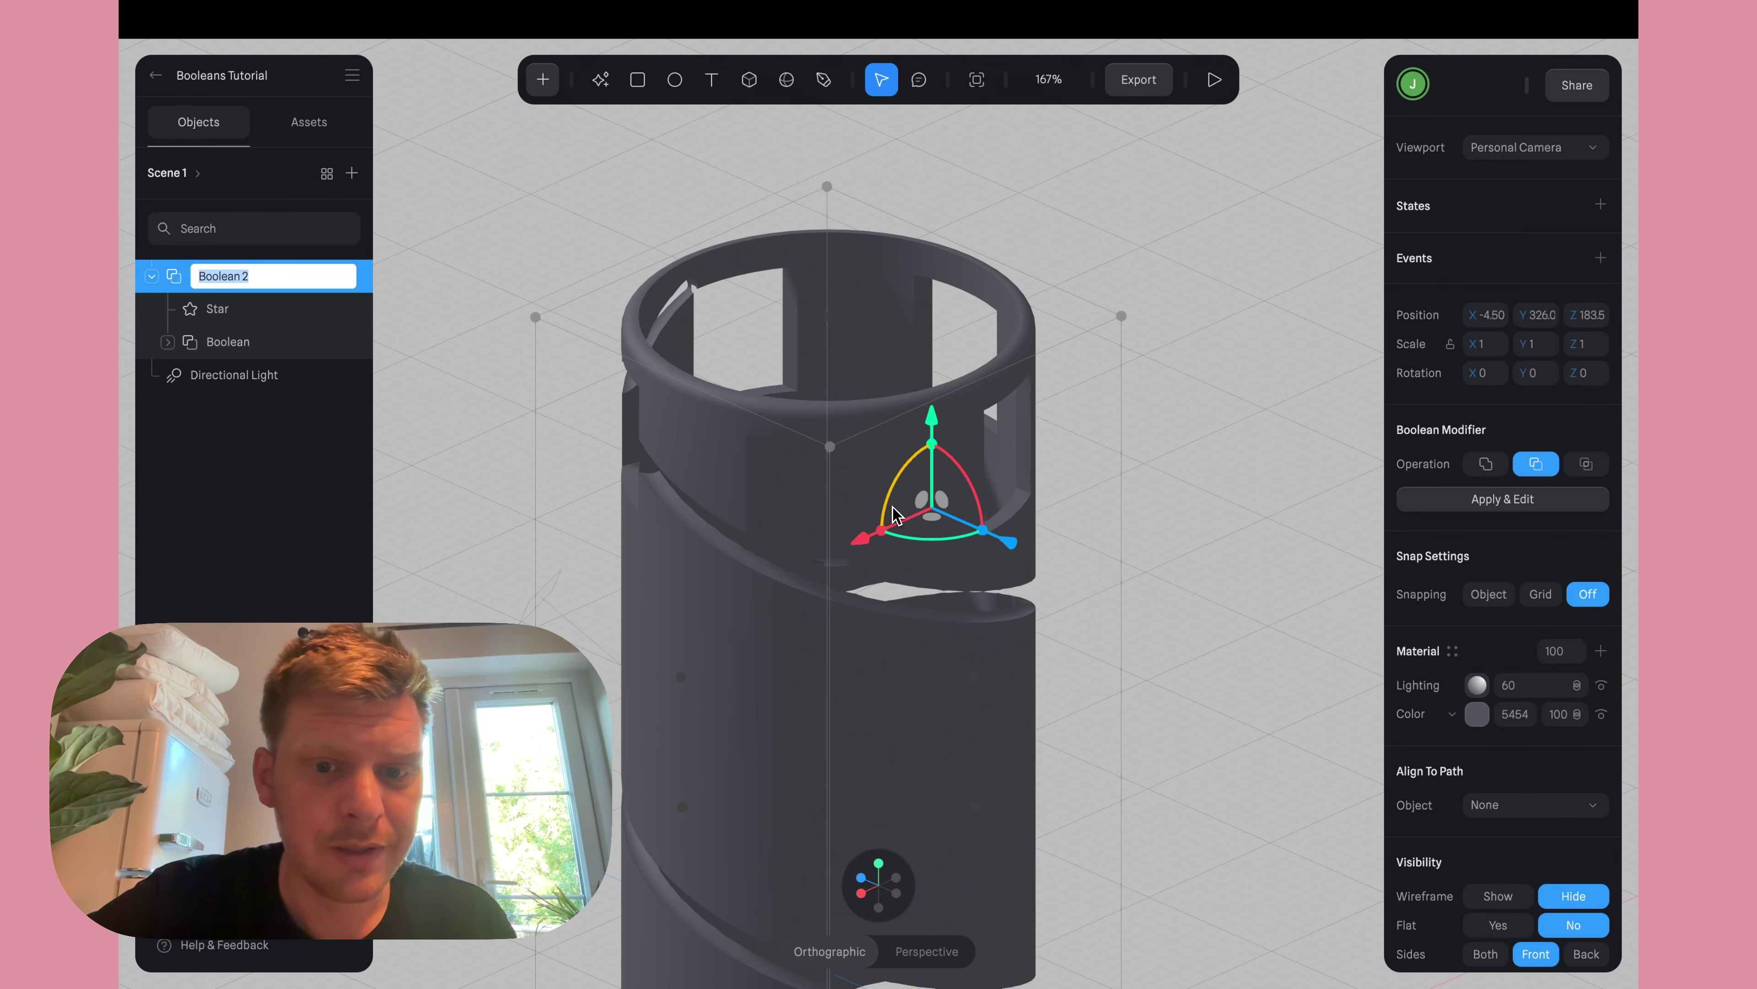
left_click_drag(905, 554, 950, 567)
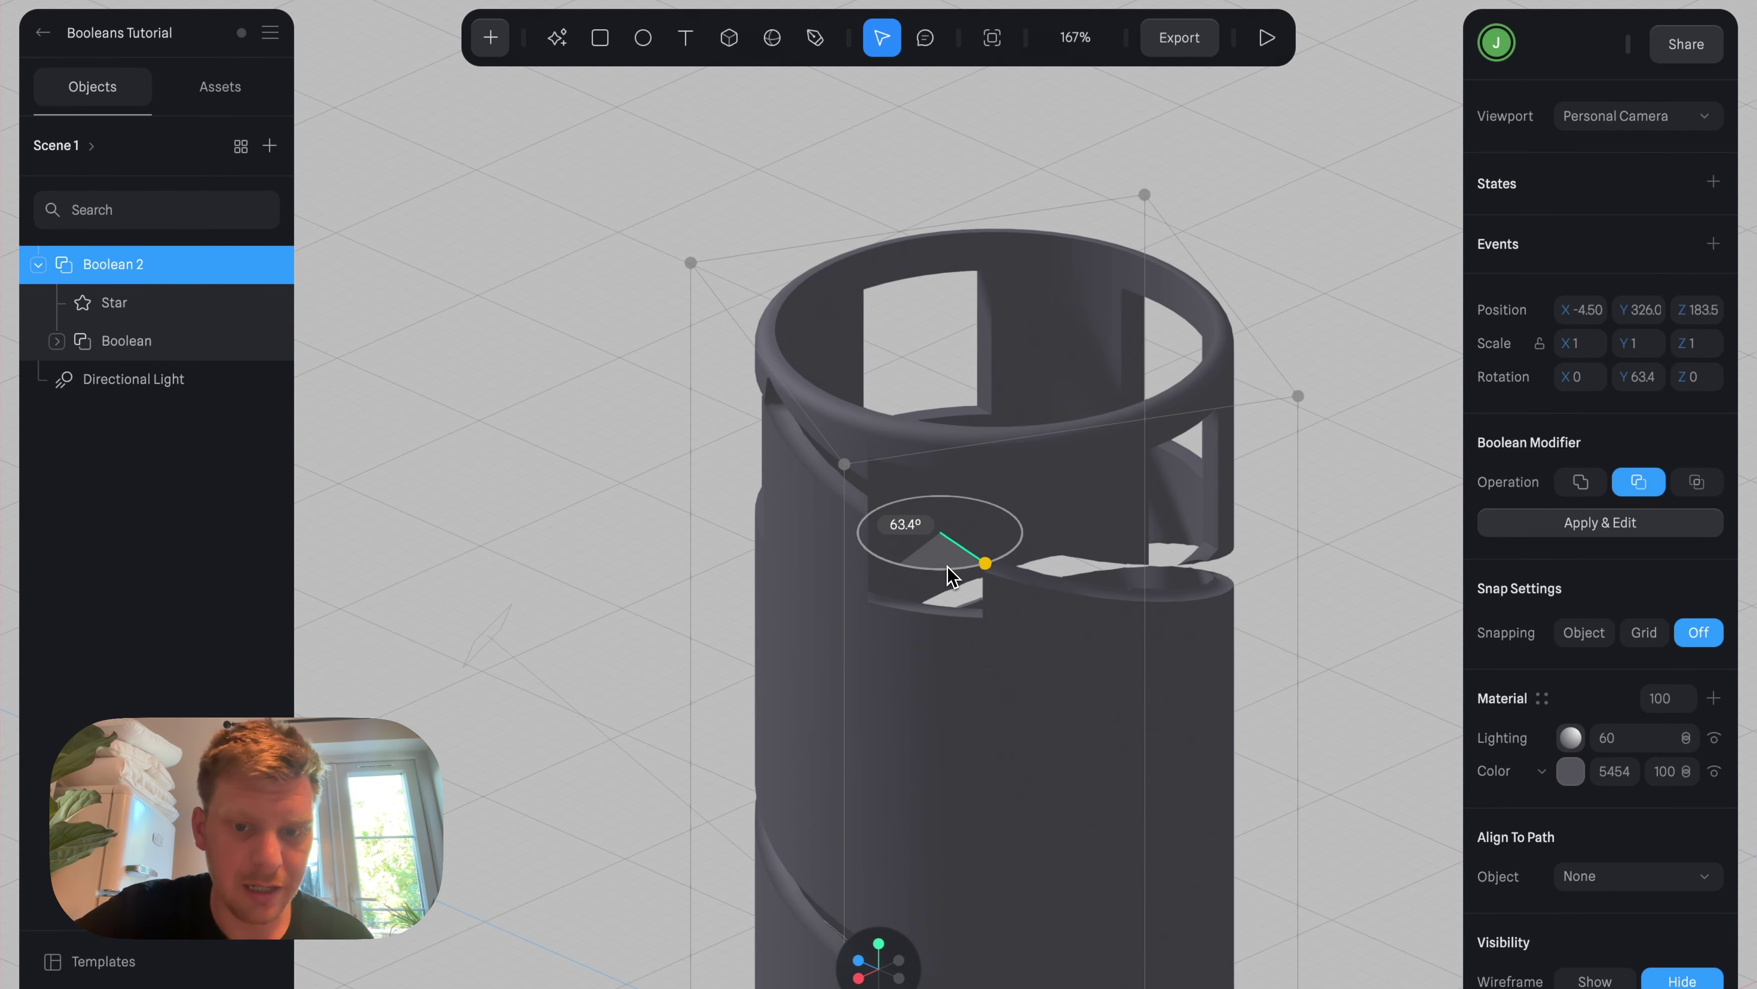
key("ctrl+z")
Rotate only the star around the vertical axis to a Z rotation of about -375°, shifting its cut-outs around the cylinder.
left_click(174, 308)
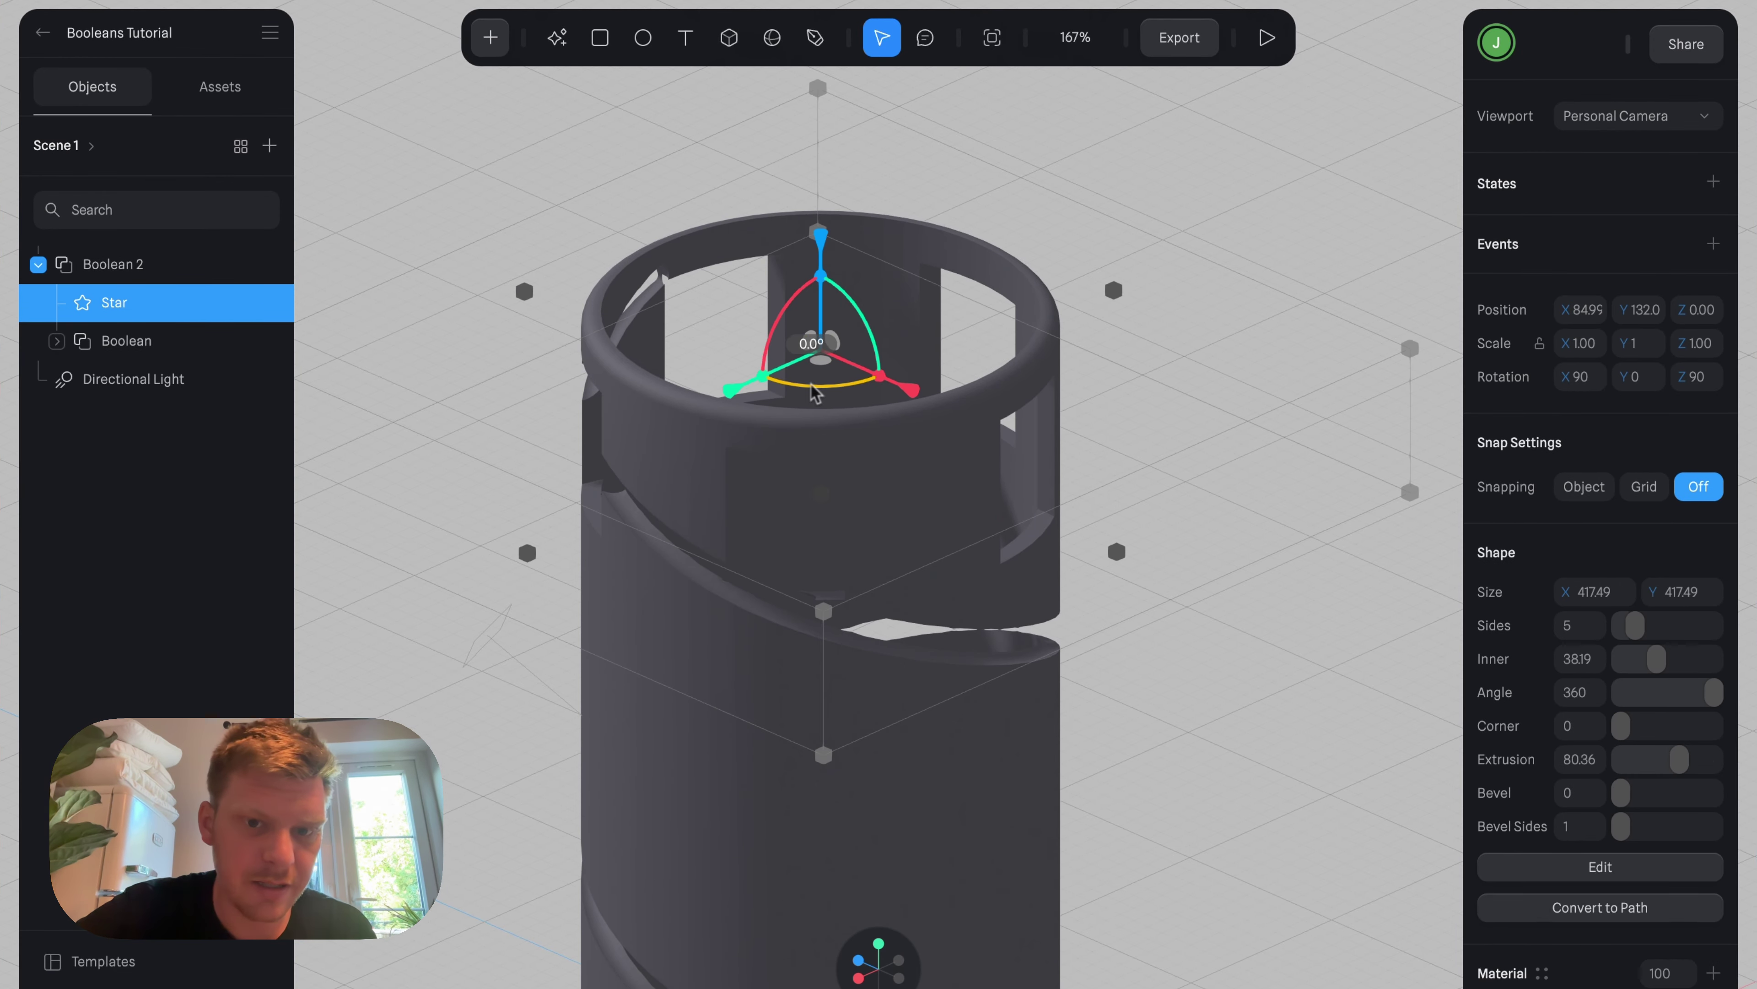
left_click_drag(815, 392, 1042, 367)
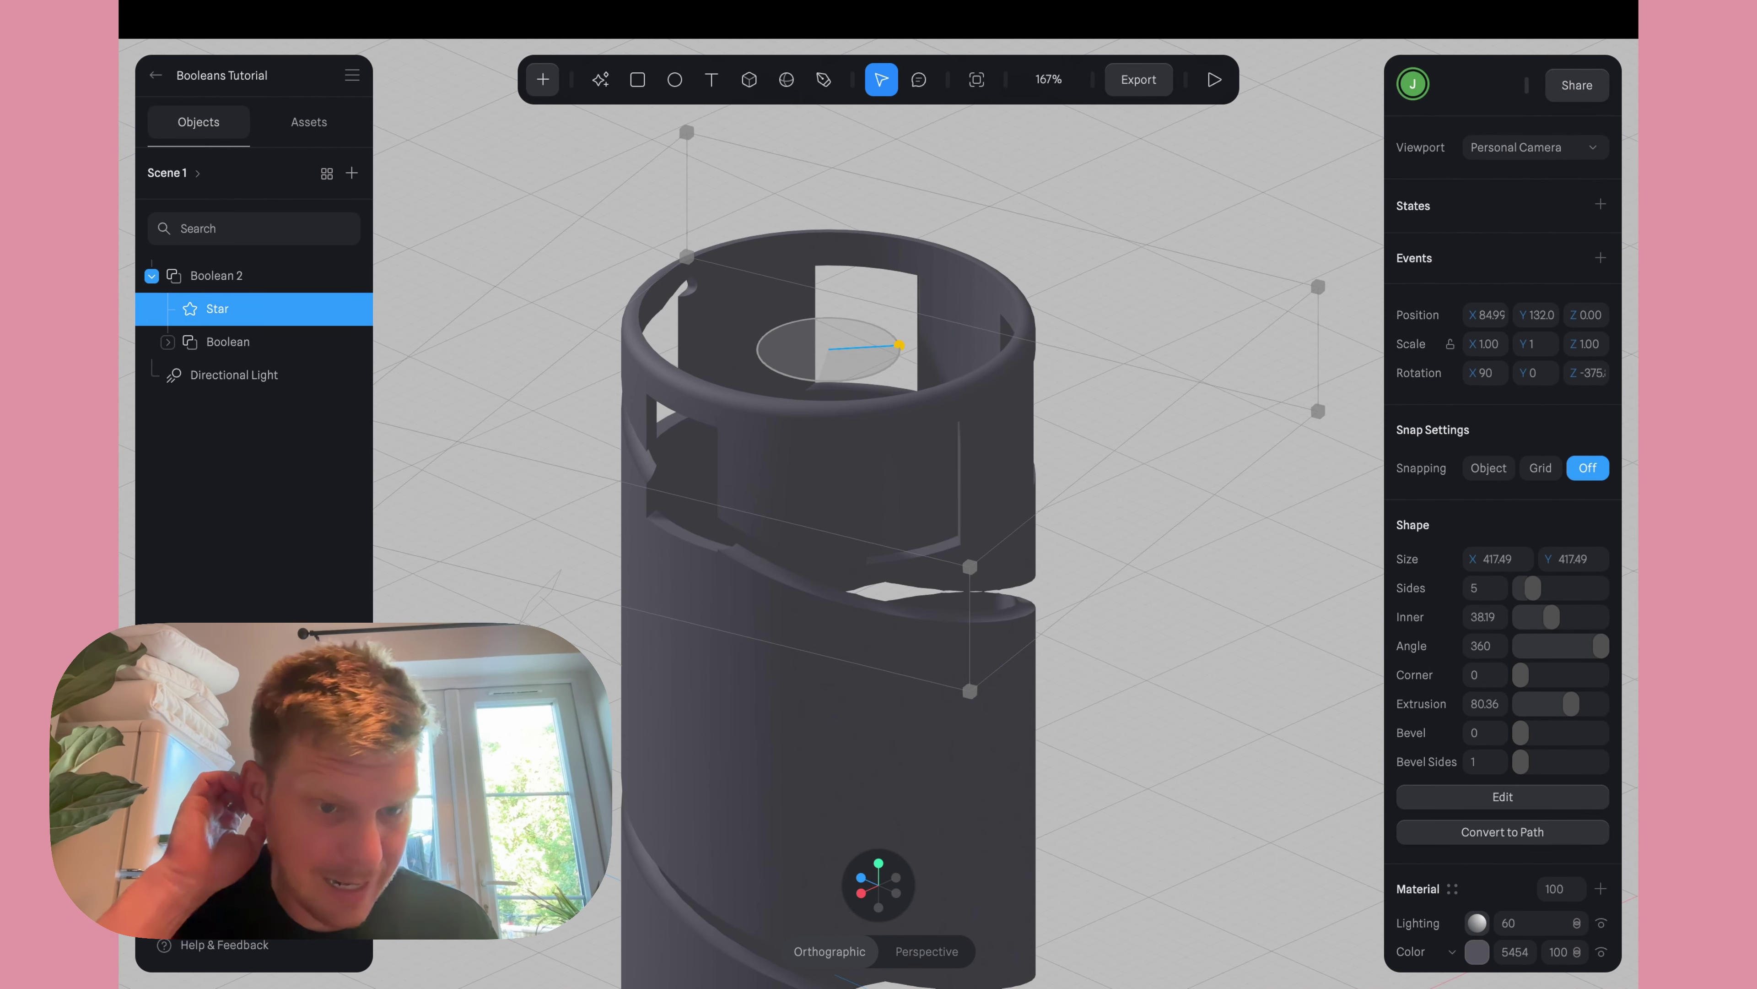
left_click_drag(1041, 362, 1041, 363)
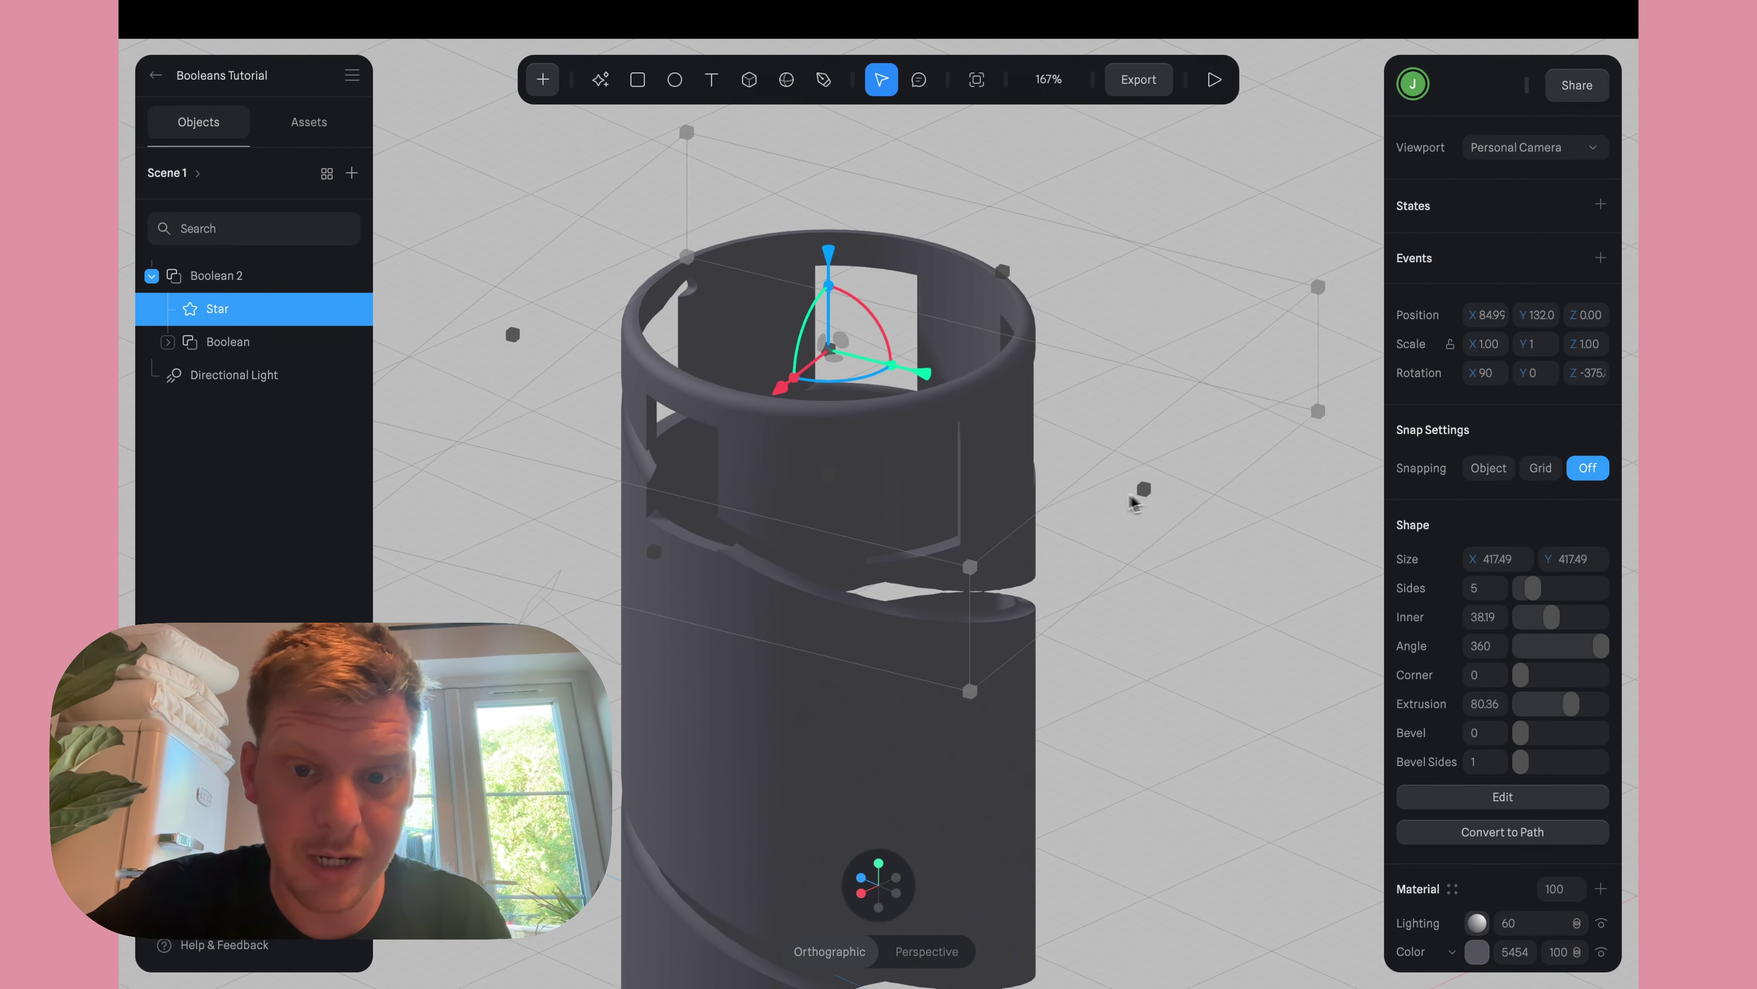
left_click(550, 83)
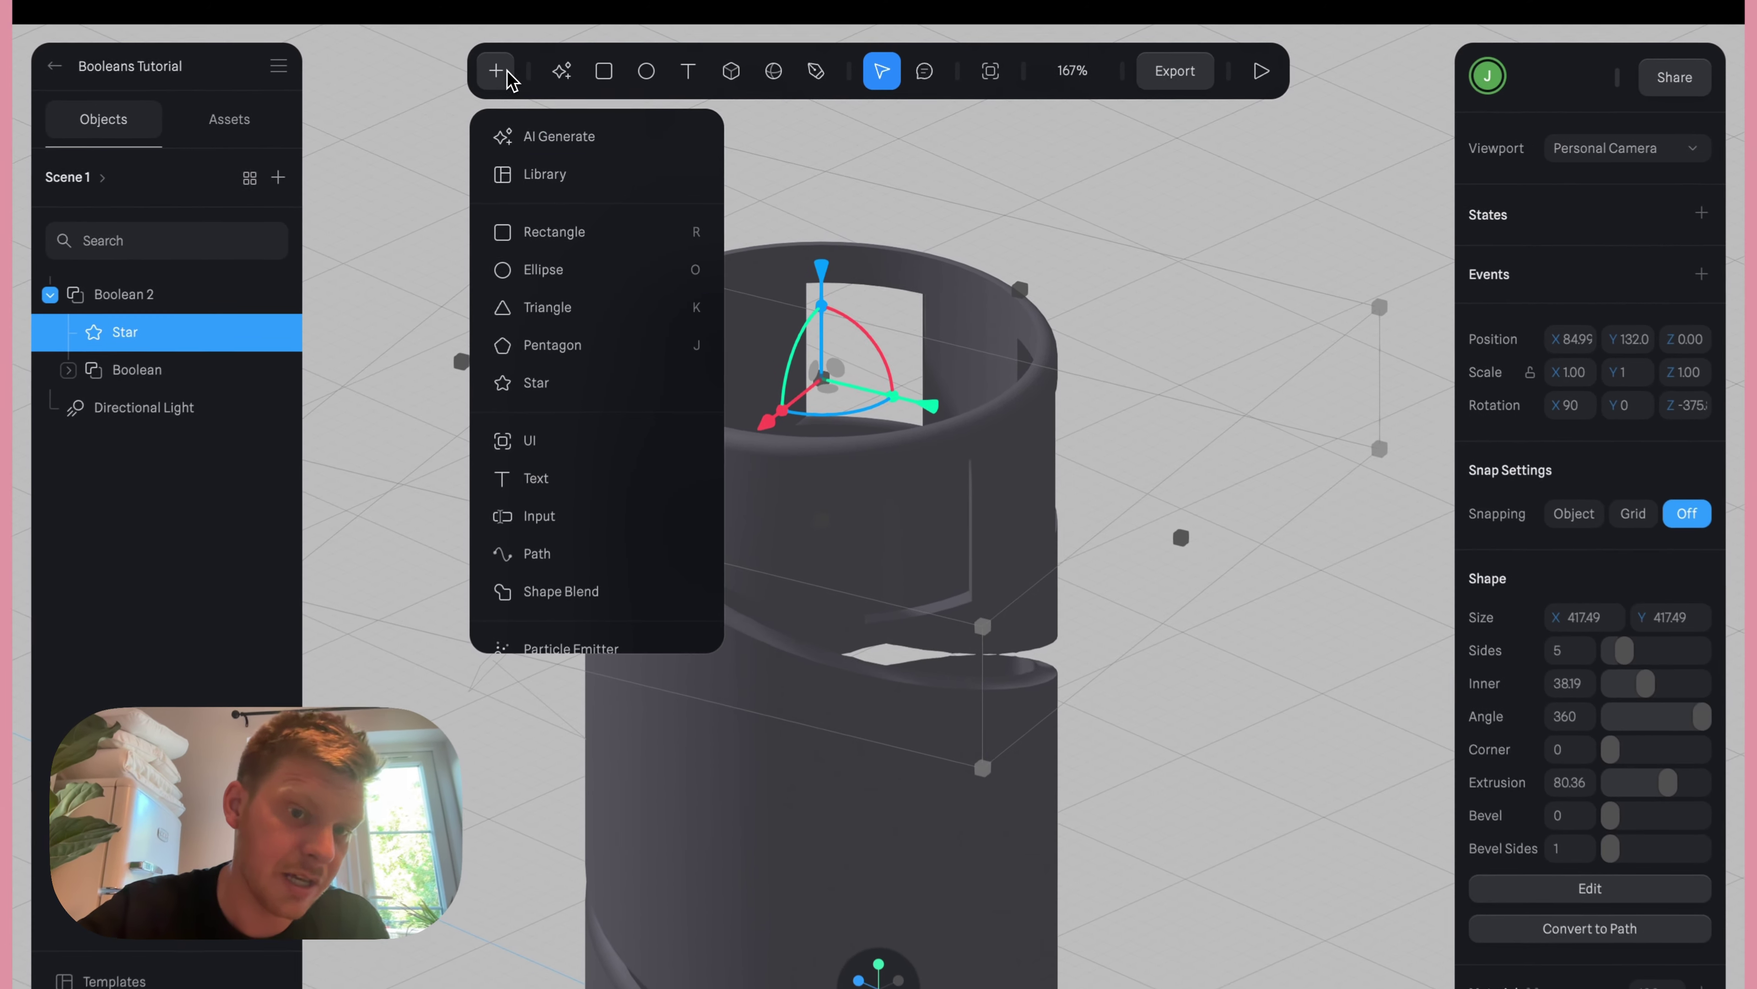
scroll(568, 374, "down", 8)
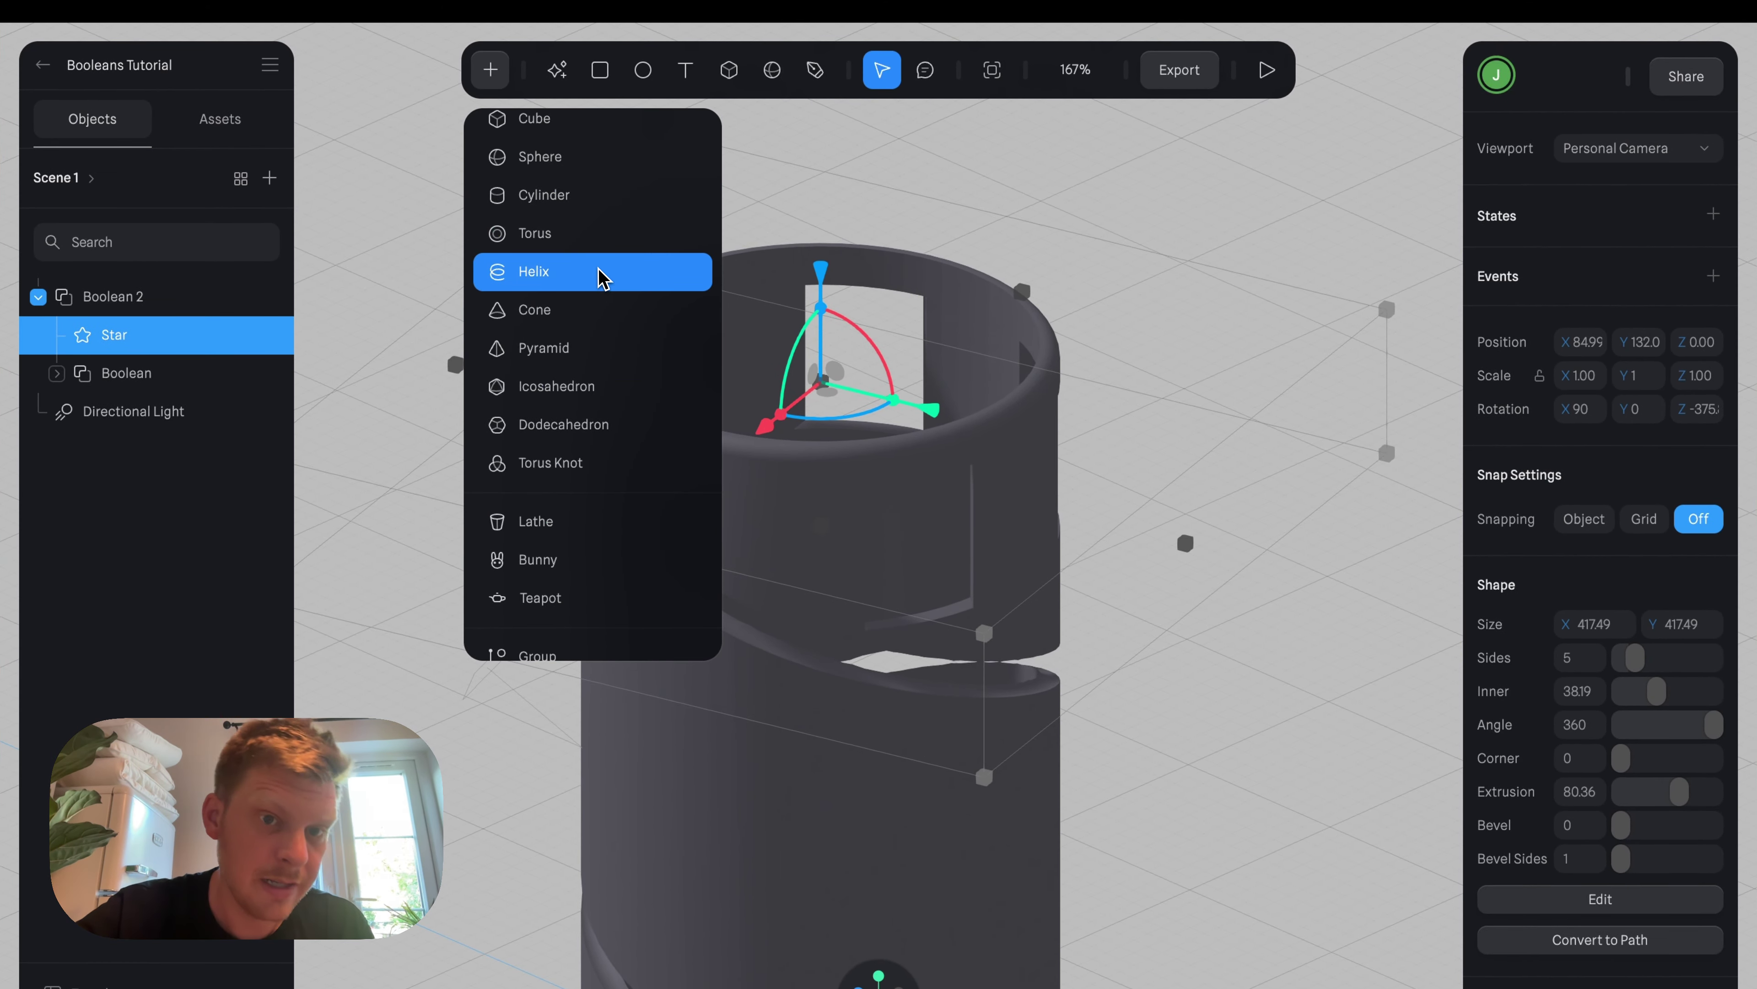
left_click(1250, 531)
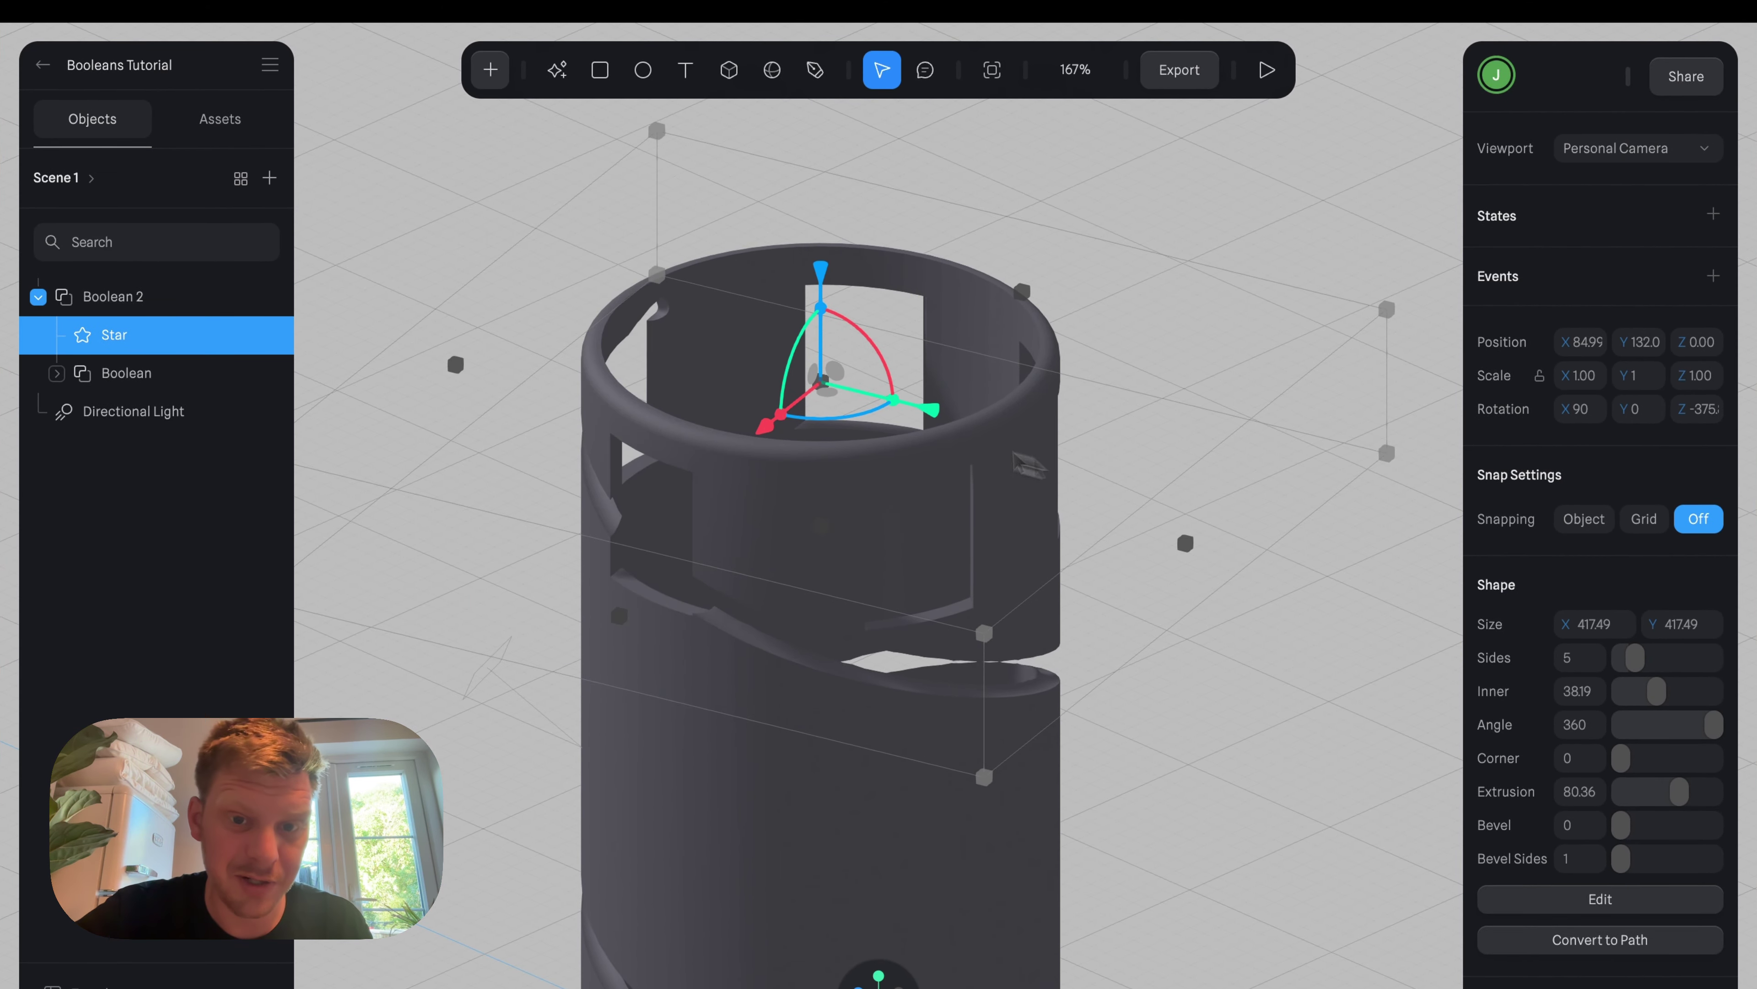
Rotate the star around the vertical axis to a Z rotation of about 95.9°.
left_click_drag(860, 420, 553, 538)
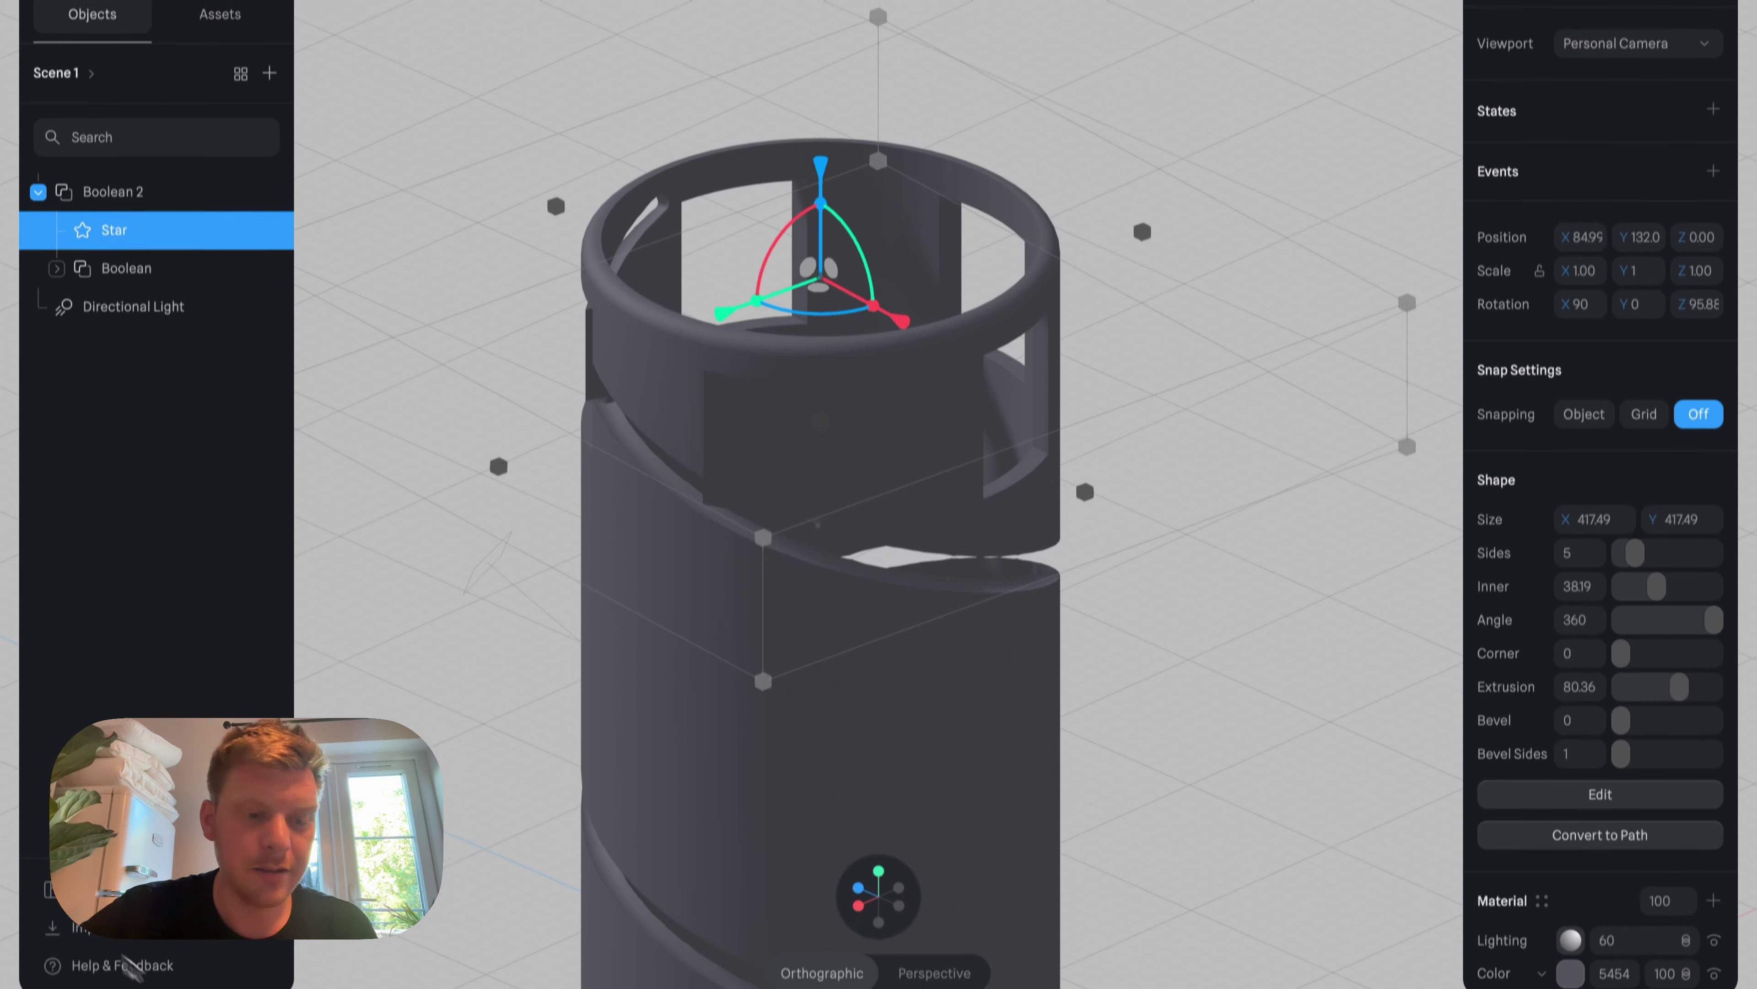